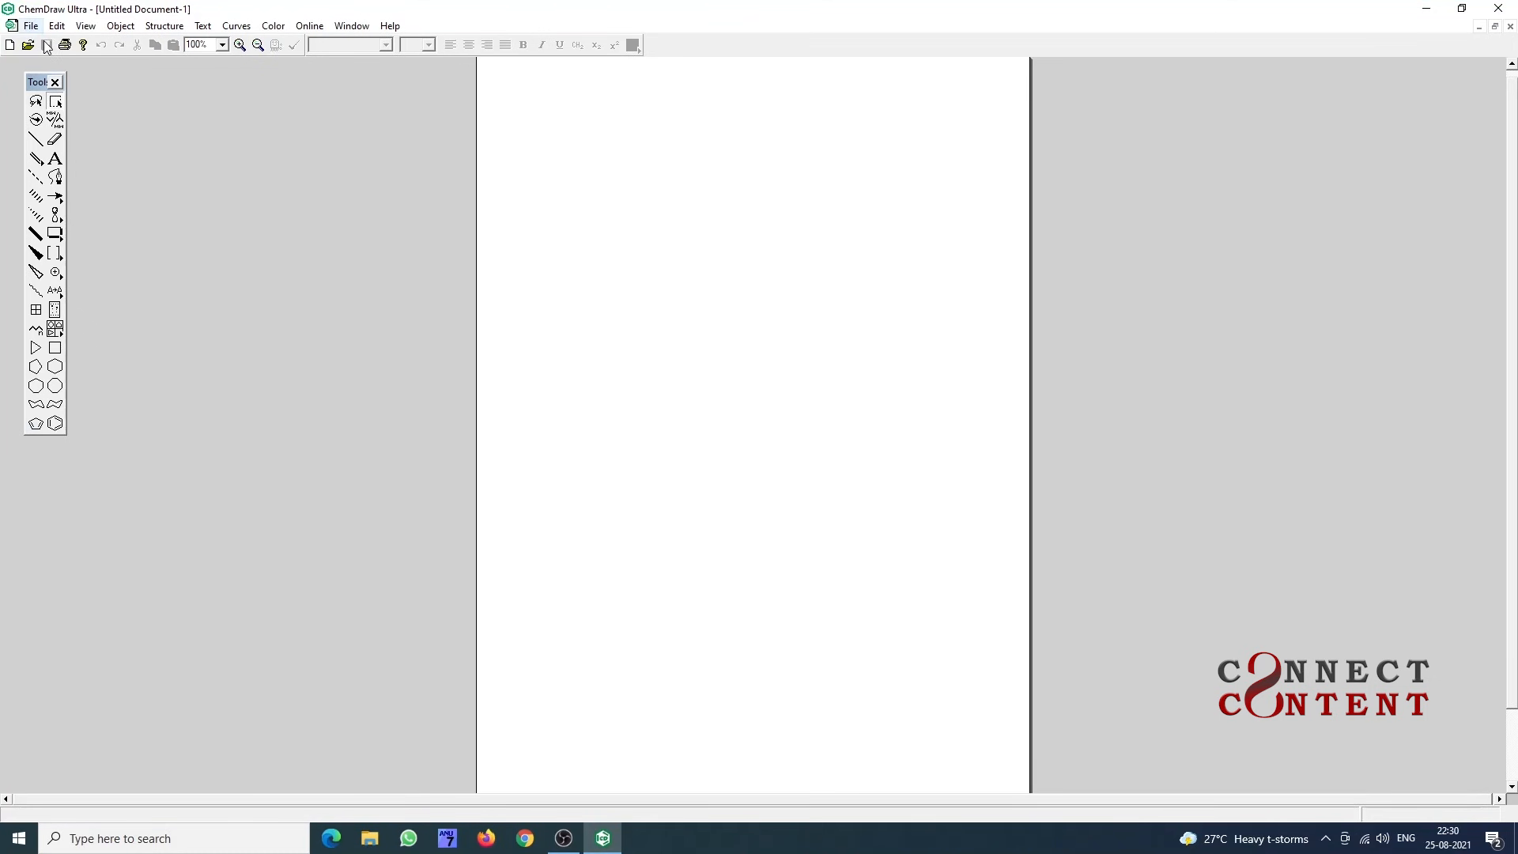
# - Magnify the blank page to 200%
pyautogui.click(90, 28)
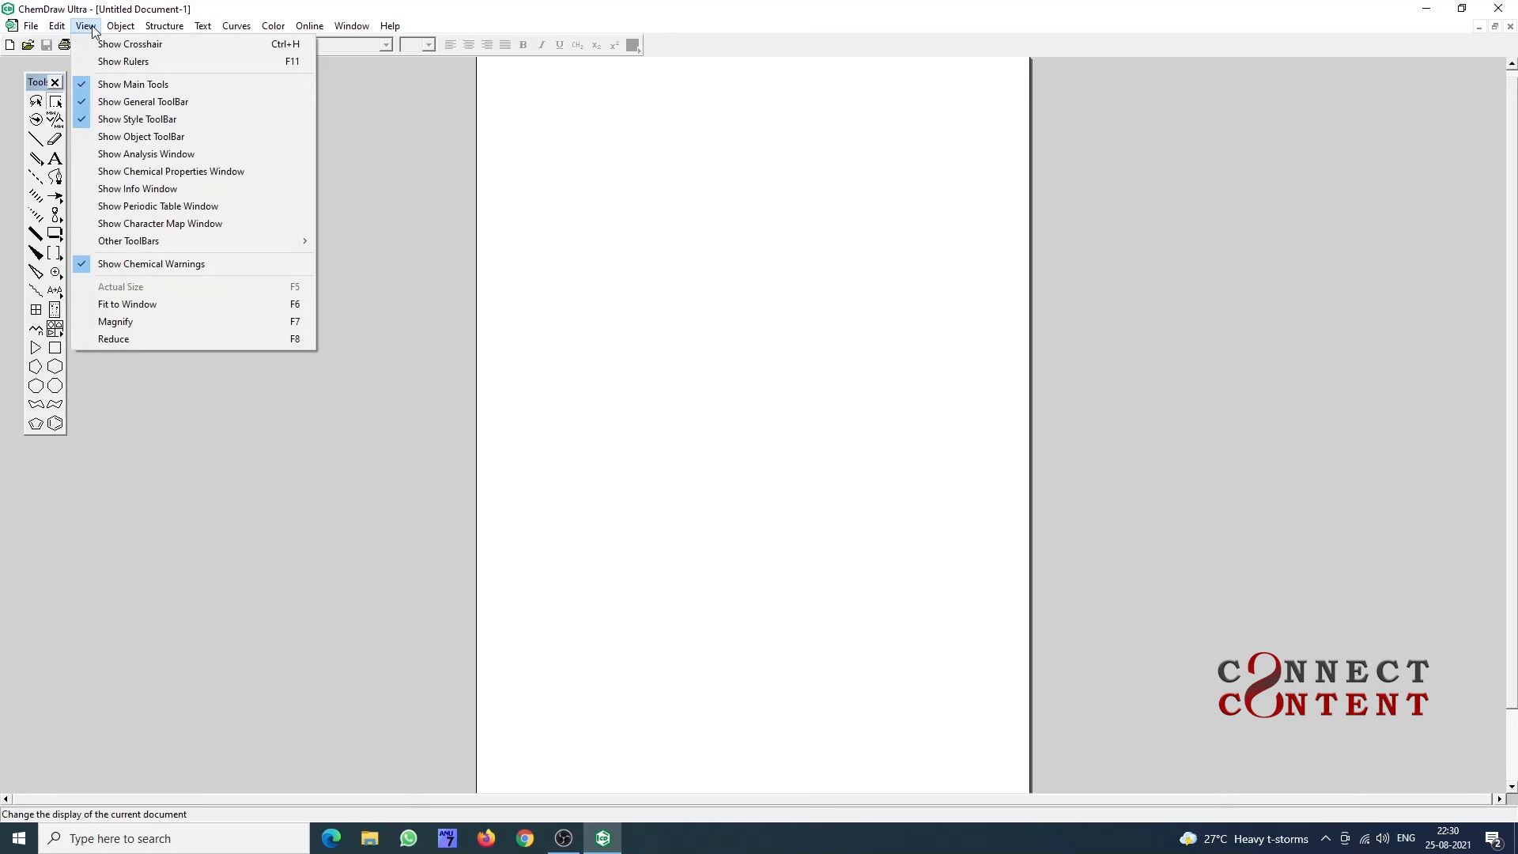
pyautogui.click(131, 321)
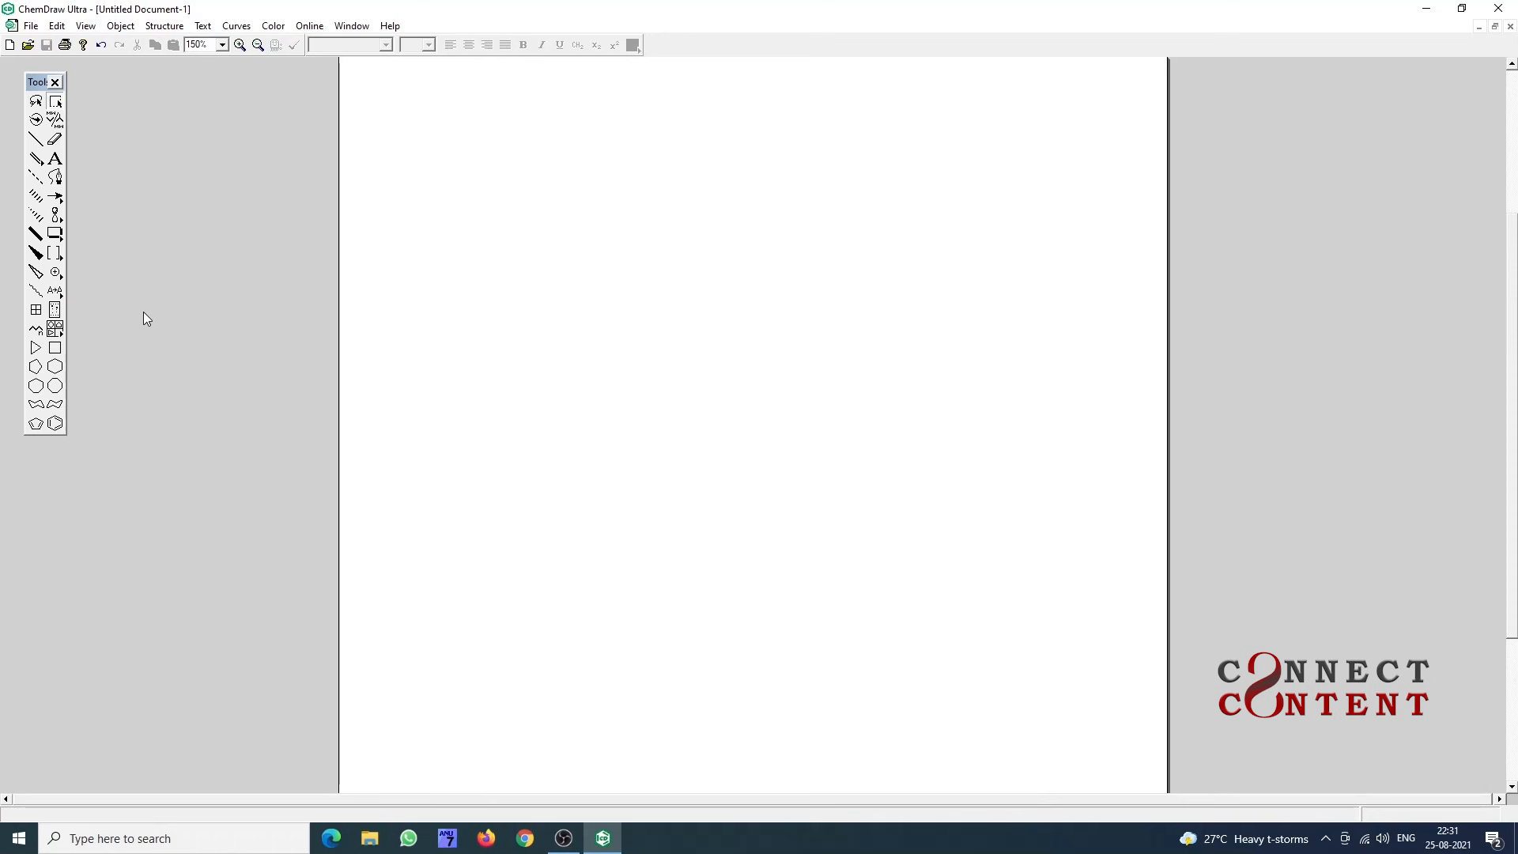
pyautogui.hotkey('ctrl', ']')
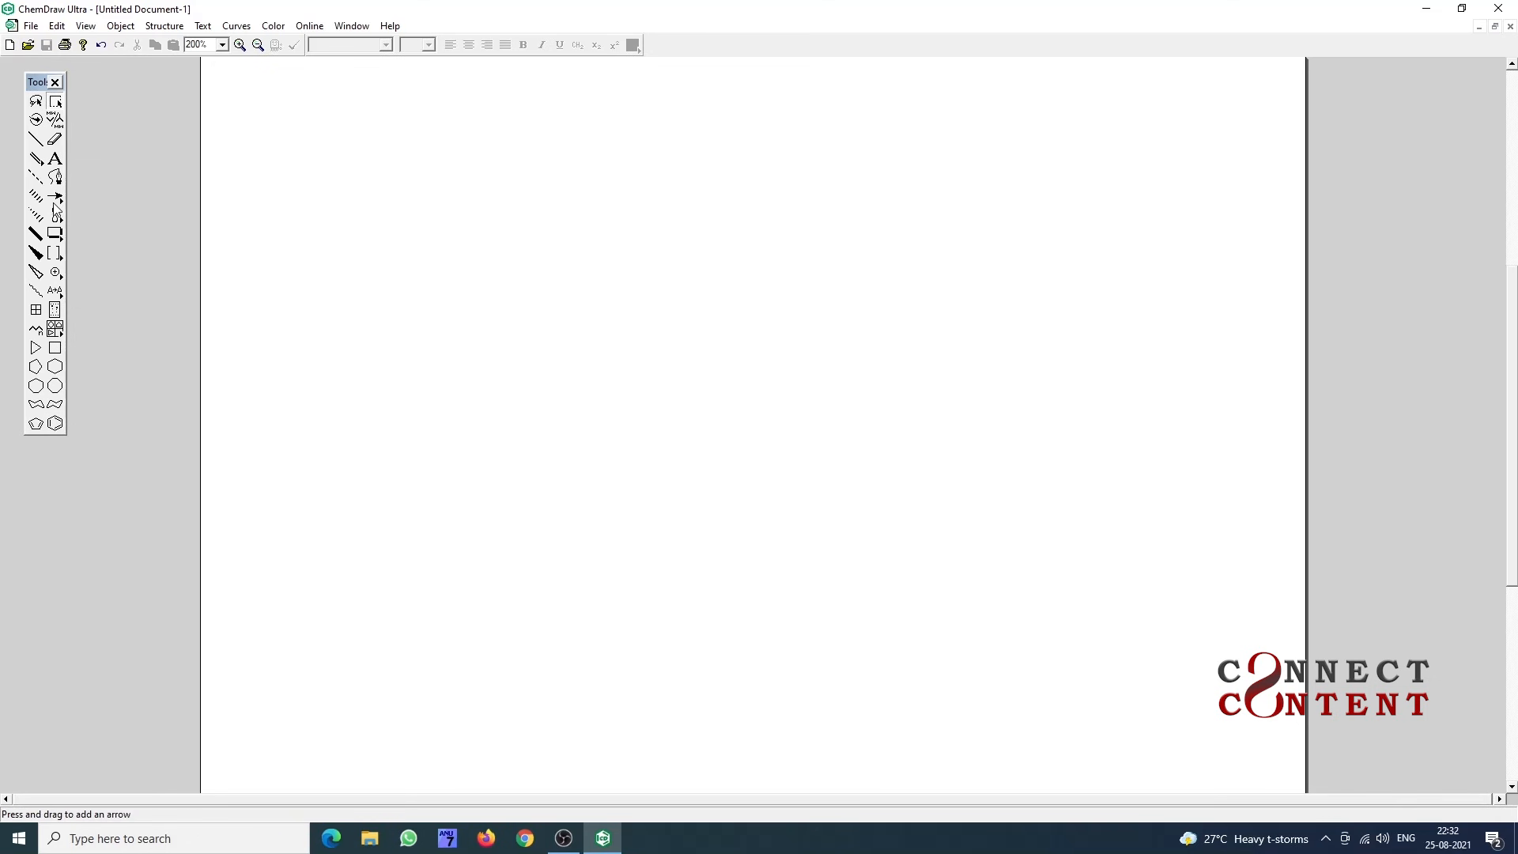
pyautogui.click(38, 159)
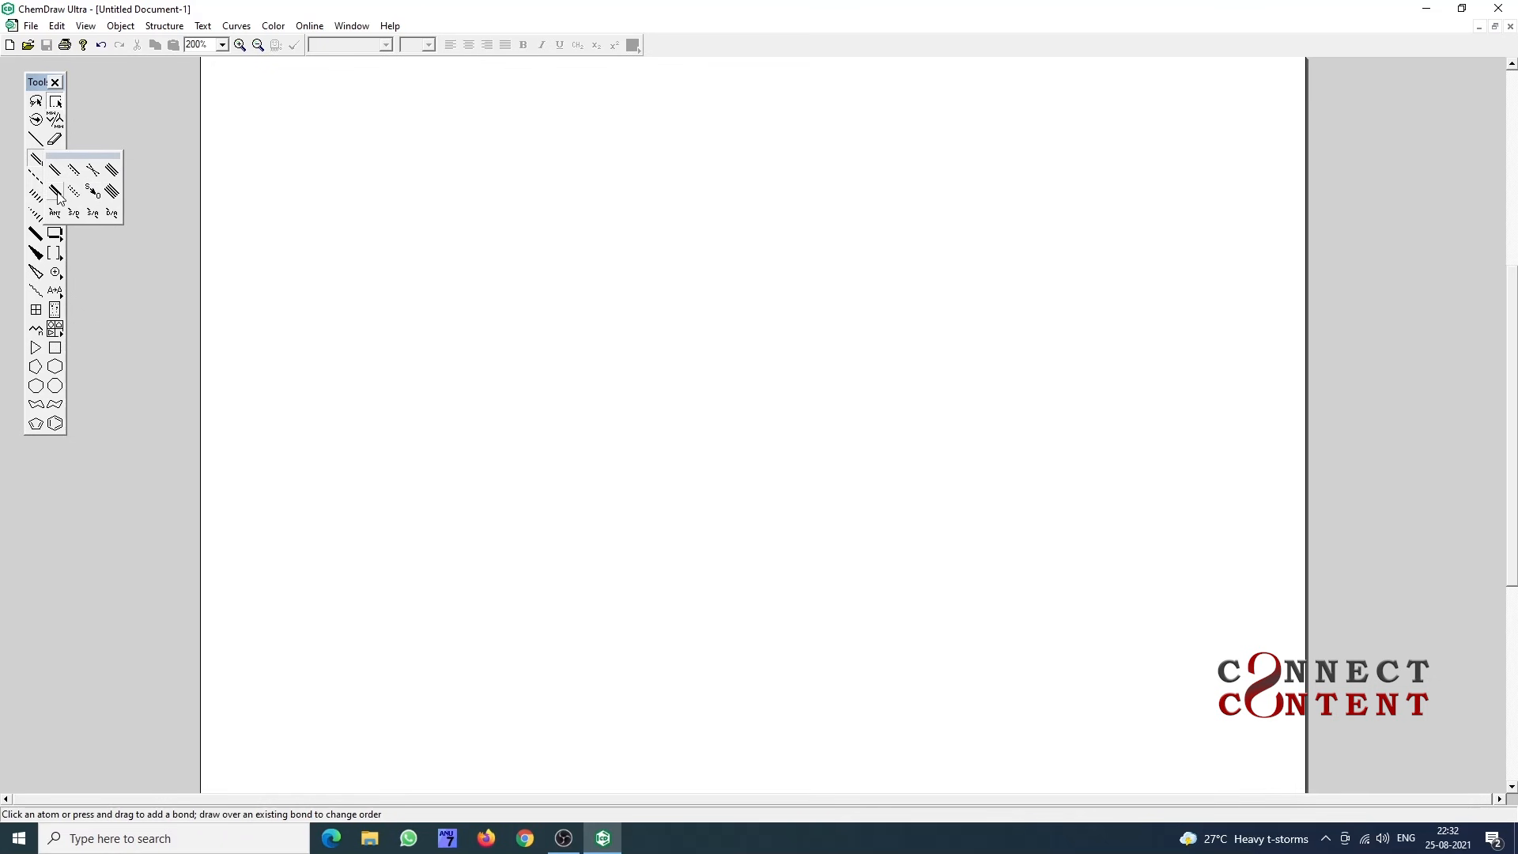
pyautogui.click(128, 123)
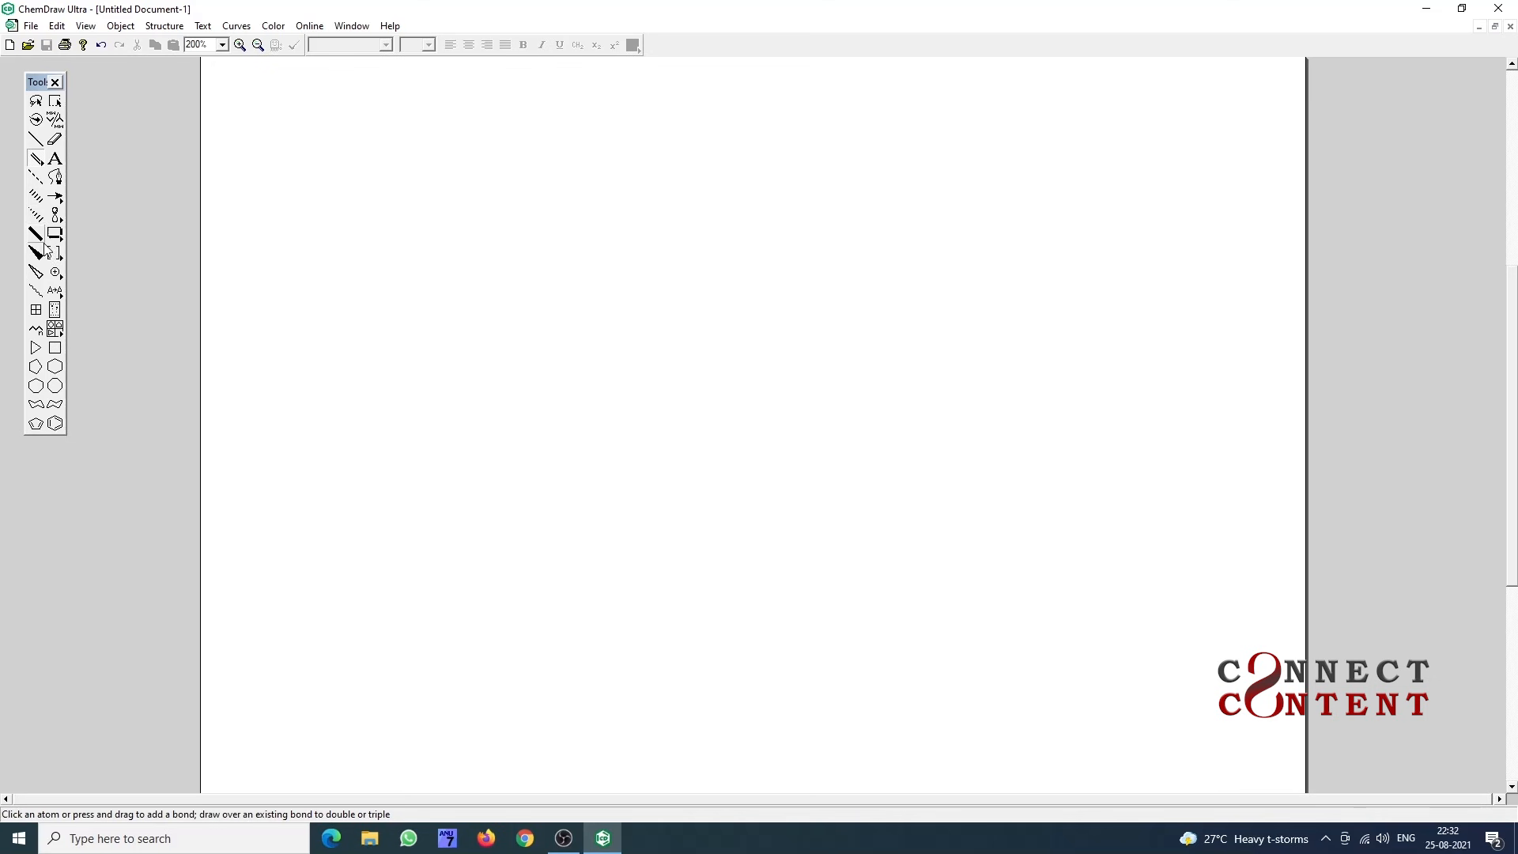
pyautogui.click(57, 201)
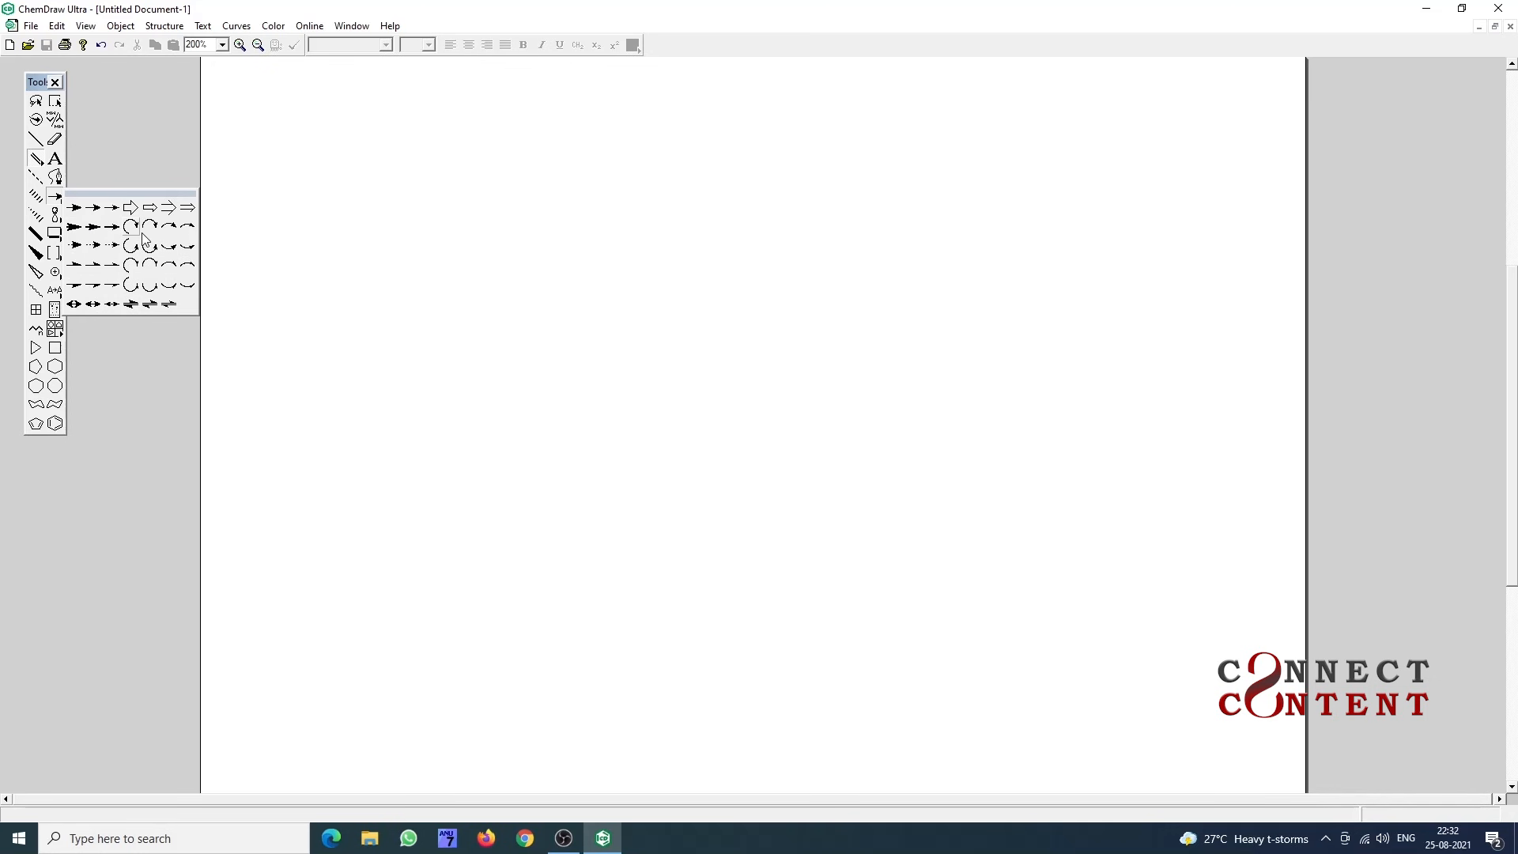
pyautogui.click(142, 151)
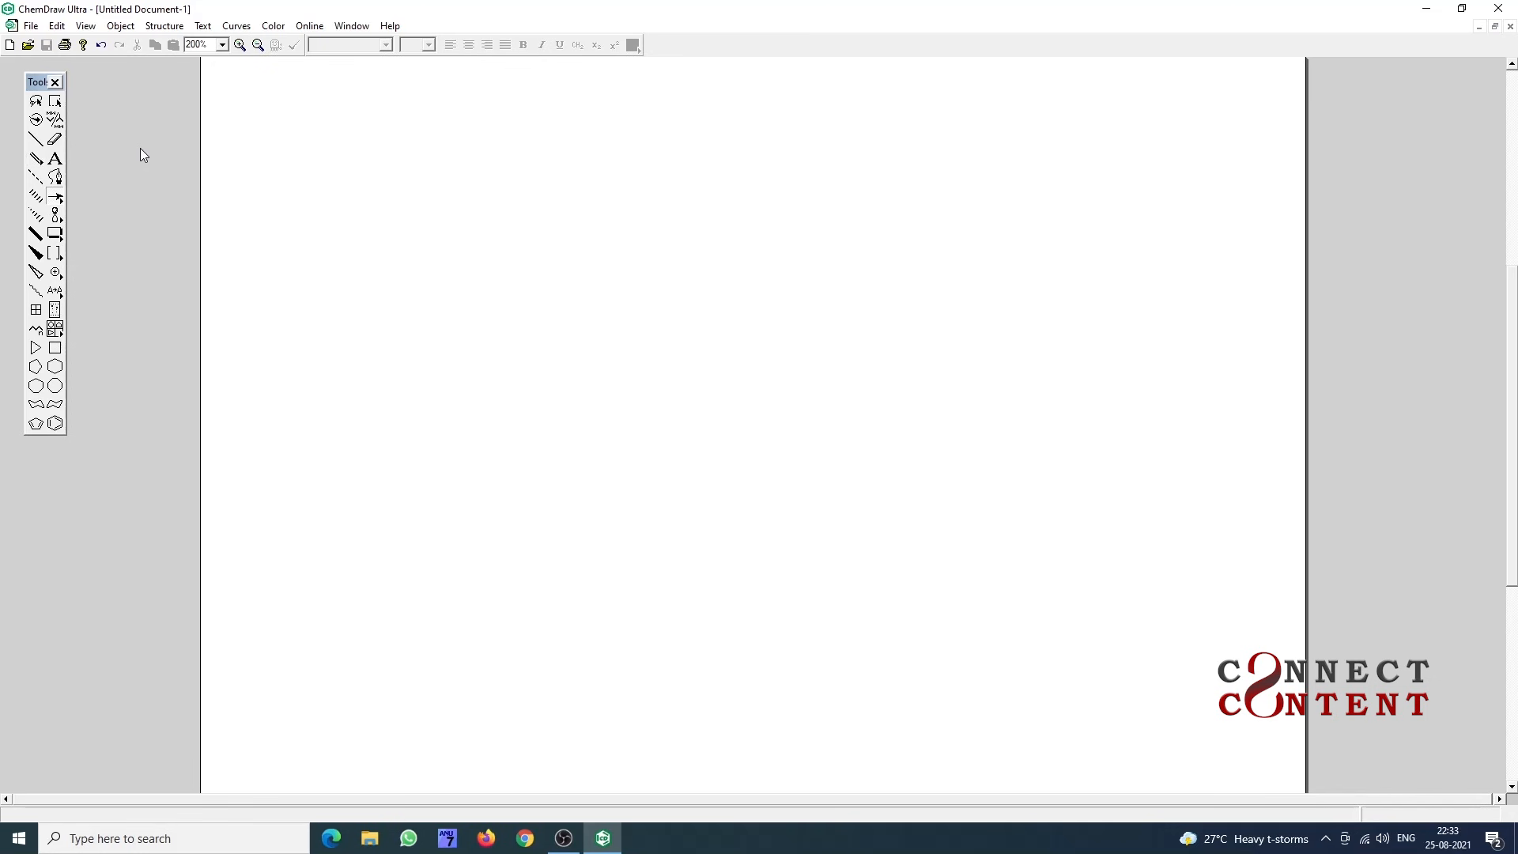
# - Add the caption "chemistry" to the blank page with the Text tool
pyautogui.click(56, 163)
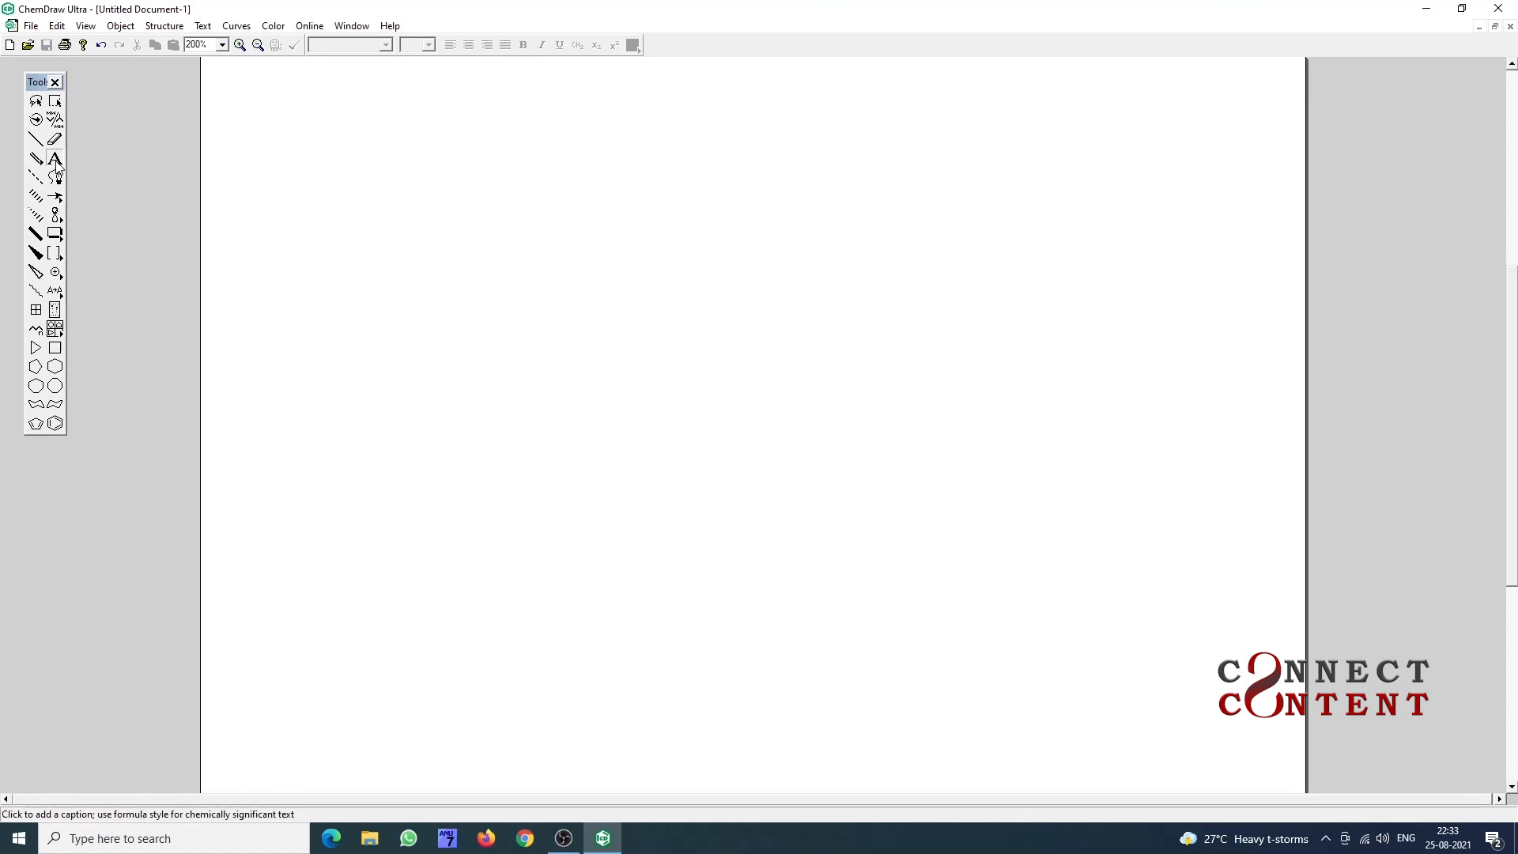
pyautogui.click(385, 306)
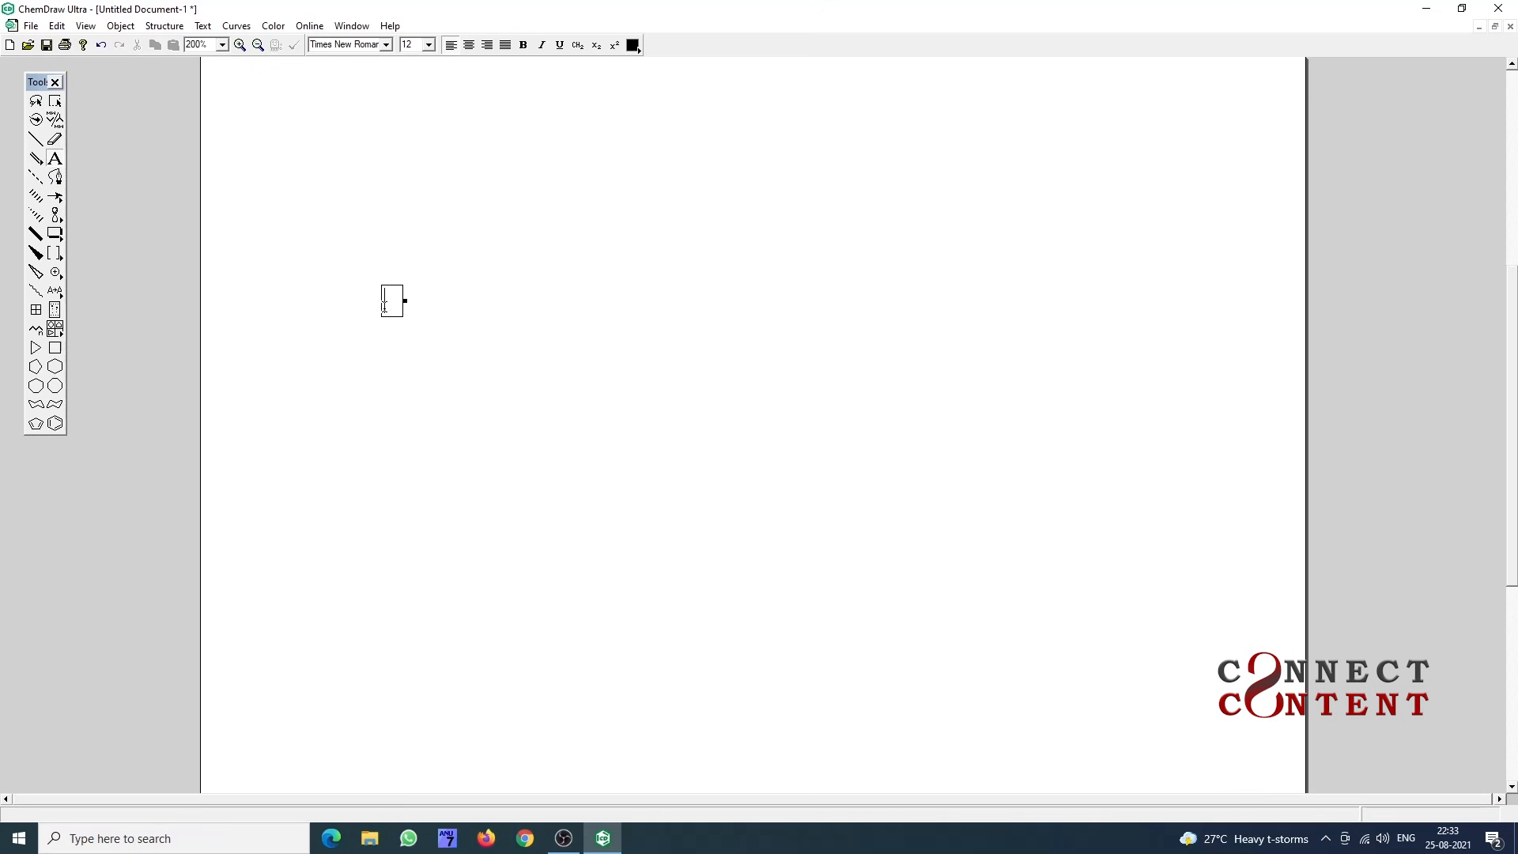
pyautogui.write('chemisd')
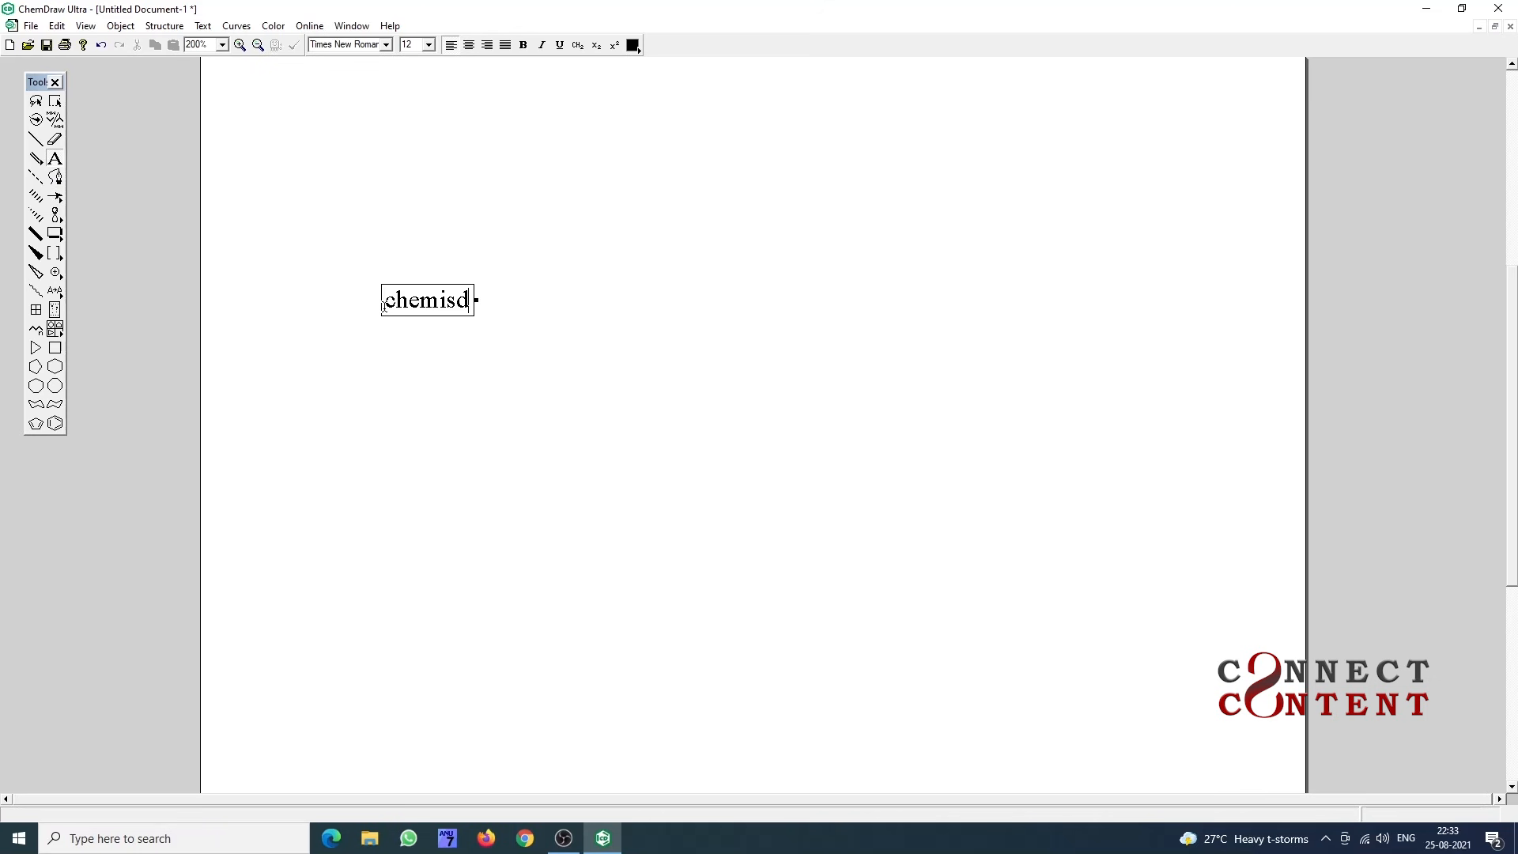
pyautogui.press('BackSpace')
pyautogui.write('try')
# - Select the whole word "chemistry" and set its font to Times New Roman
pyautogui.moveTo(389, 300); pyautogui.dragTo(473, 307)
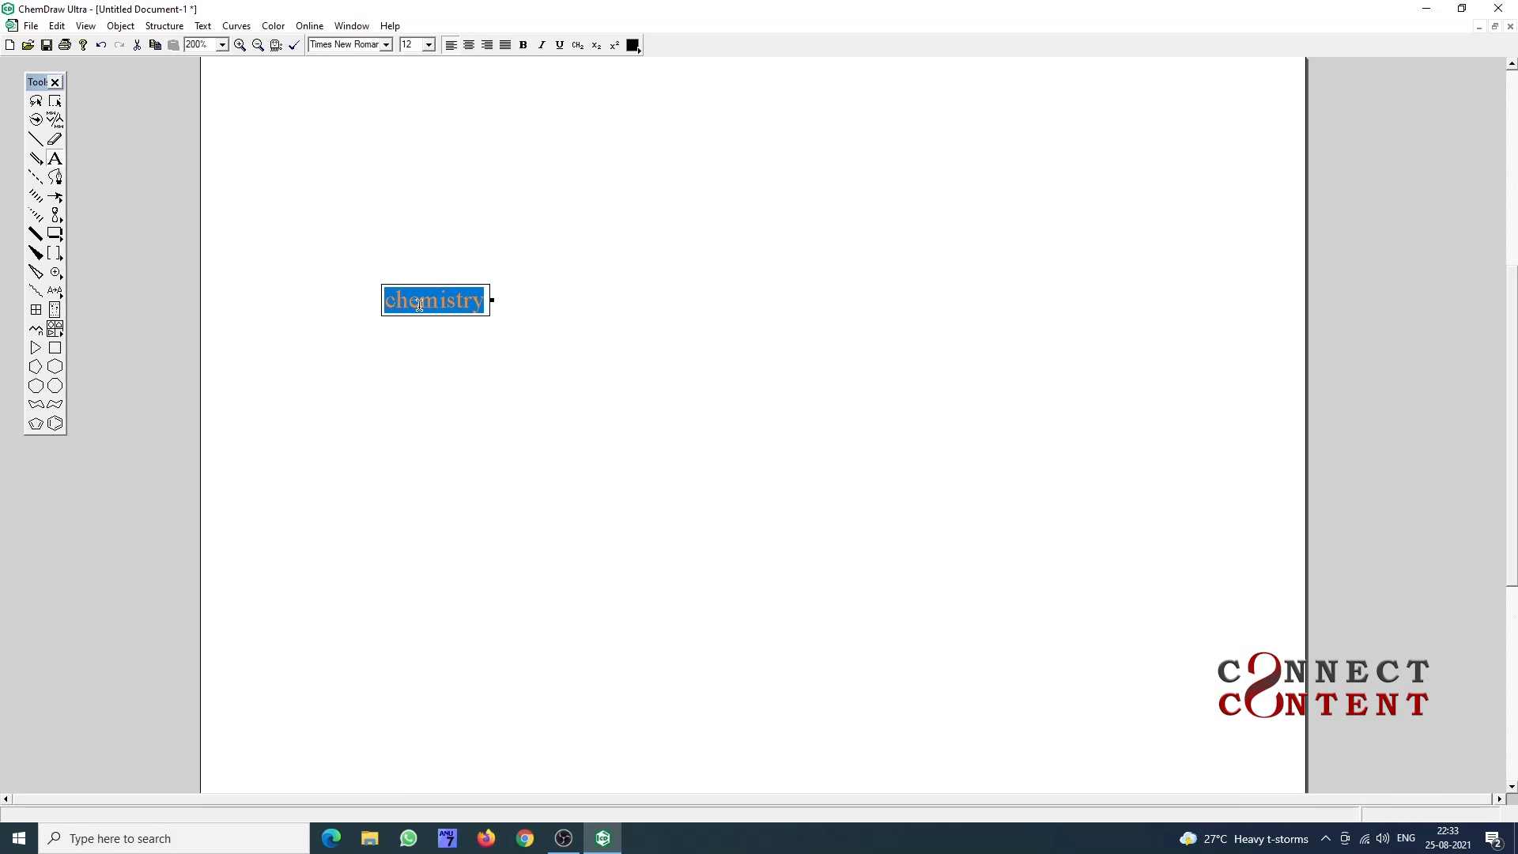
pyautogui.click(386, 44)
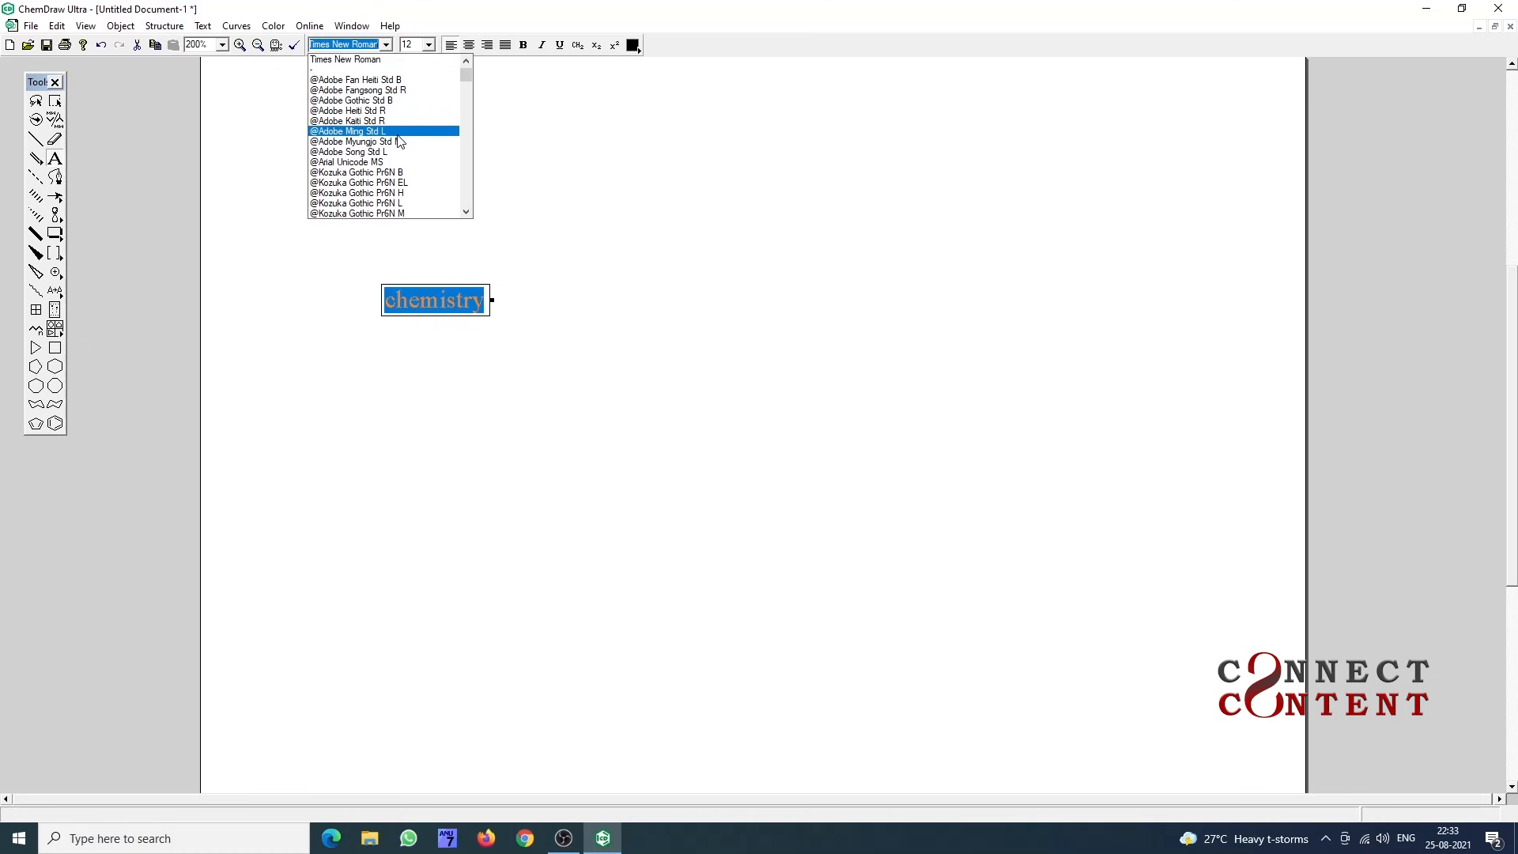
pyautogui.scroll(-6, 401, 168)
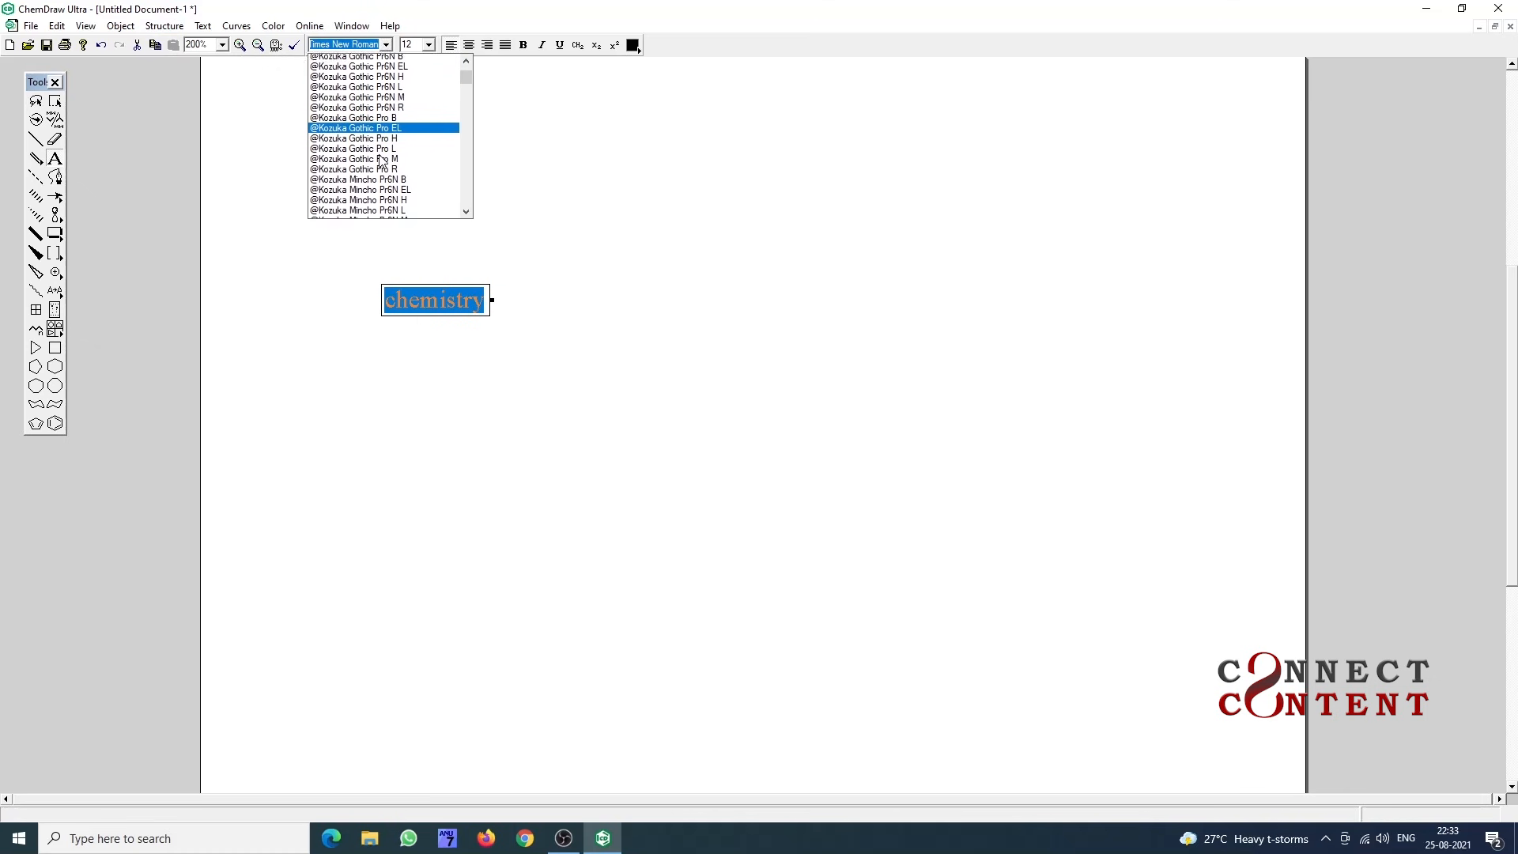
pyautogui.scroll(-15, 378, 145)
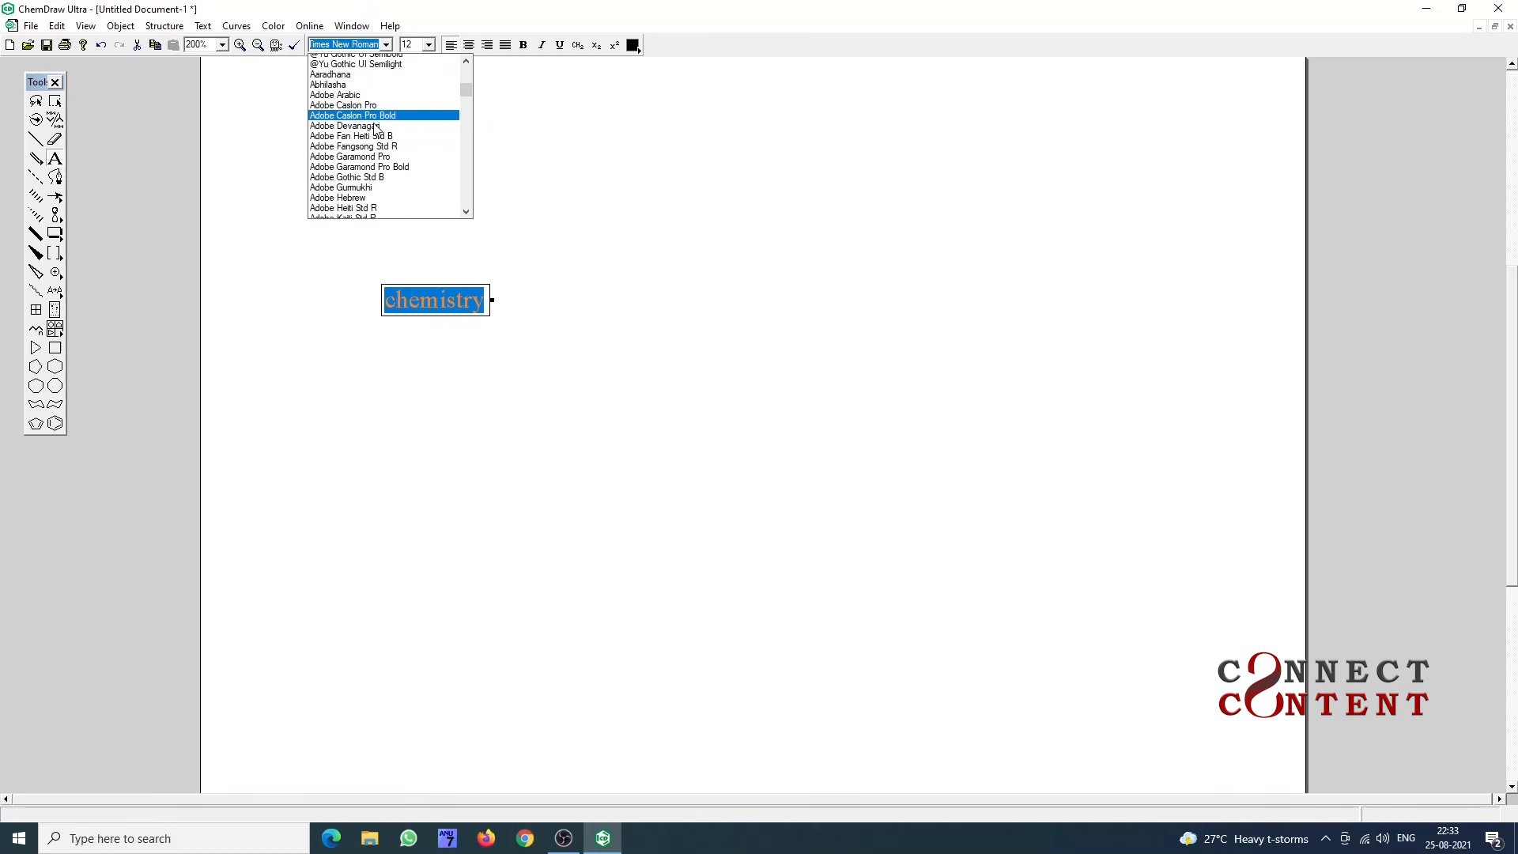
pyautogui.scroll(-4, 399, 150)
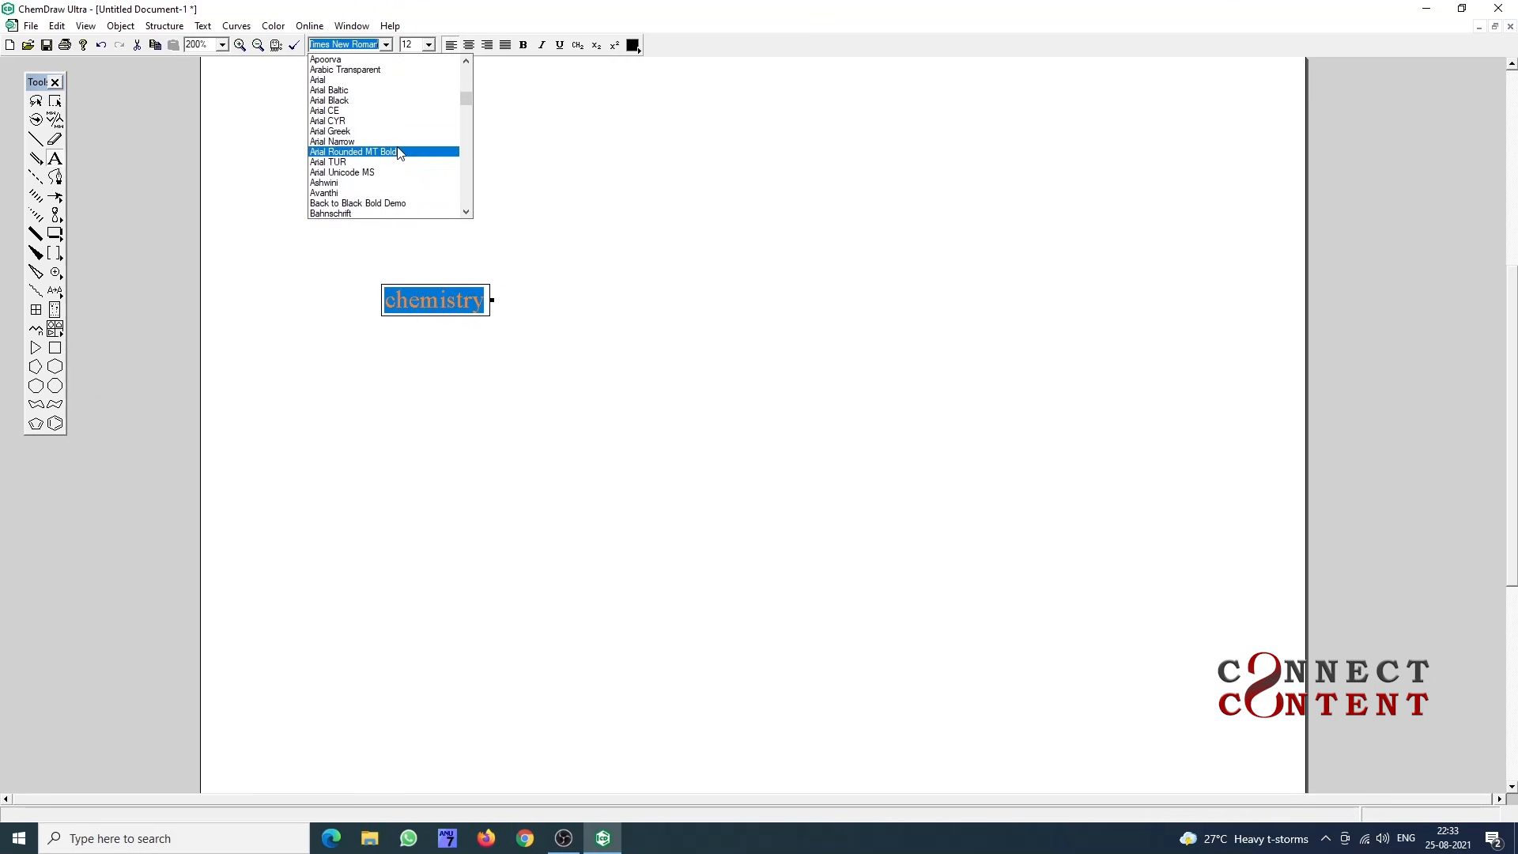
pyautogui.scroll(14, 399, 146)
pyautogui.scroll(12, 391, 133)
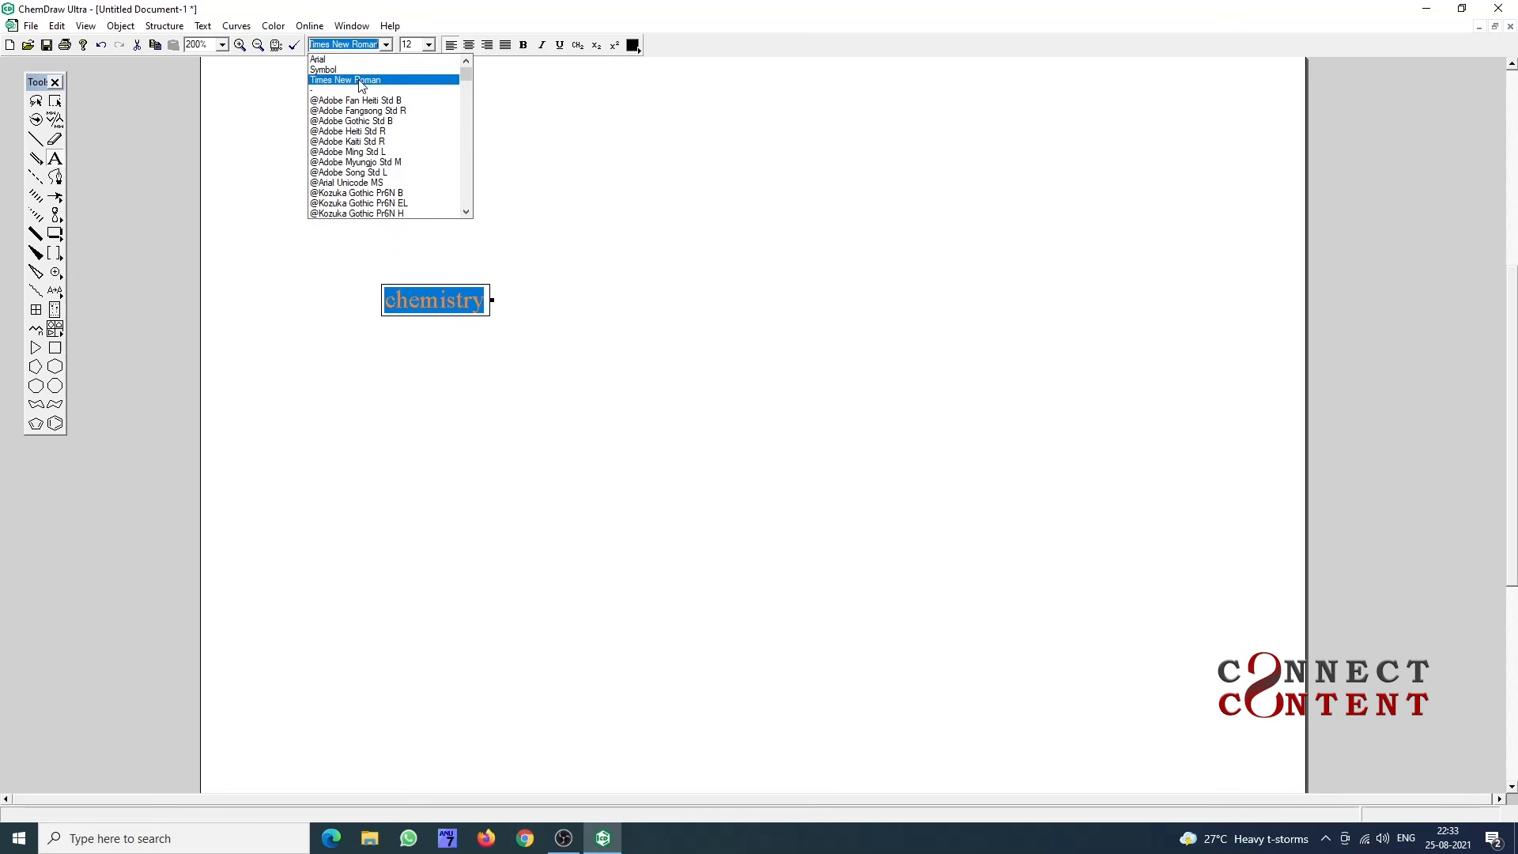
pyautogui.click(361, 80)
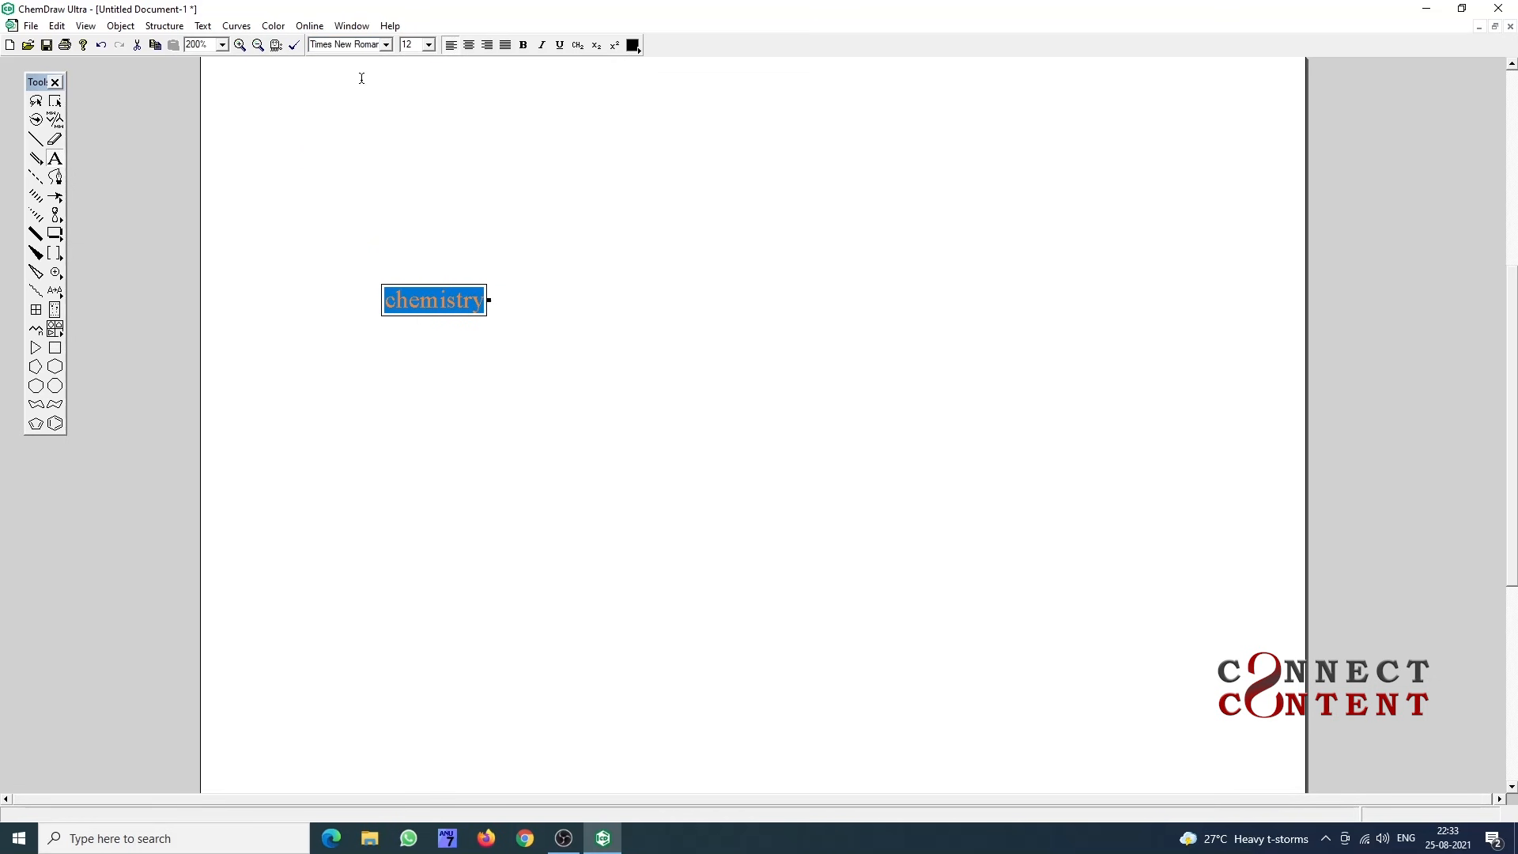
pyautogui.click(429, 45)
pyautogui.click(496, 96)
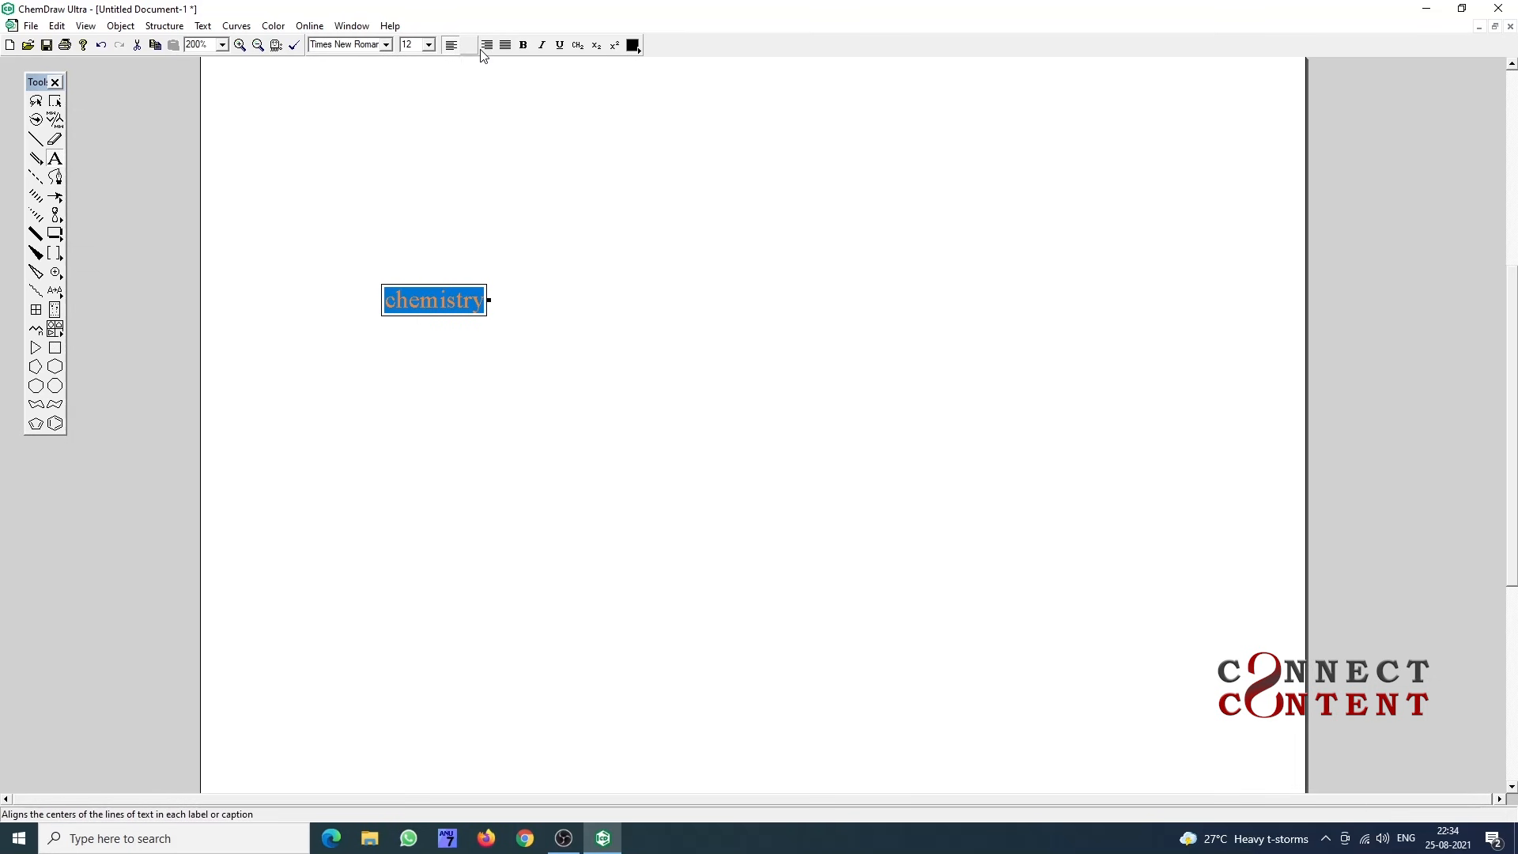
# - Try bold on the word "chemistry", then format it as italic and underlined instead
pyautogui.click(524, 46)
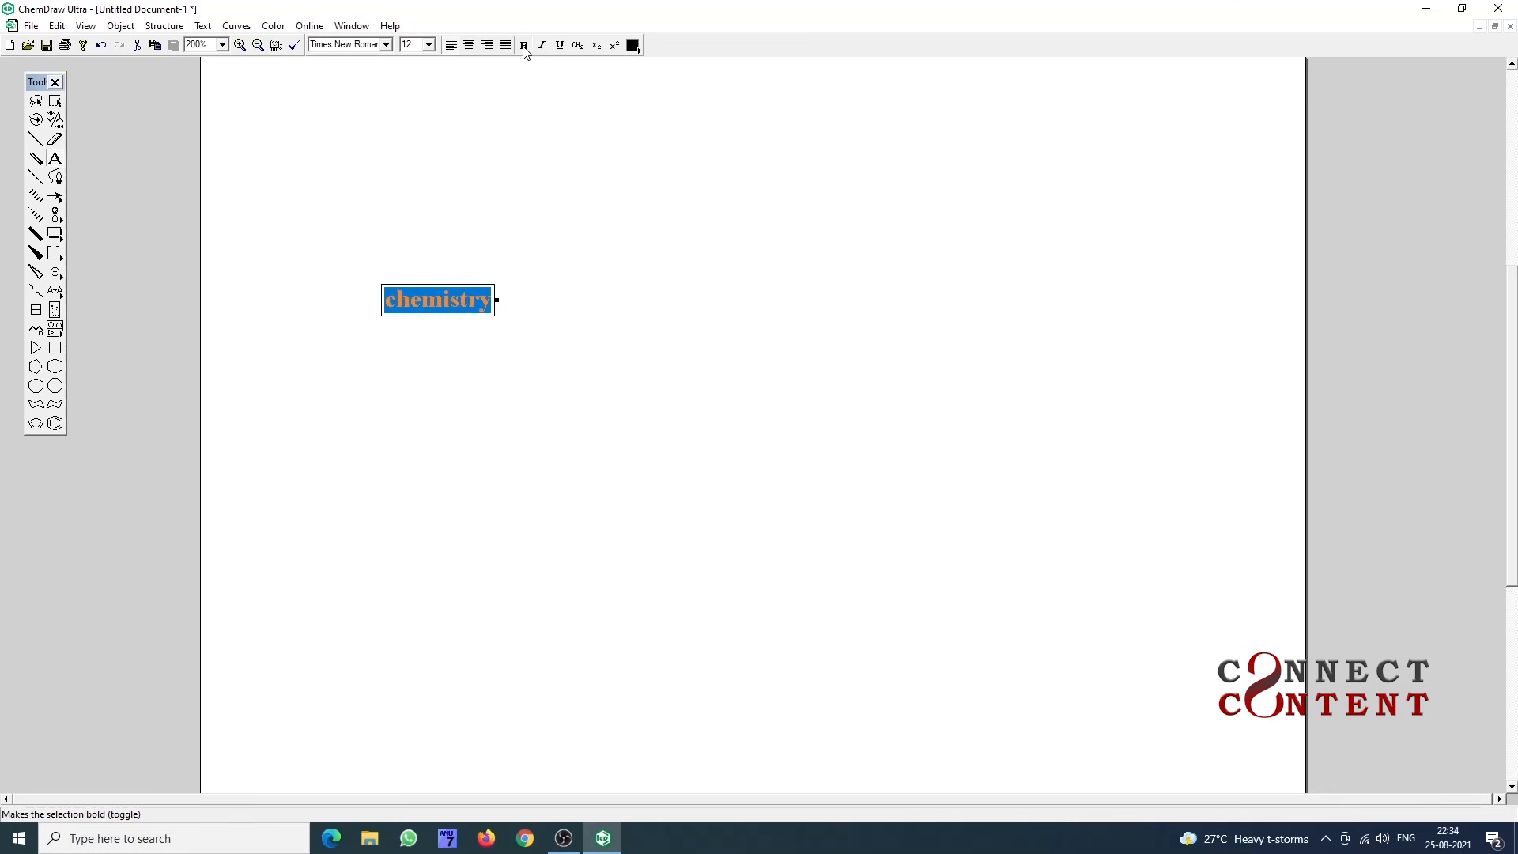
pyautogui.click(524, 46)
pyautogui.click(541, 46)
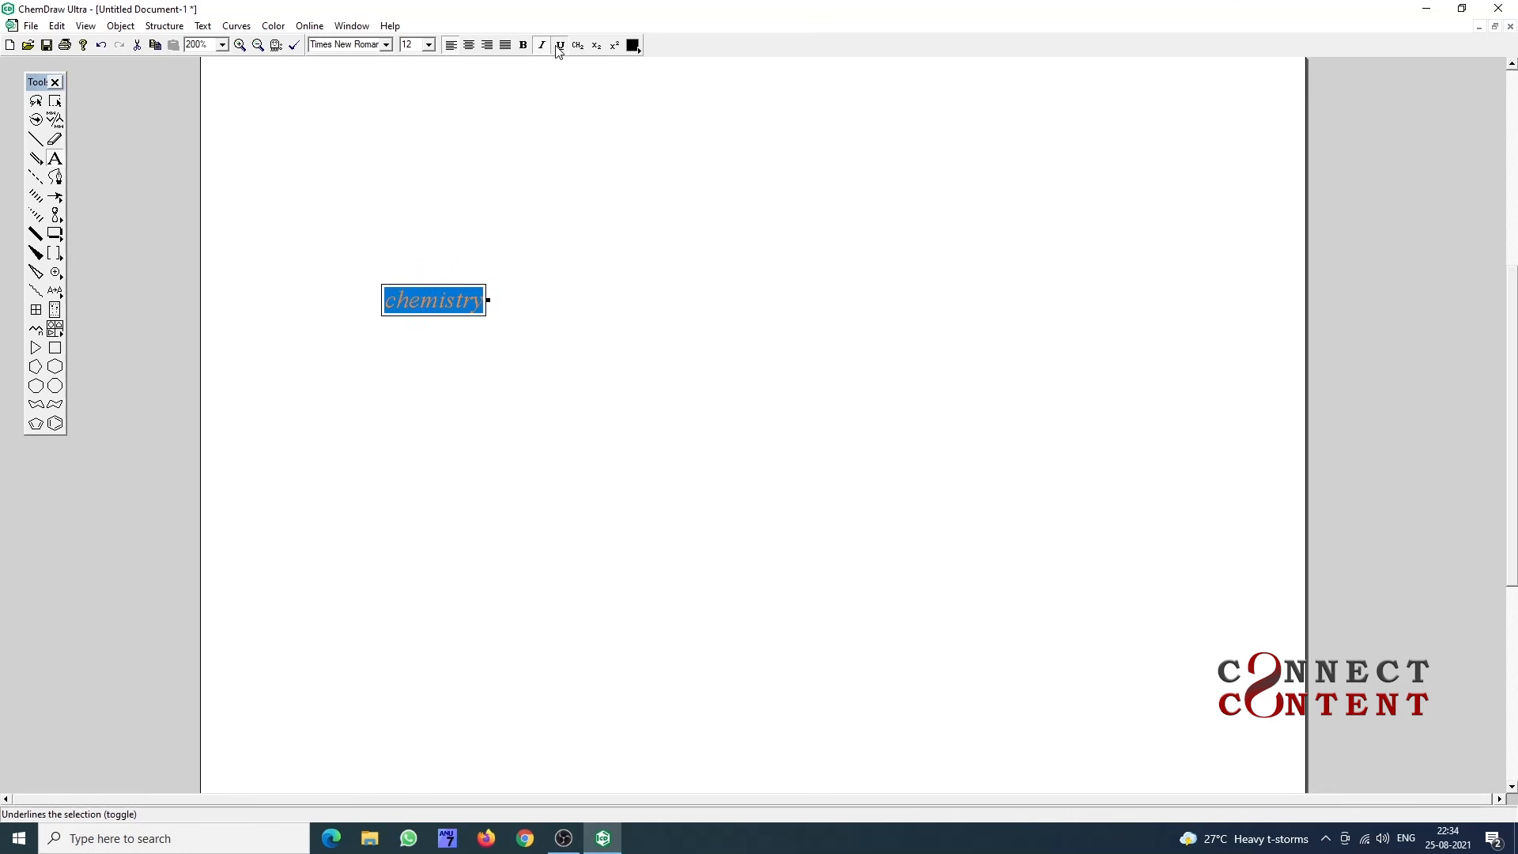
pyautogui.click(559, 46)
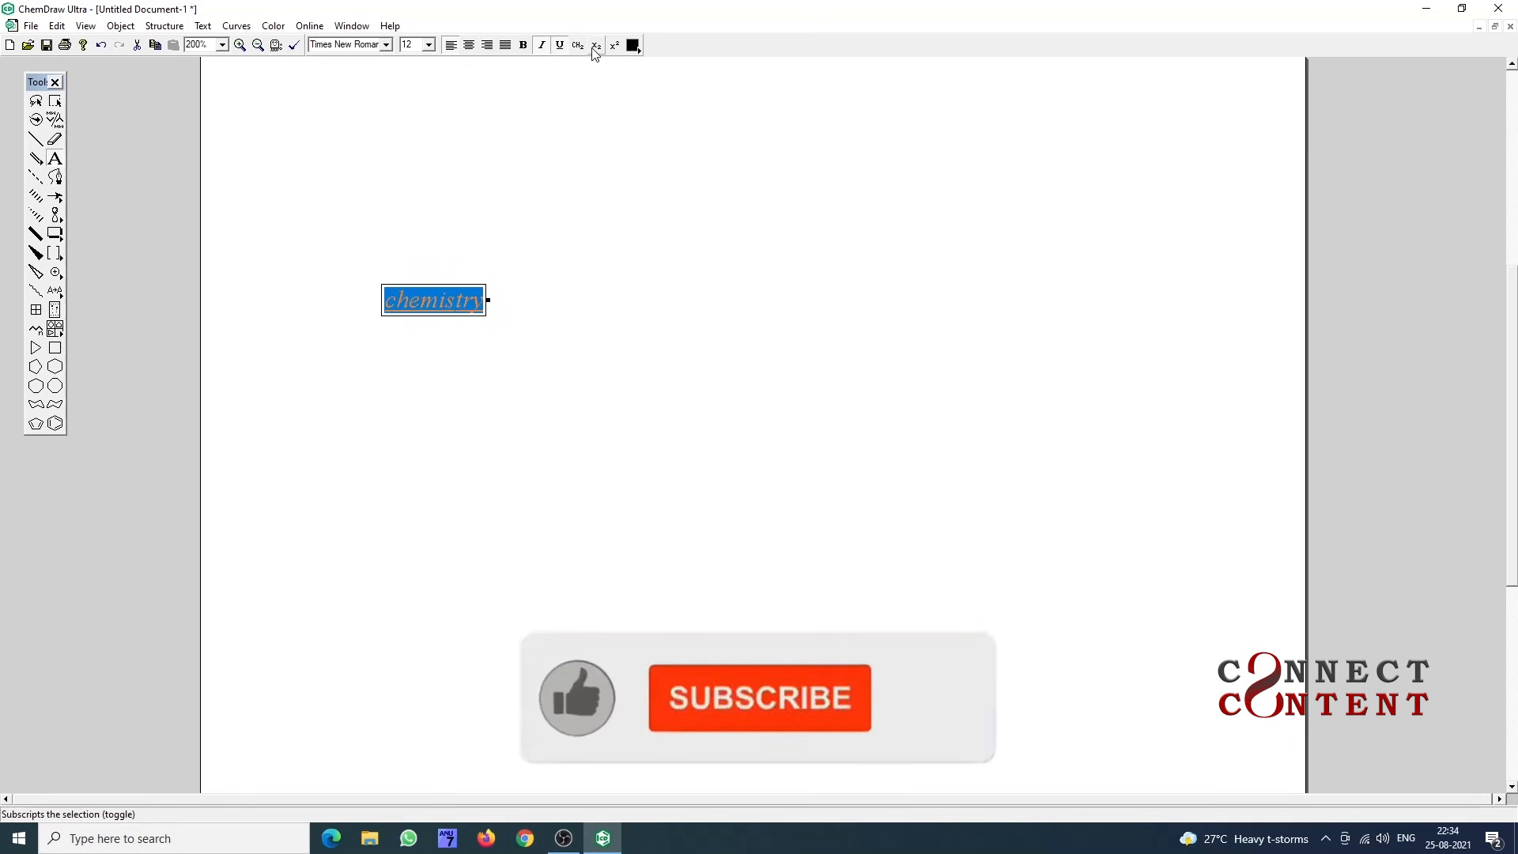
pyautogui.click(610, 234)
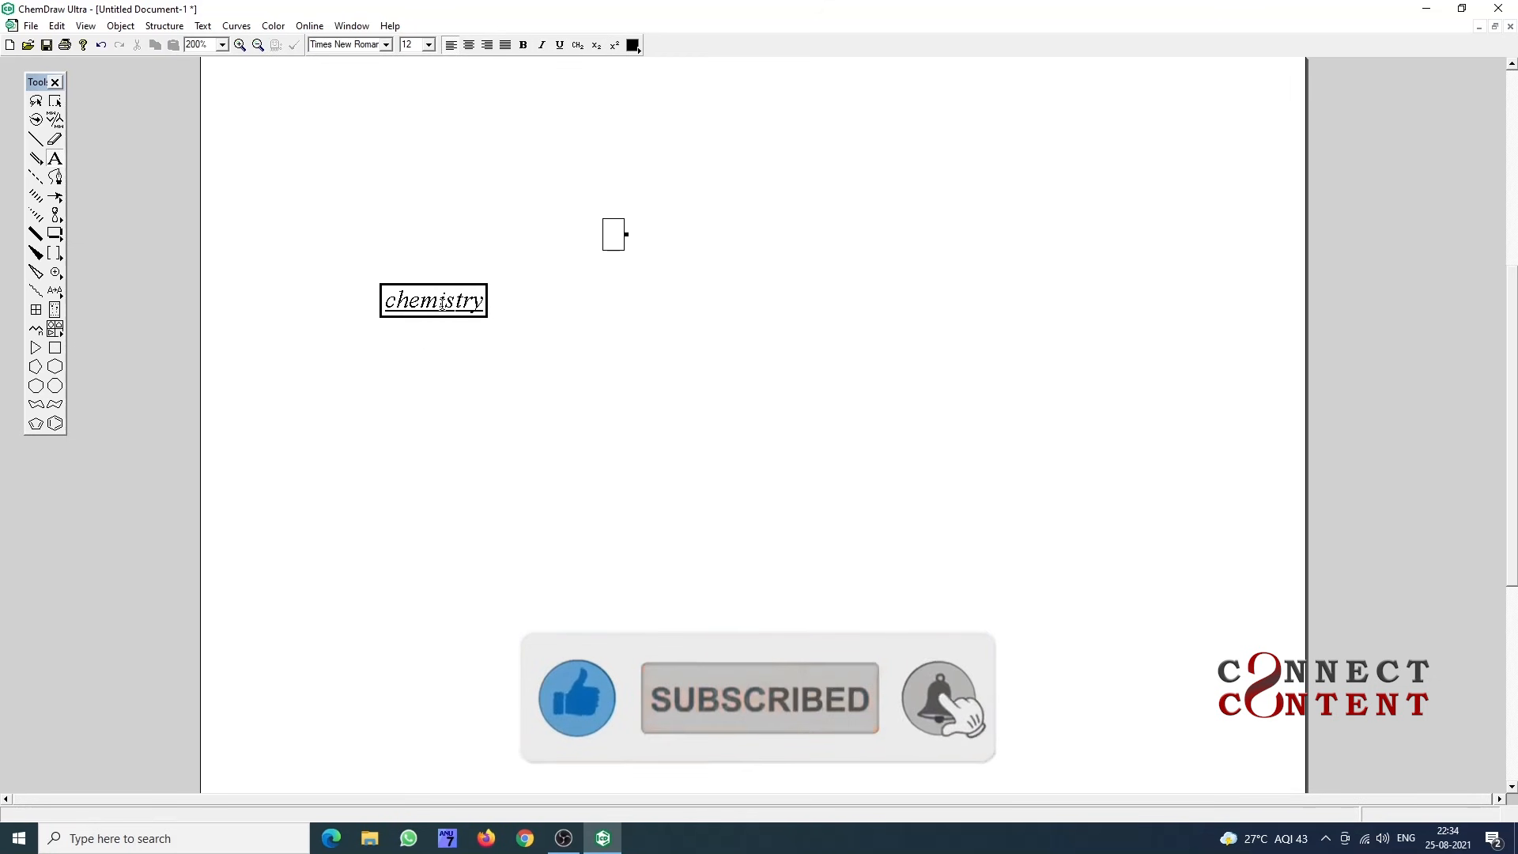
pyautogui.moveTo(441, 302); pyautogui.dragTo(469, 306)
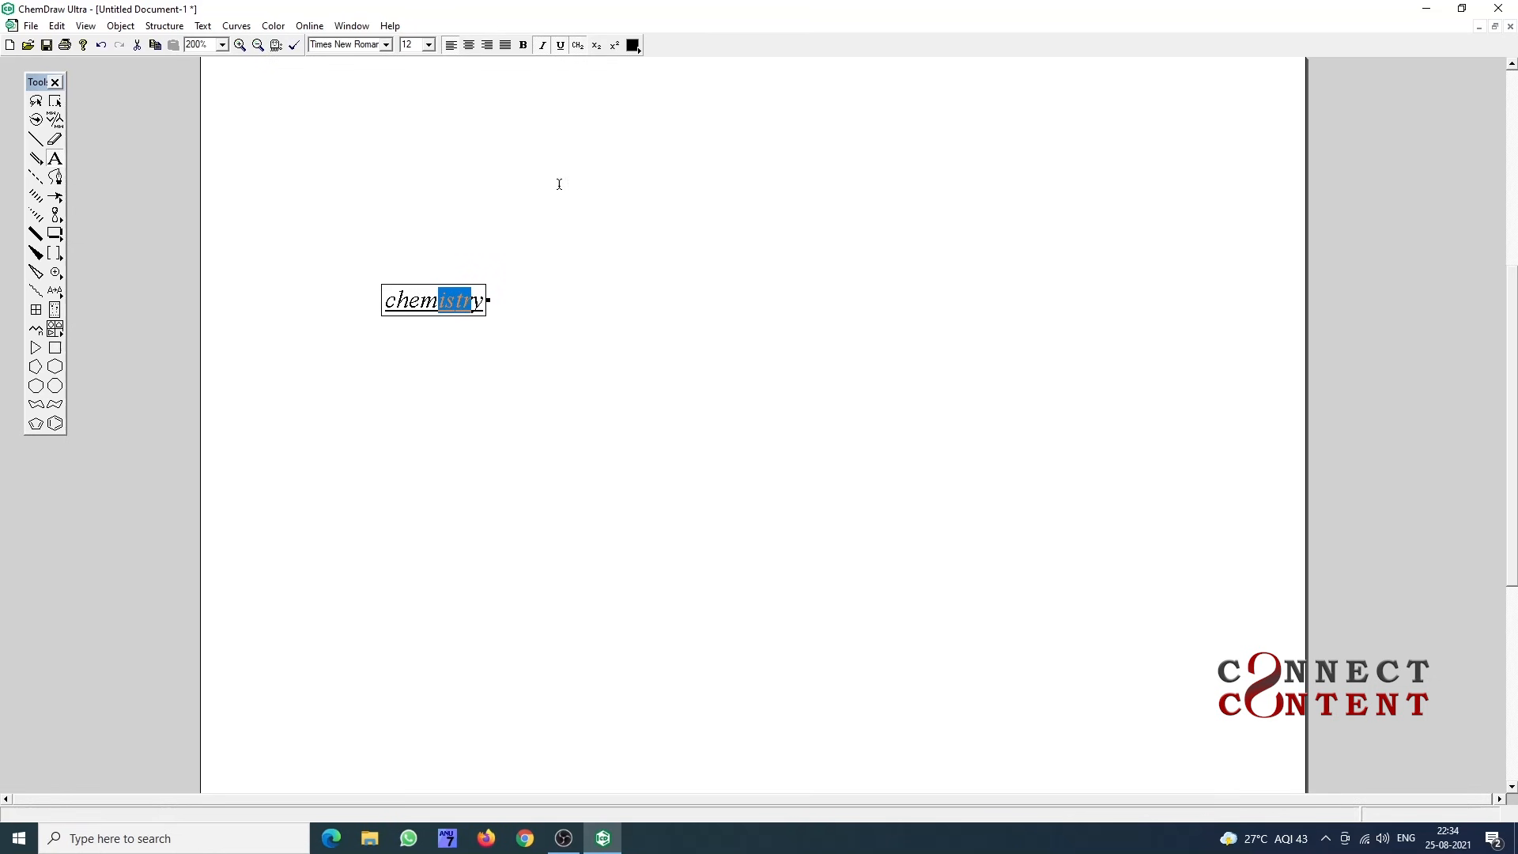
# - Add a second caption reading "CH2" beside the word "chemistry"
pyautogui.click(654, 322)
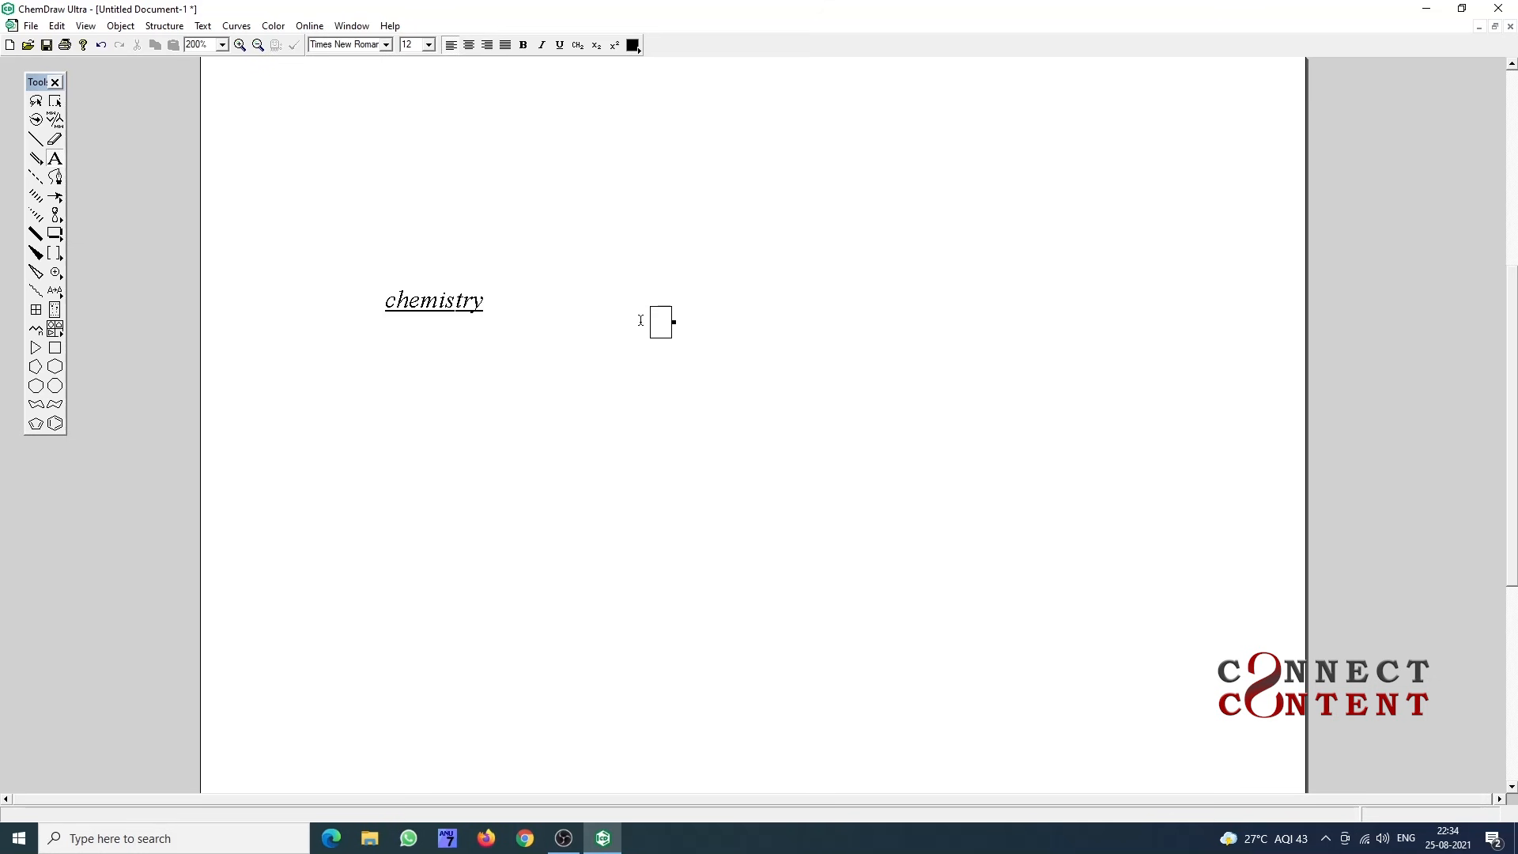
pyautogui.write('CHO')
pyautogui.press('BackSpace')
pyautogui.write('2')
# - Try the formula and subscript styles on the 2 of the CH2 caption, and set it as superscript
pyautogui.moveTo(699, 322); pyautogui.dragTo(688, 323)
pyautogui.click(578, 45)
pyautogui.click(707, 324)
pyautogui.moveTo(689, 327); pyautogui.dragTo(700, 326)
pyautogui.click(579, 46)
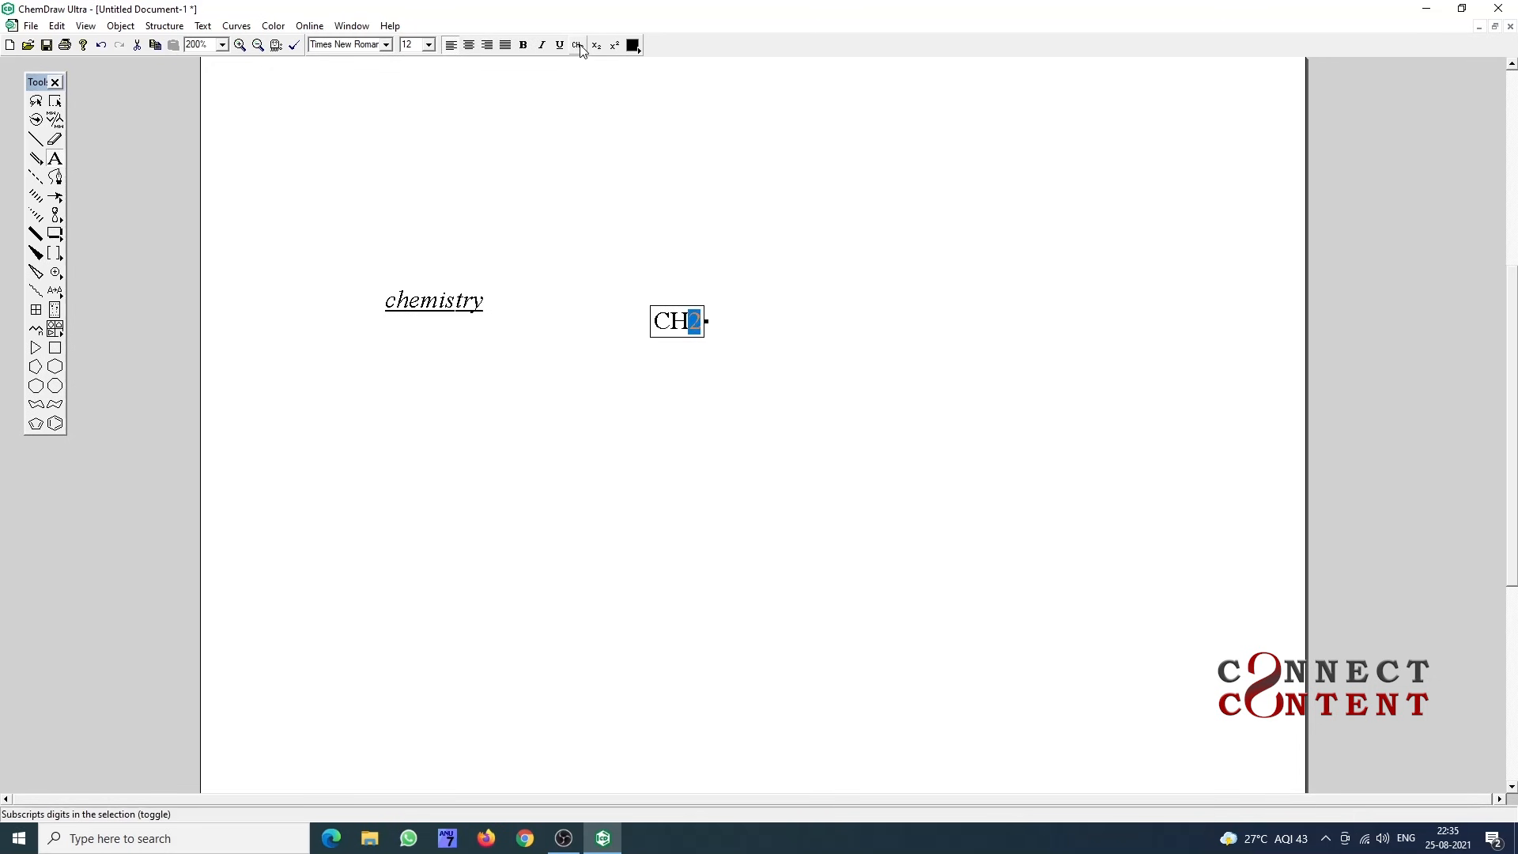
pyautogui.click(597, 48)
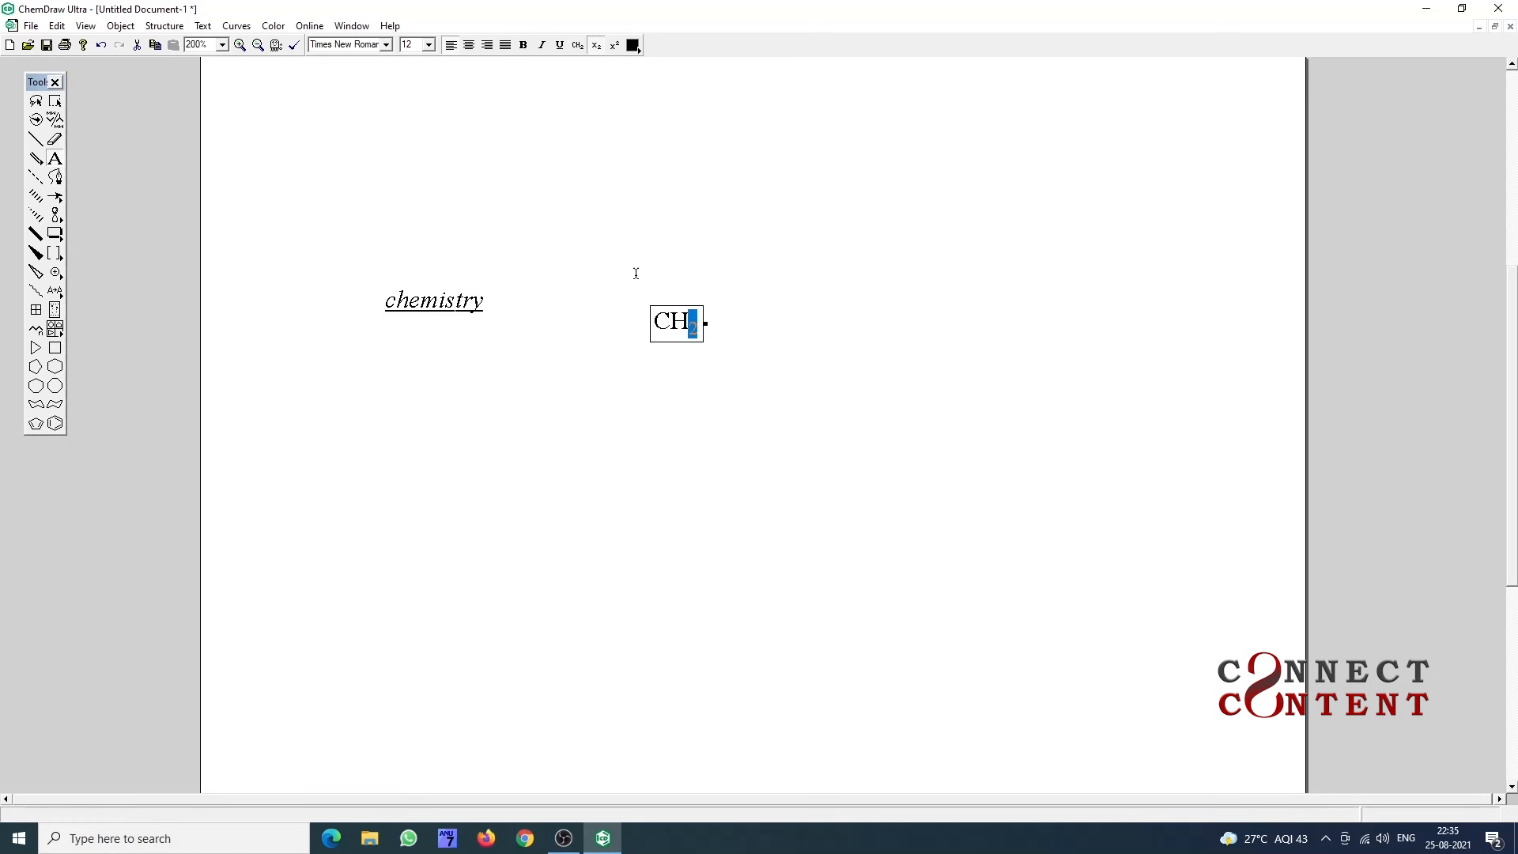
pyautogui.click(618, 51)
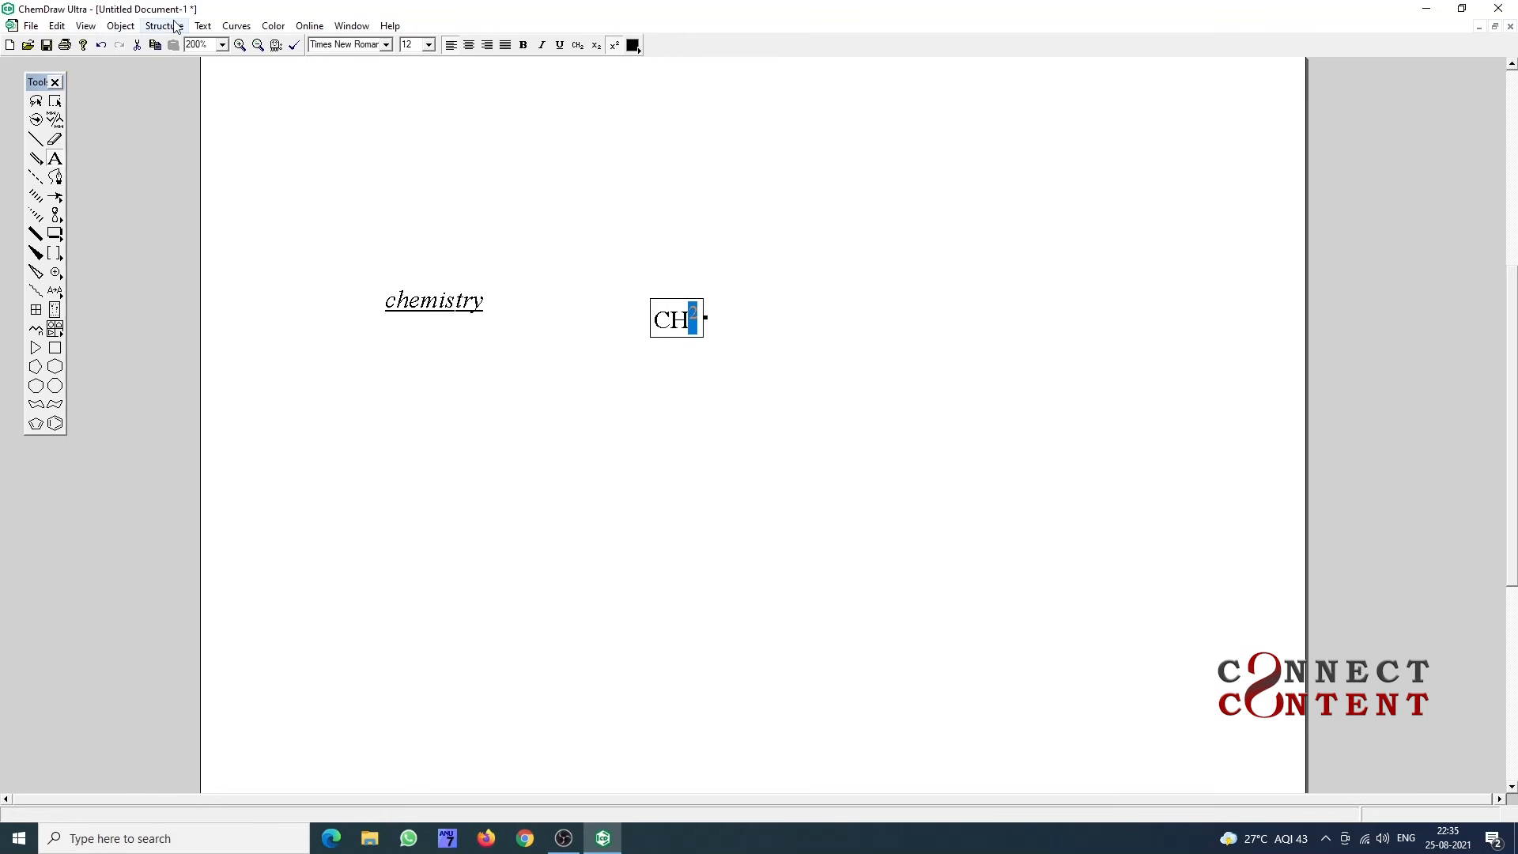
# - Show the rulers and the Object toolbar, and dock that toolbar beside the text style toolbar
pyautogui.click(87, 28)
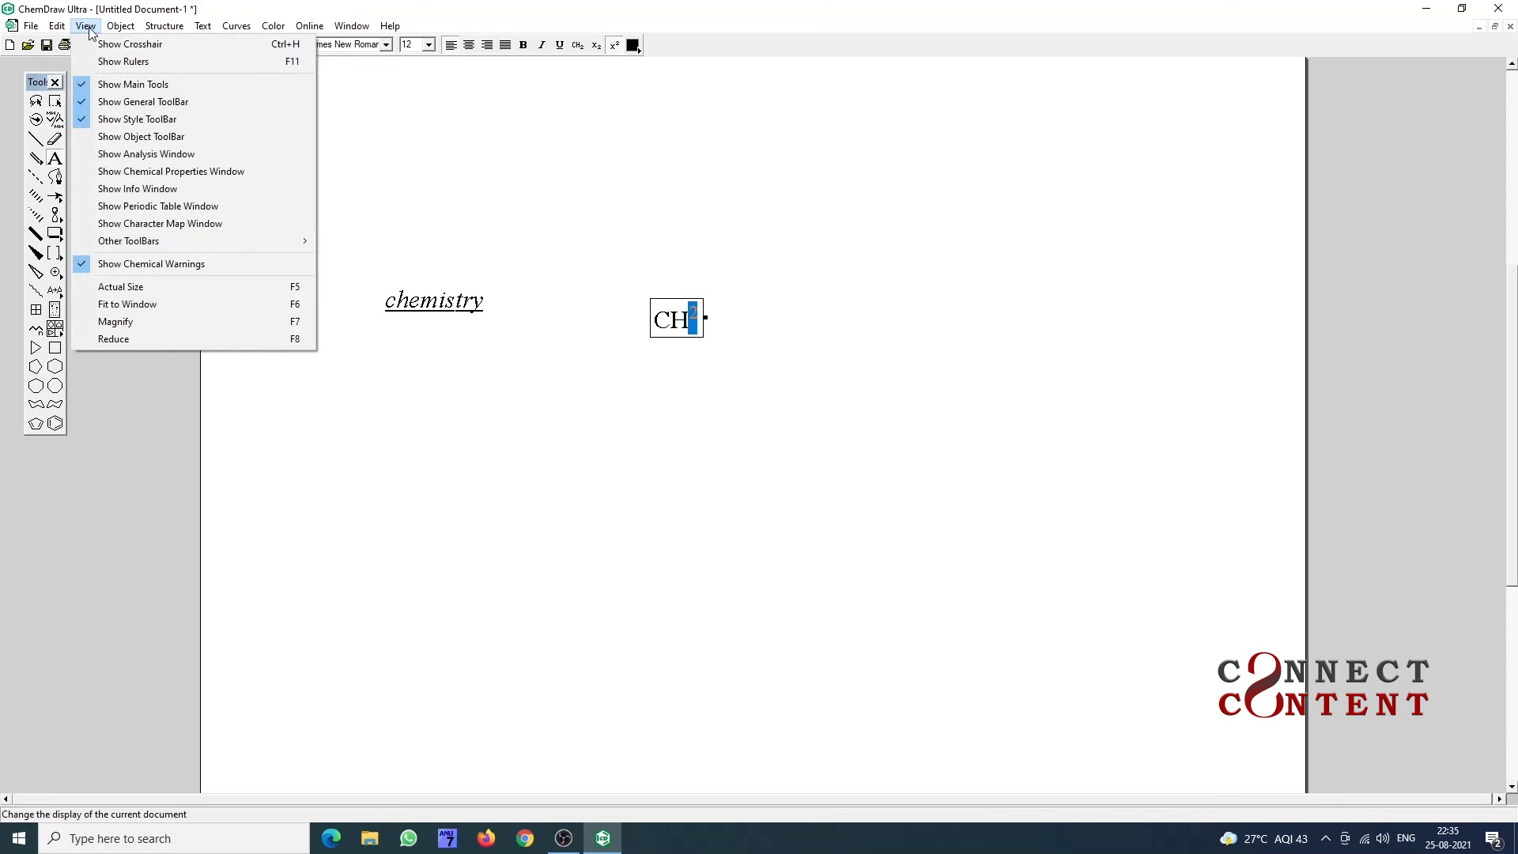
pyautogui.click(127, 63)
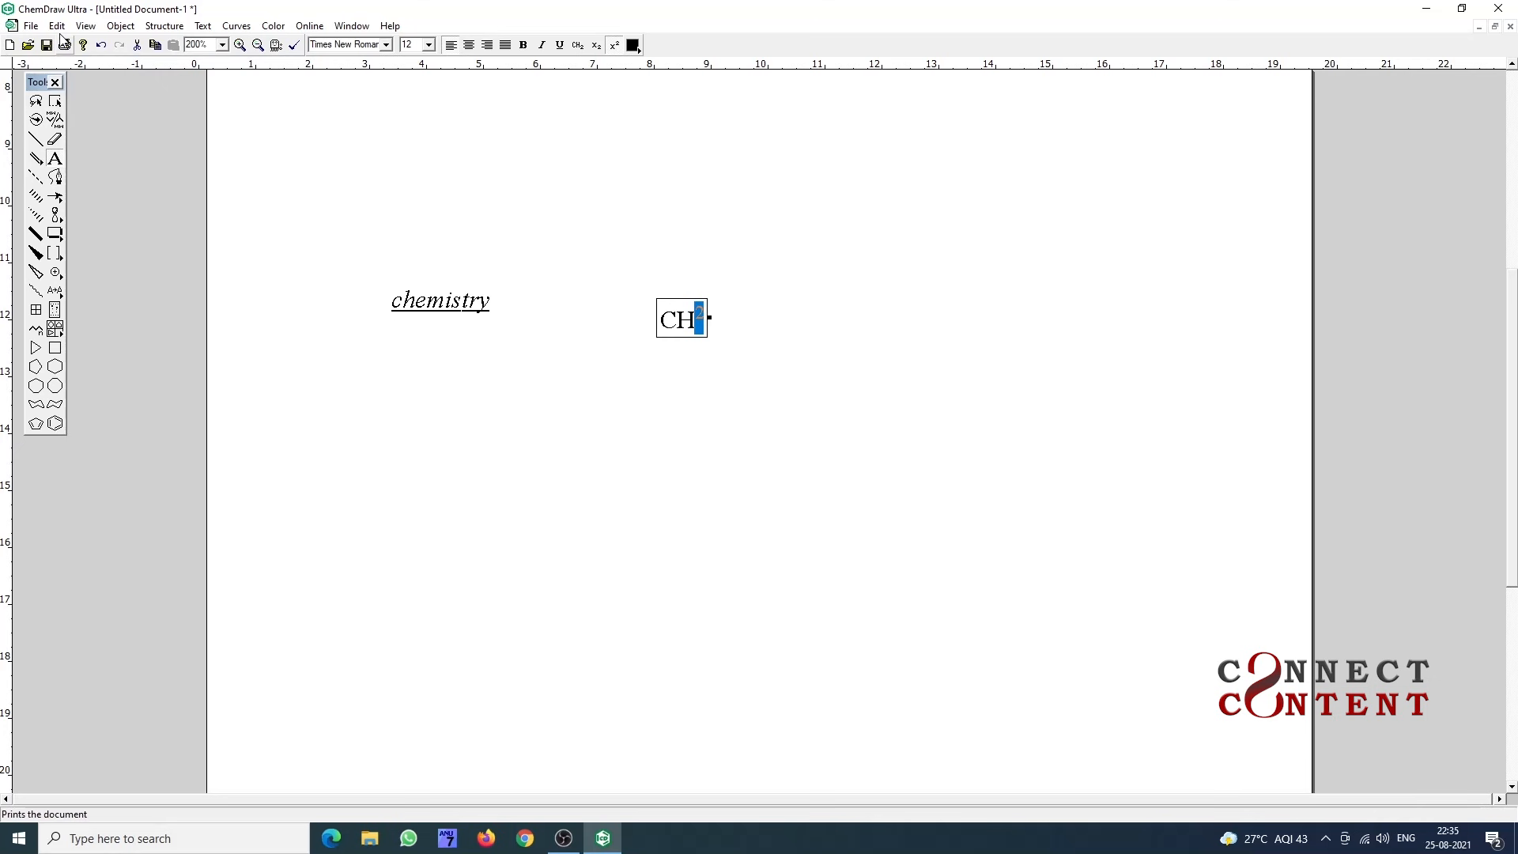
pyautogui.click(85, 27)
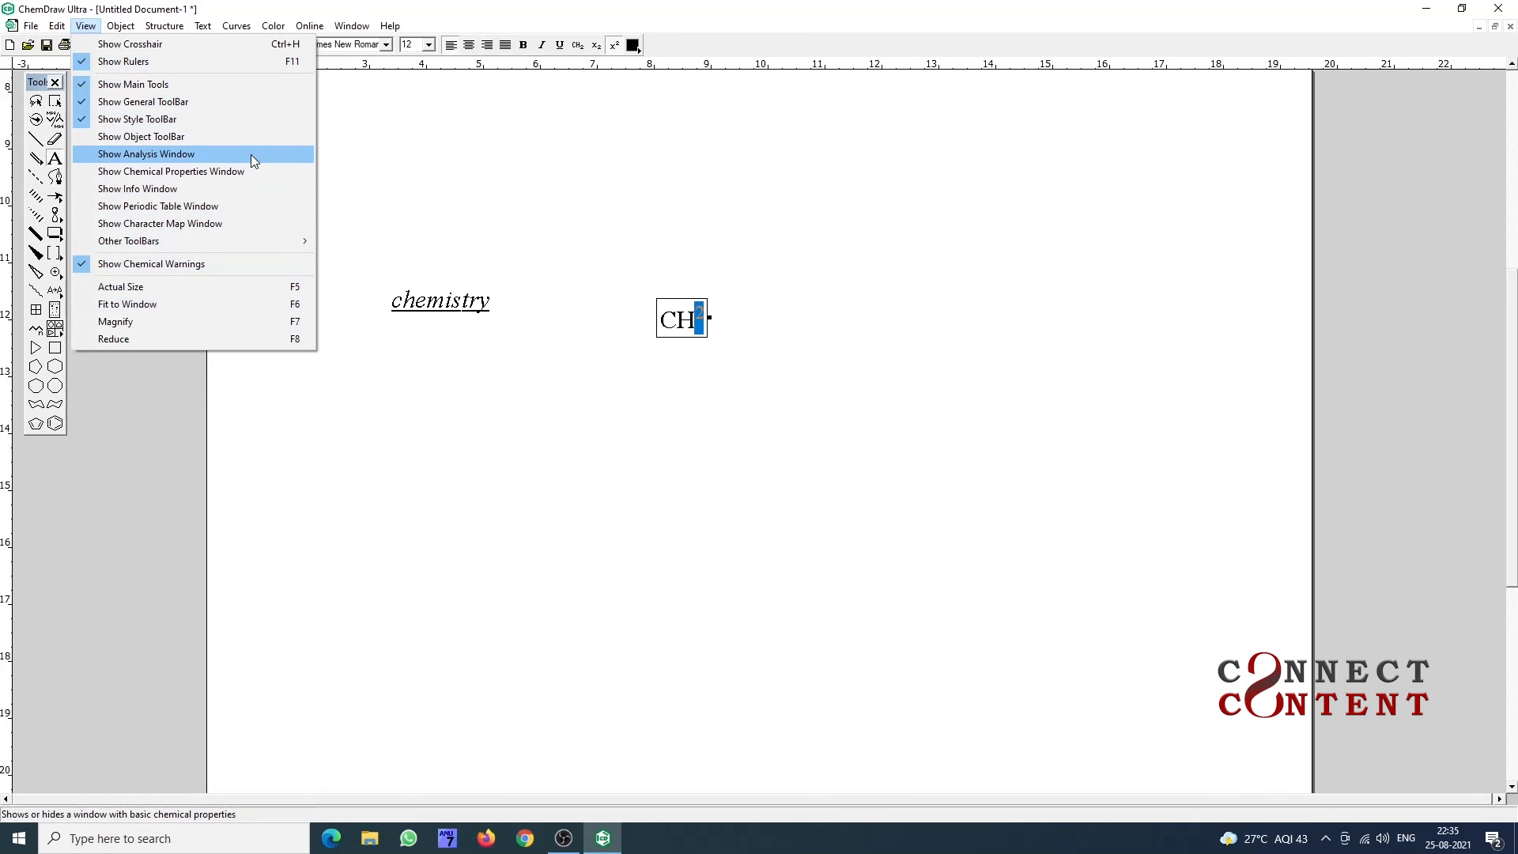
pyautogui.click(172, 139)
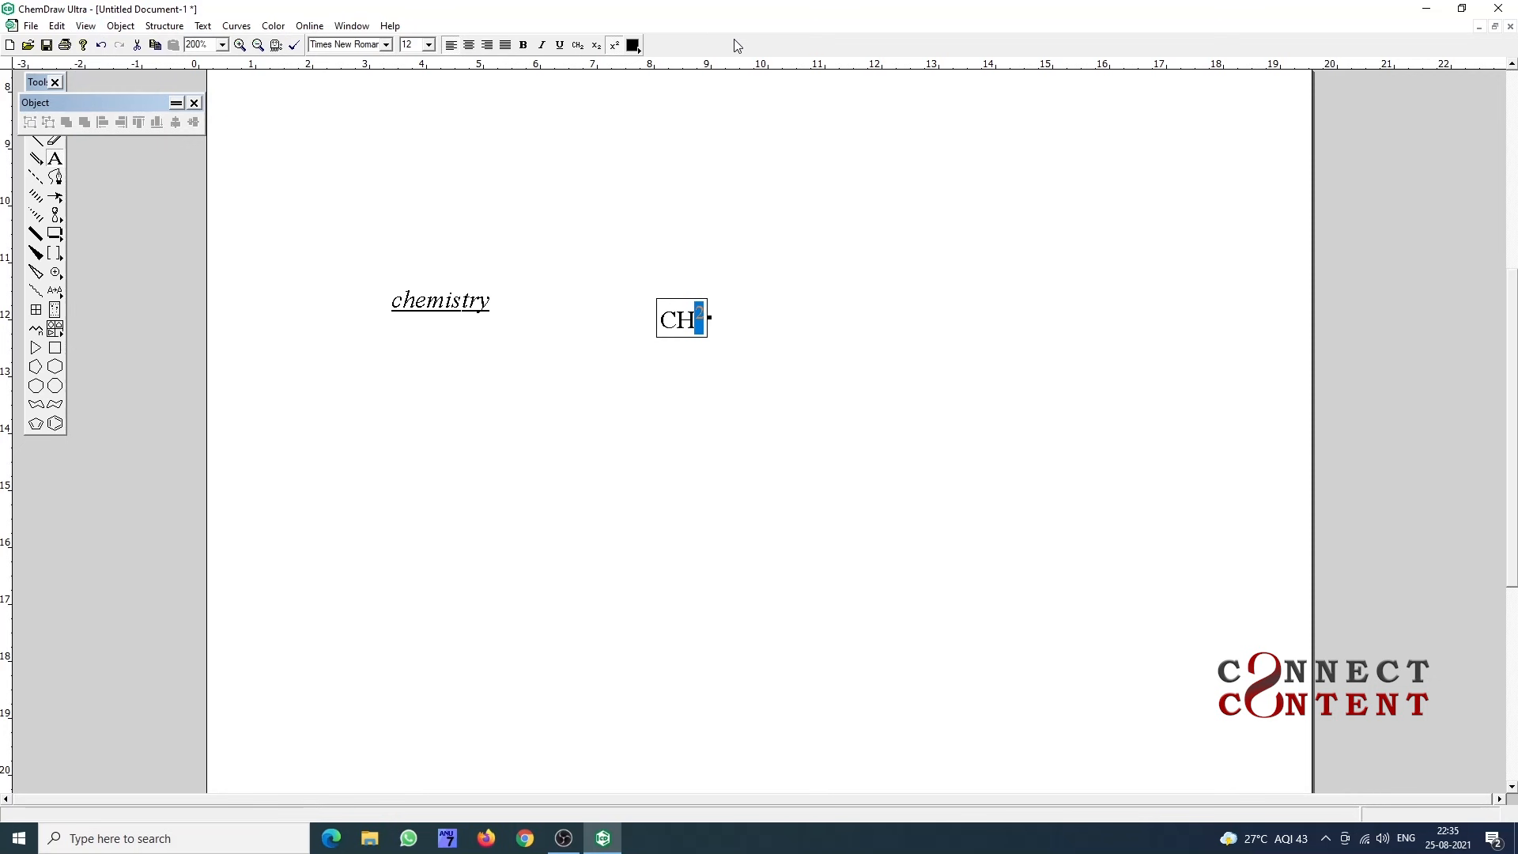
pyautogui.moveTo(733, 39); pyautogui.dragTo(724, 43)
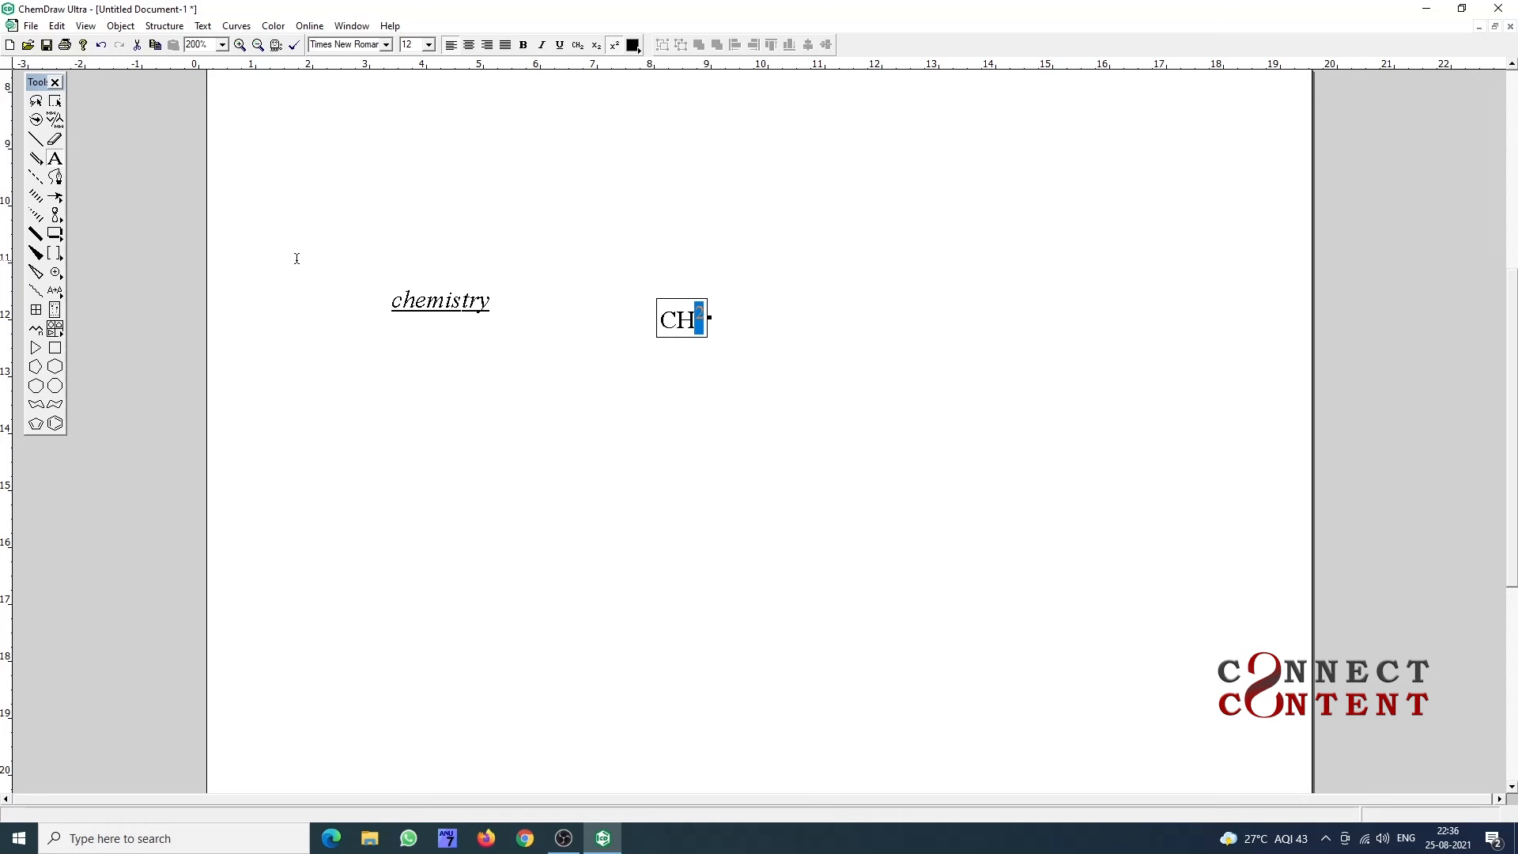
# - Erase the "chemistry" and CH2 captions from the page
pyautogui.click(56, 139)
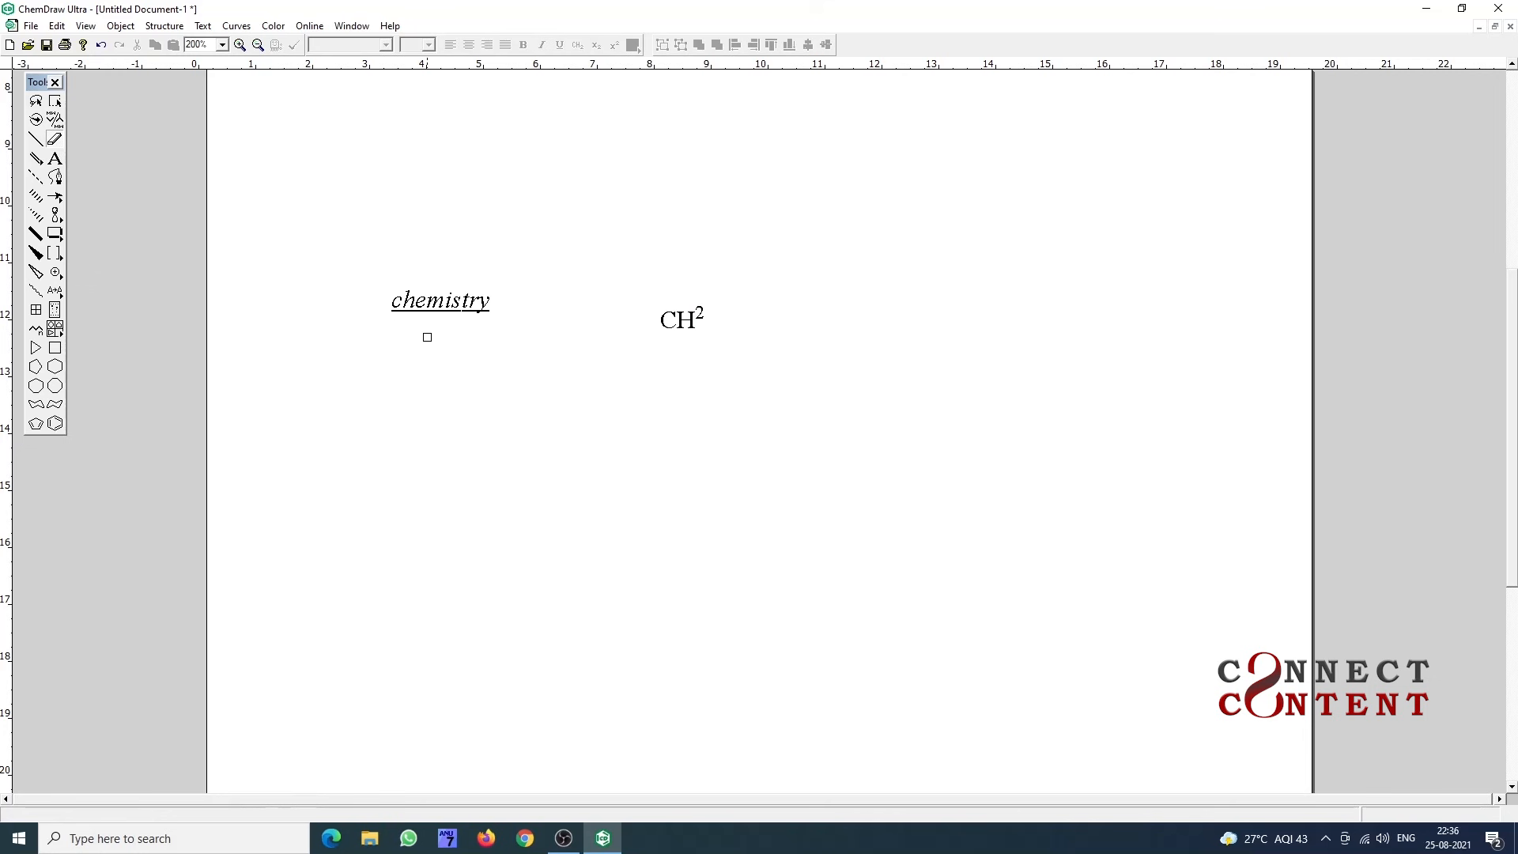
pyautogui.click(387, 302)
pyautogui.click(690, 306)
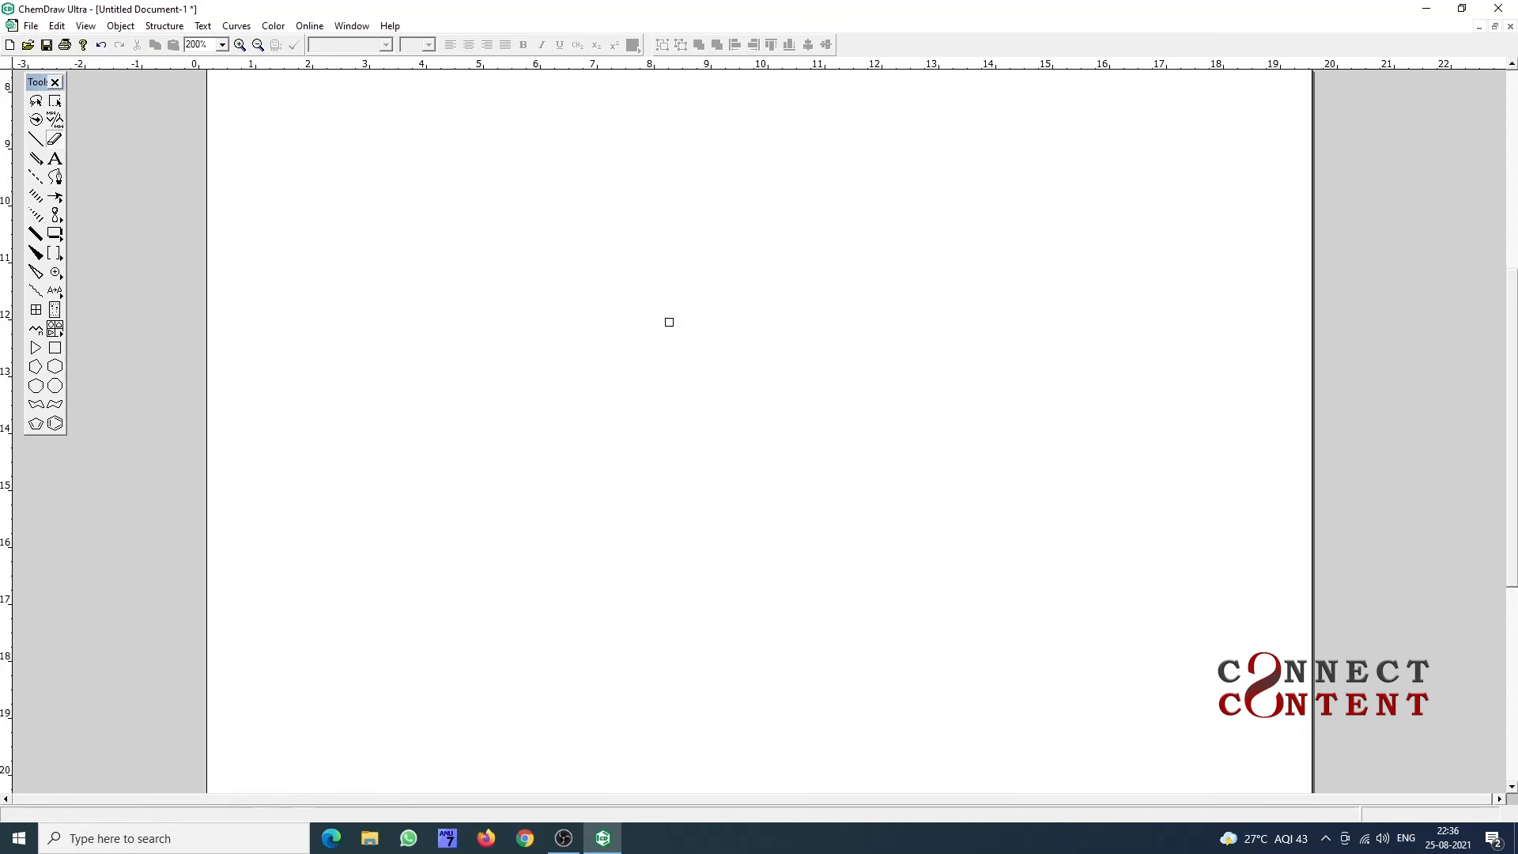
# - Place a benzene ring on the empty page, slightly above and left of its visible centre
pyautogui.click(55, 424)
pyautogui.click(535, 324)
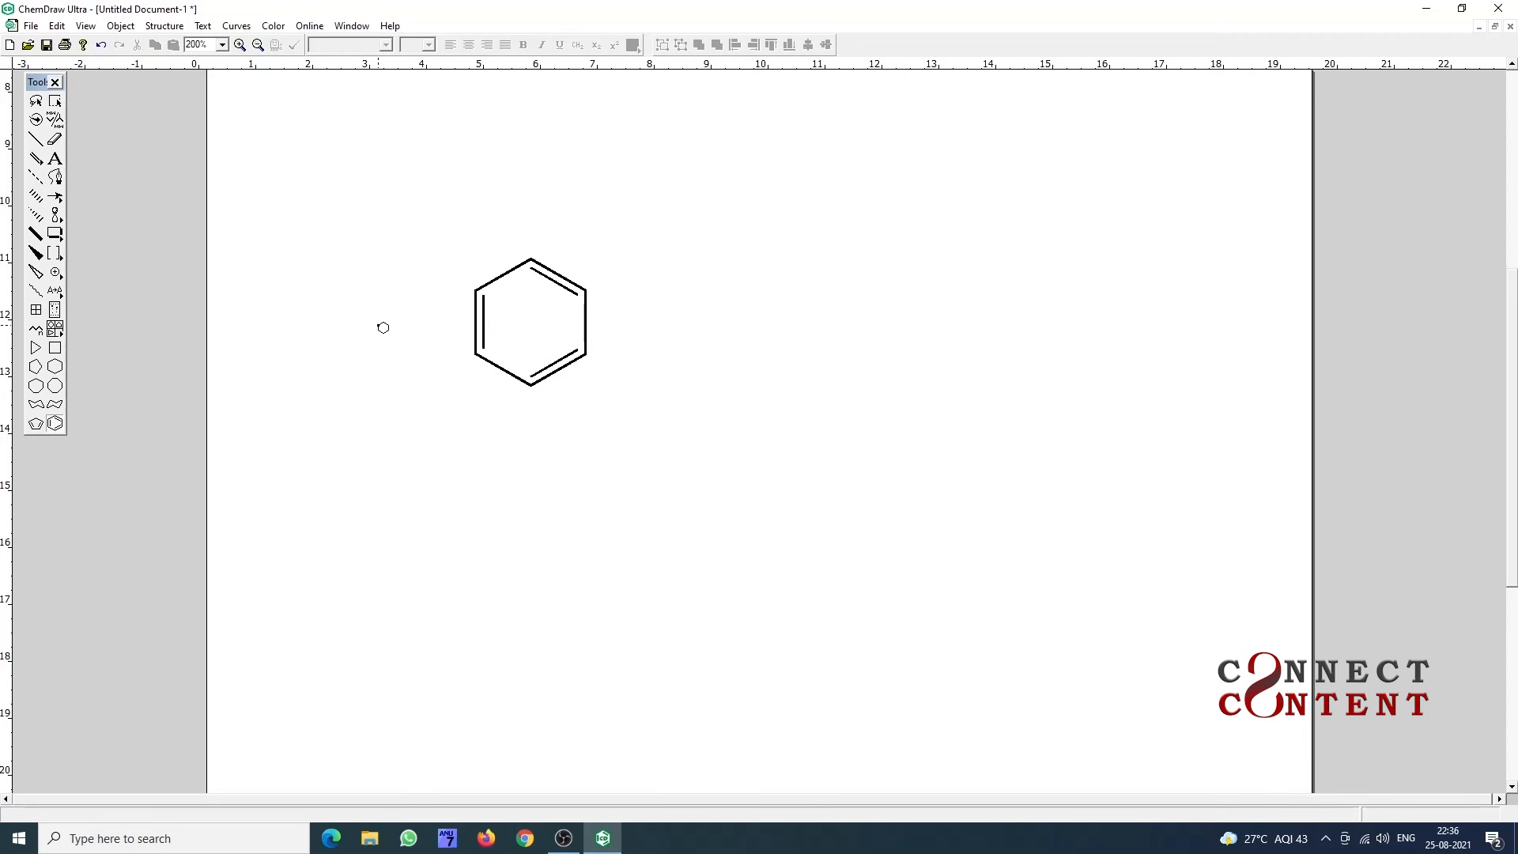
# - Fuse a second benzene ring onto the right vertical bond of the first, then try fusing a third ring and undo it
pyautogui.click(592, 322)
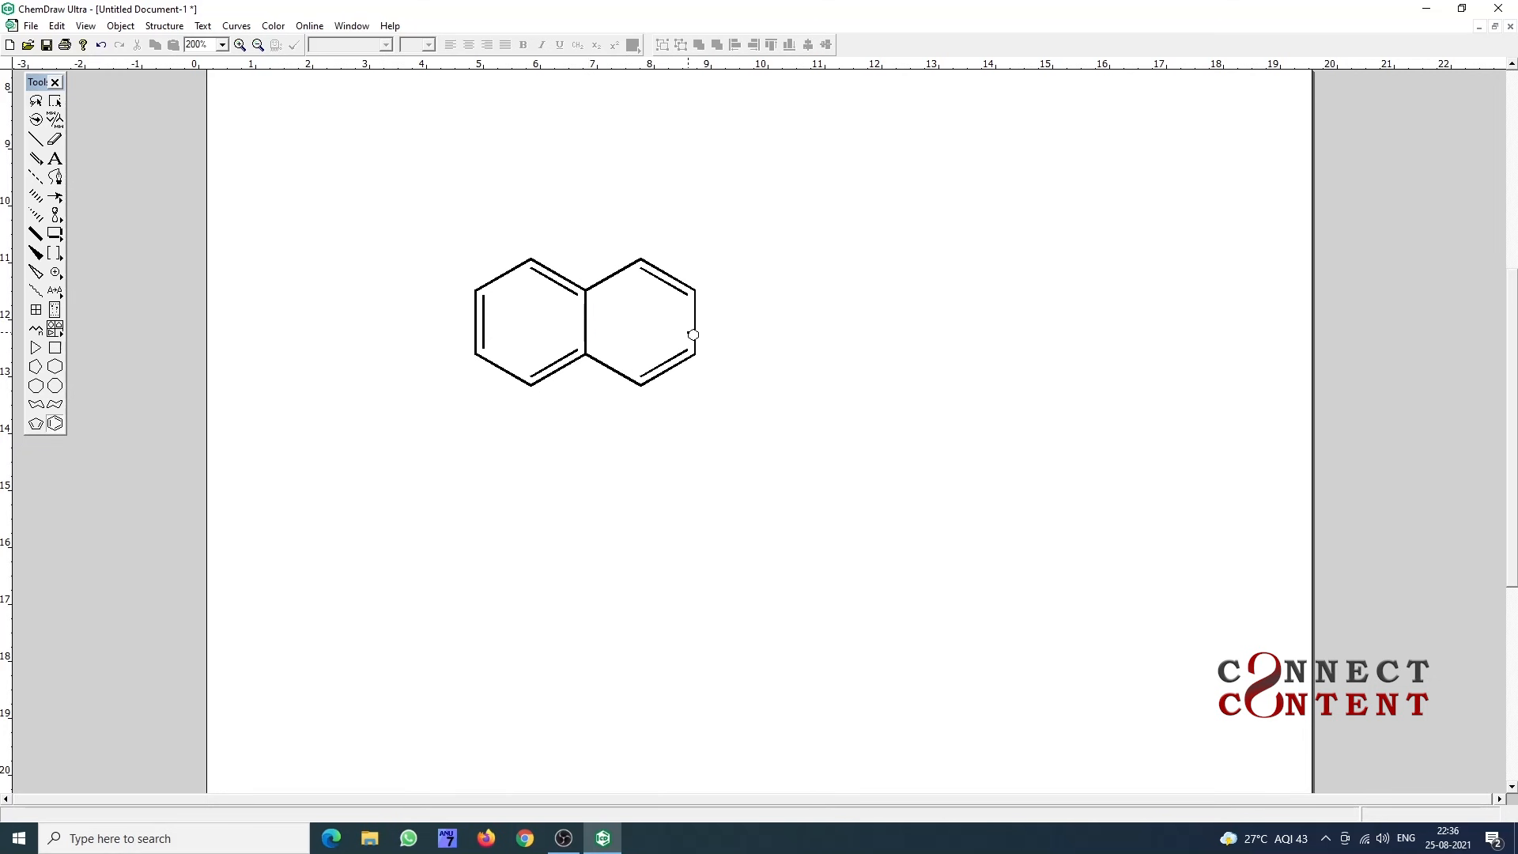
pyautogui.click(694, 332)
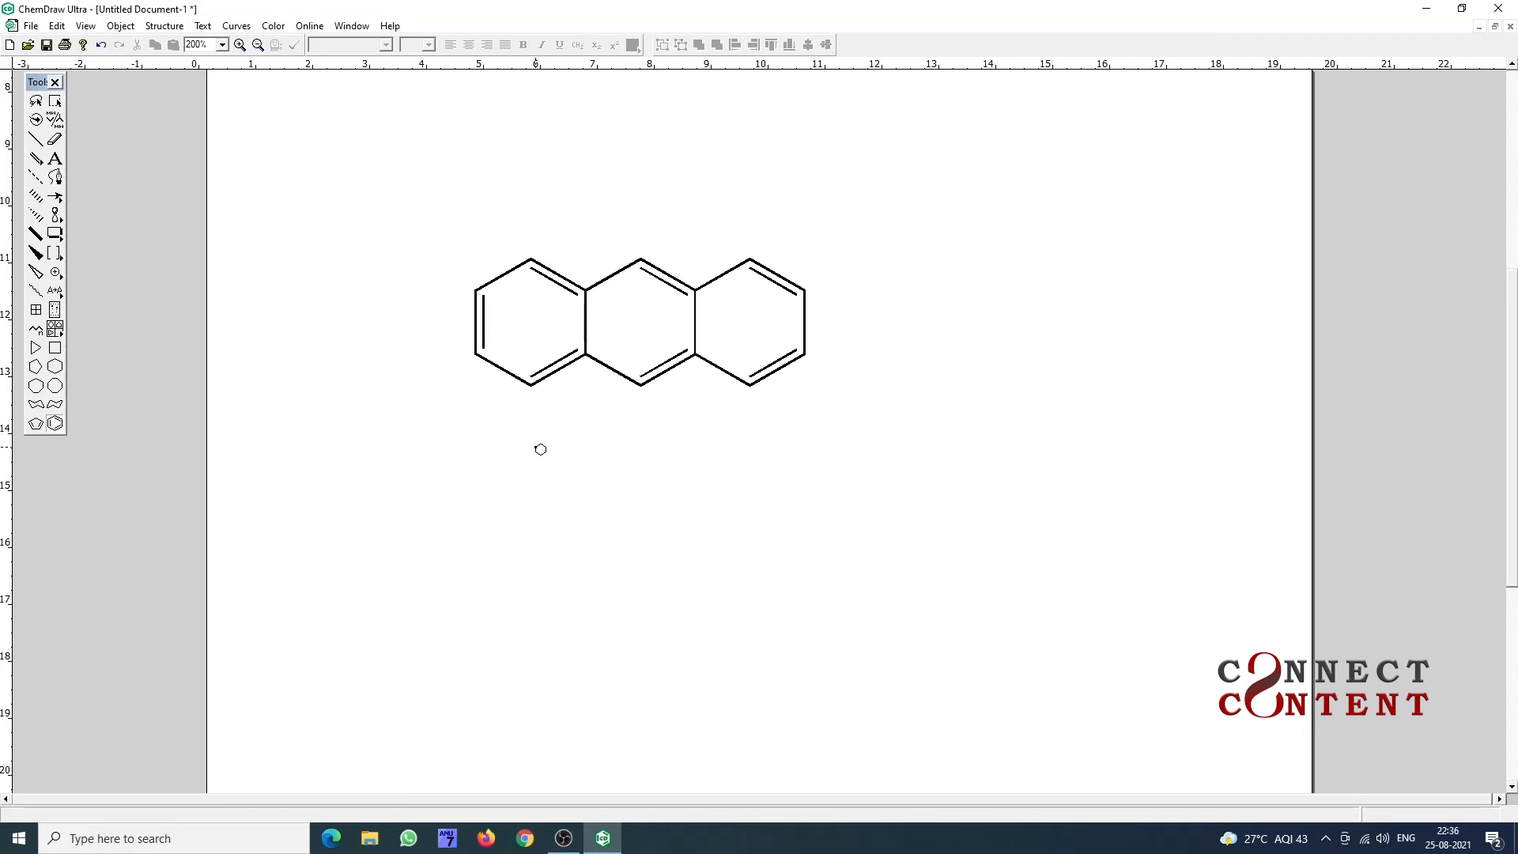
pyautogui.hotkey('ctrl', 'z')
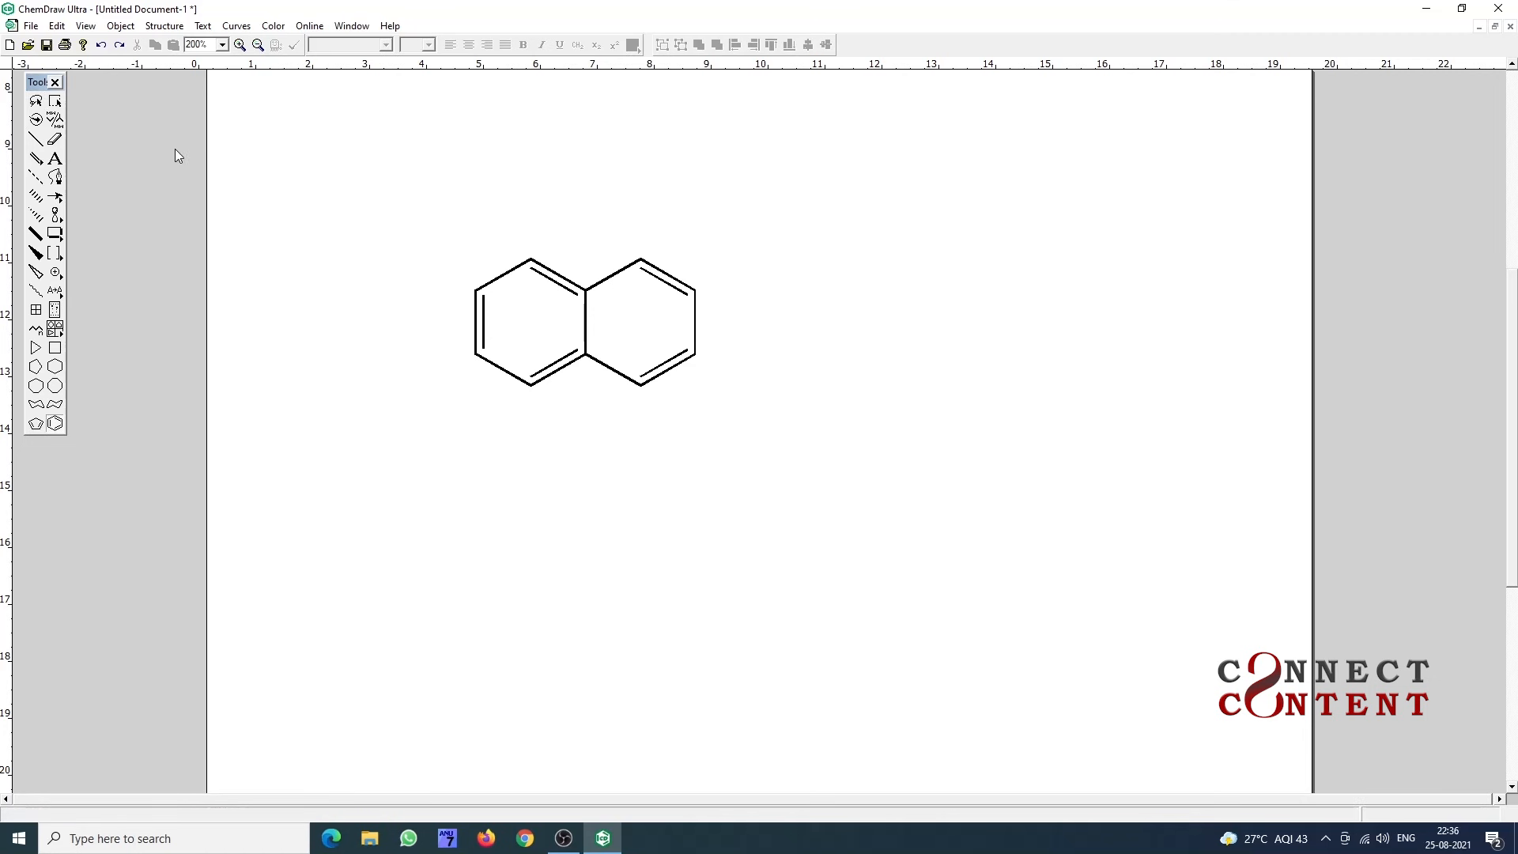
# - Replace the lowest carbon of the right-hand ring with a nitrogen atom labelled N
pyautogui.click(58, 162)
pyautogui.click(642, 385)
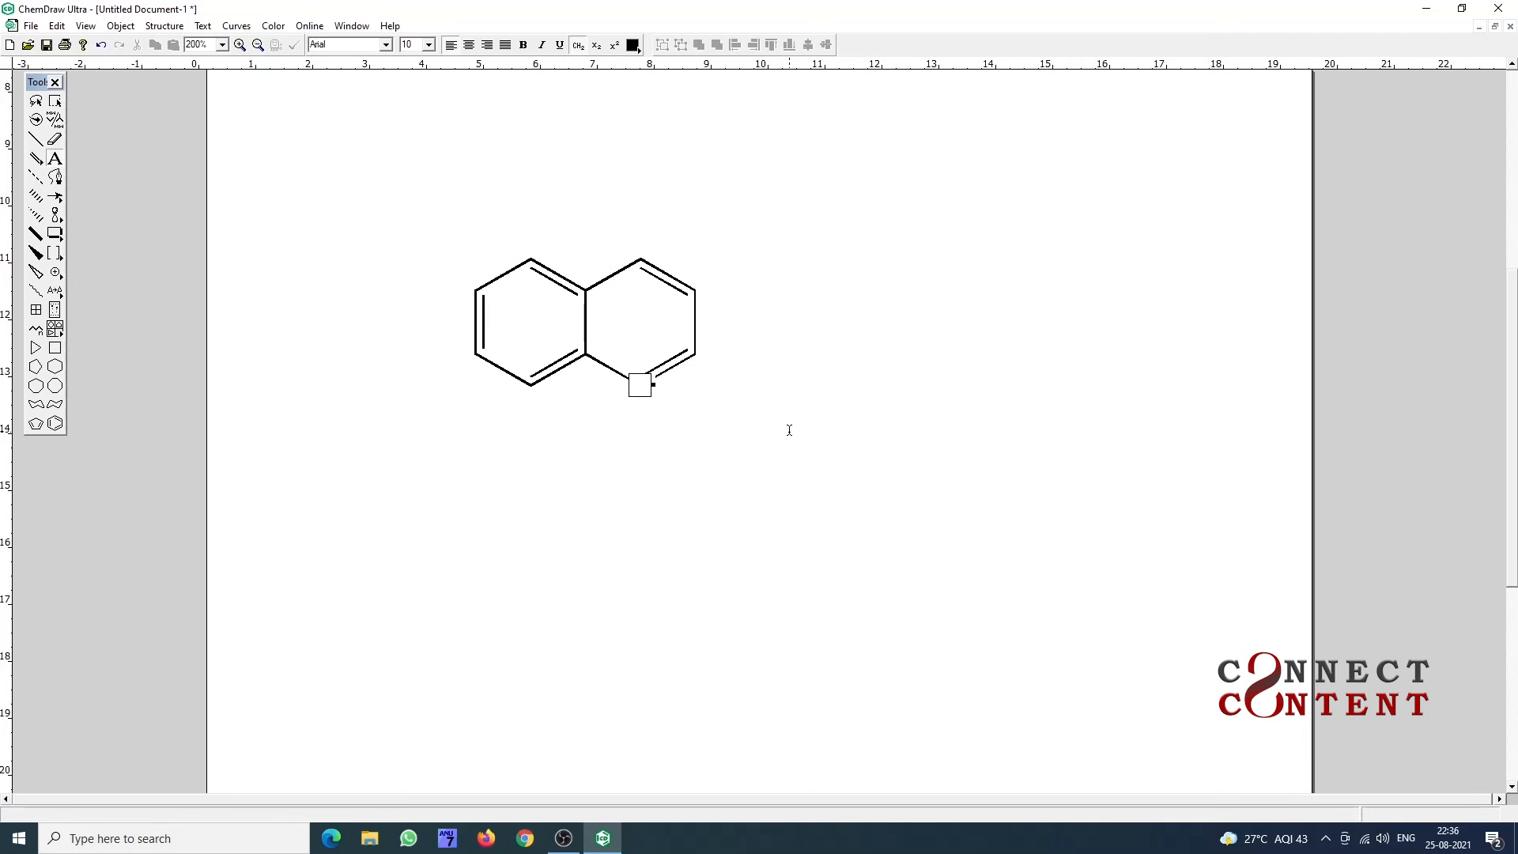
pyautogui.write('N')
pyautogui.click(788, 430)
# - Try the Lasso tool by selecting the whole fused structure, then only its nitrogen-containing ring, and clear the selection
pyautogui.click(36, 103)
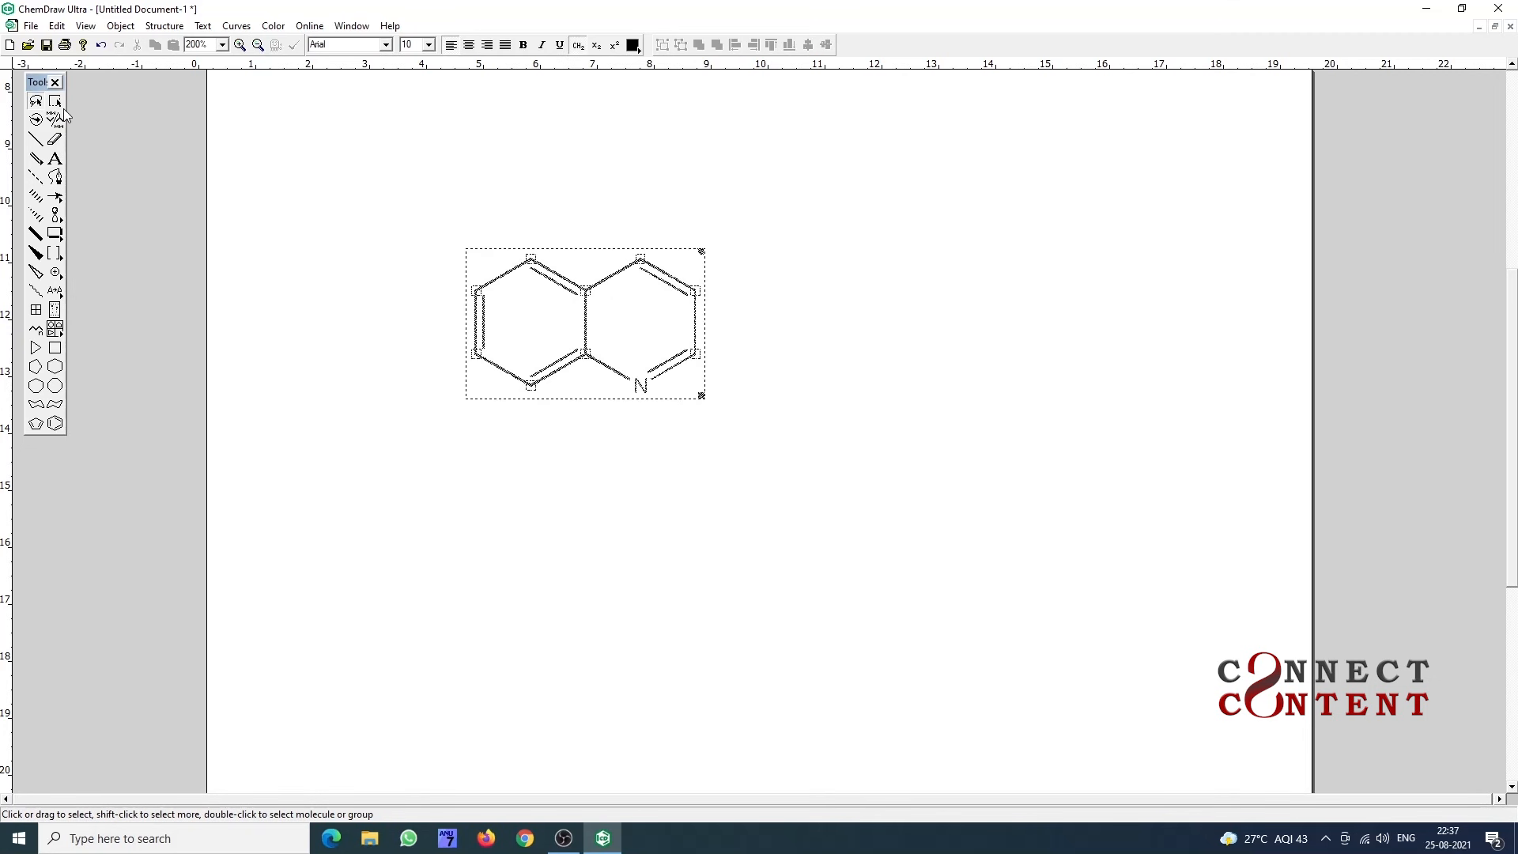
pyautogui.click(419, 217)
pyautogui.moveTo(437, 232)
pyautogui.mouseDown()
pyautogui.moveTo(576, 214)
pyautogui.moveTo(735, 258)
pyautogui.moveTo(751, 410)
pyautogui.moveTo(508, 434)
pyautogui.moveTo(427, 298)
pyautogui.moveTo(456, 227)
pyautogui.mouseUp()
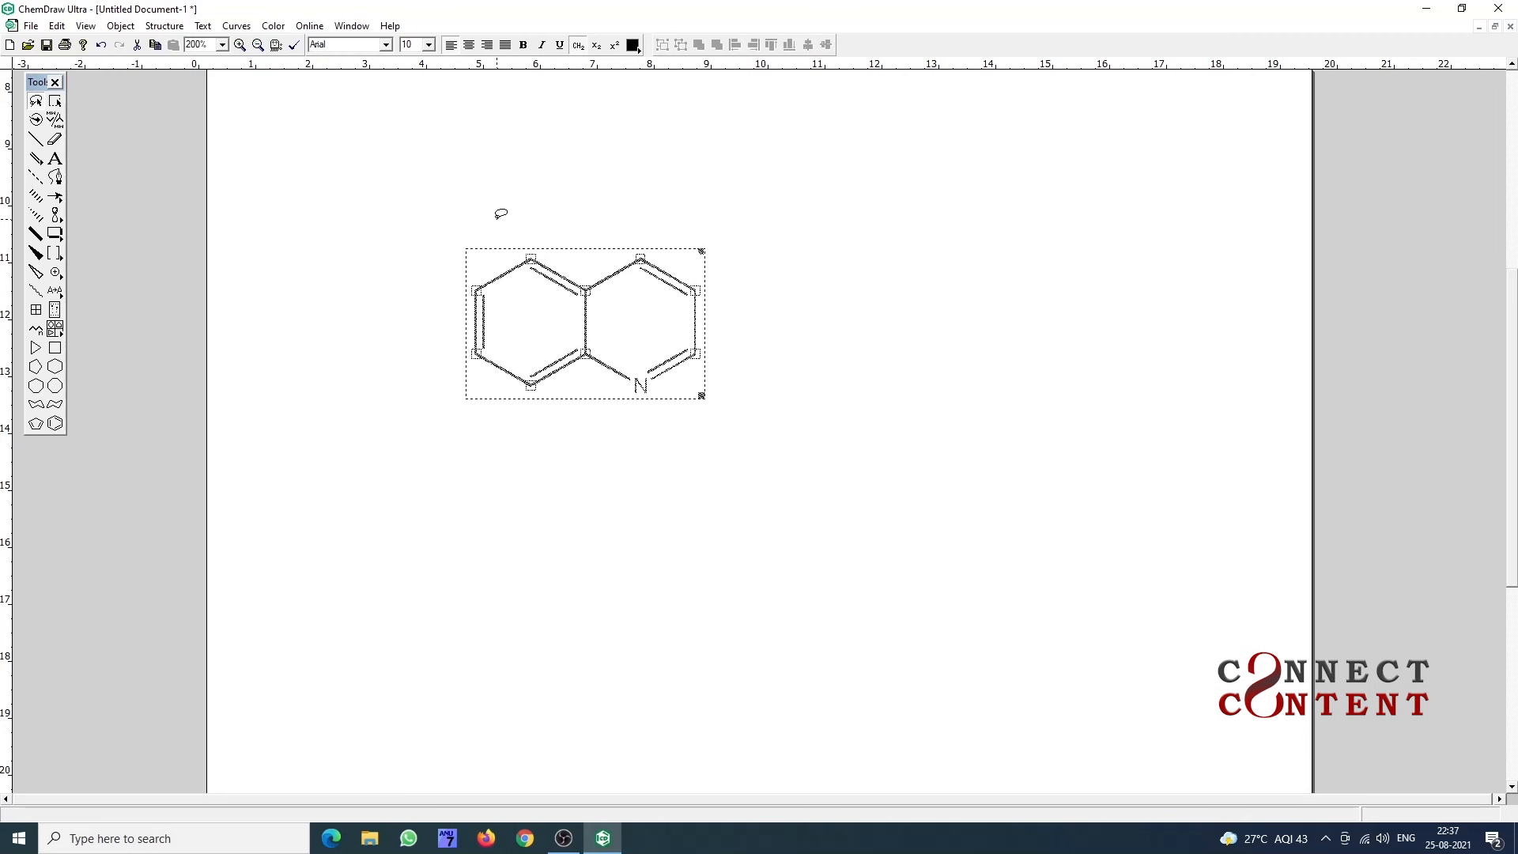
pyautogui.click(601, 205)
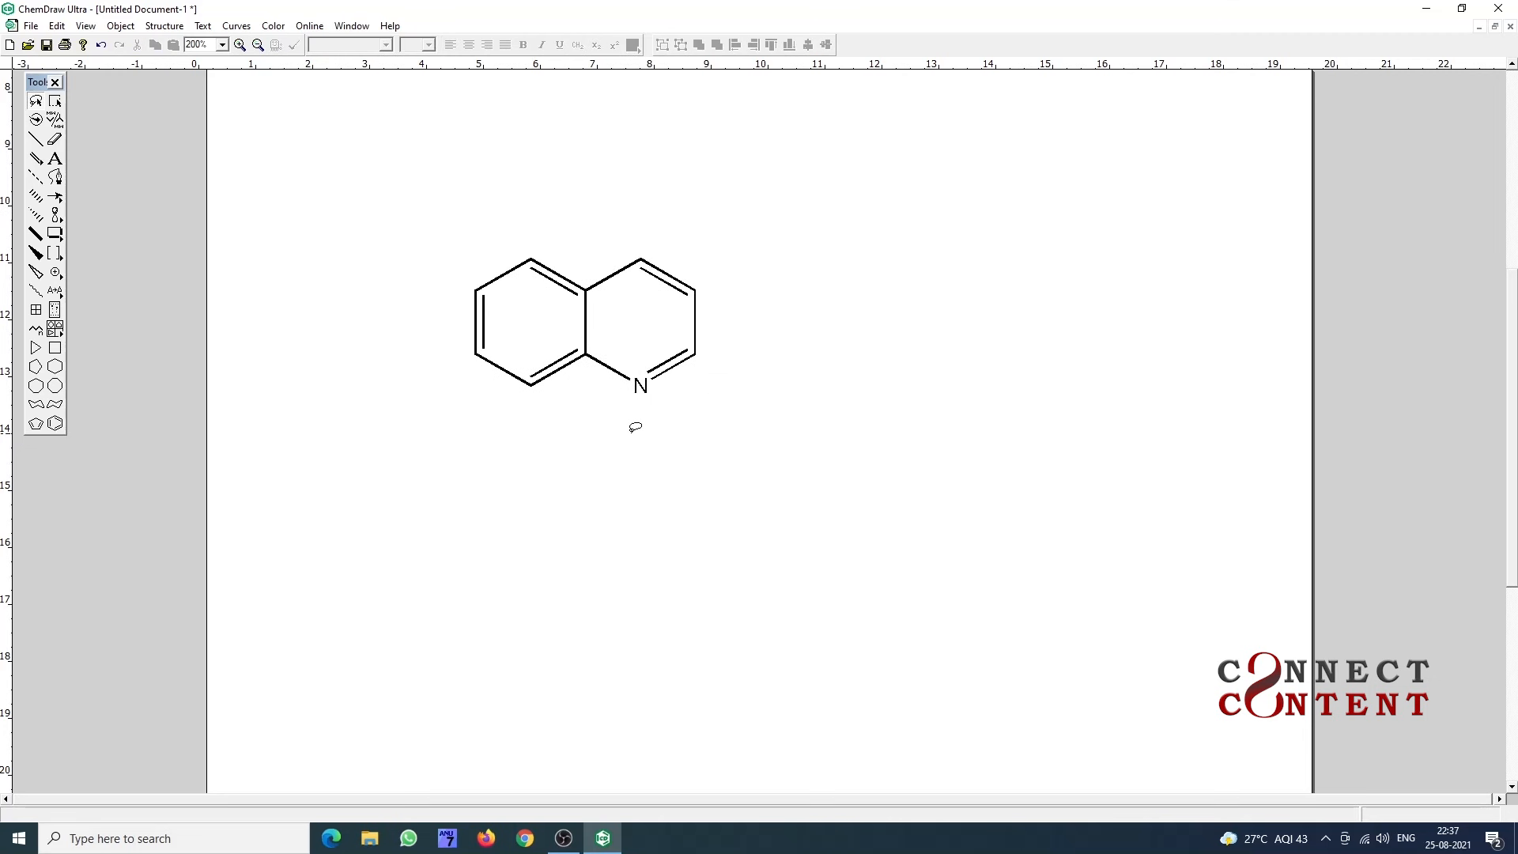
pyautogui.moveTo(628, 431)
pyautogui.mouseDown()
pyautogui.moveTo(561, 300)
pyautogui.moveTo(583, 245)
pyautogui.moveTo(738, 287)
pyautogui.moveTo(684, 413)
pyautogui.mouseUp()
pyautogui.moveTo(621, 428); pyautogui.dragTo(615, 422)
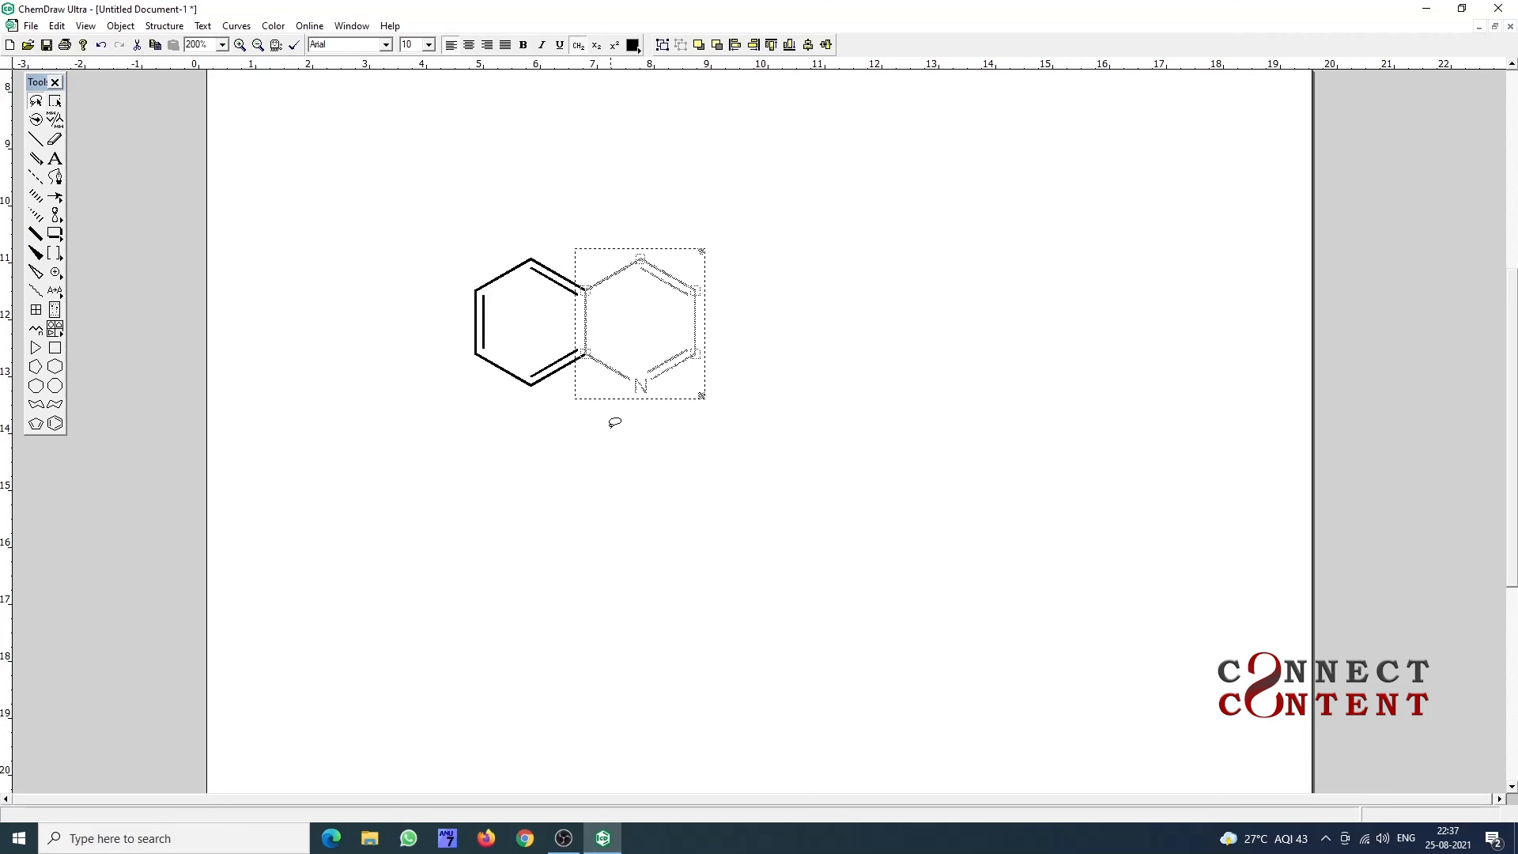
pyautogui.click(617, 477)
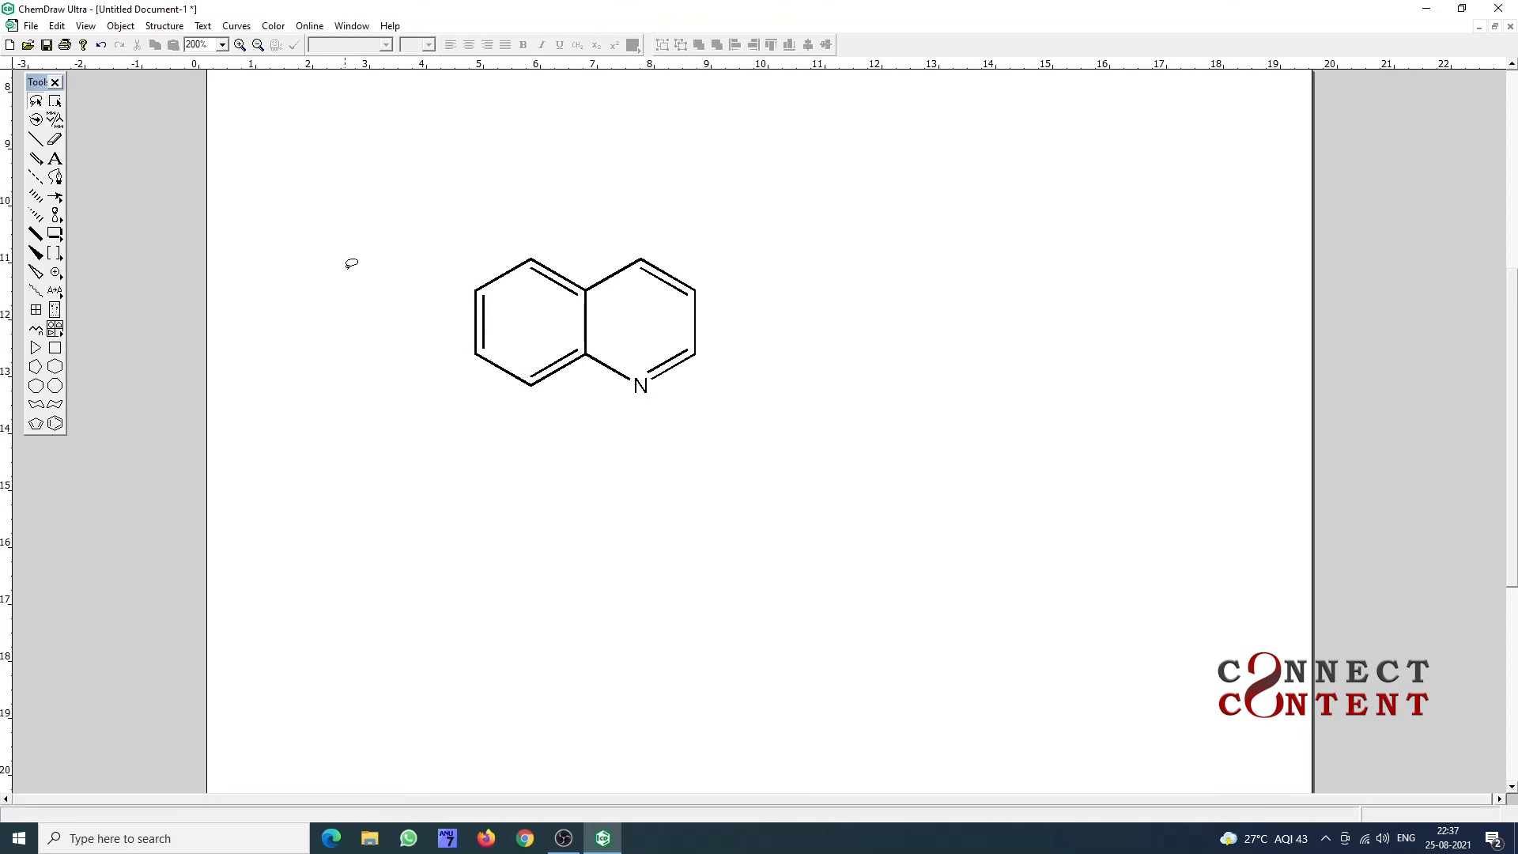
# - Select the whole fused structure with the Marquee tool and convert the structure to its name
pyautogui.click(54, 100)
pyautogui.click(387, 180)
pyautogui.moveTo(388, 175); pyautogui.dragTo(803, 468)
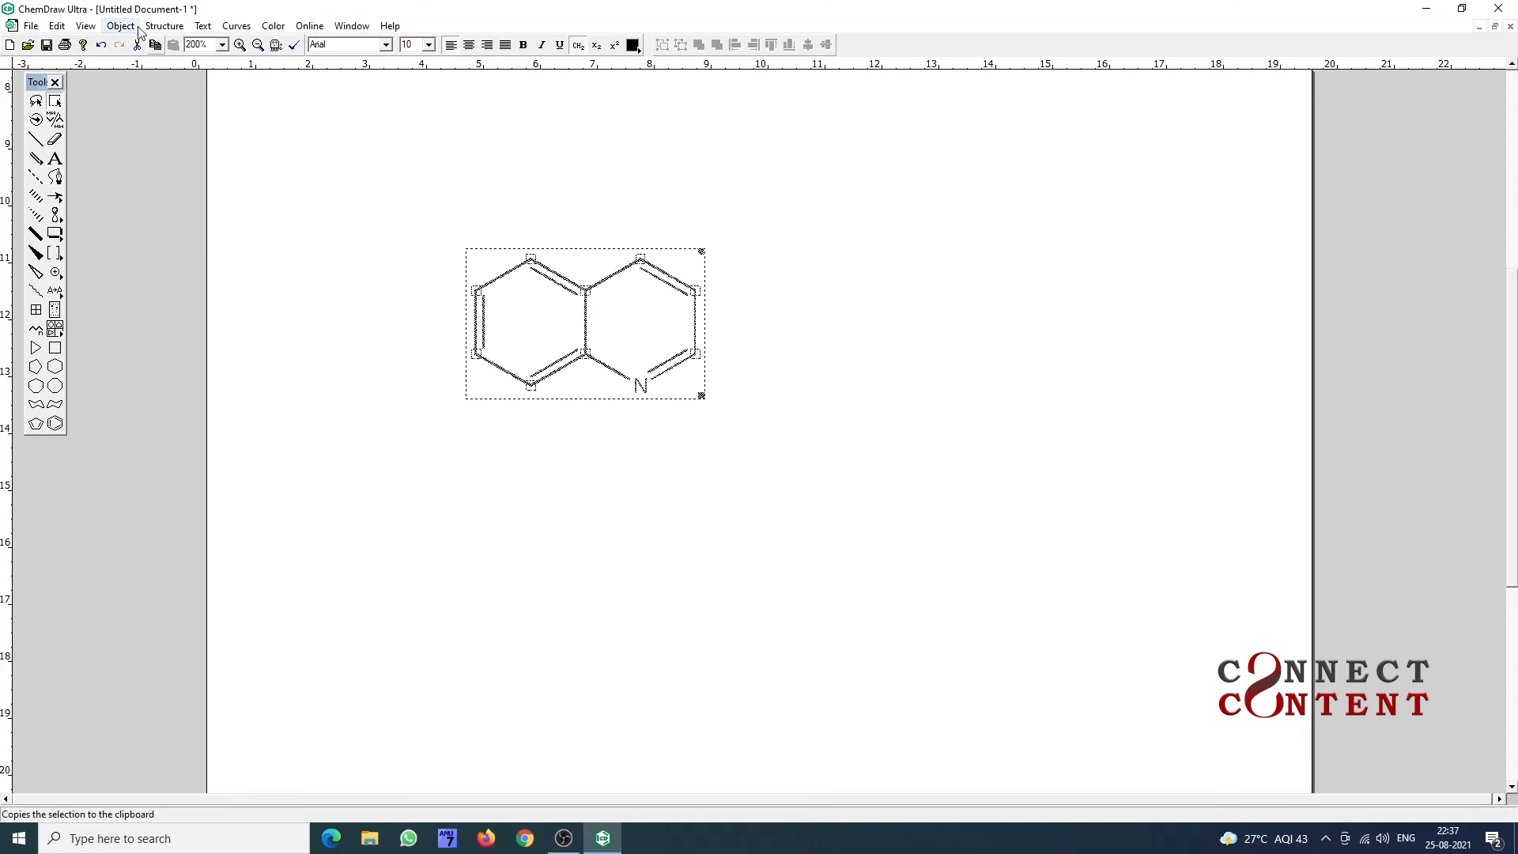
pyautogui.click(164, 25)
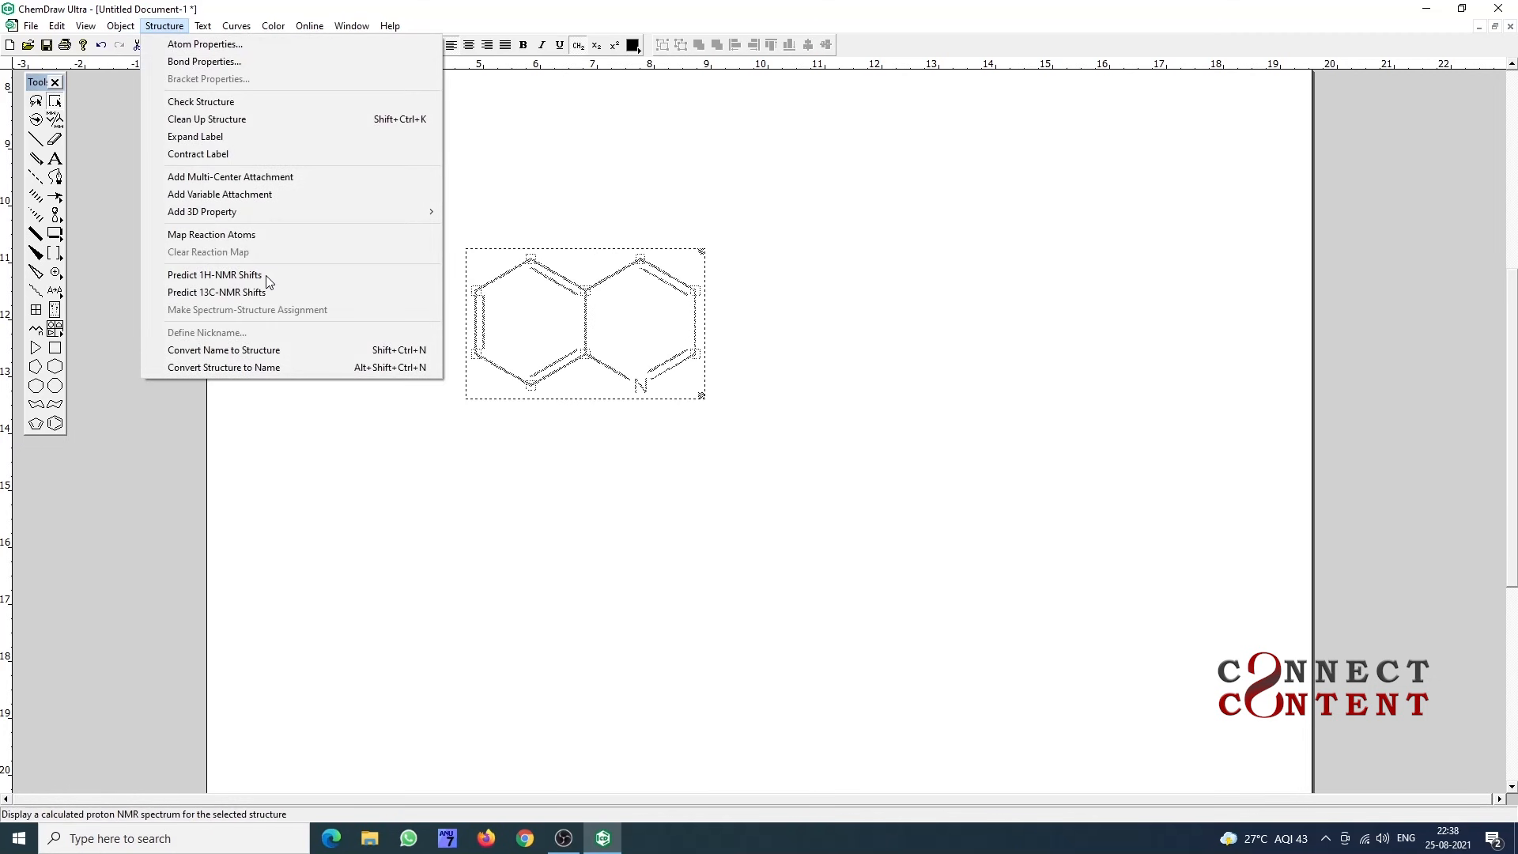
pyautogui.click(264, 369)
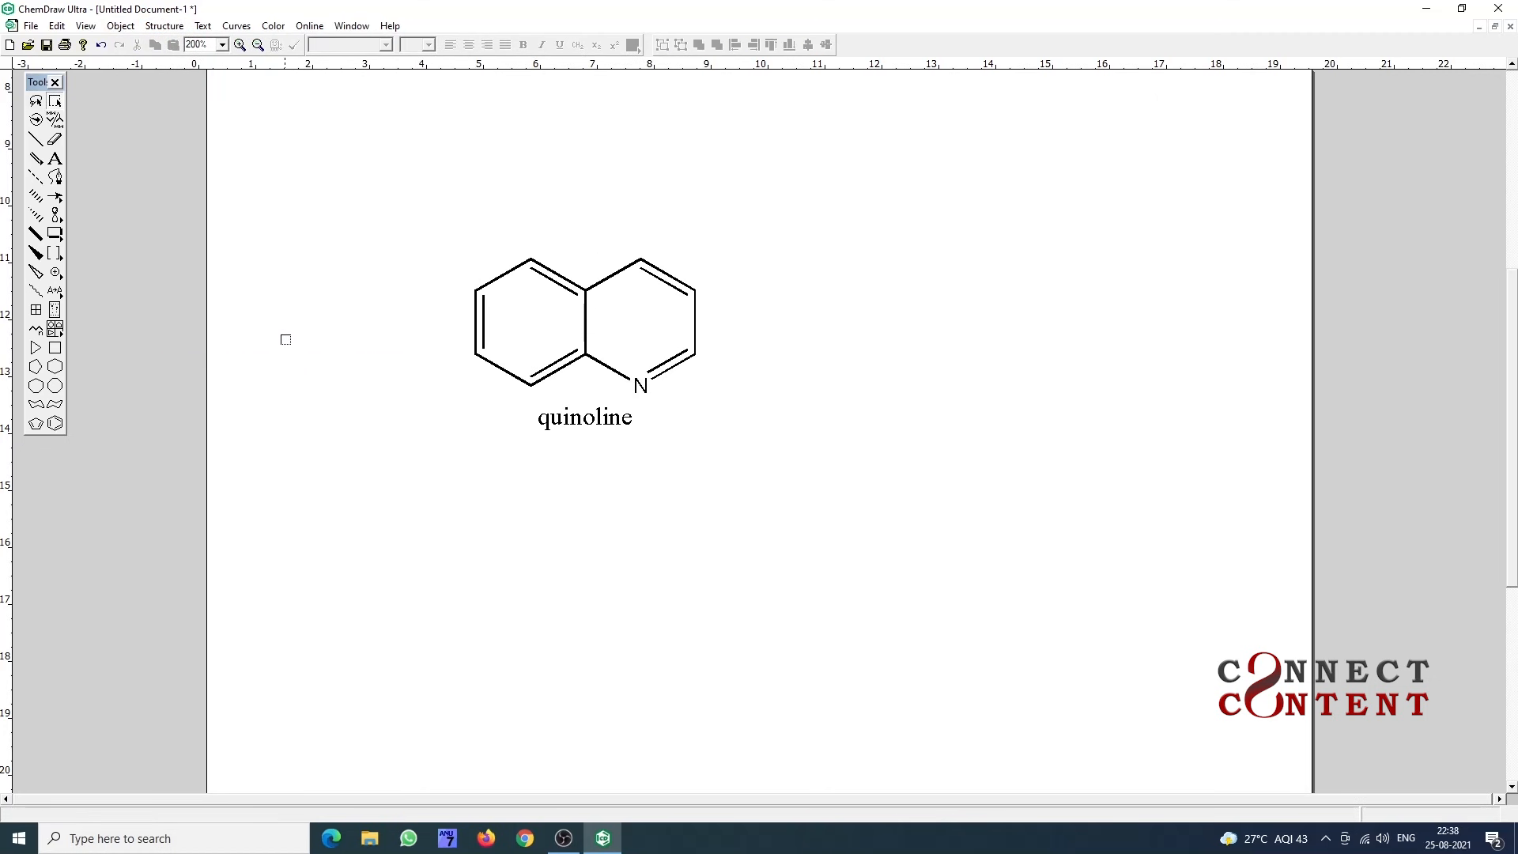
# - Try selecting the structure together with its name caption using the Marquee tool, and clear the selection
pyautogui.click(161, 27)
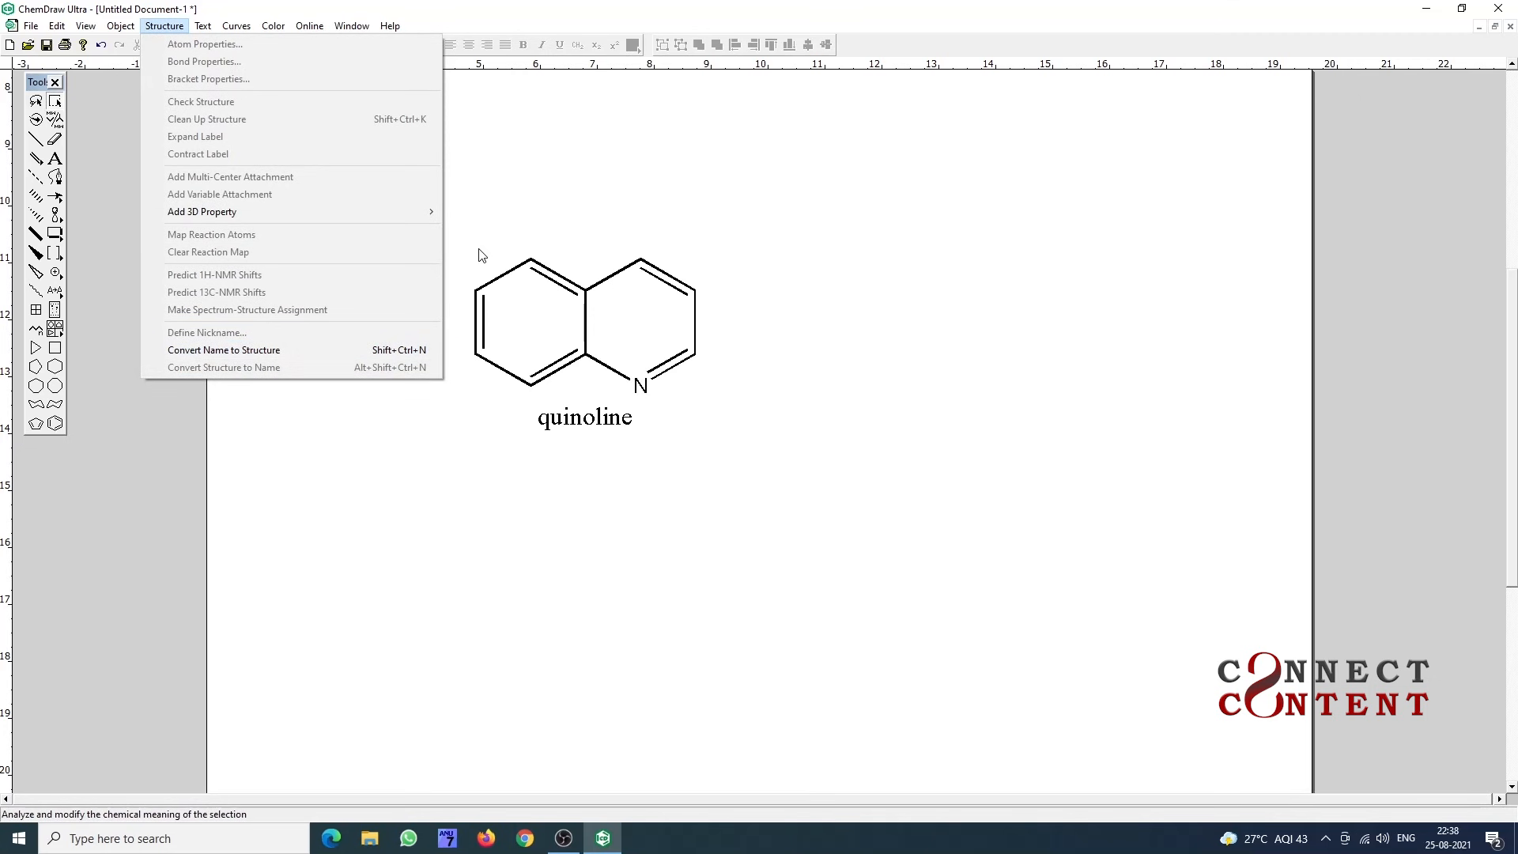
pyautogui.press('Escape')
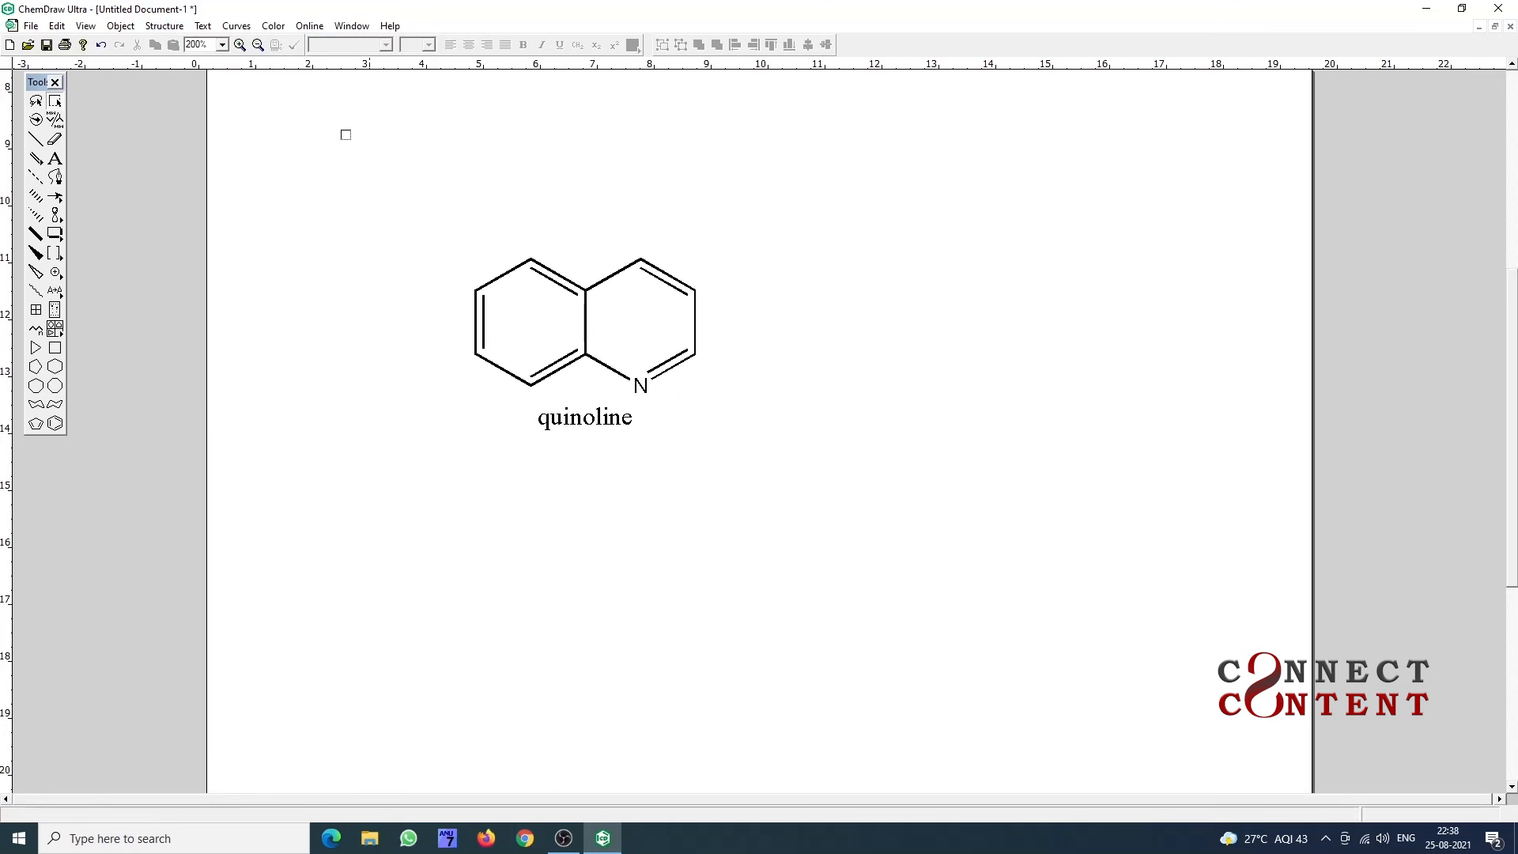
pyautogui.doubleClick(54, 103)
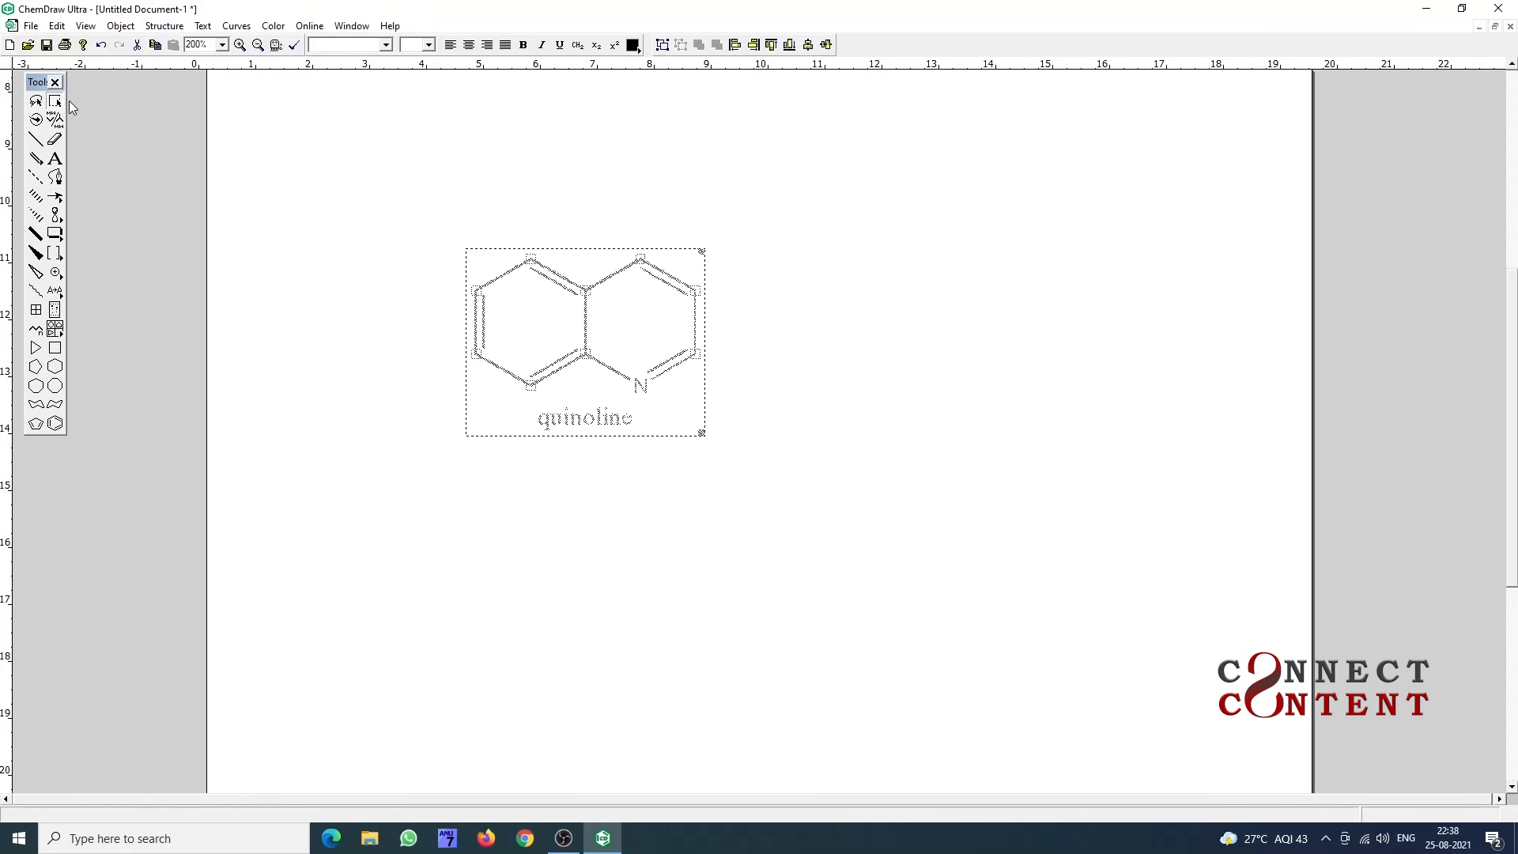
pyautogui.click(881, 368)
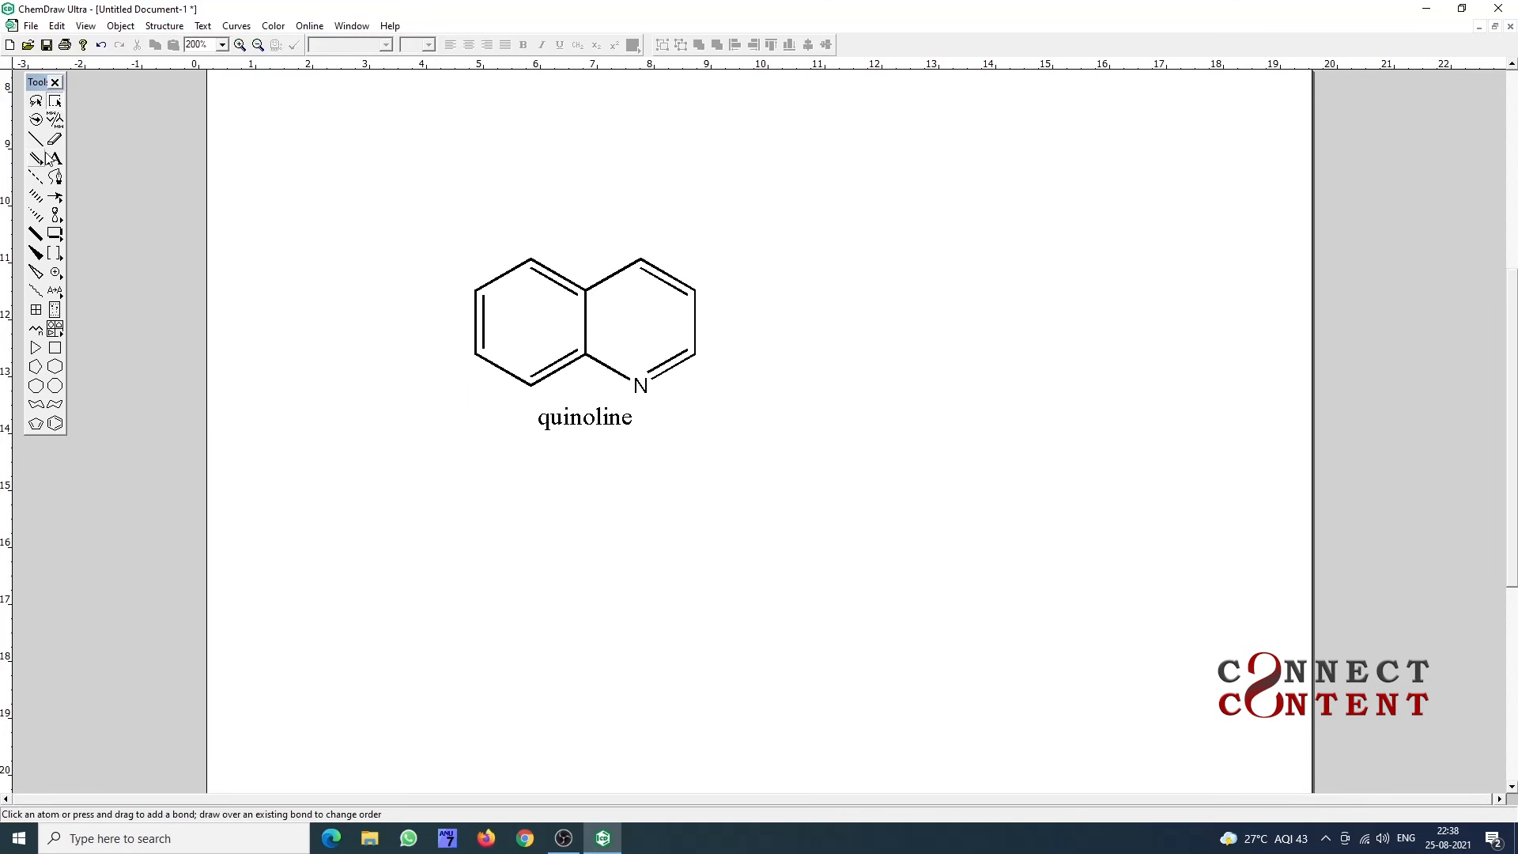
# - Lasso the quinoline rings without their caption and look at the Convert Structure to Name command, then clear the selection
pyautogui.doubleClick(35, 103)
pyautogui.moveTo(452, 237)
pyautogui.mouseDown()
pyautogui.moveTo(621, 213)
pyautogui.moveTo(759, 325)
pyautogui.moveTo(711, 396)
pyautogui.moveTo(648, 395)
pyautogui.mouseUp()
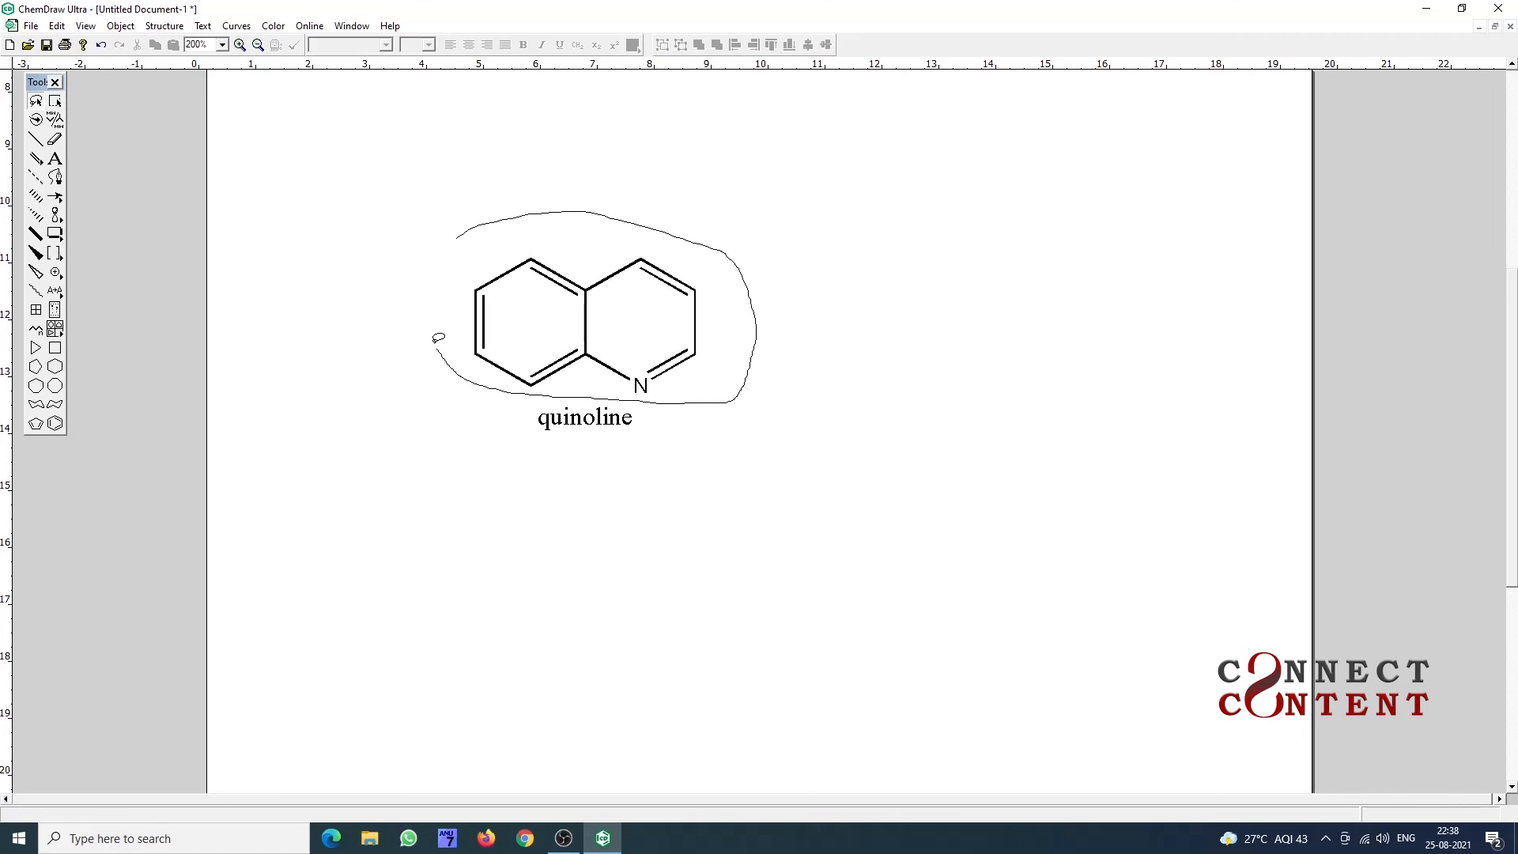
pyautogui.moveTo(438, 338); pyautogui.dragTo(454, 238)
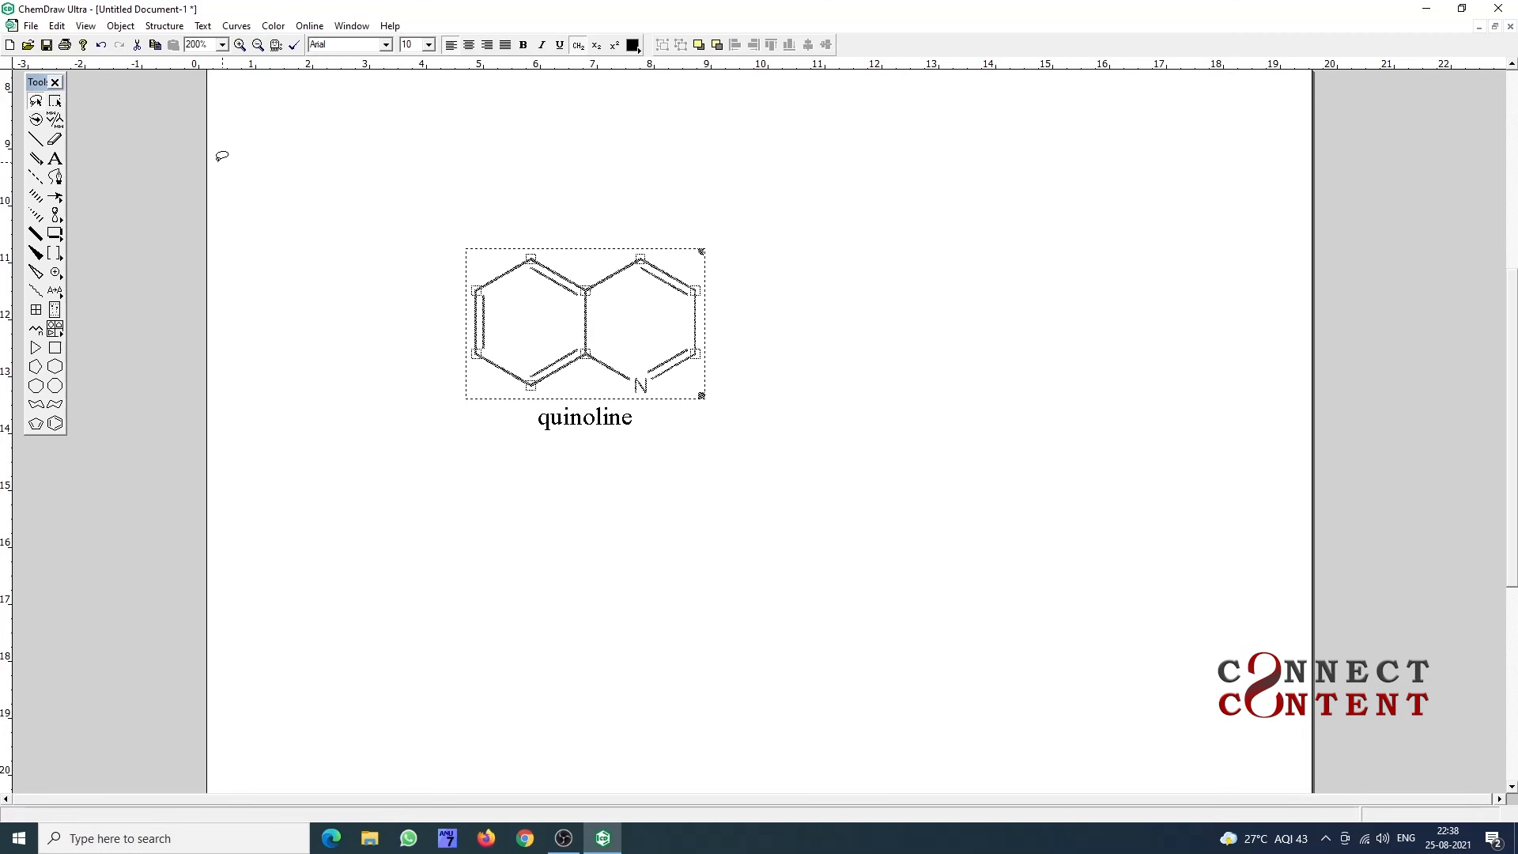
pyautogui.click(55, 100)
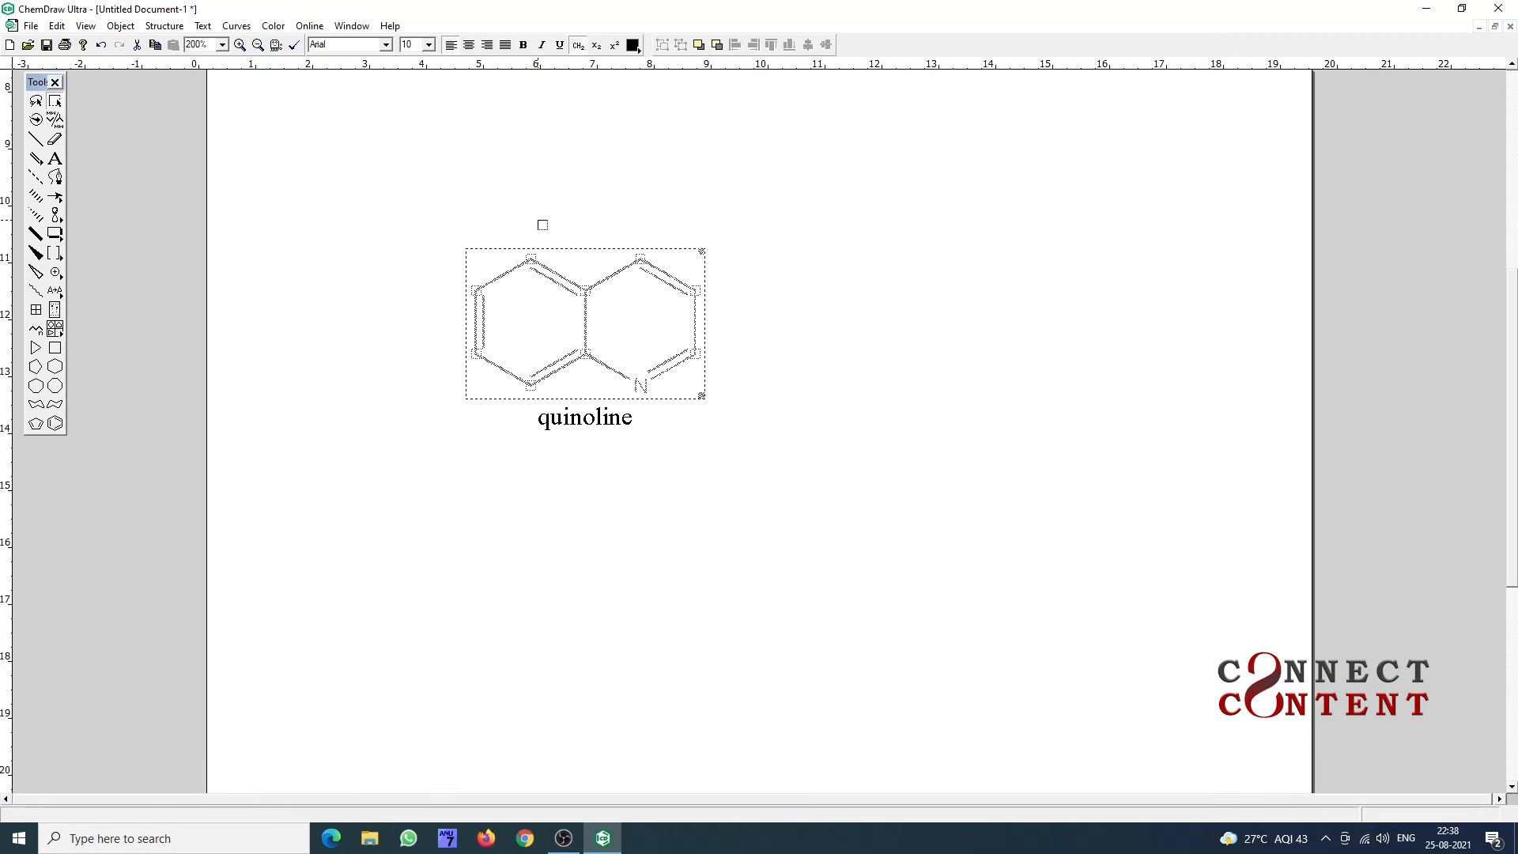
pyautogui.click(169, 31)
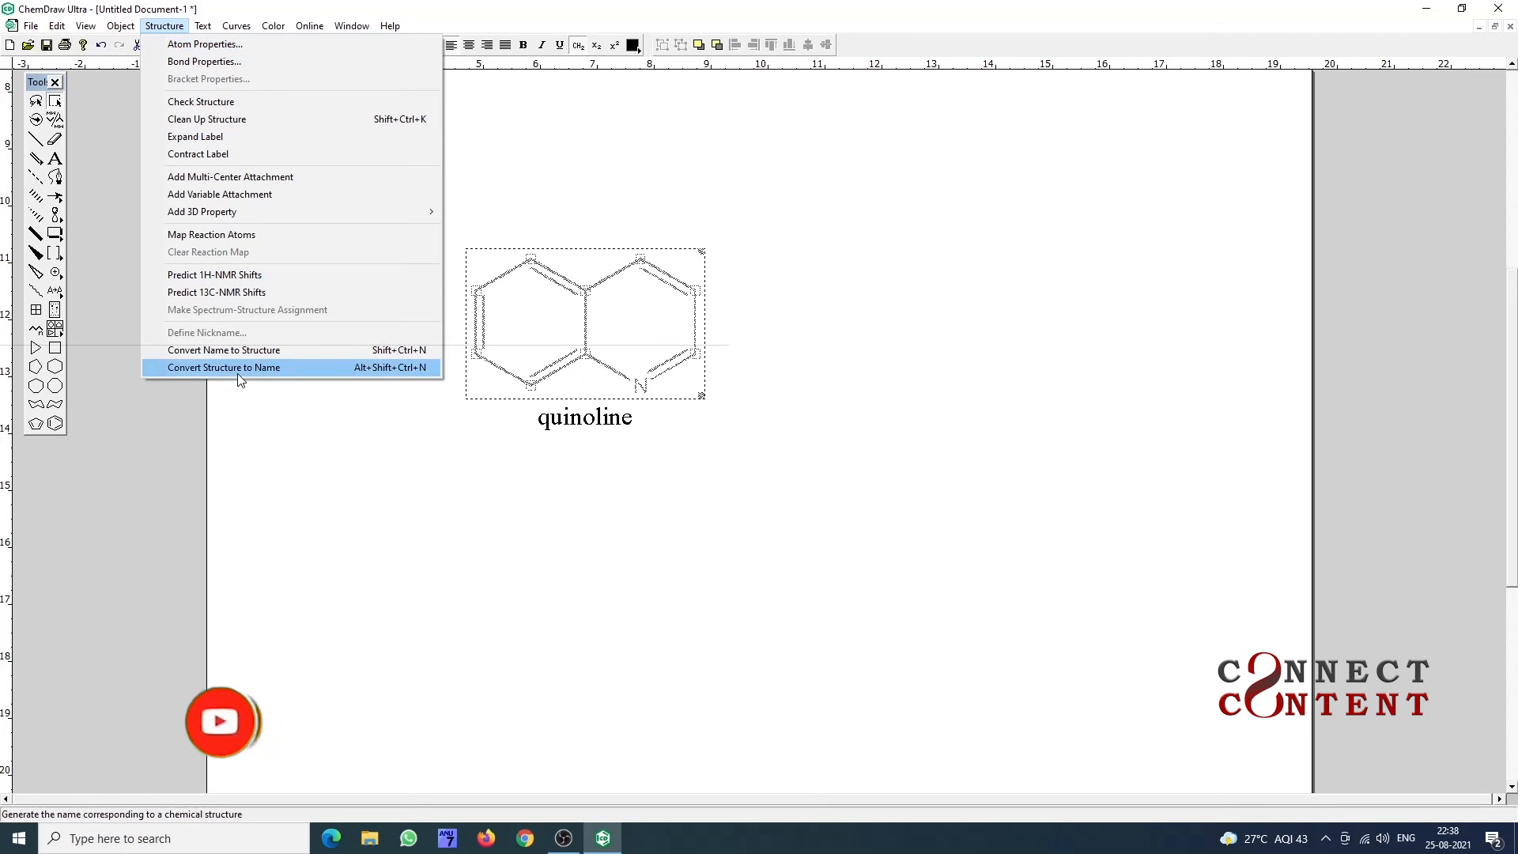
pyautogui.click(358, 416)
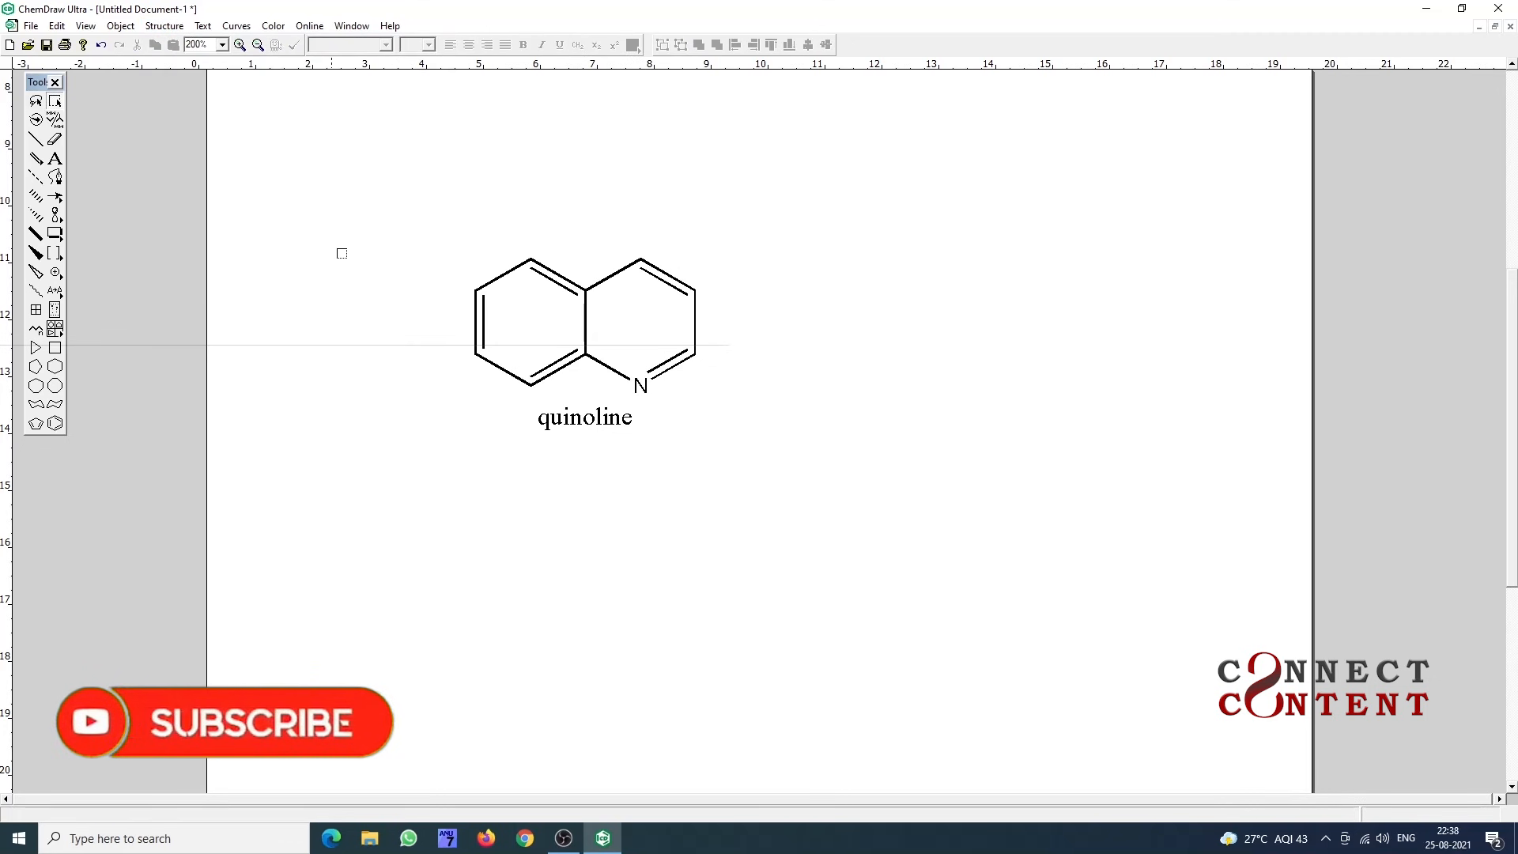
# - Delete the quinoline structure together with its name caption
pyautogui.moveTo(448, 225); pyautogui.dragTo(773, 508)
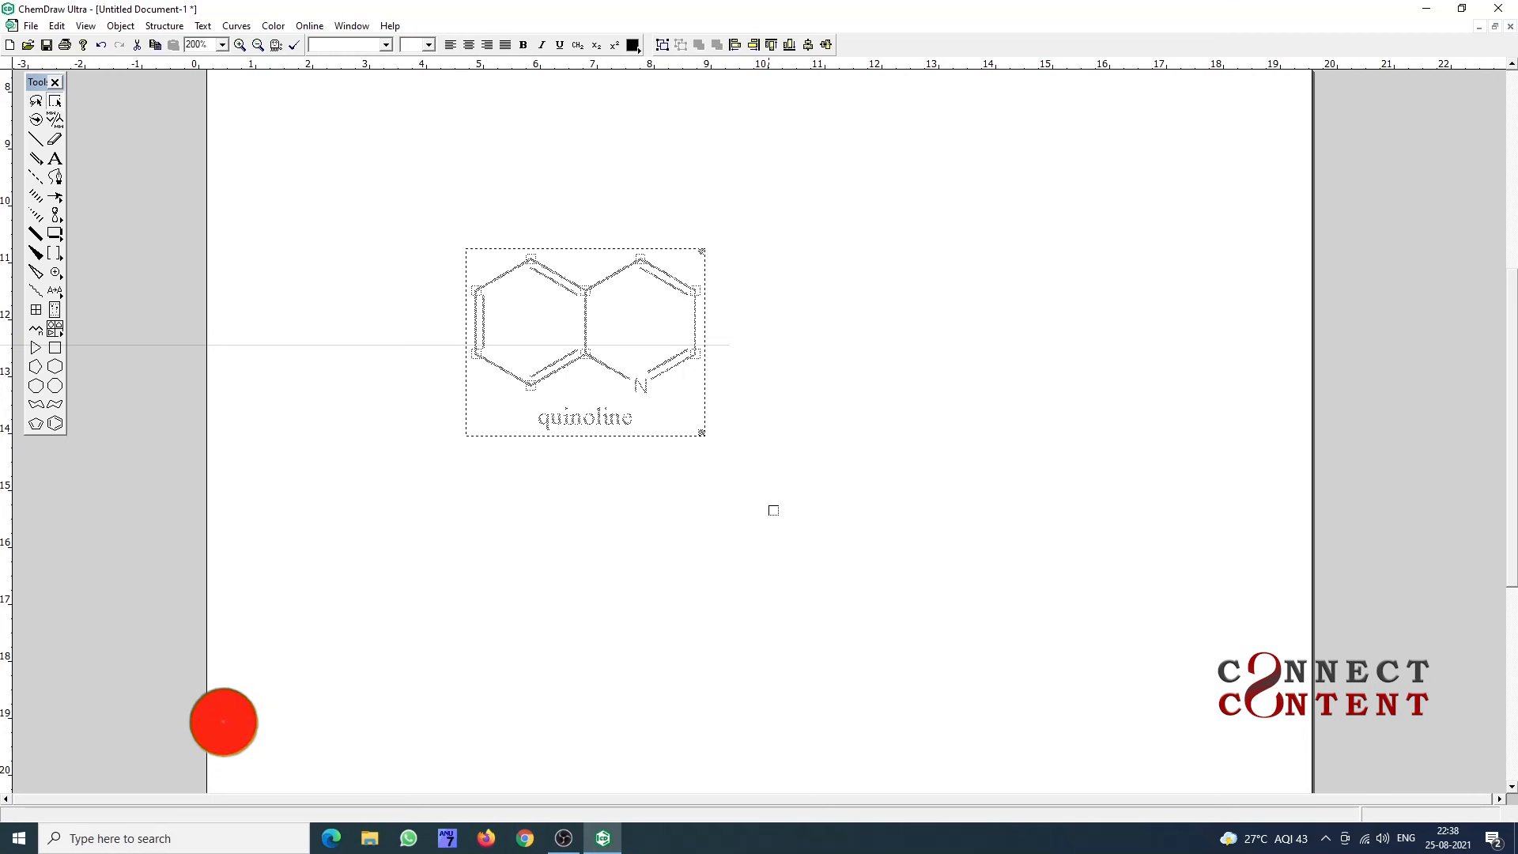
pyautogui.press('Delete')
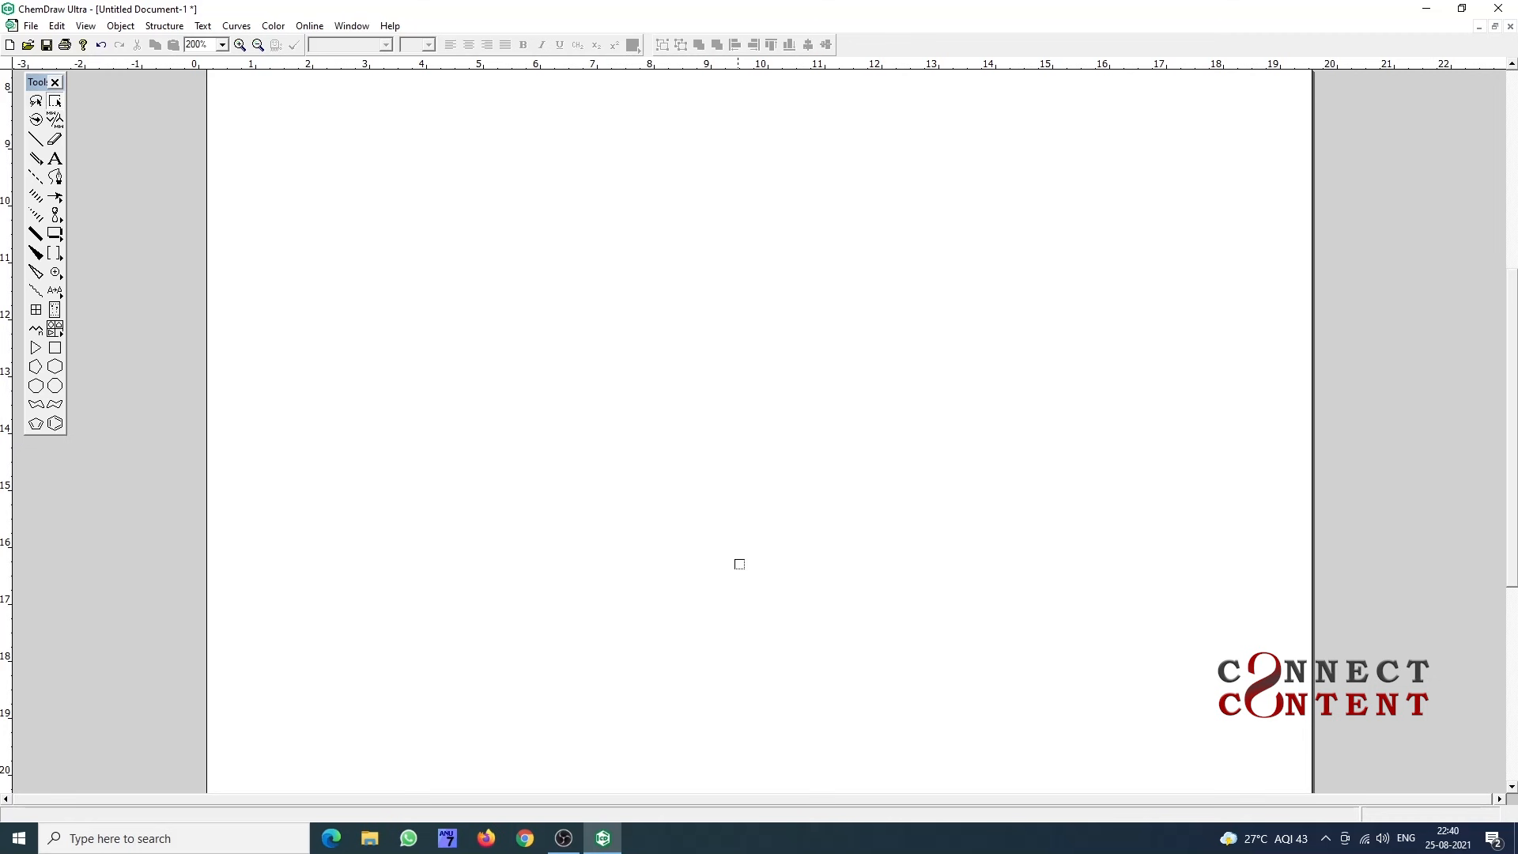
# - Place a cyclobutane ring on the empty page and fuse a cyclopentane ring onto its right vertical bond
pyautogui.click(62, 349)
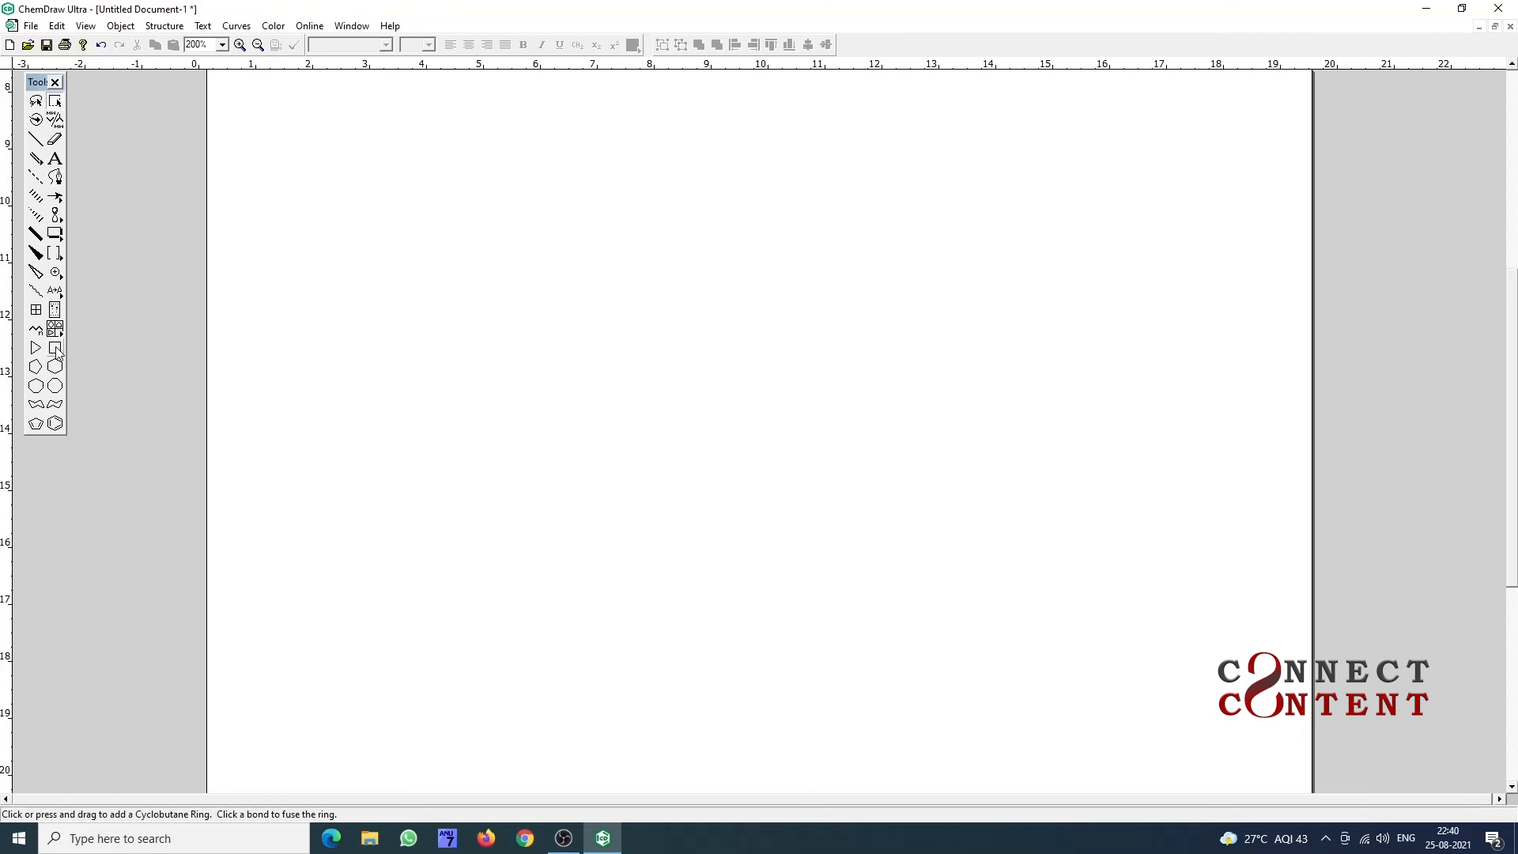
pyautogui.click(580, 324)
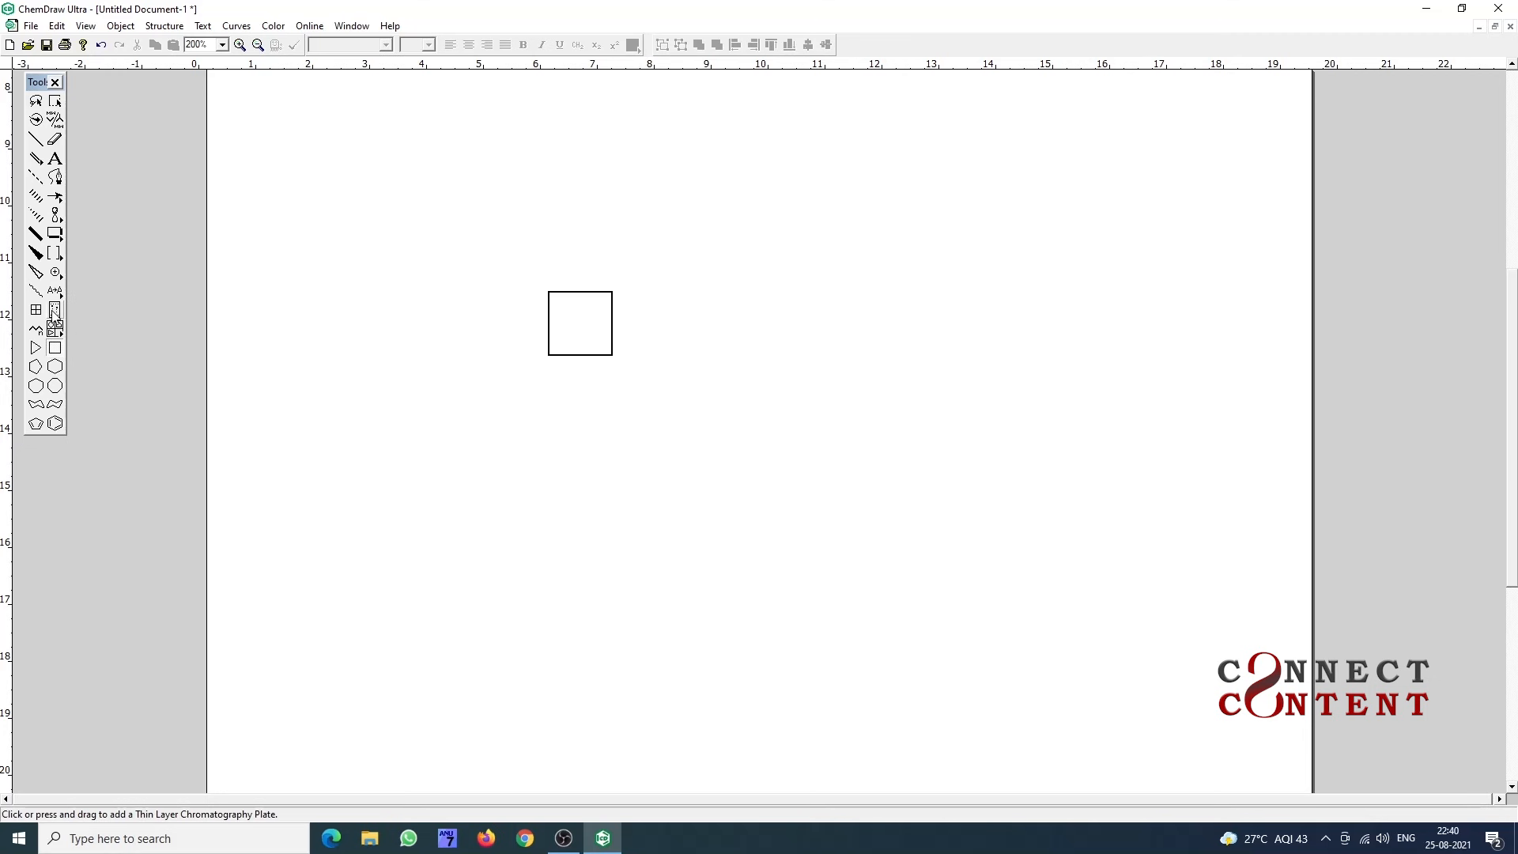
pyautogui.click(36, 368)
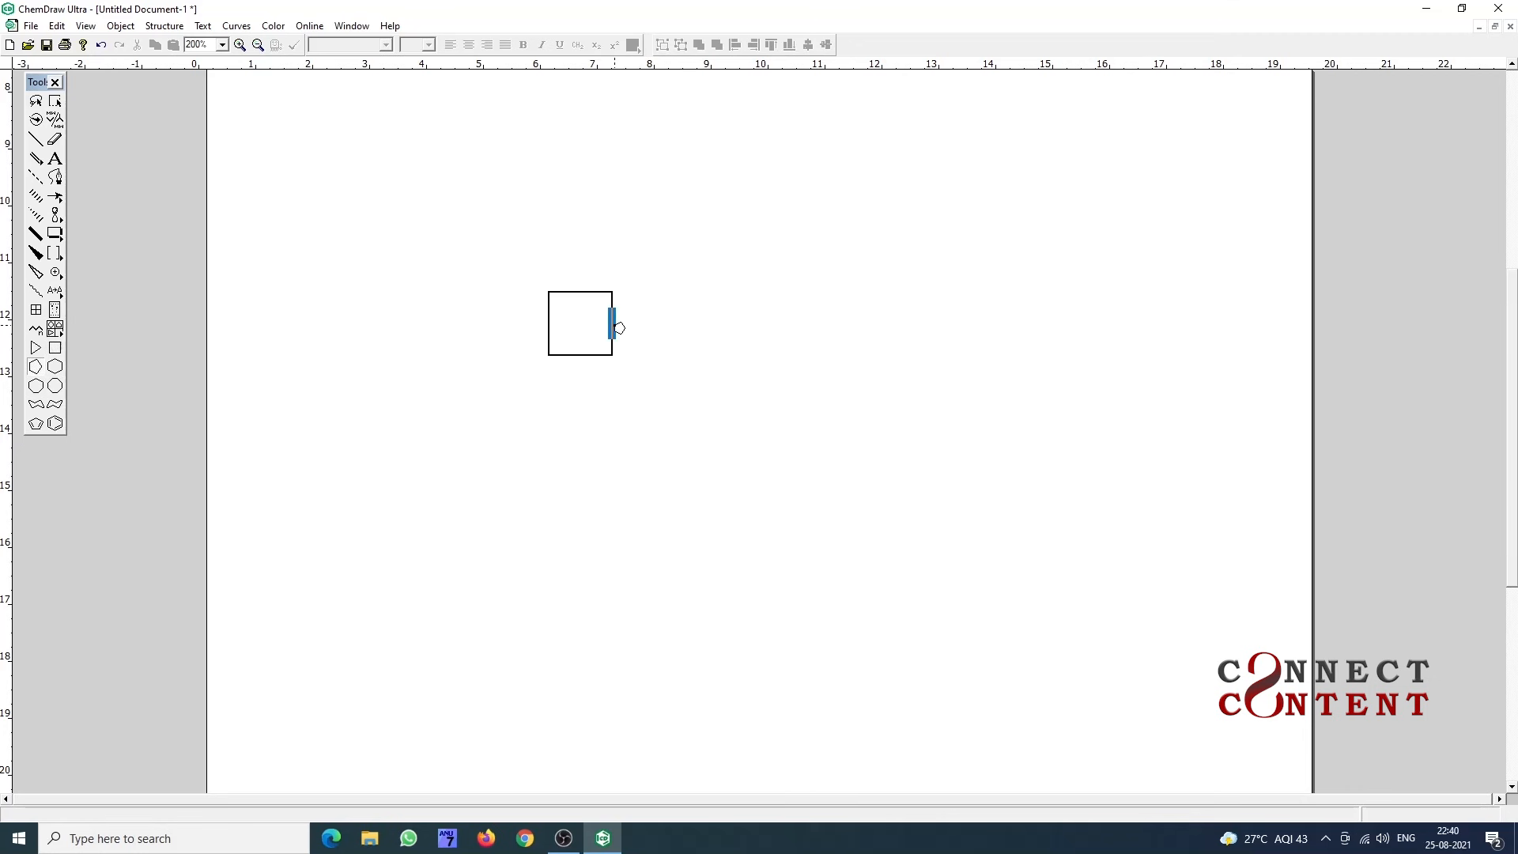
pyautogui.click(618, 327)
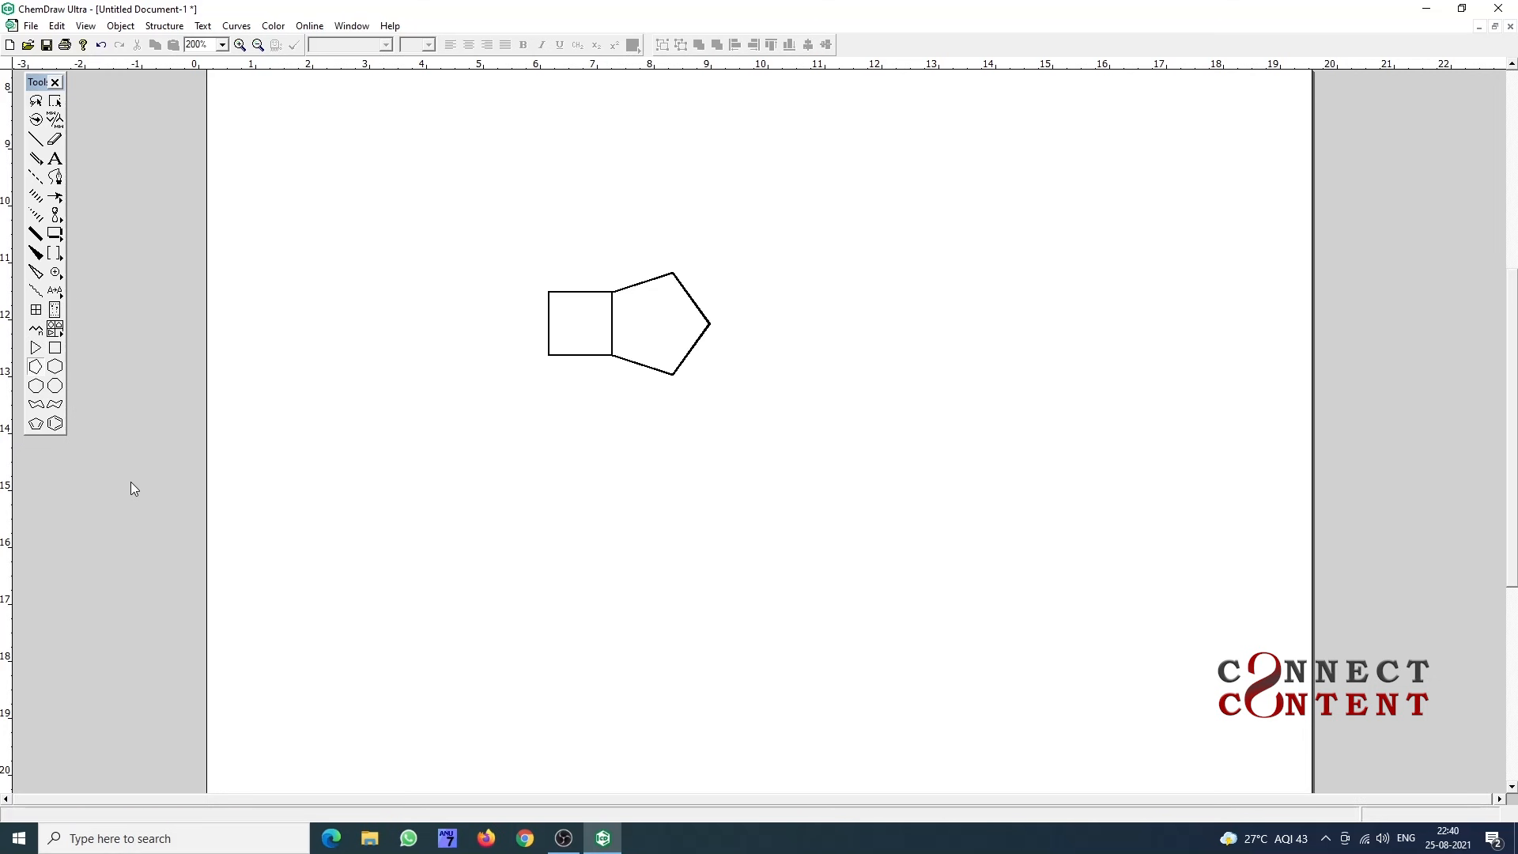
# - Label the lower shared ring atom as N and the topmost atom of the five-membered ring as S
pyautogui.click(56, 160)
pyautogui.click(612, 356)
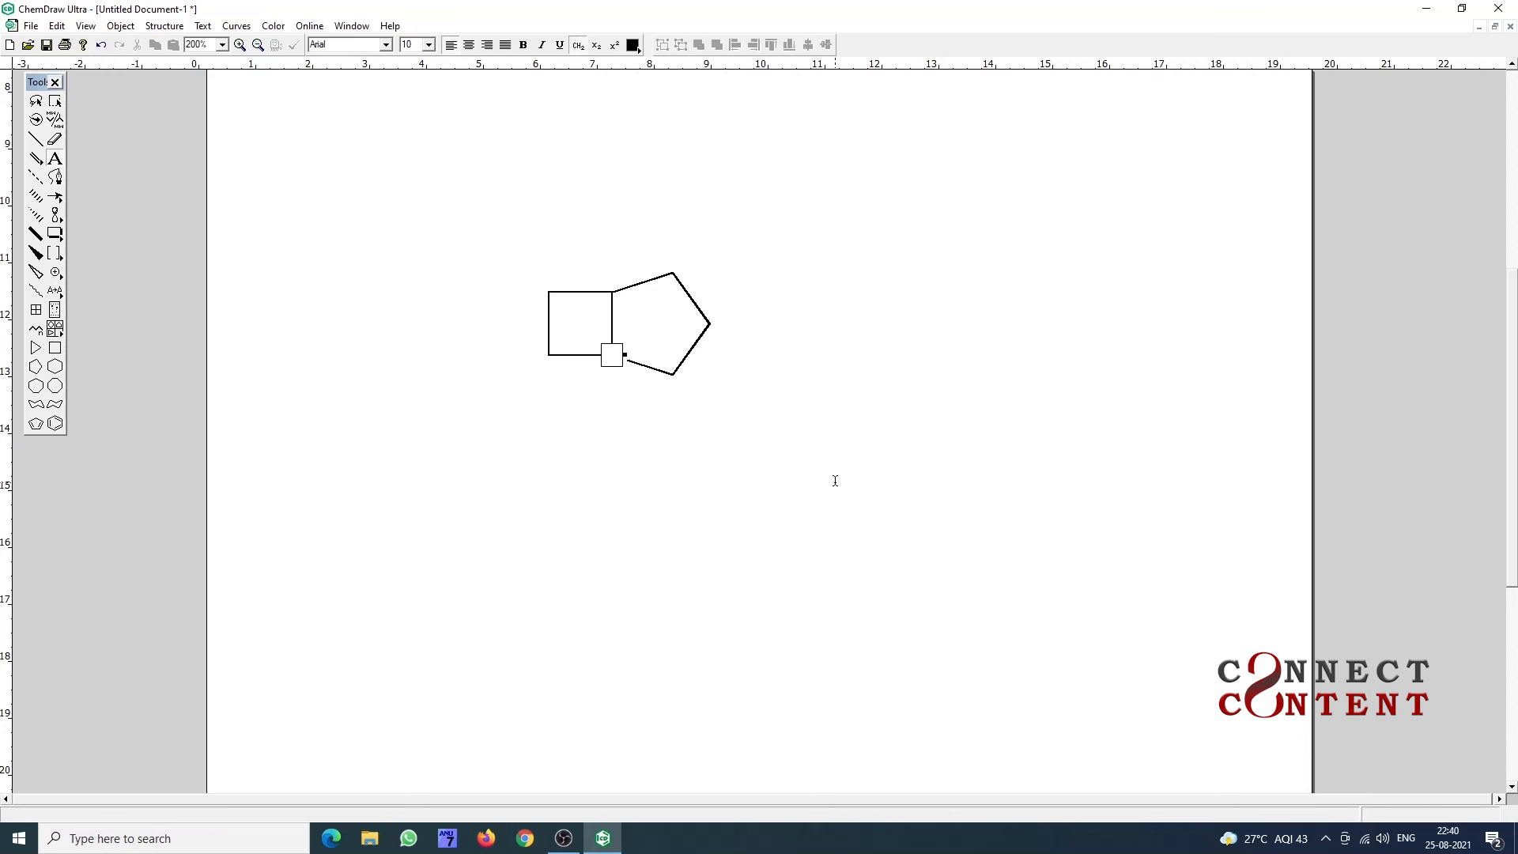
pyautogui.write('N')
pyautogui.click(673, 272)
pyautogui.write('S')
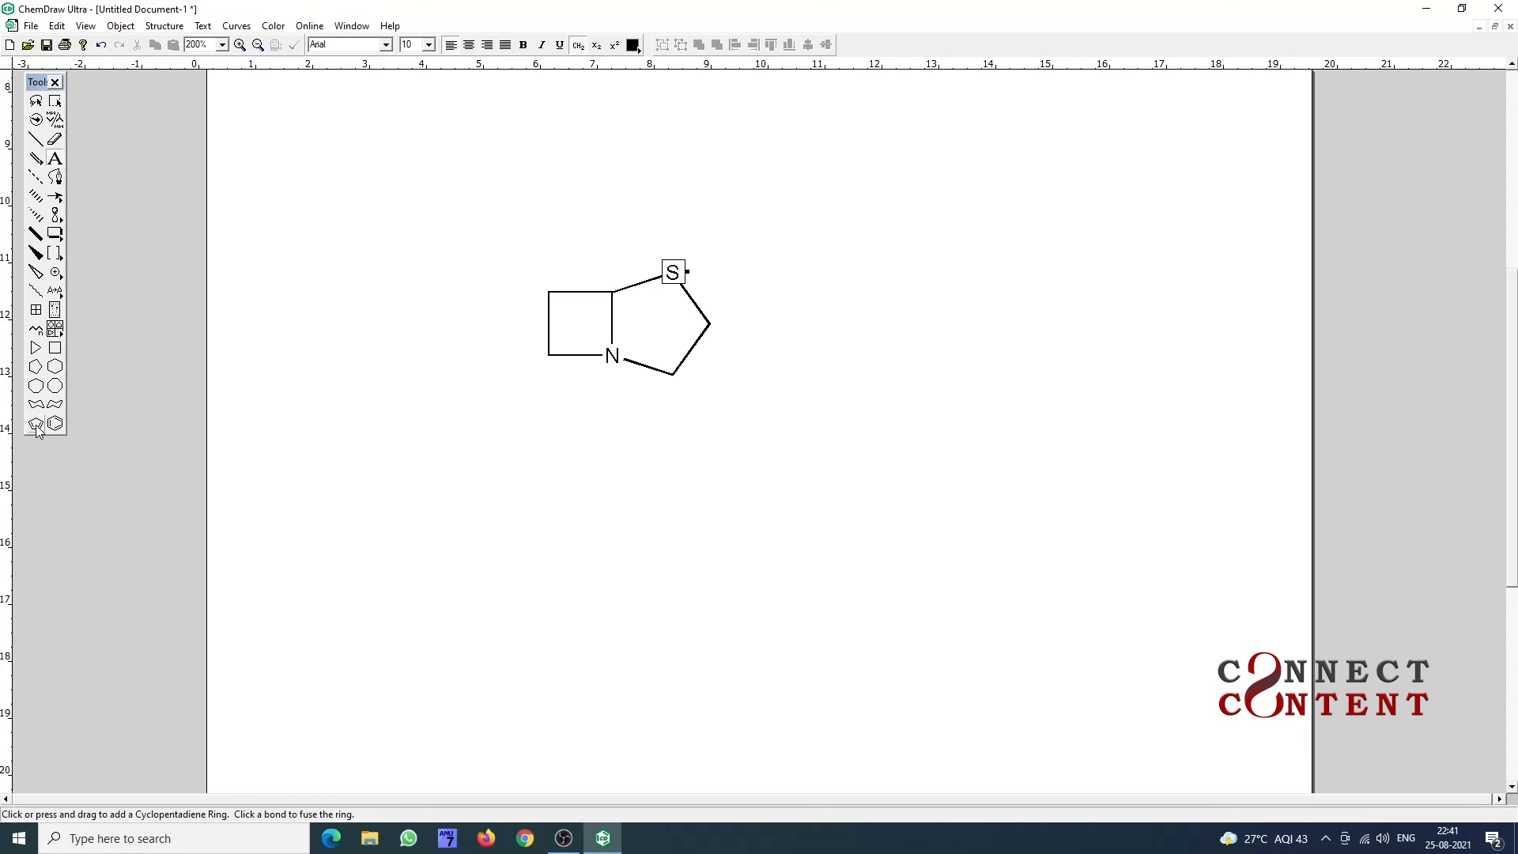
# - Add a double bond at the lower-left corner of the four-membered ring and label its free end O
pyautogui.click(40, 160)
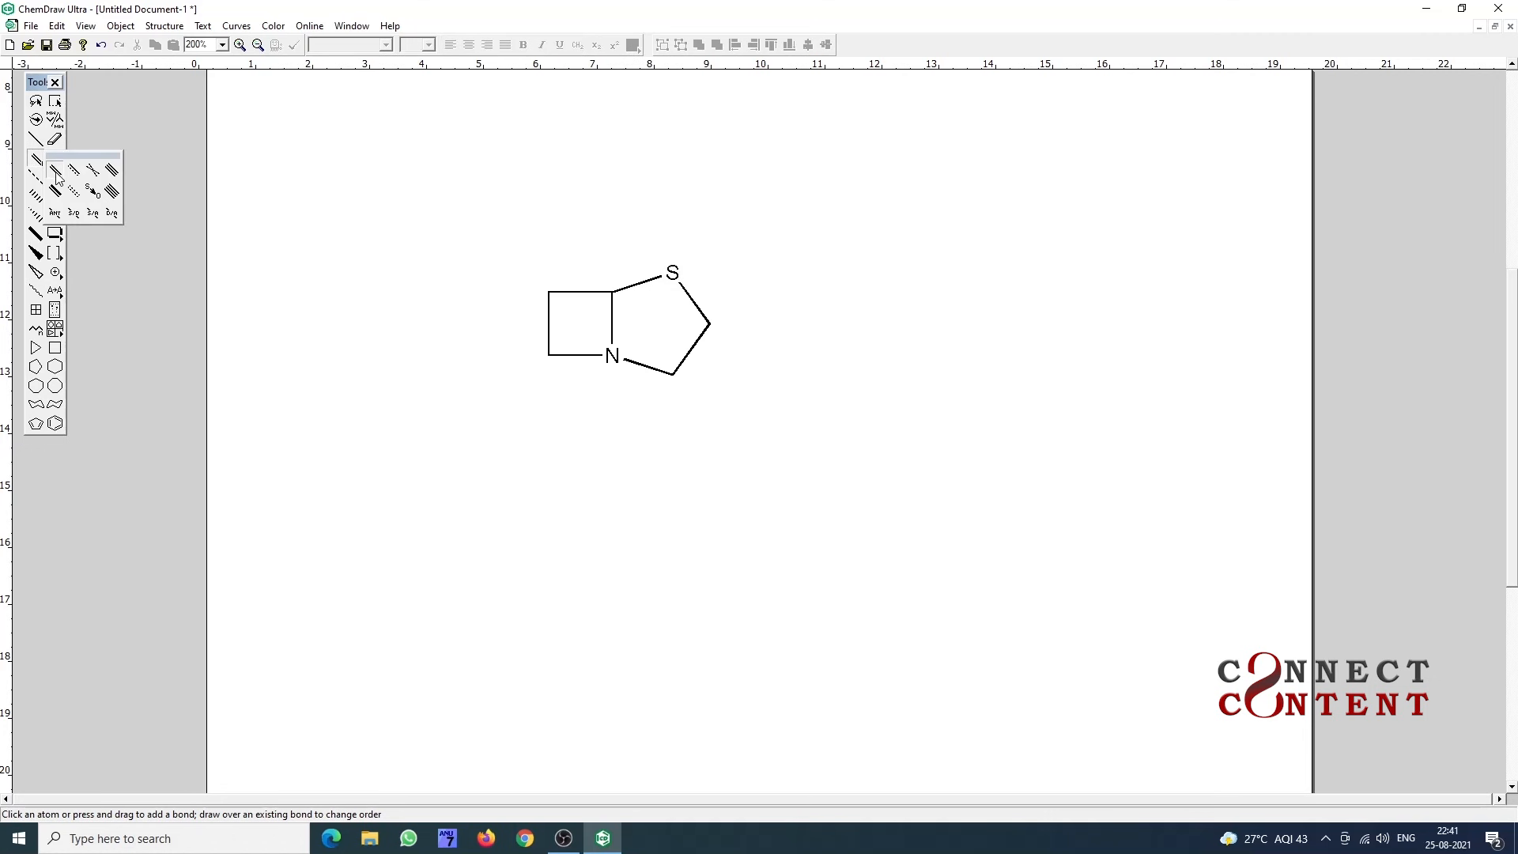
pyautogui.click(55, 172)
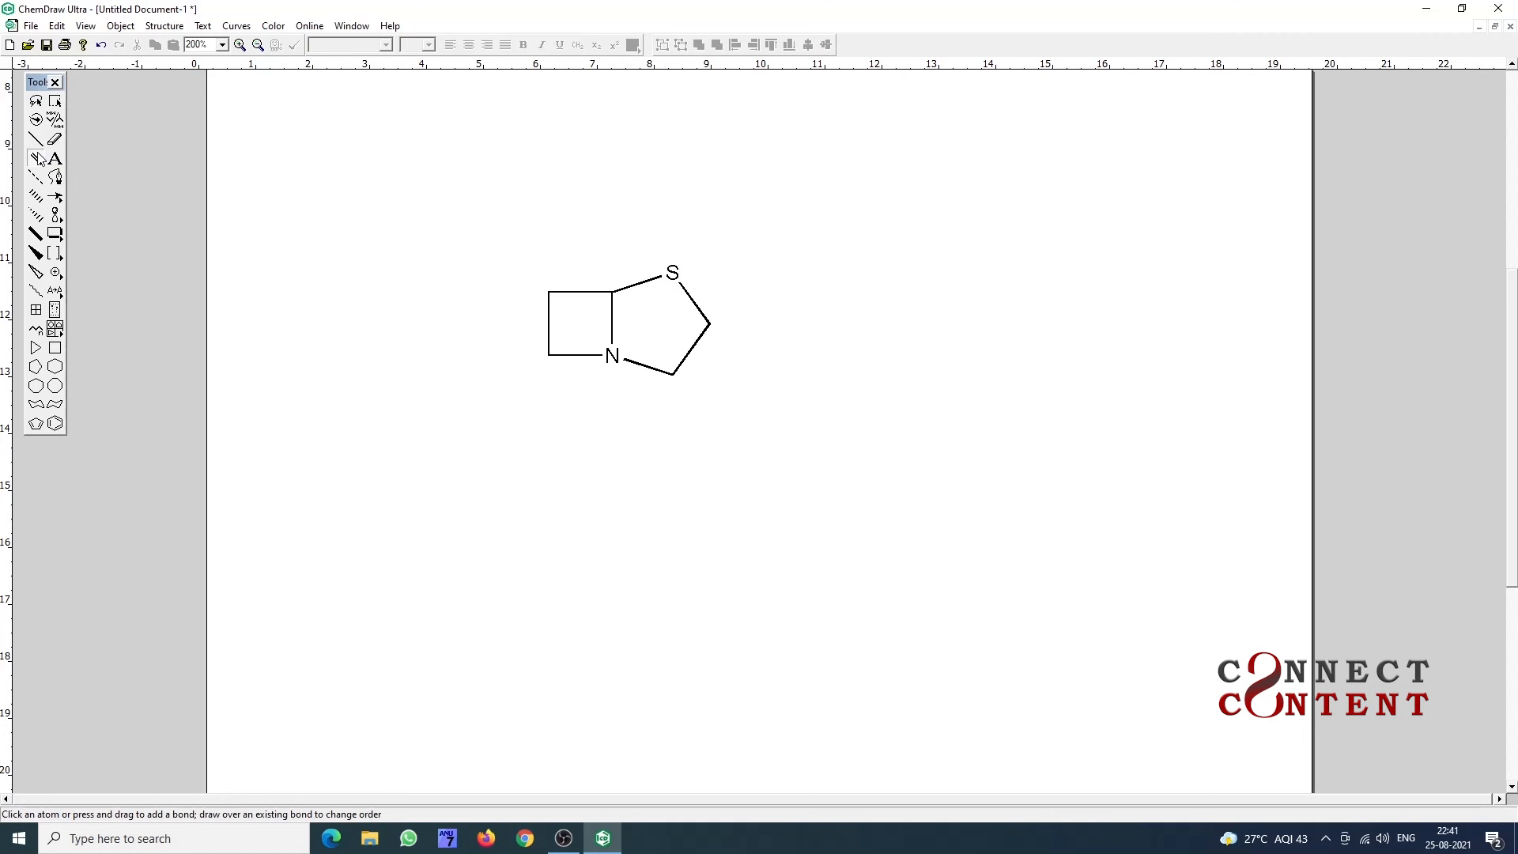
pyautogui.click(548, 356)
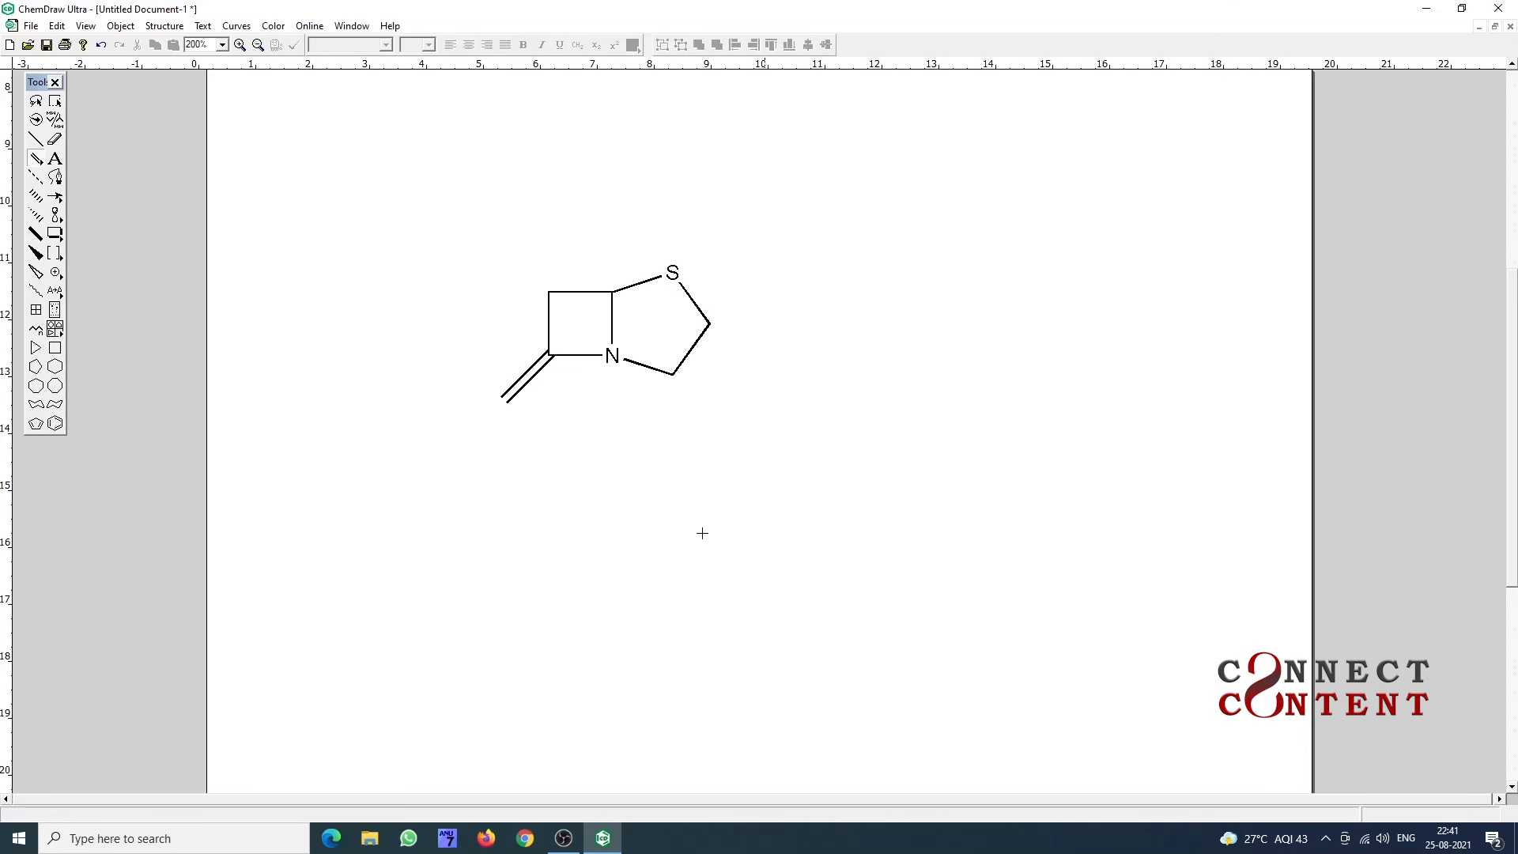
pyautogui.click(55, 159)
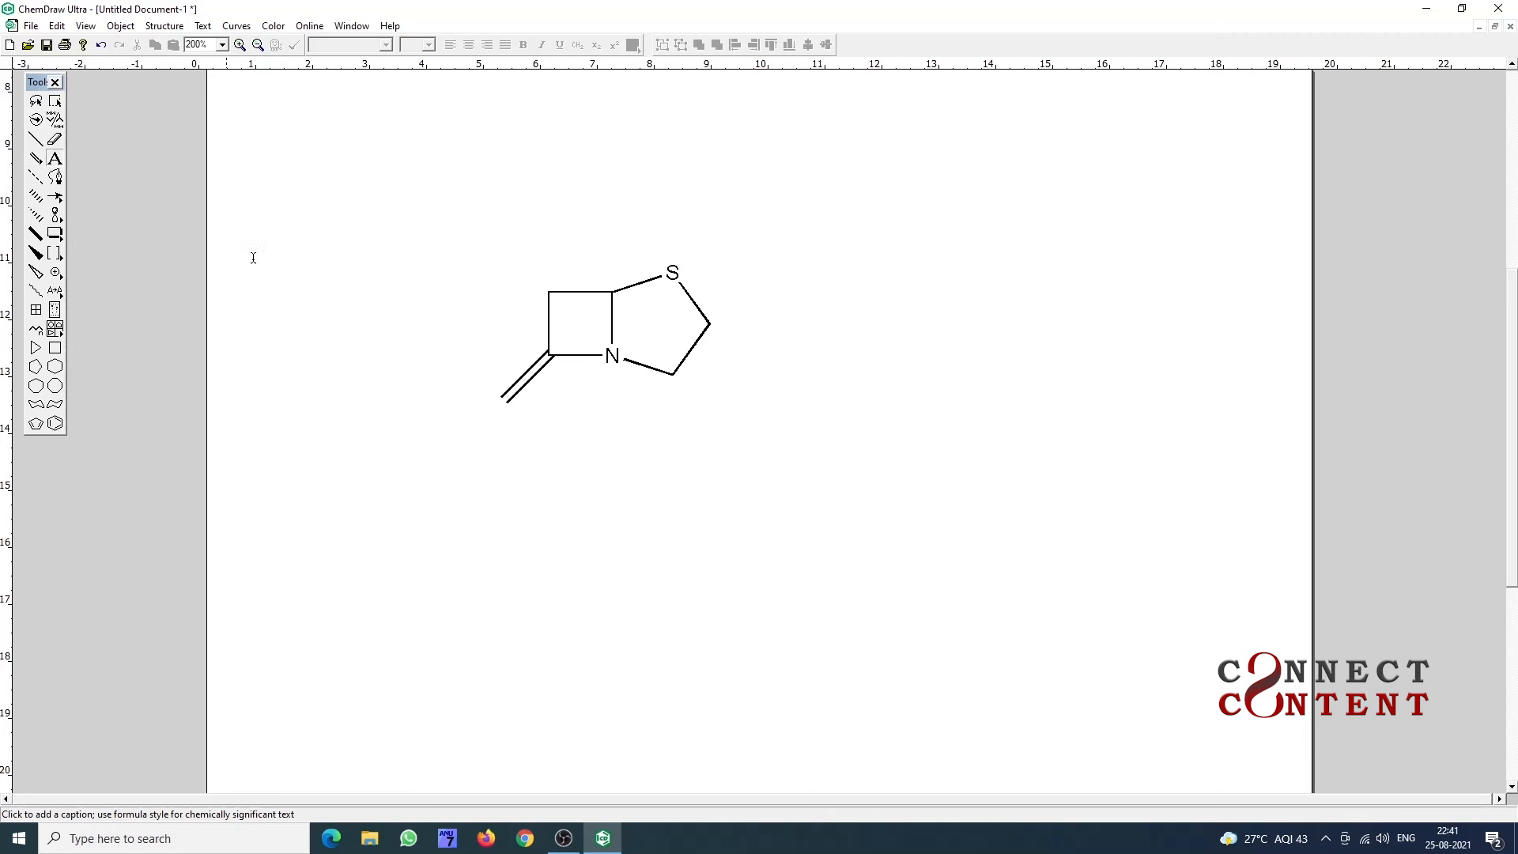
pyautogui.click(505, 400)
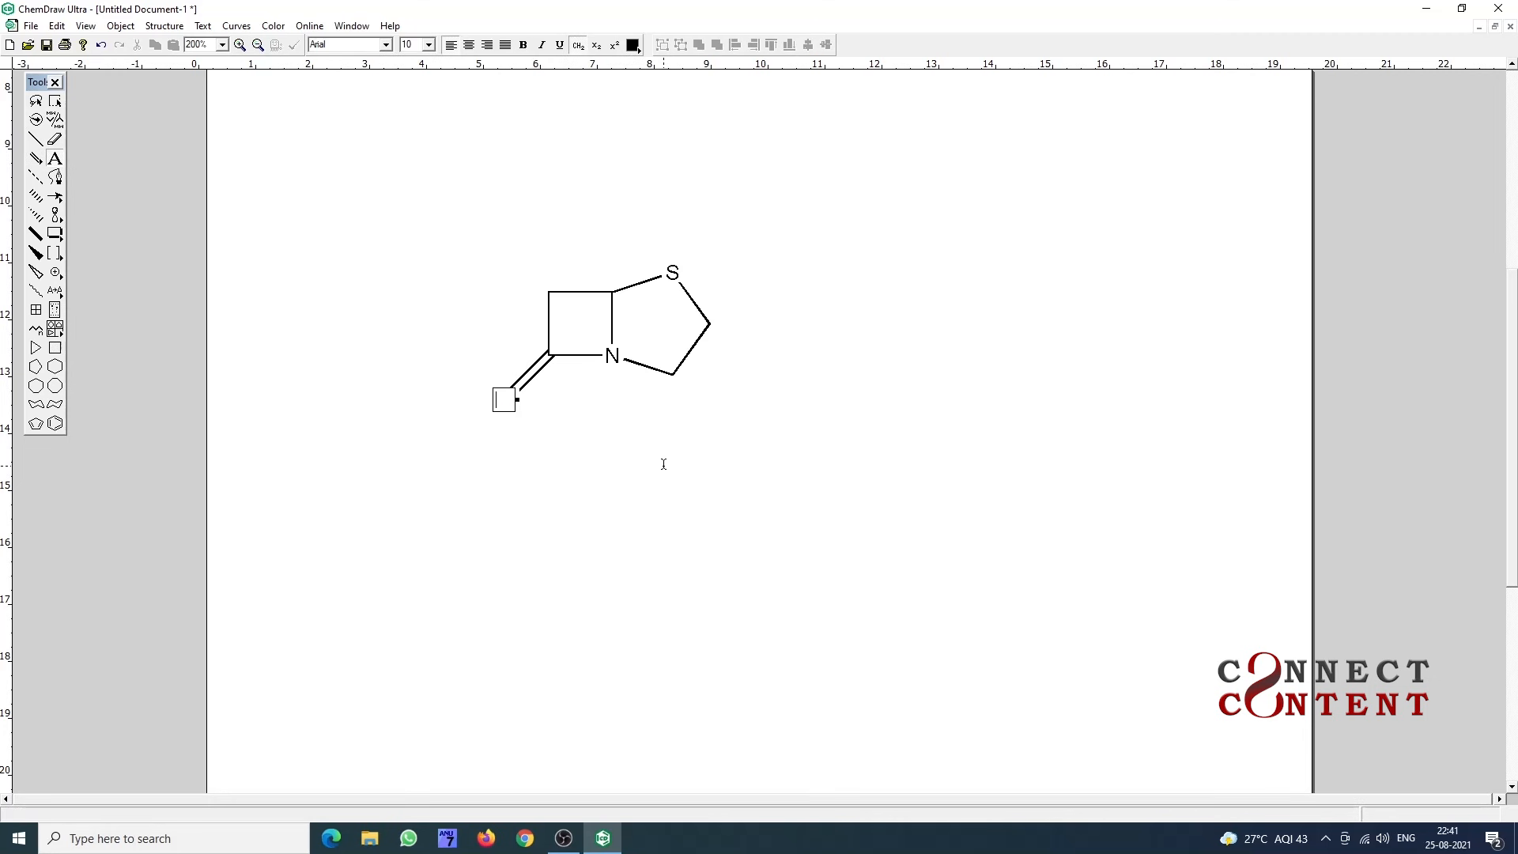
pyautogui.write('O')
pyautogui.click(630, 464)
pyautogui.click(708, 409)
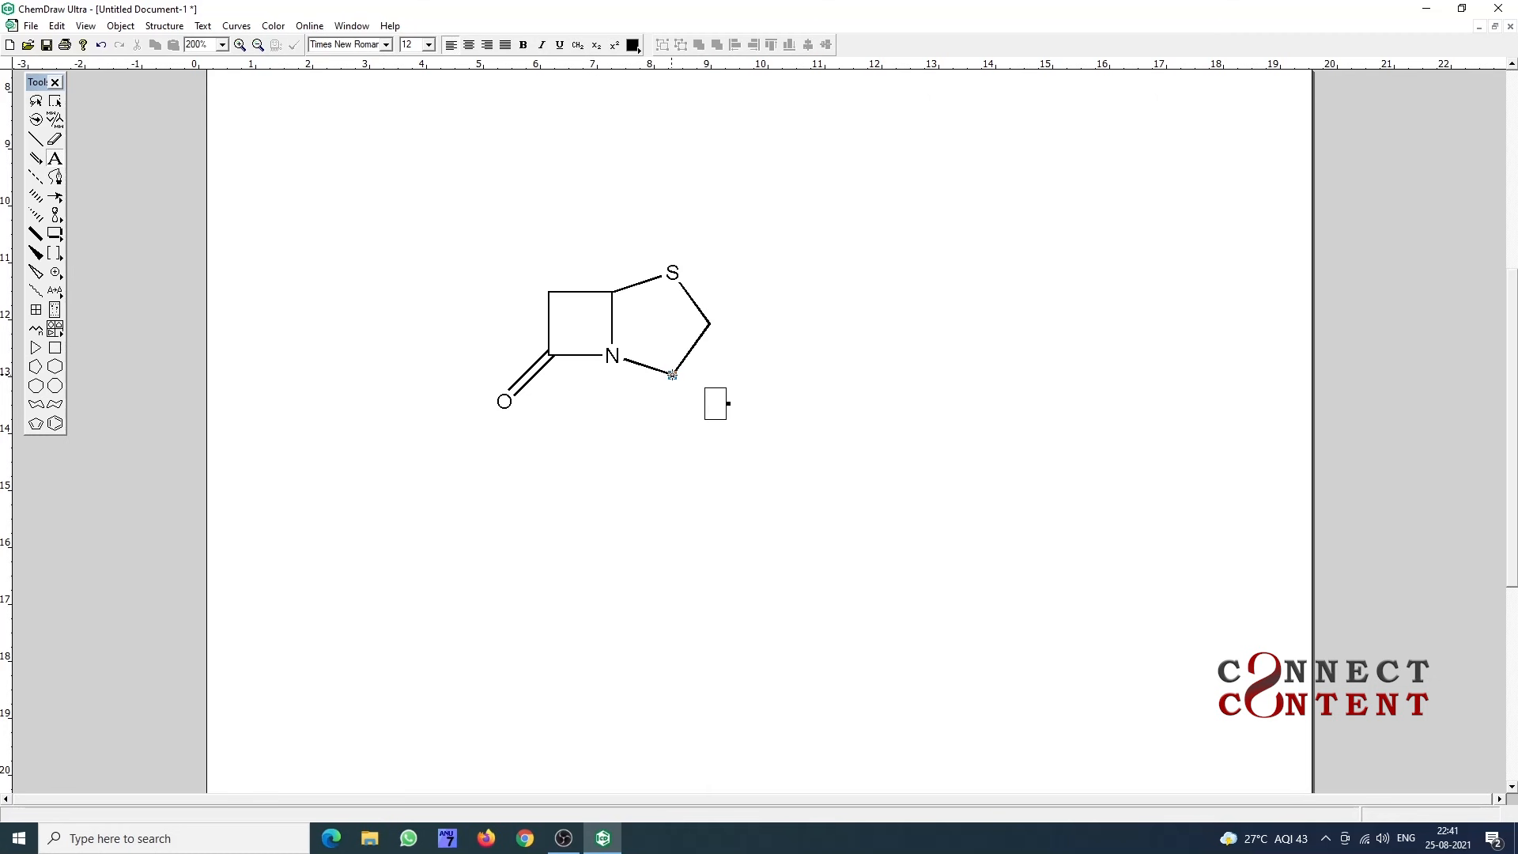
pyautogui.click(37, 159)
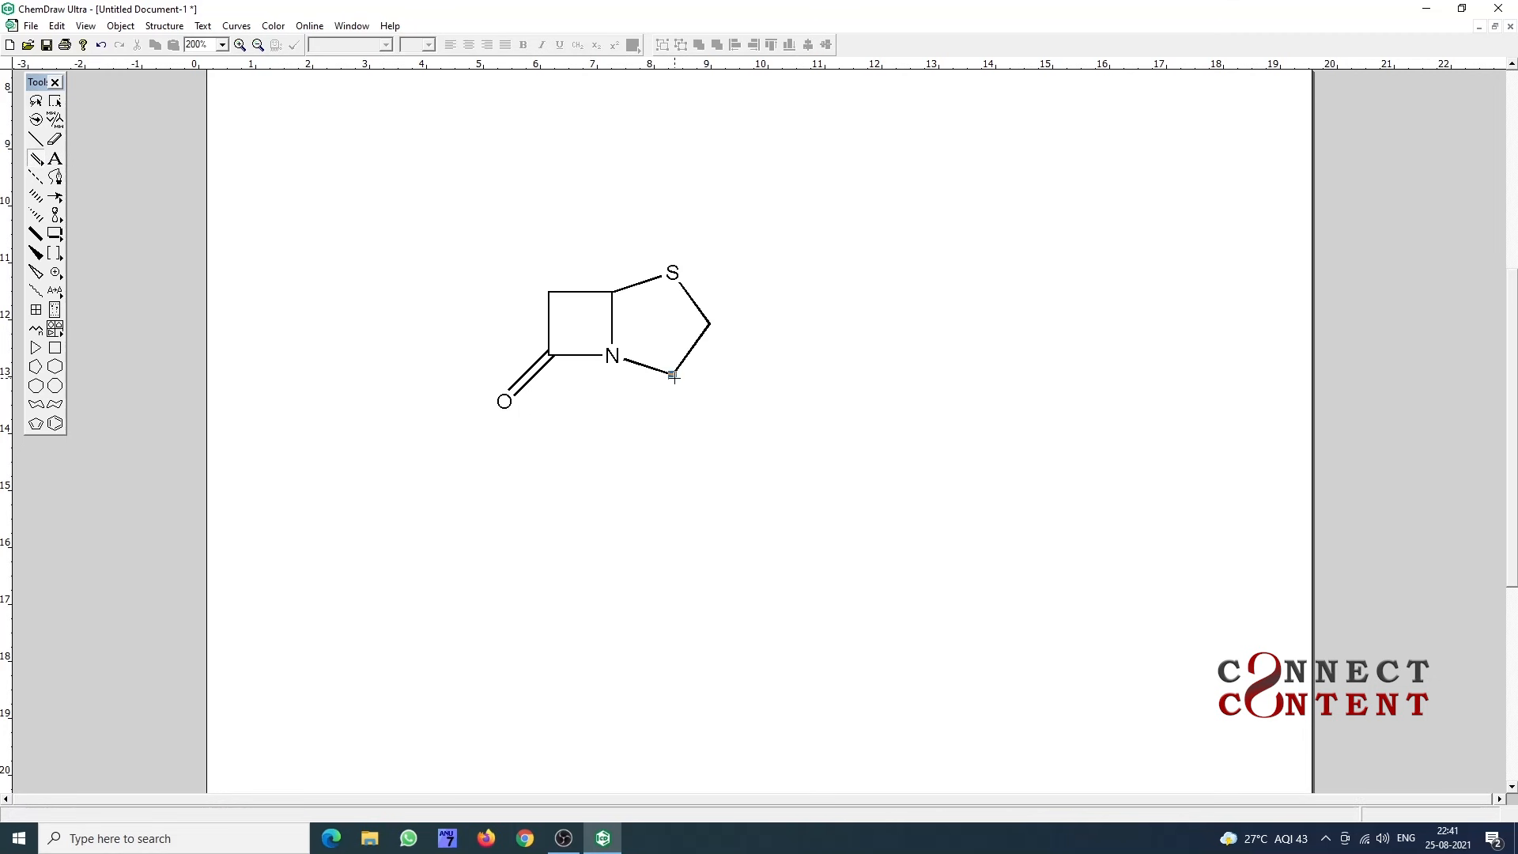
pyautogui.click(674, 377)
pyautogui.hotkey('ctrl', 'z')
pyautogui.click(548, 293)
pyautogui.hotkey('ctrl', 'z')
# - Add a bold wedge bond at the upper-left corner of the four-membered ring and label its free end N
pyautogui.click(54, 253)
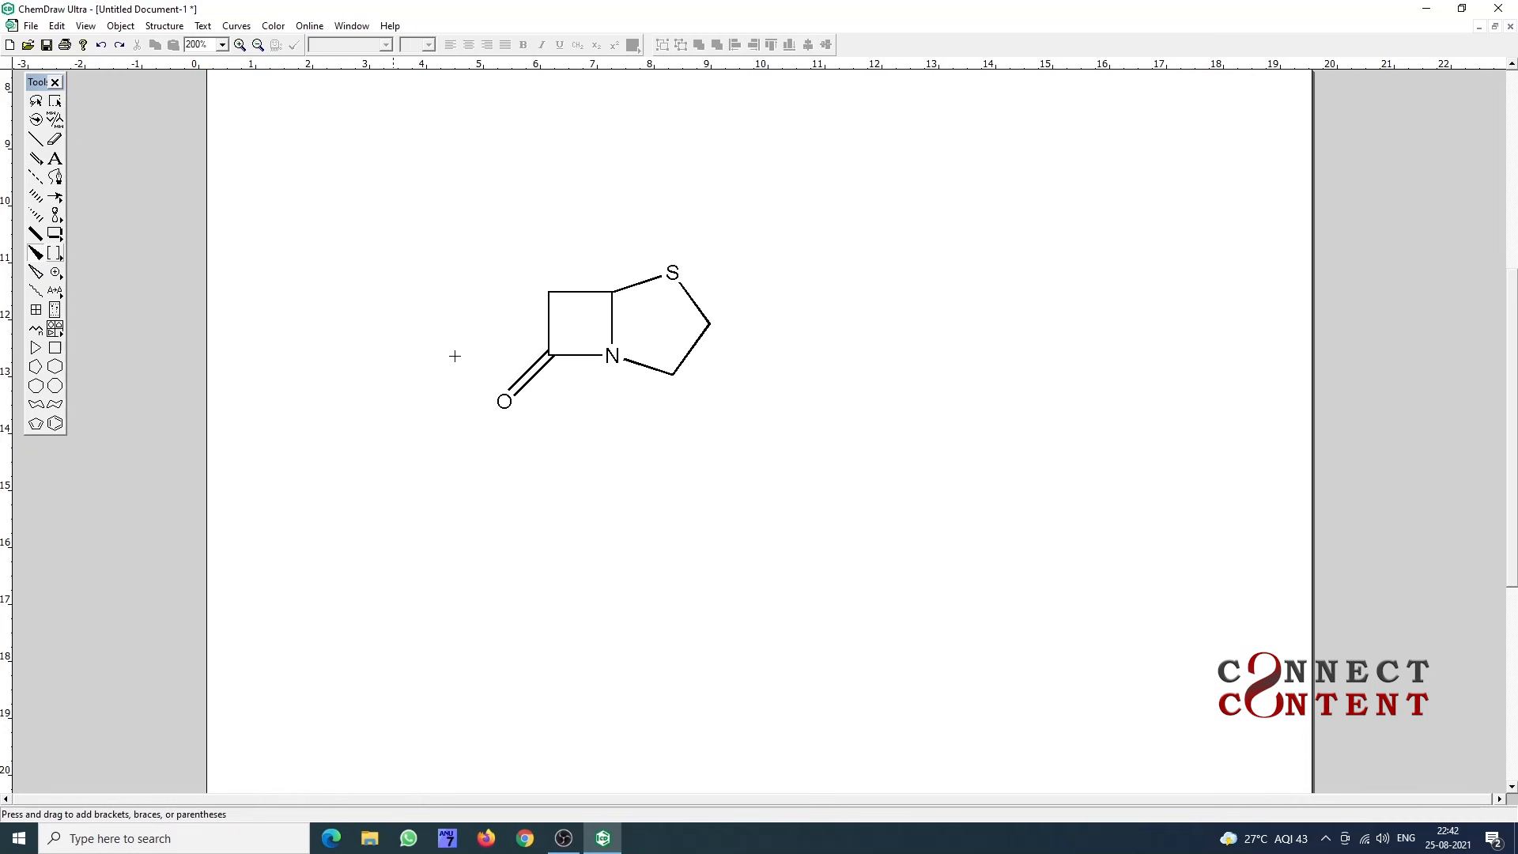
pyautogui.click(546, 292)
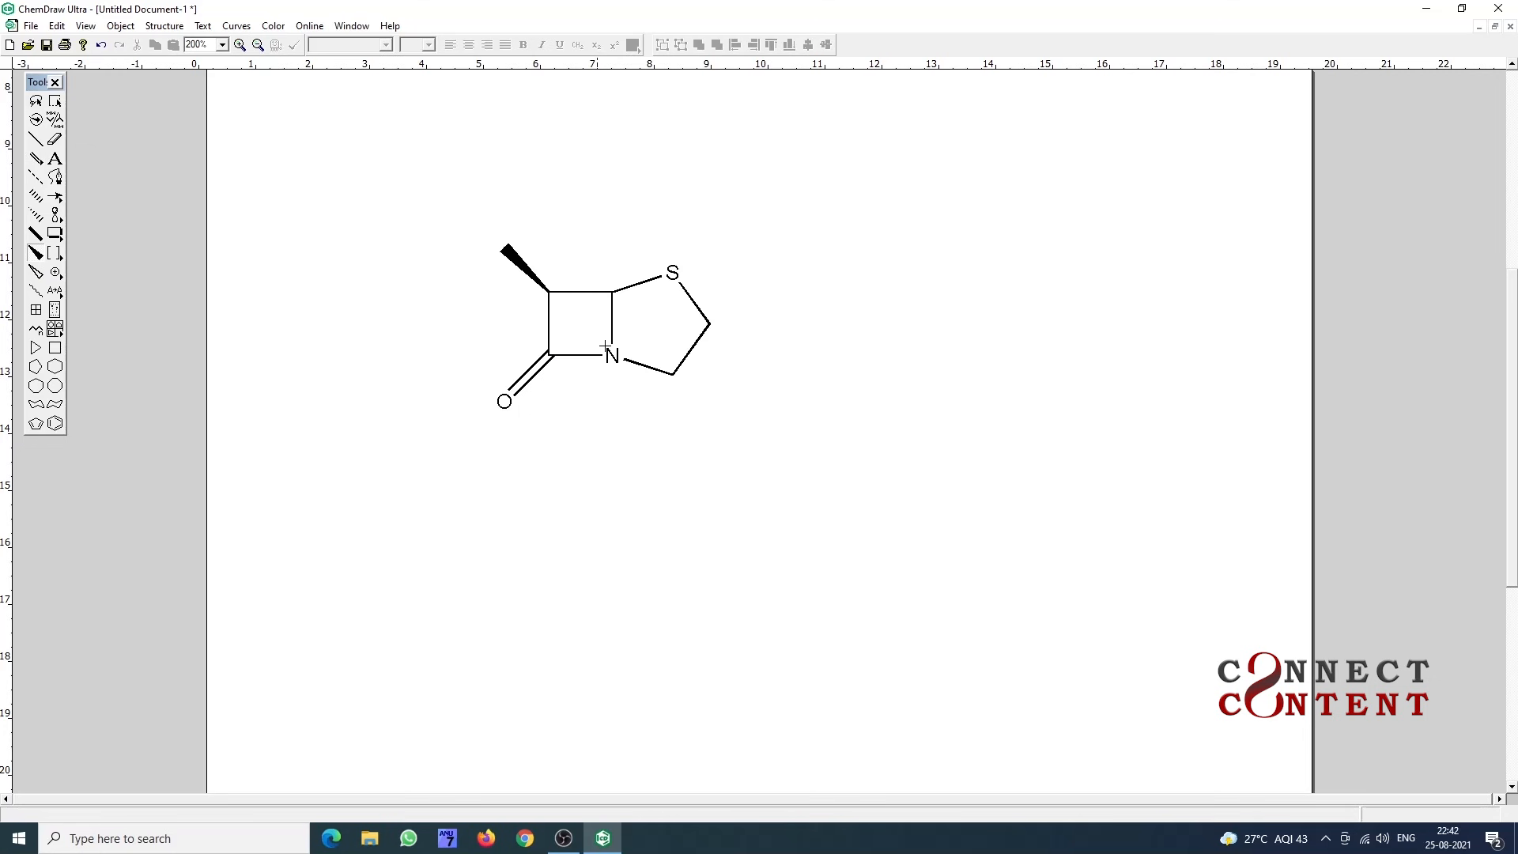
pyautogui.click(54, 158)
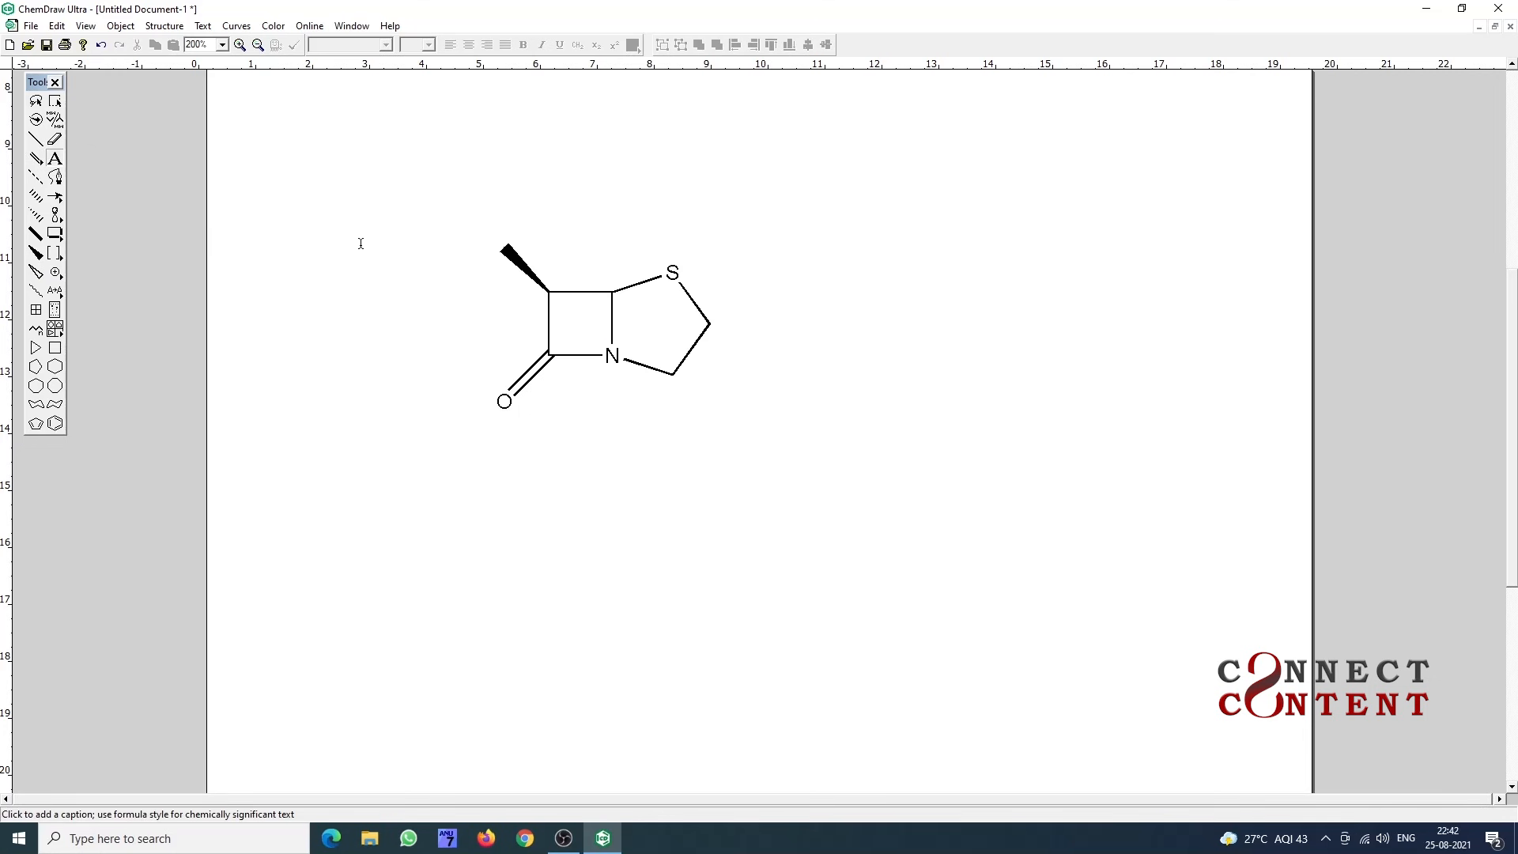
pyautogui.click(505, 249)
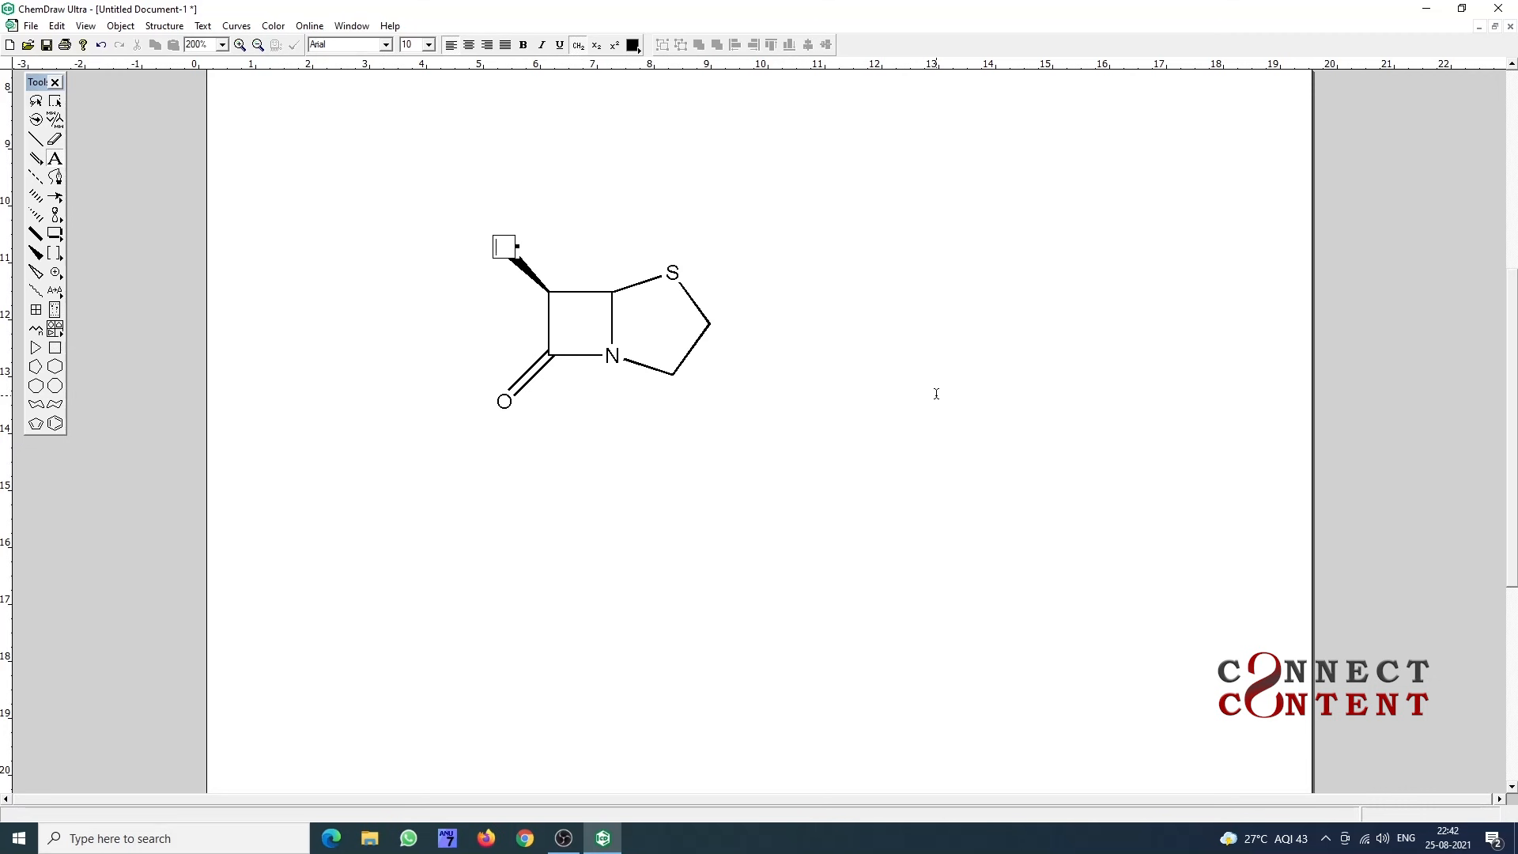
pyautogui.write('N')
# - Add two single bonds at the five-membered ring's right corner and a dashed bond at its lower-right corner
pyautogui.click(36, 140)
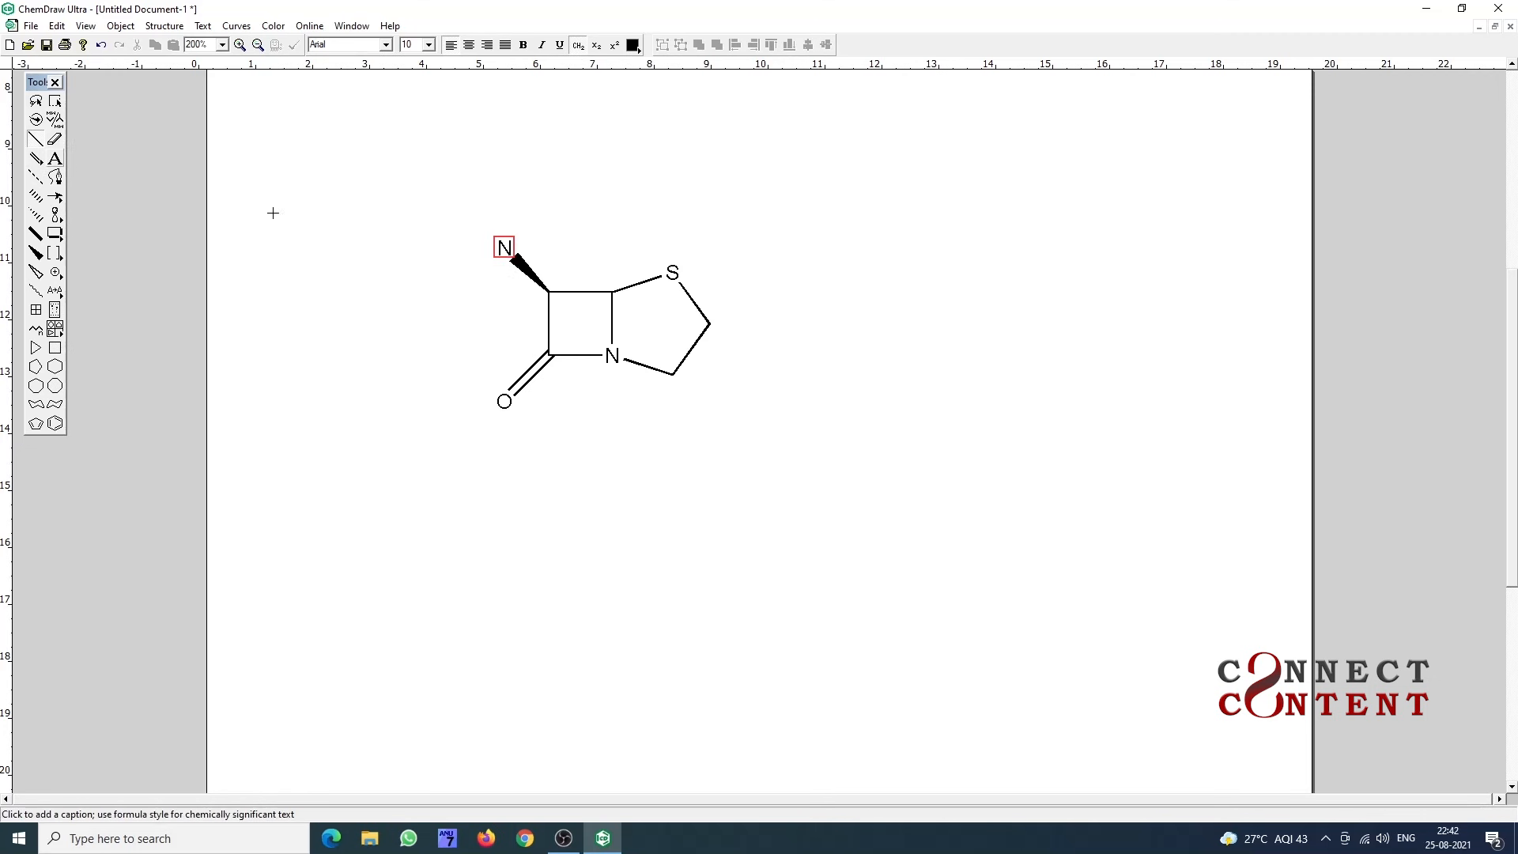
pyautogui.click(710, 323)
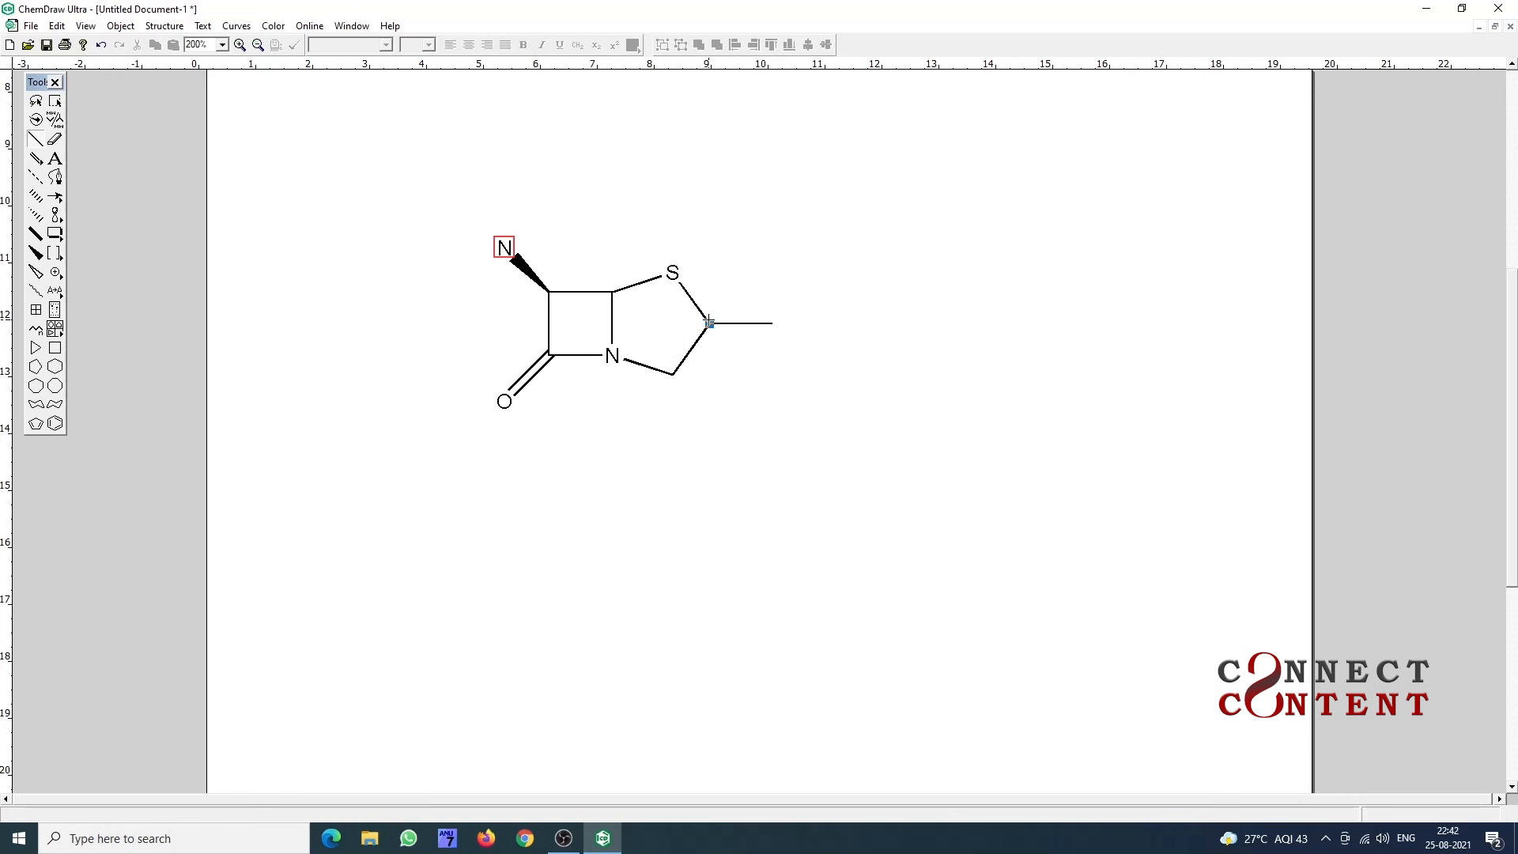
pyautogui.click(711, 323)
pyautogui.click(36, 177)
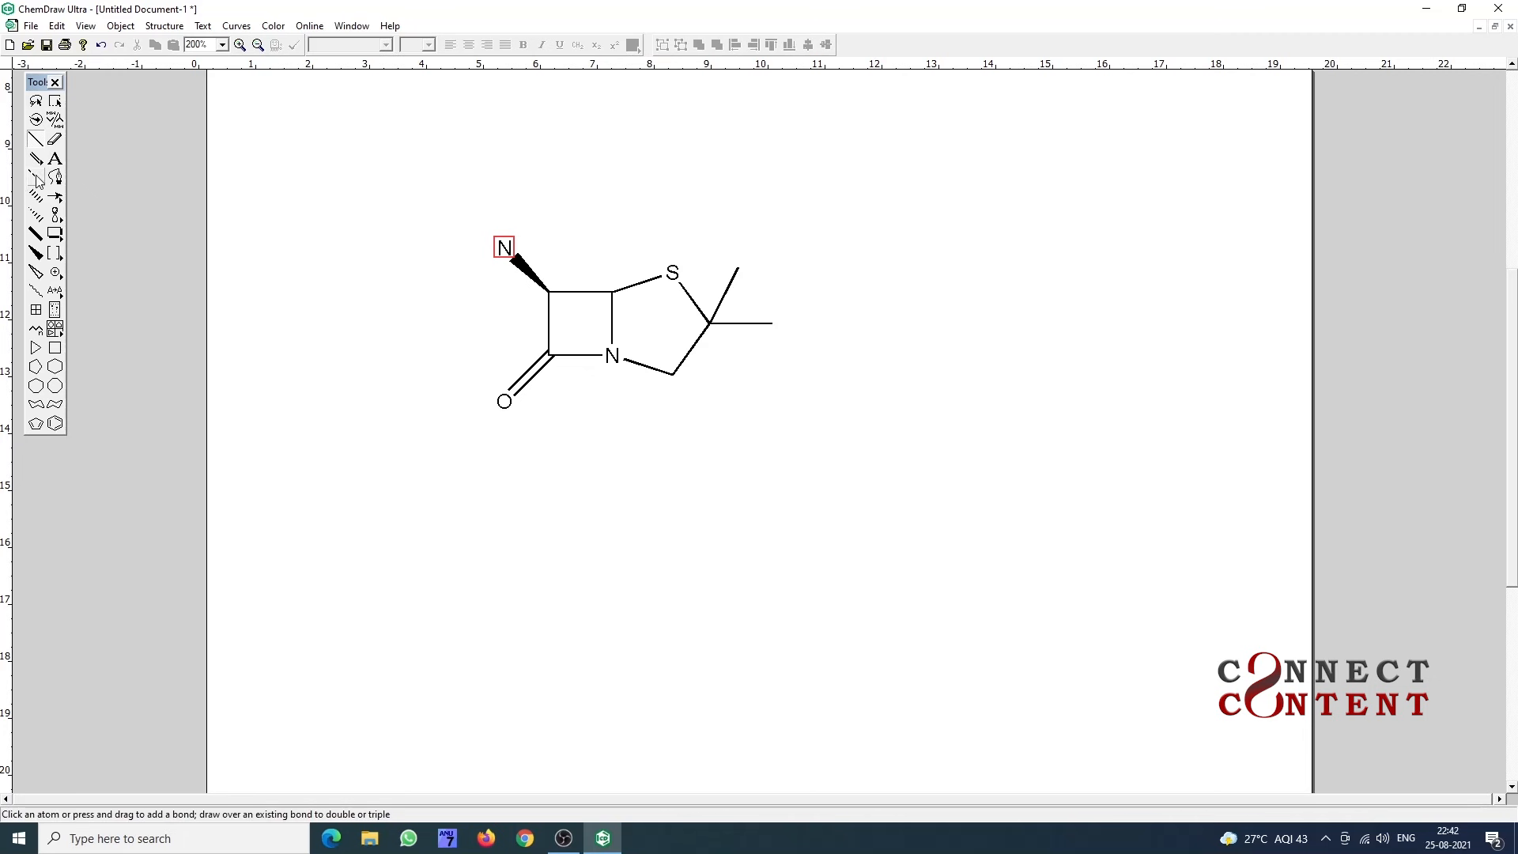
pyautogui.click(674, 376)
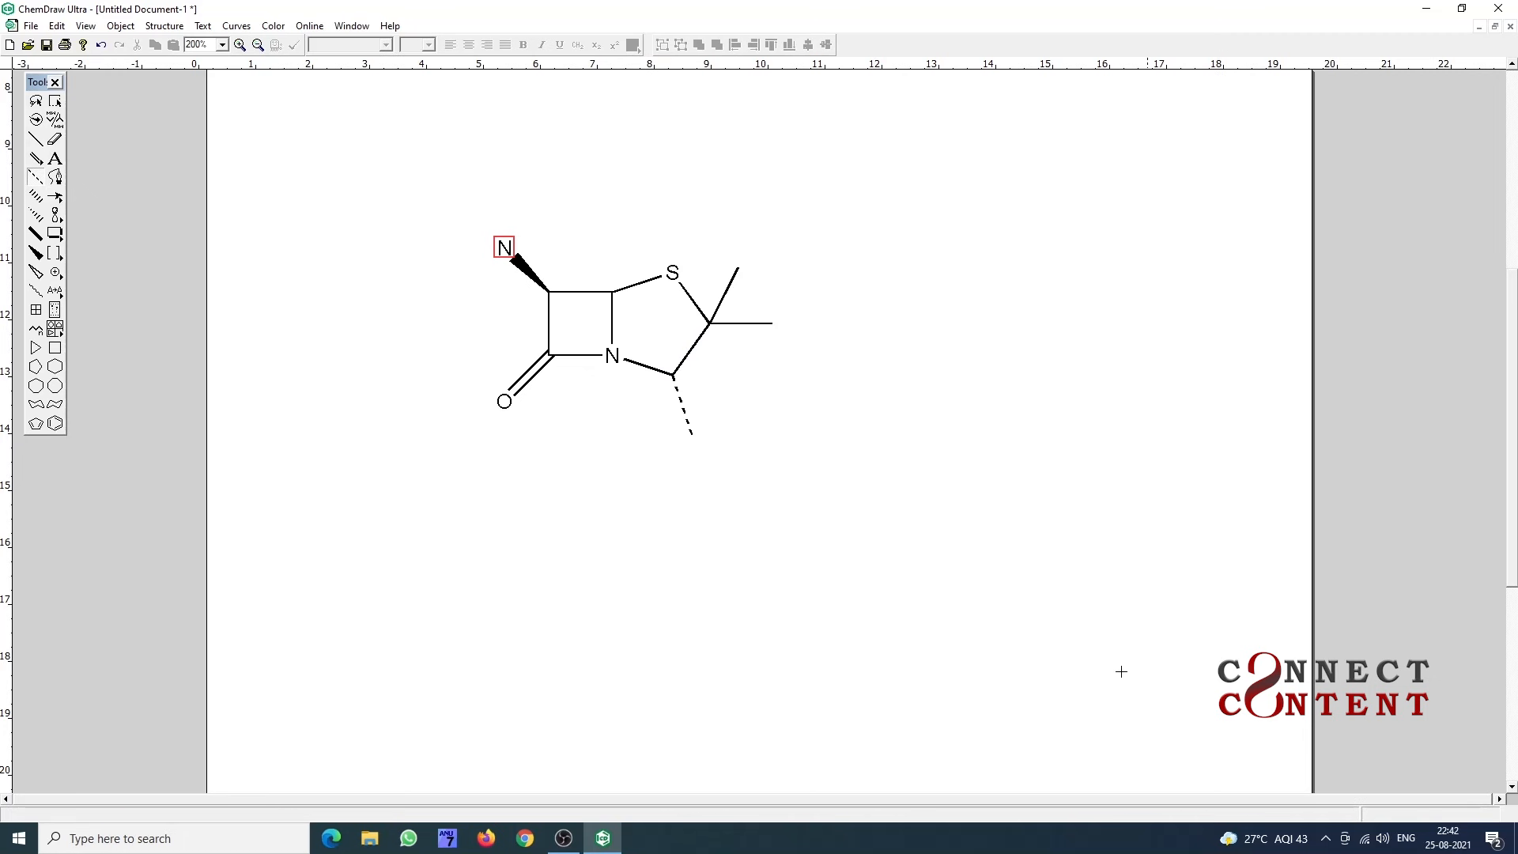
# - Branch the end of the dashed bond into a horizontal single bond and a lower-left double bond
pyautogui.click(36, 139)
pyautogui.moveTo(692, 434); pyautogui.dragTo(738, 433)
pyautogui.click(693, 434)
pyautogui.click(673, 466)
pyautogui.hotkey('ctrl', 'z')
pyautogui.hotkey('ctrl', 'z')
pyautogui.click(691, 434)
pyautogui.click(676, 461)
# - Label the double bond's free end O and the horizontal single bond's free end OH to complete the carboxylic acid
pyautogui.click(54, 160)
pyautogui.click(655, 485)
pyautogui.write('O')
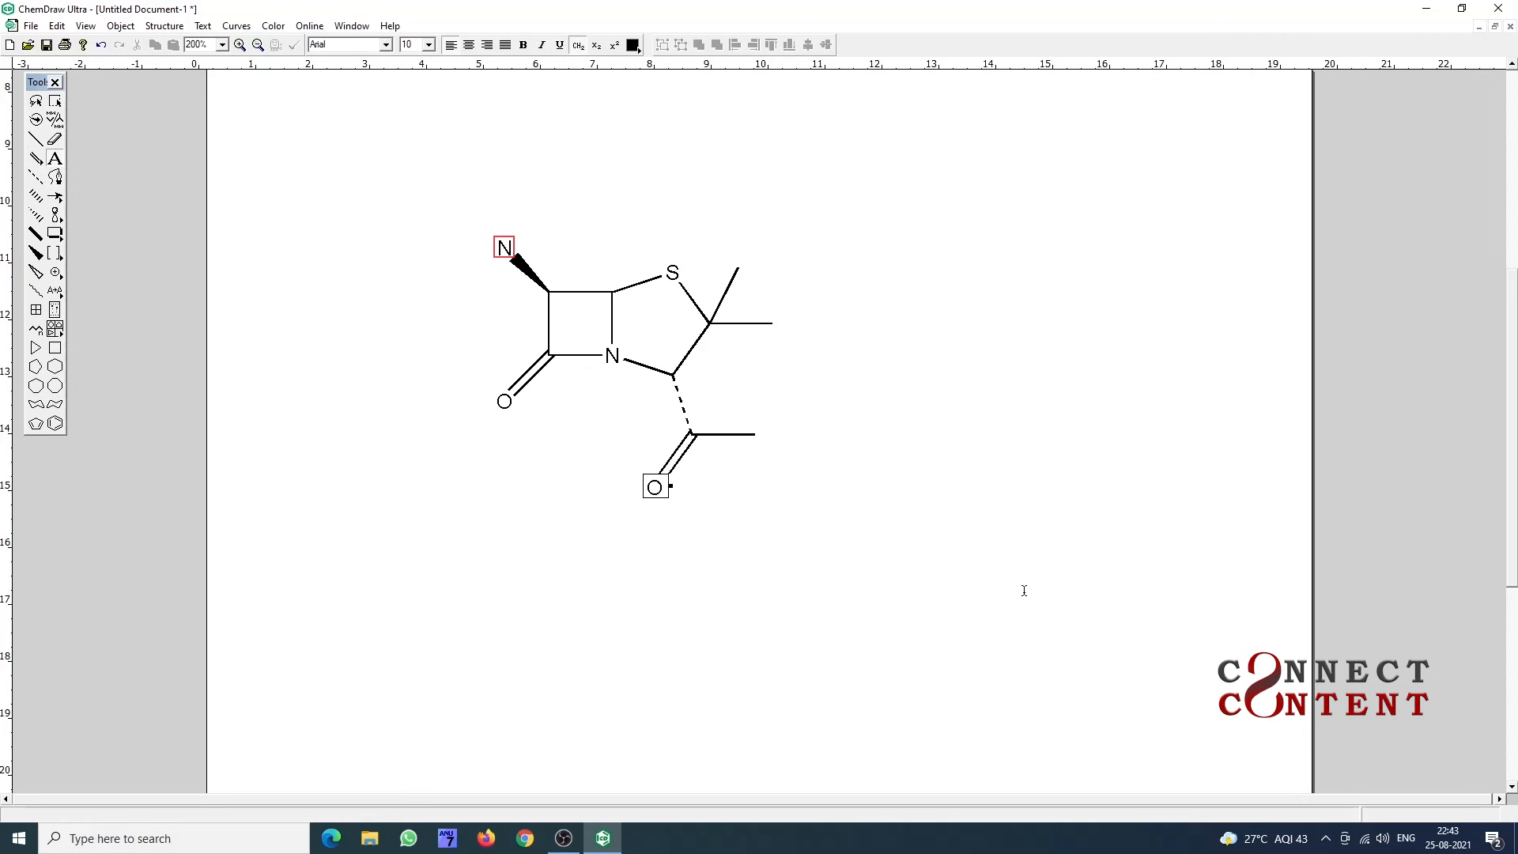
pyautogui.click(757, 435)
pyautogui.write('OH')
pyautogui.click(36, 139)
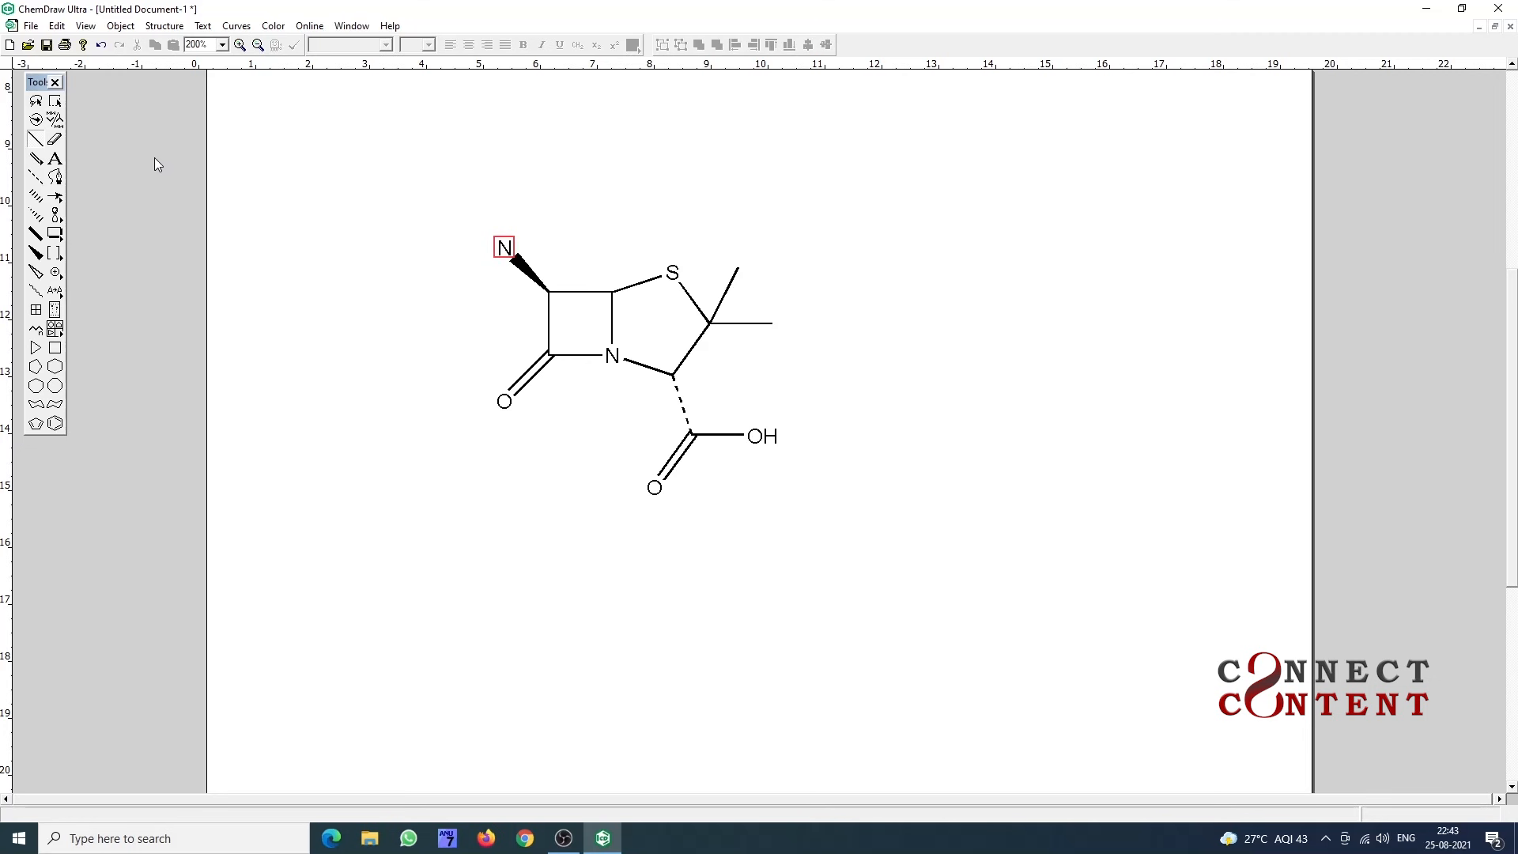
# - Try to convert the whole structure to its chemical name
pyautogui.doubleClick(55, 100)
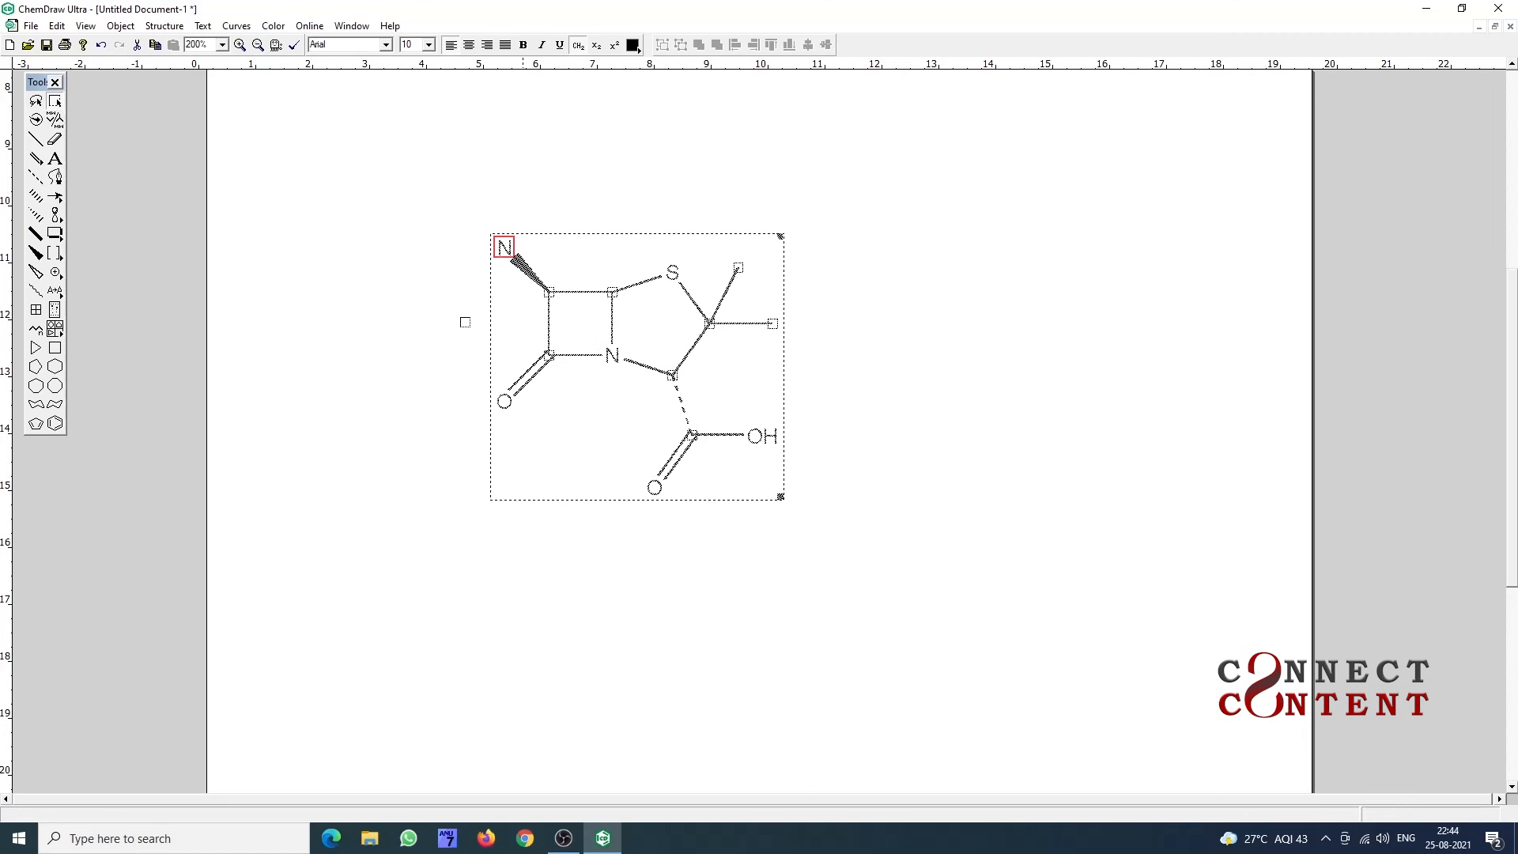
pyautogui.click(173, 28)
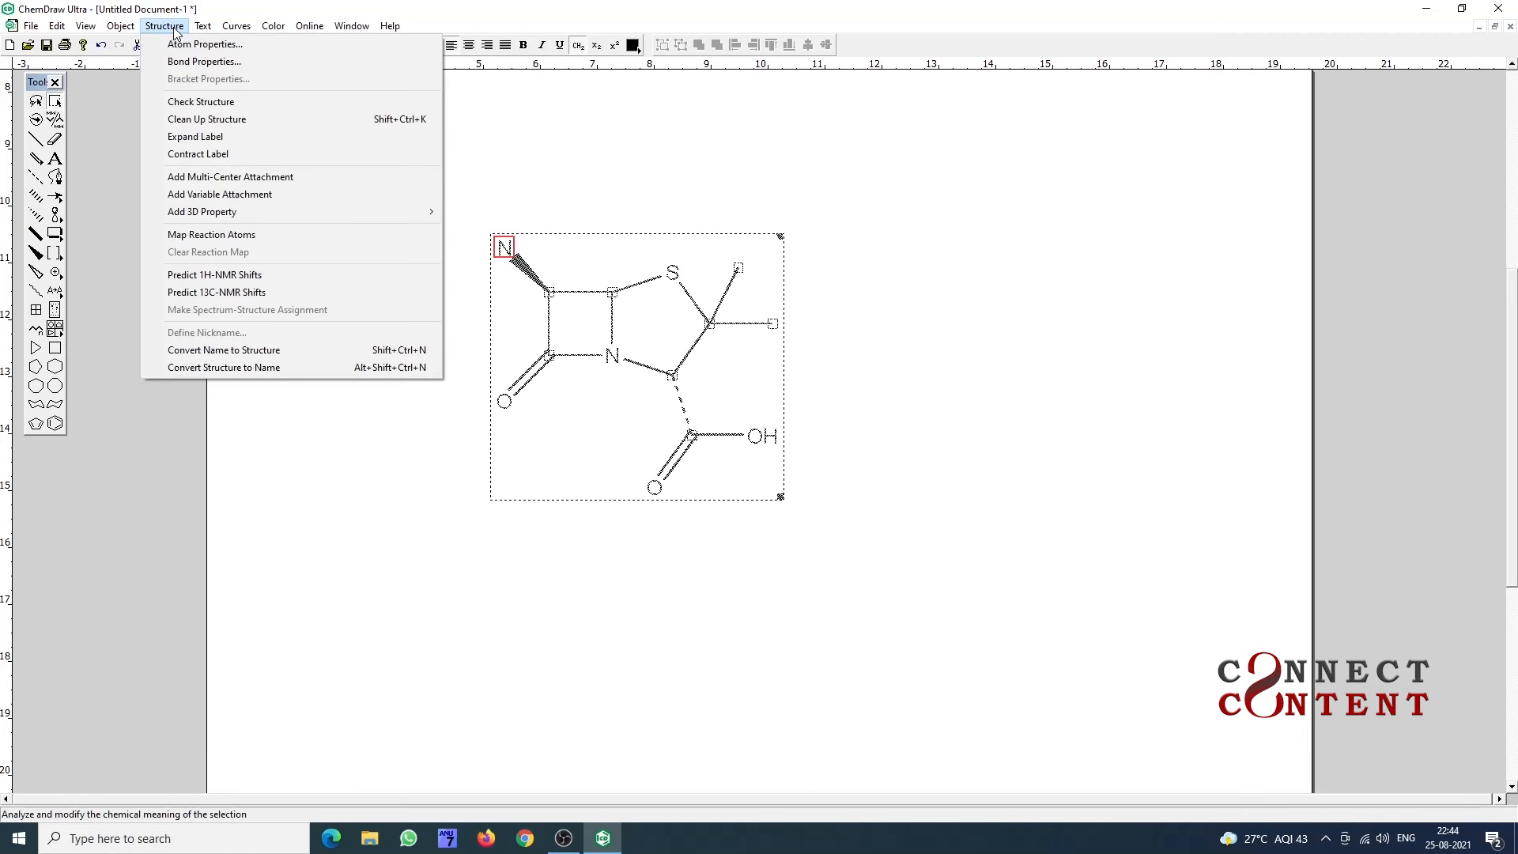
pyautogui.click(278, 367)
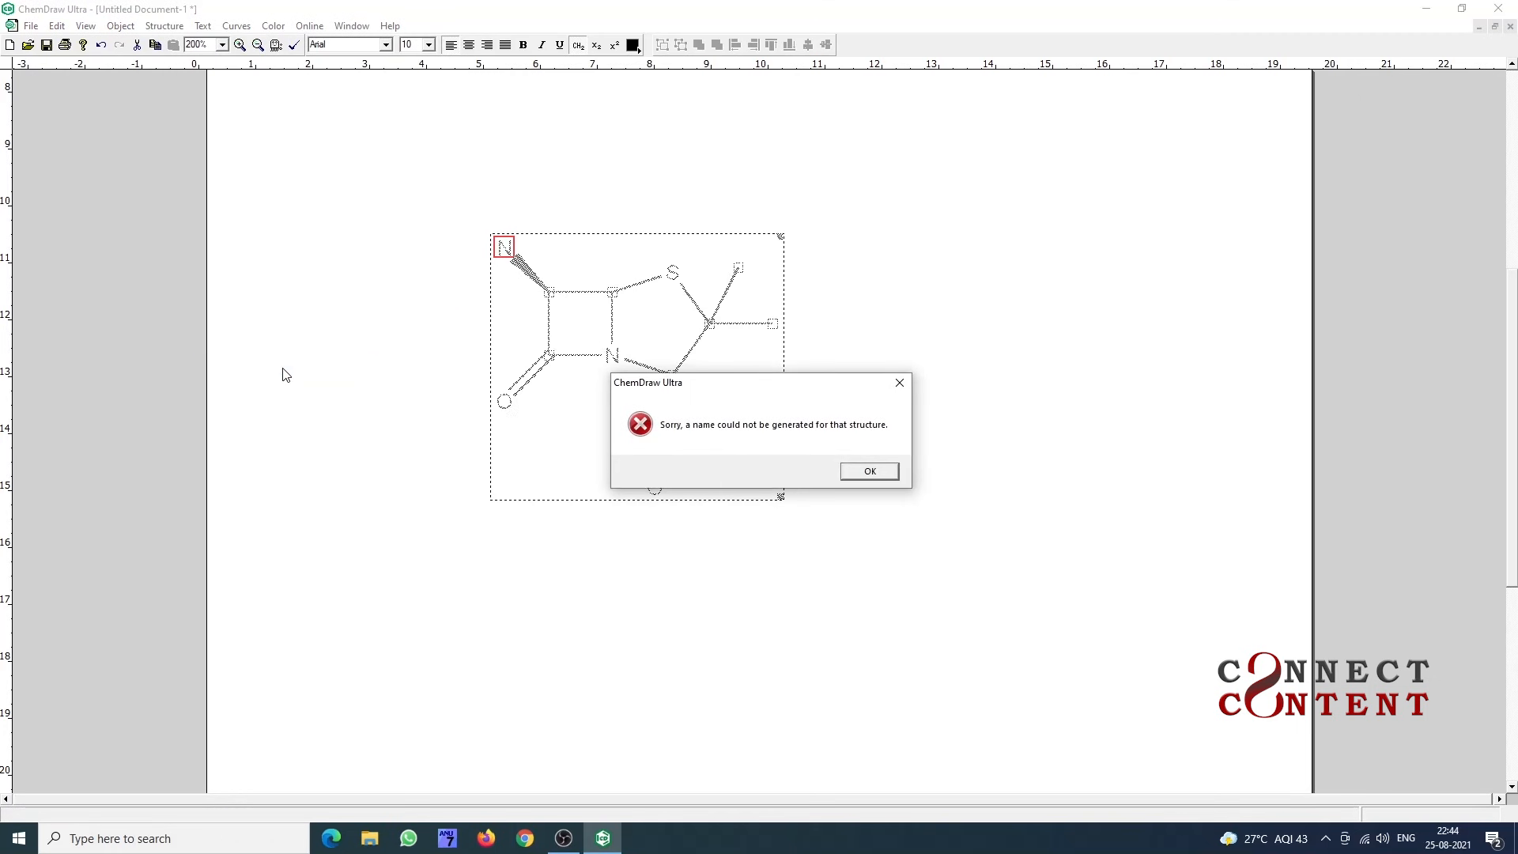
pyautogui.click(900, 382)
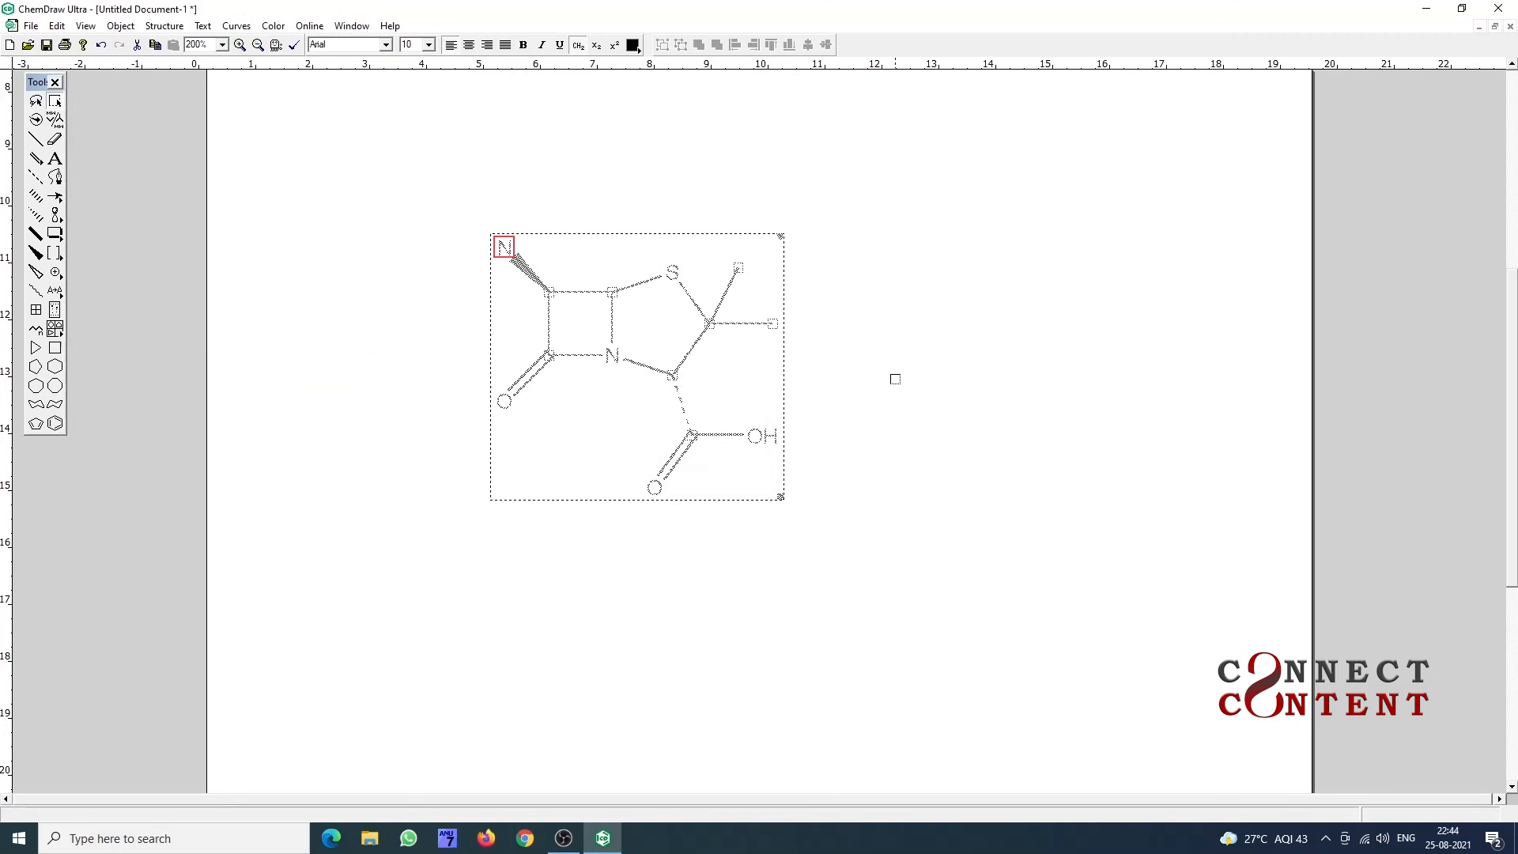
pyautogui.click(924, 342)
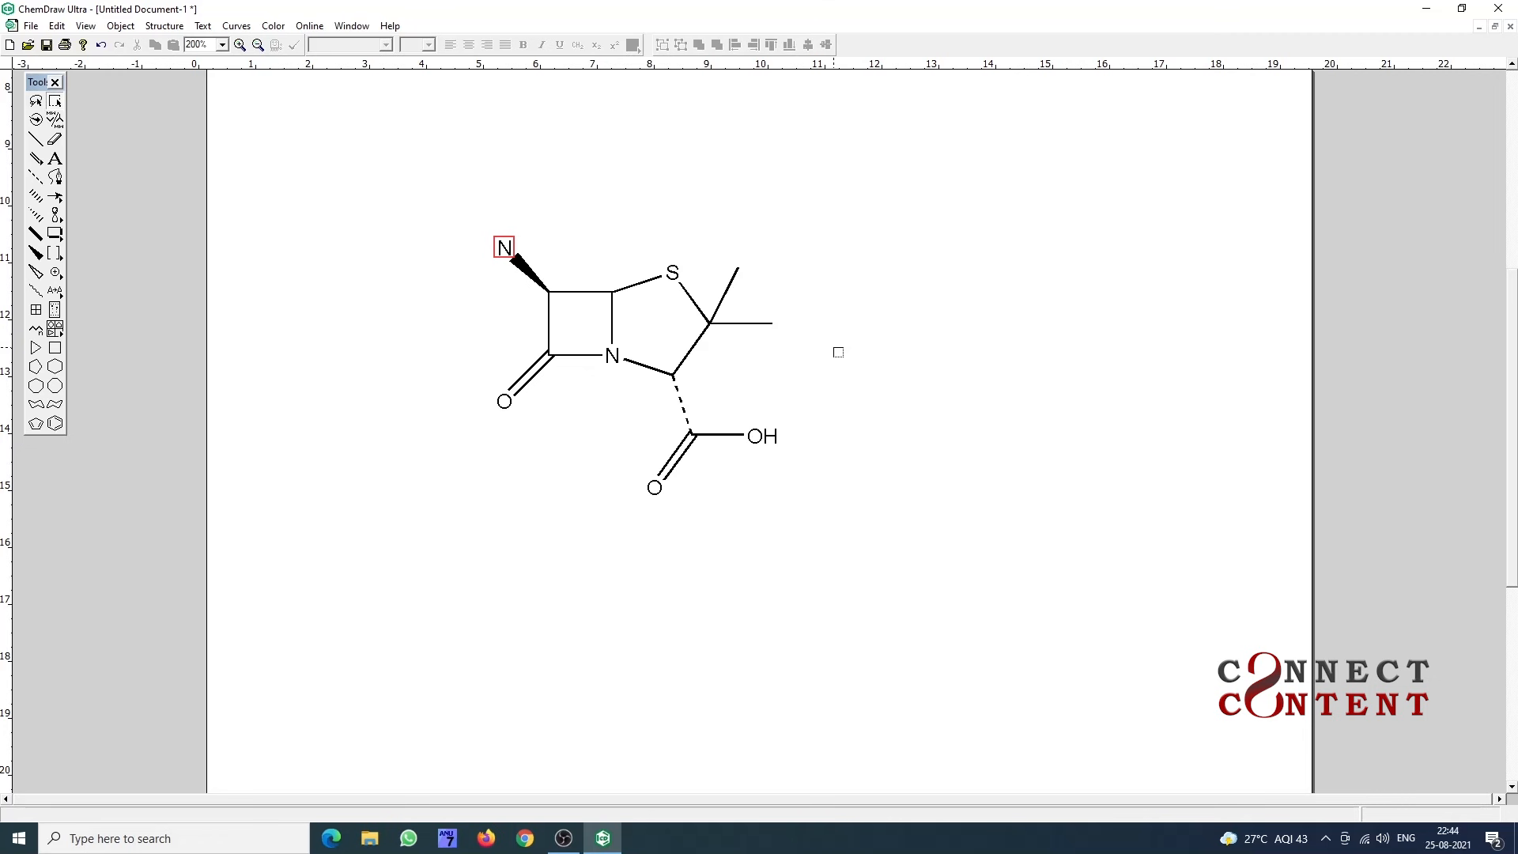
# - Add a vertical single bond above the wedge-bonded N and label its free end H
pyautogui.click(35, 140)
pyautogui.doubleClick(504, 248)
pyautogui.click(504, 247)
pyautogui.hotkey('ctrl', 'z')
pyautogui.moveTo(505, 249); pyautogui.dragTo(504, 211)
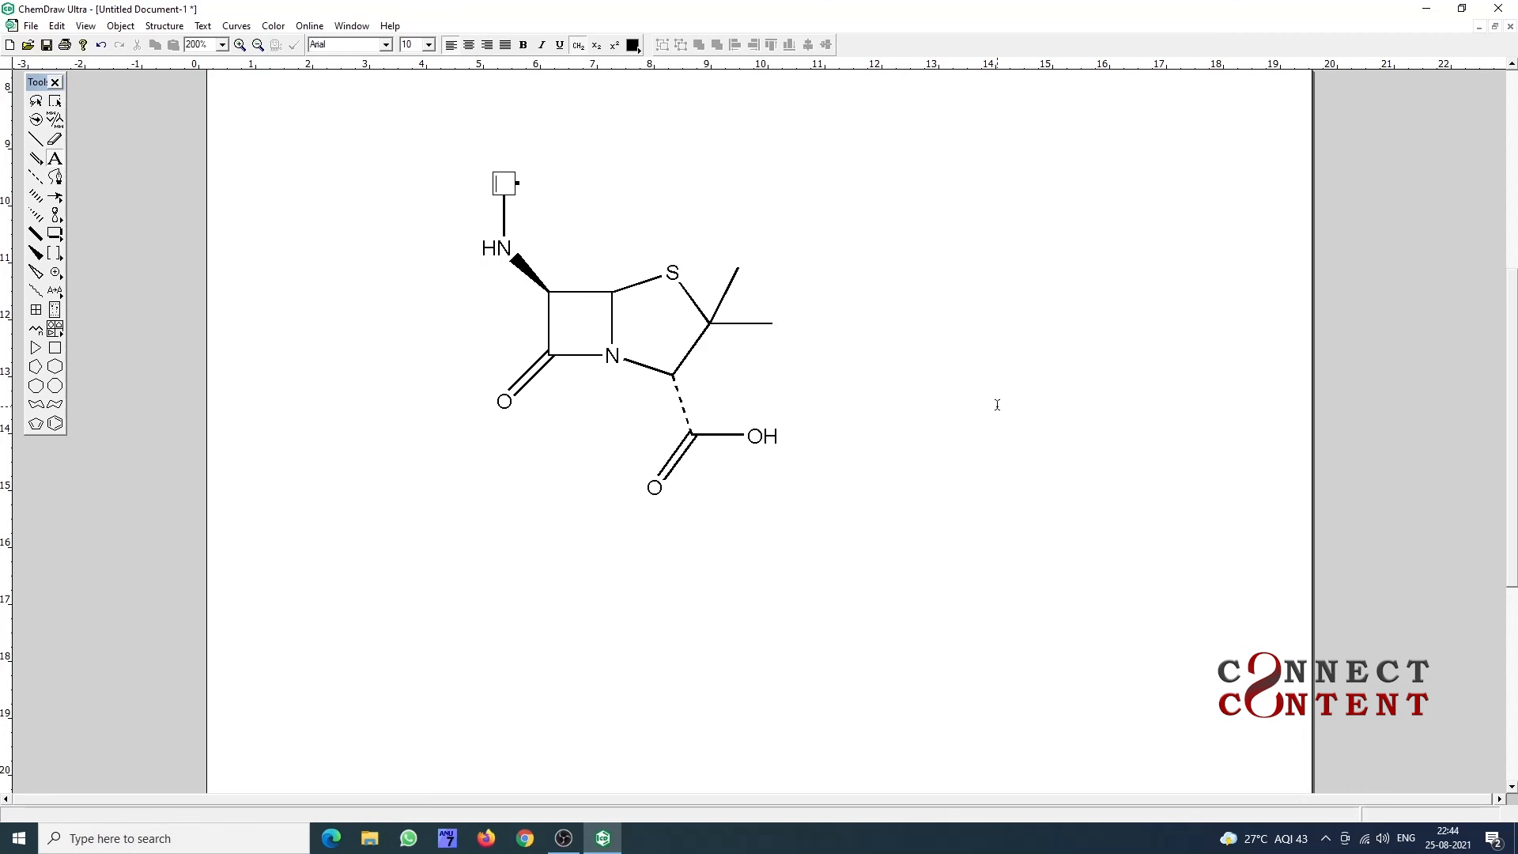
pyautogui.write('H')
# - Extend a zigzag chain of three single bonds leftward from the wedge-bonded N
pyautogui.click(36, 139)
pyautogui.click(502, 247)
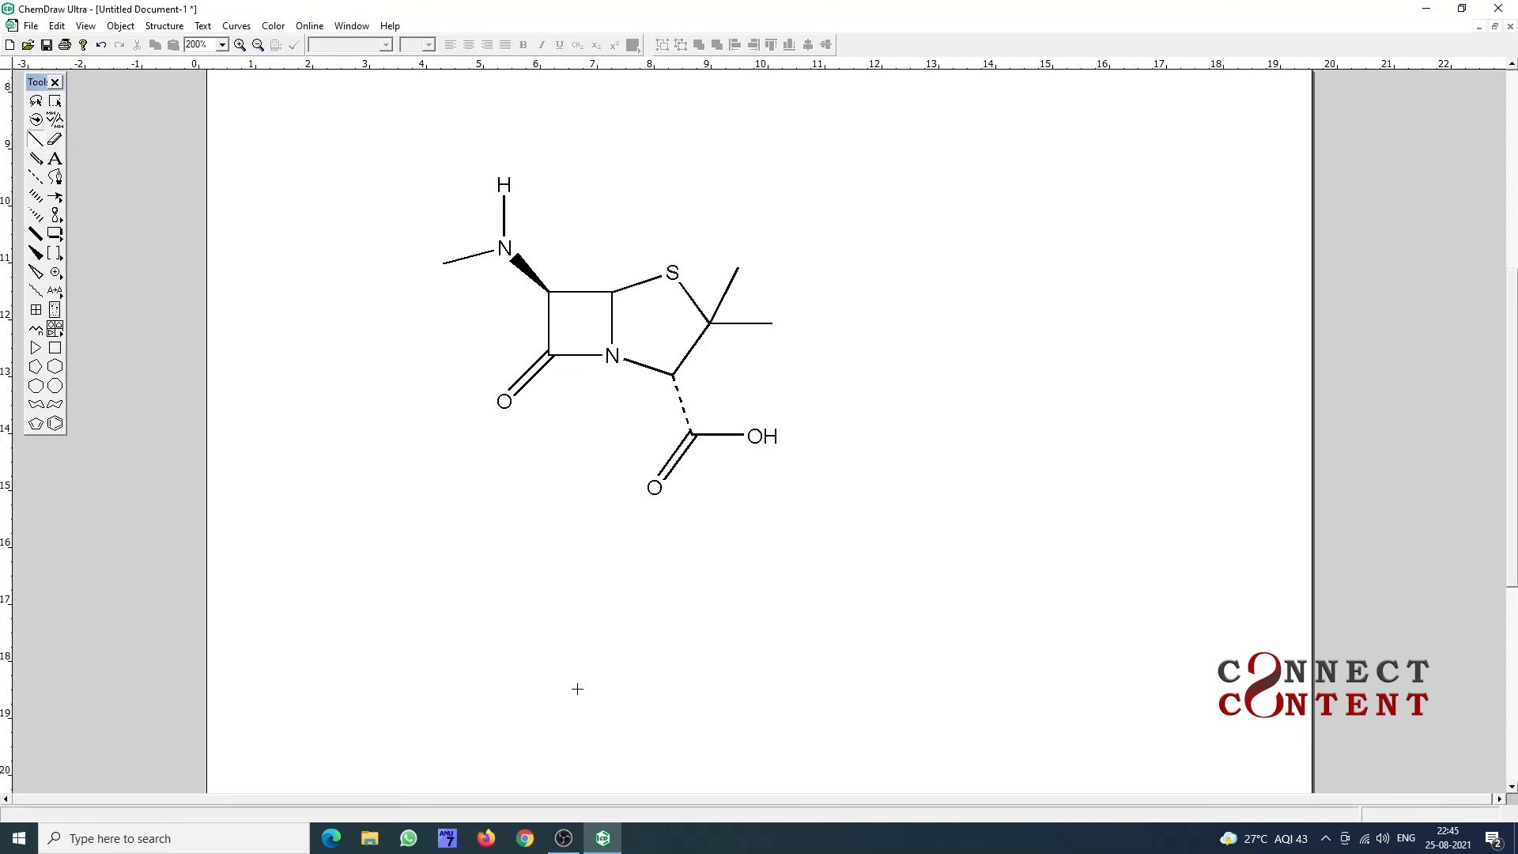
pyautogui.click(443, 264)
pyautogui.hotkey('ctrl', 'z')
pyautogui.moveTo(444, 264); pyautogui.dragTo(423, 255)
pyautogui.hotkey('ctrl', 'z')
pyautogui.moveTo(447, 263); pyautogui.dragTo(431, 257)
pyautogui.click(388, 233)
# - Label the free left end of the zigzag chain O
pyautogui.click(55, 159)
pyautogui.click(333, 265)
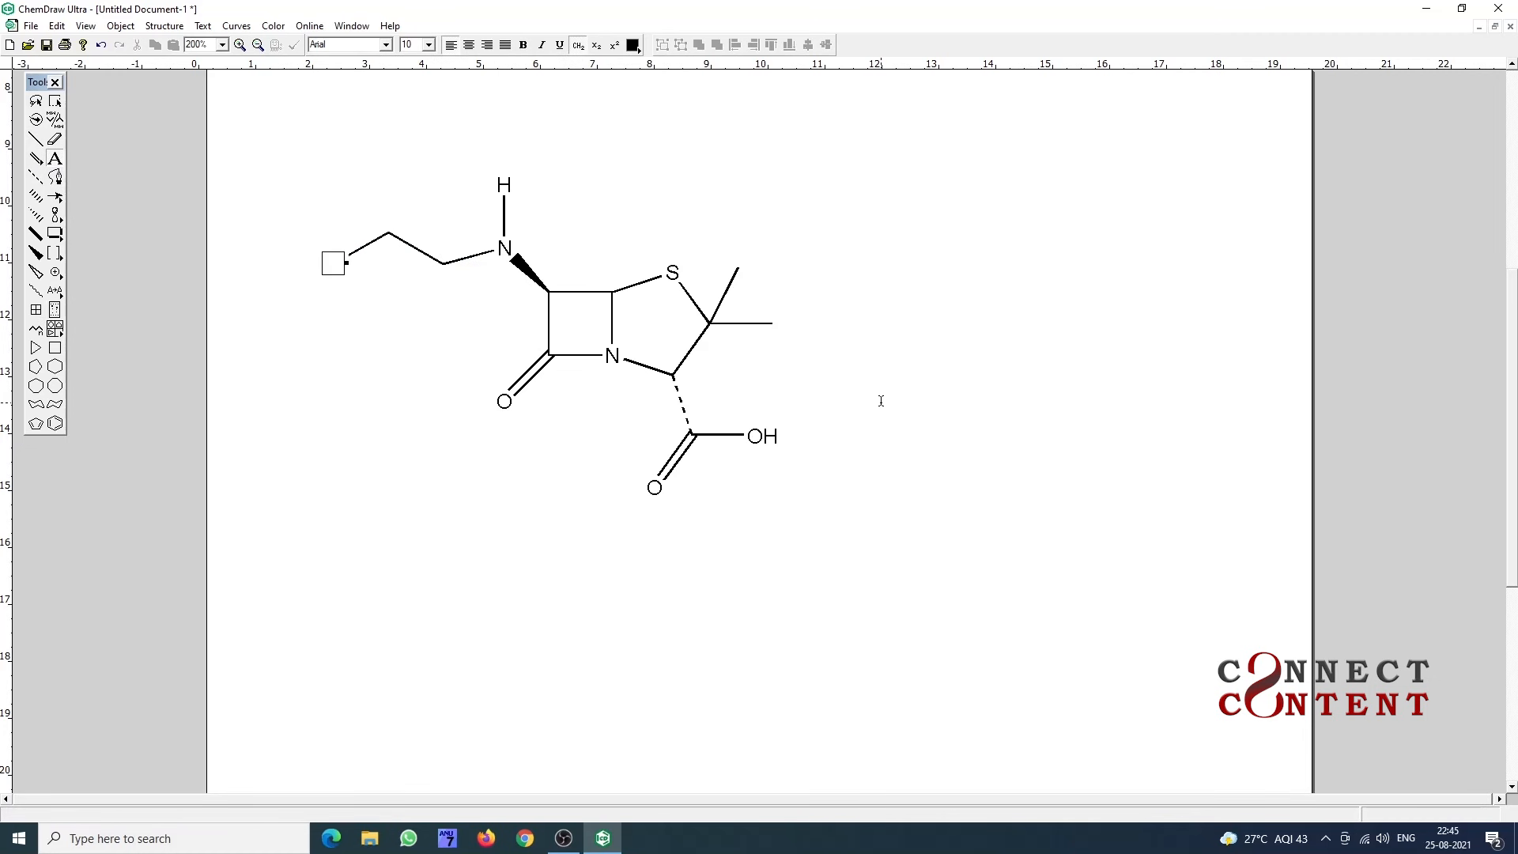
pyautogui.write('O')
# - Add a single bond to the chain's O and attach a benzene ring at its free end
pyautogui.click(36, 139)
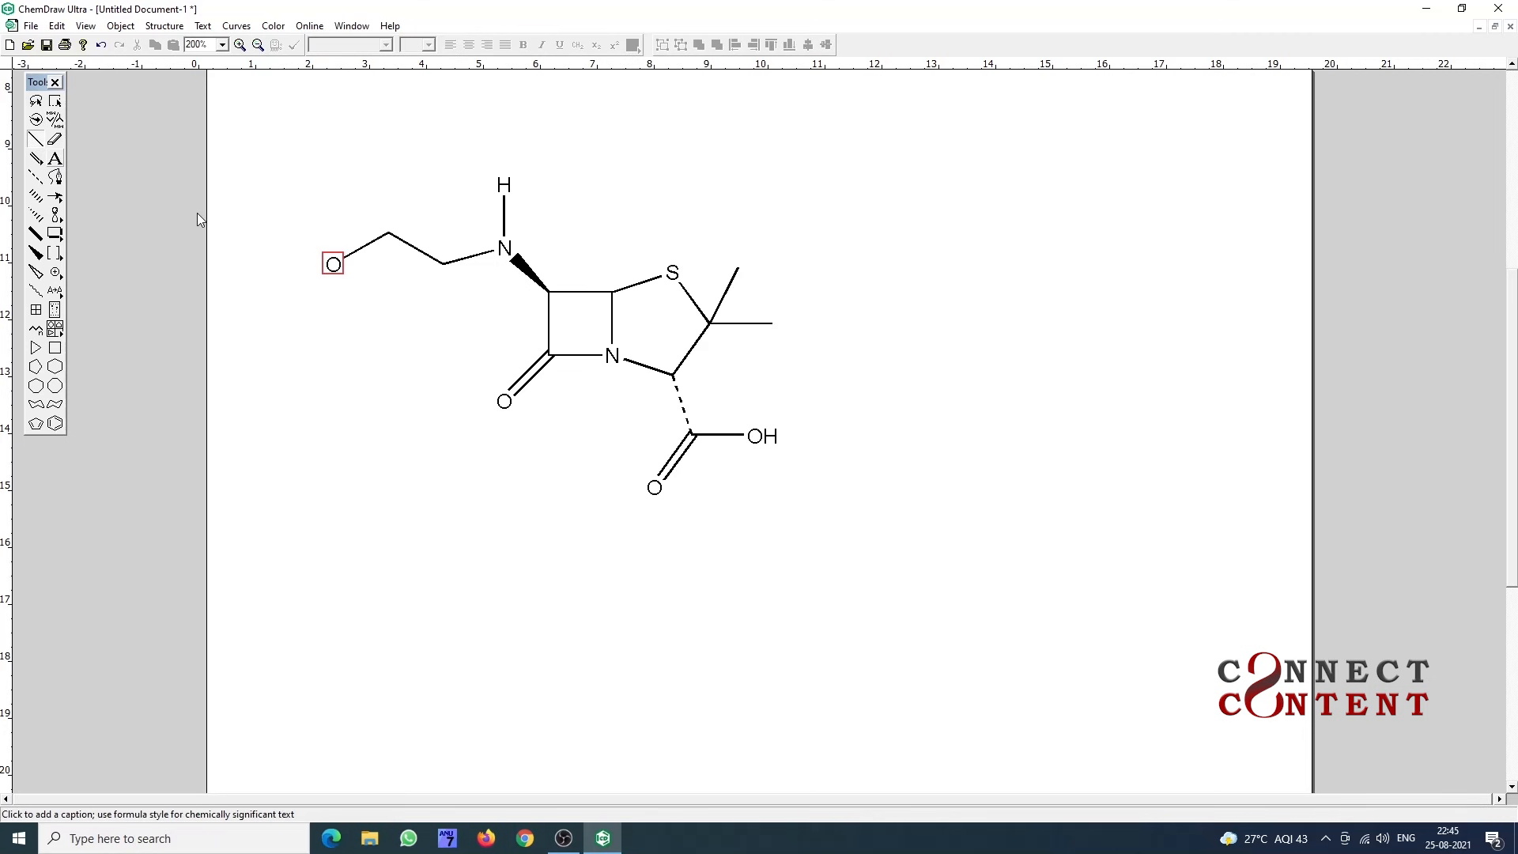
pyautogui.click(331, 260)
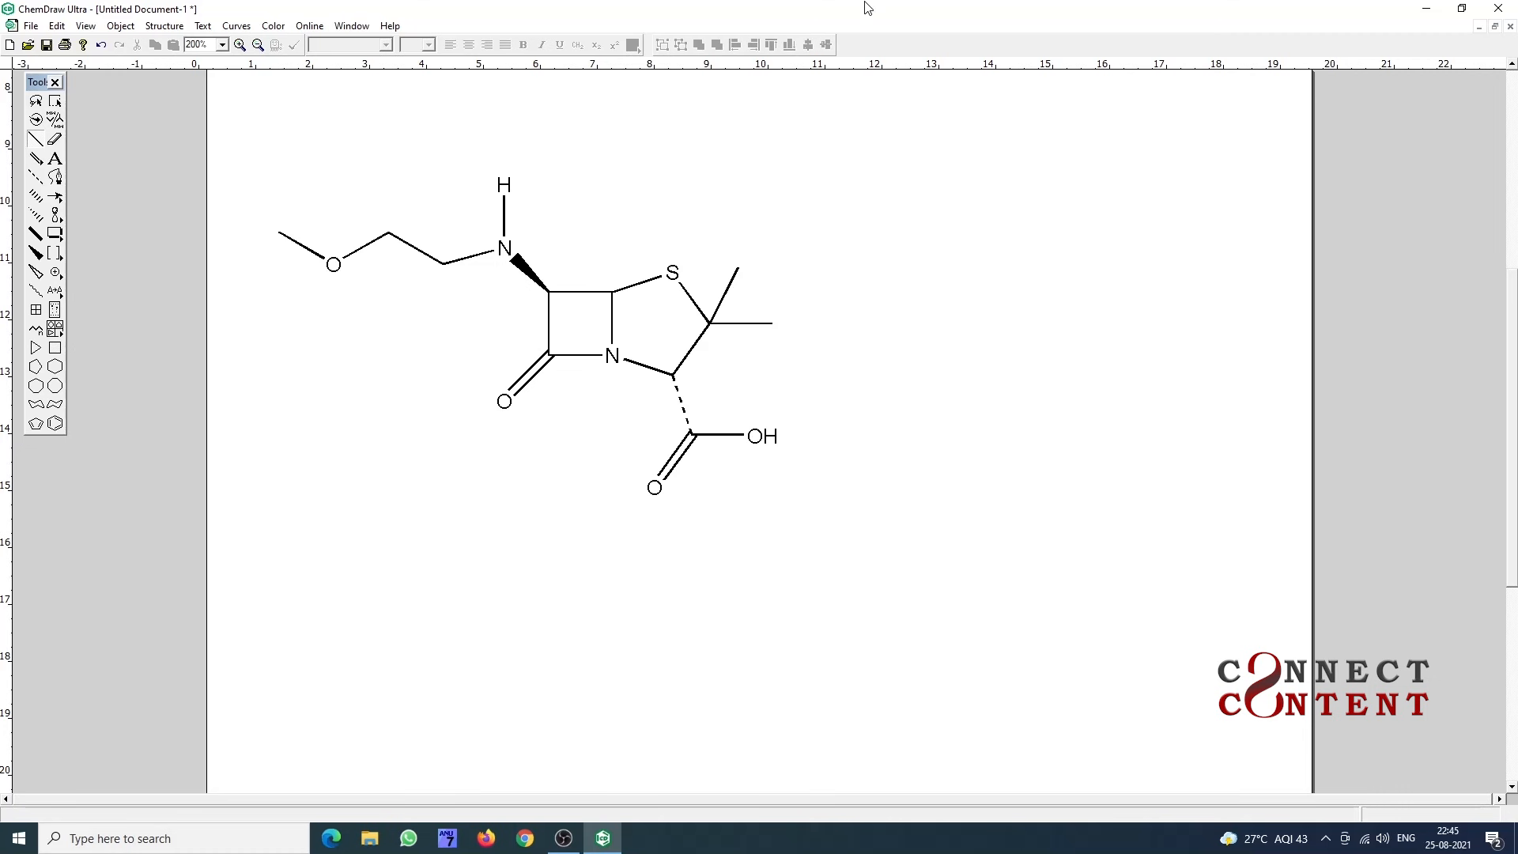
pyautogui.click(56, 424)
pyautogui.click(286, 235)
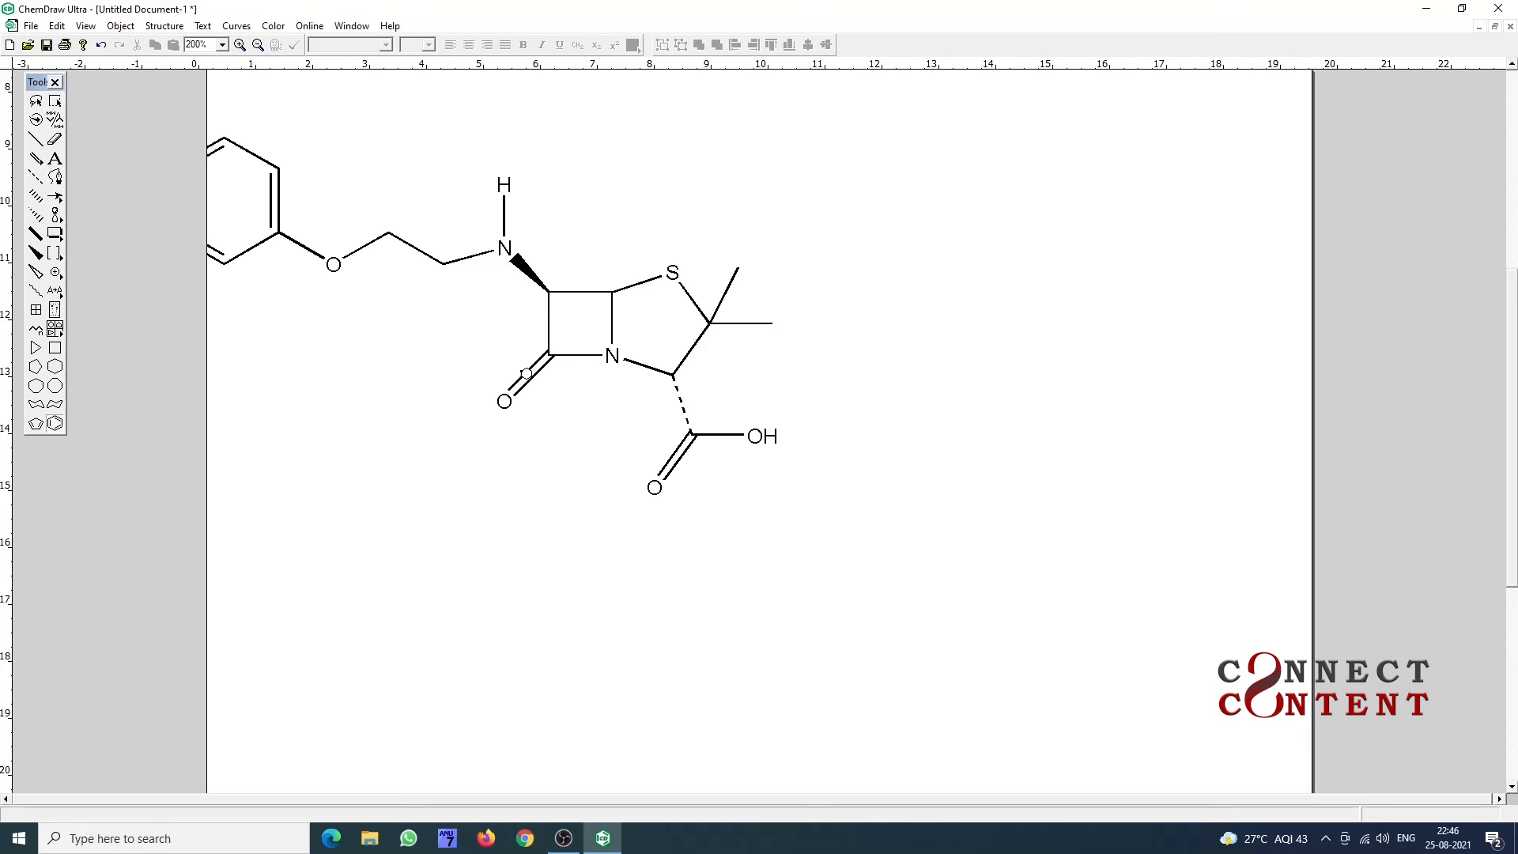
# - Move the whole structure right and down so it lies fully on the page and convert it to its chemical name
pyautogui.doubleClick(59, 100)
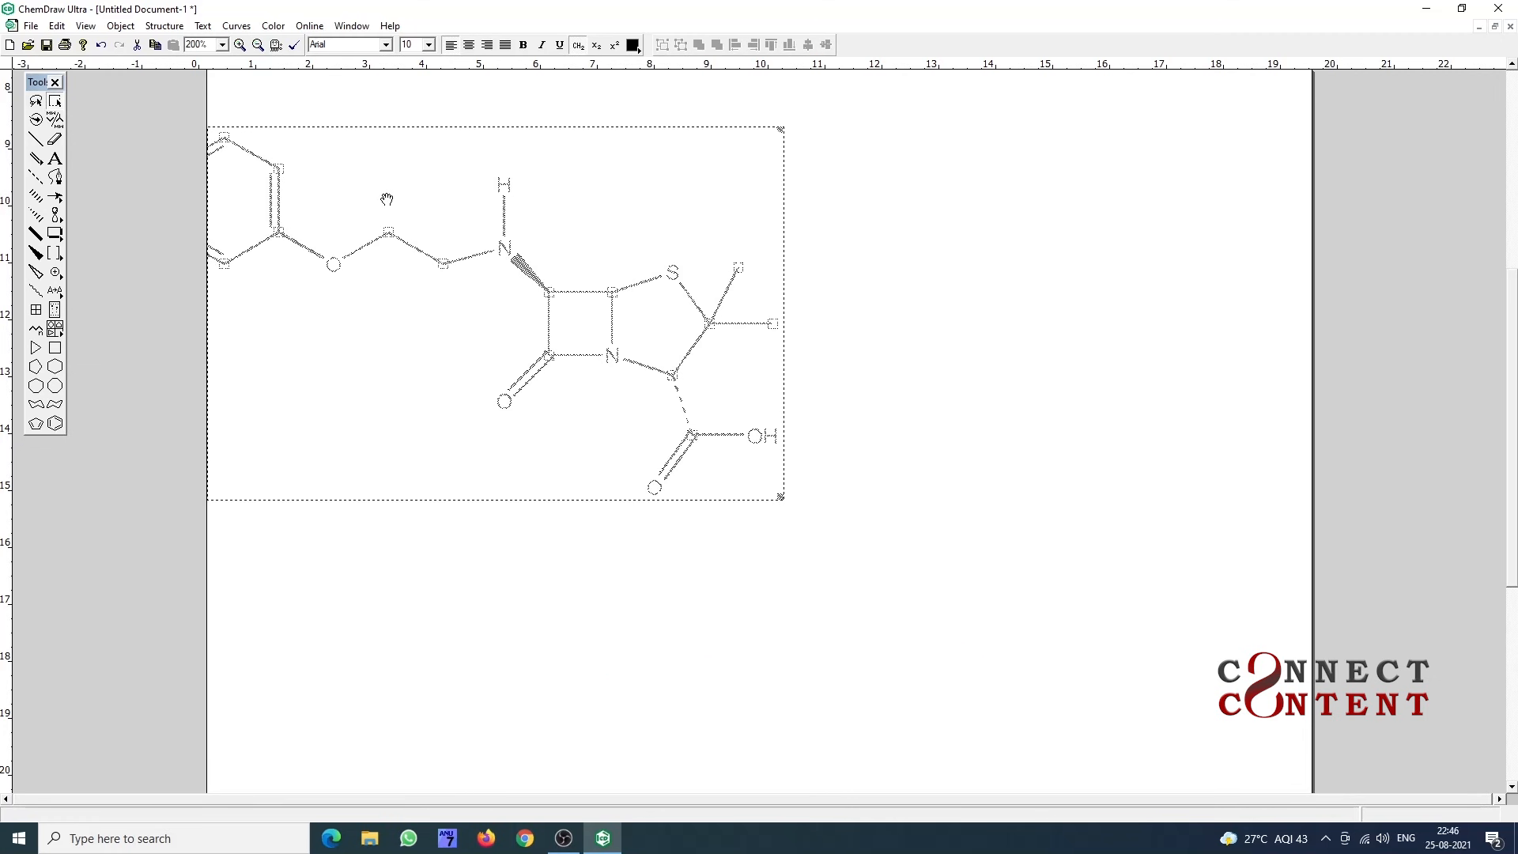
pyautogui.moveTo(386, 199); pyautogui.dragTo(564, 269)
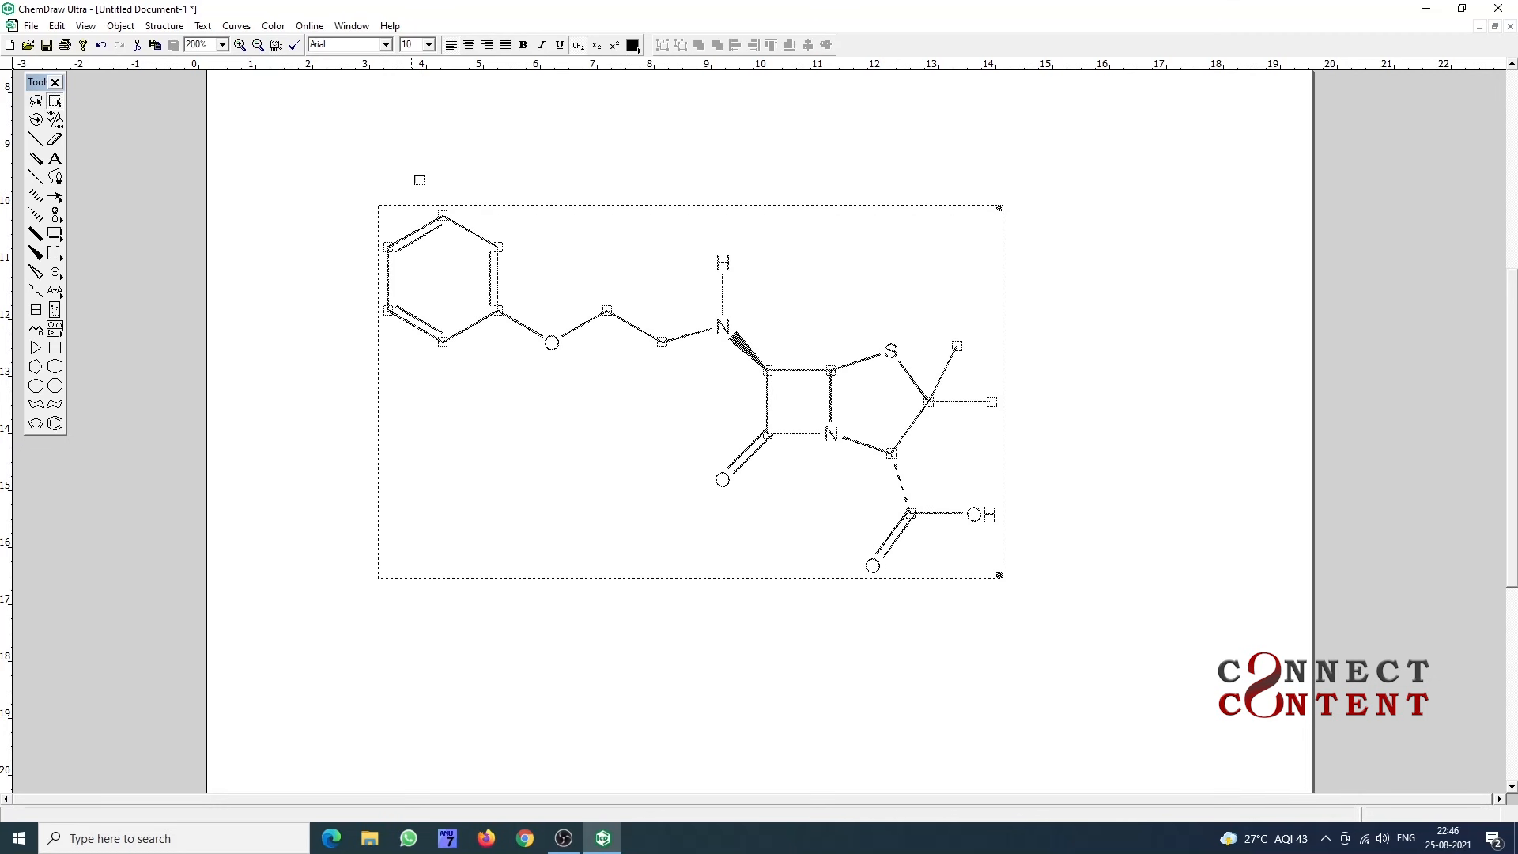
pyautogui.click(162, 26)
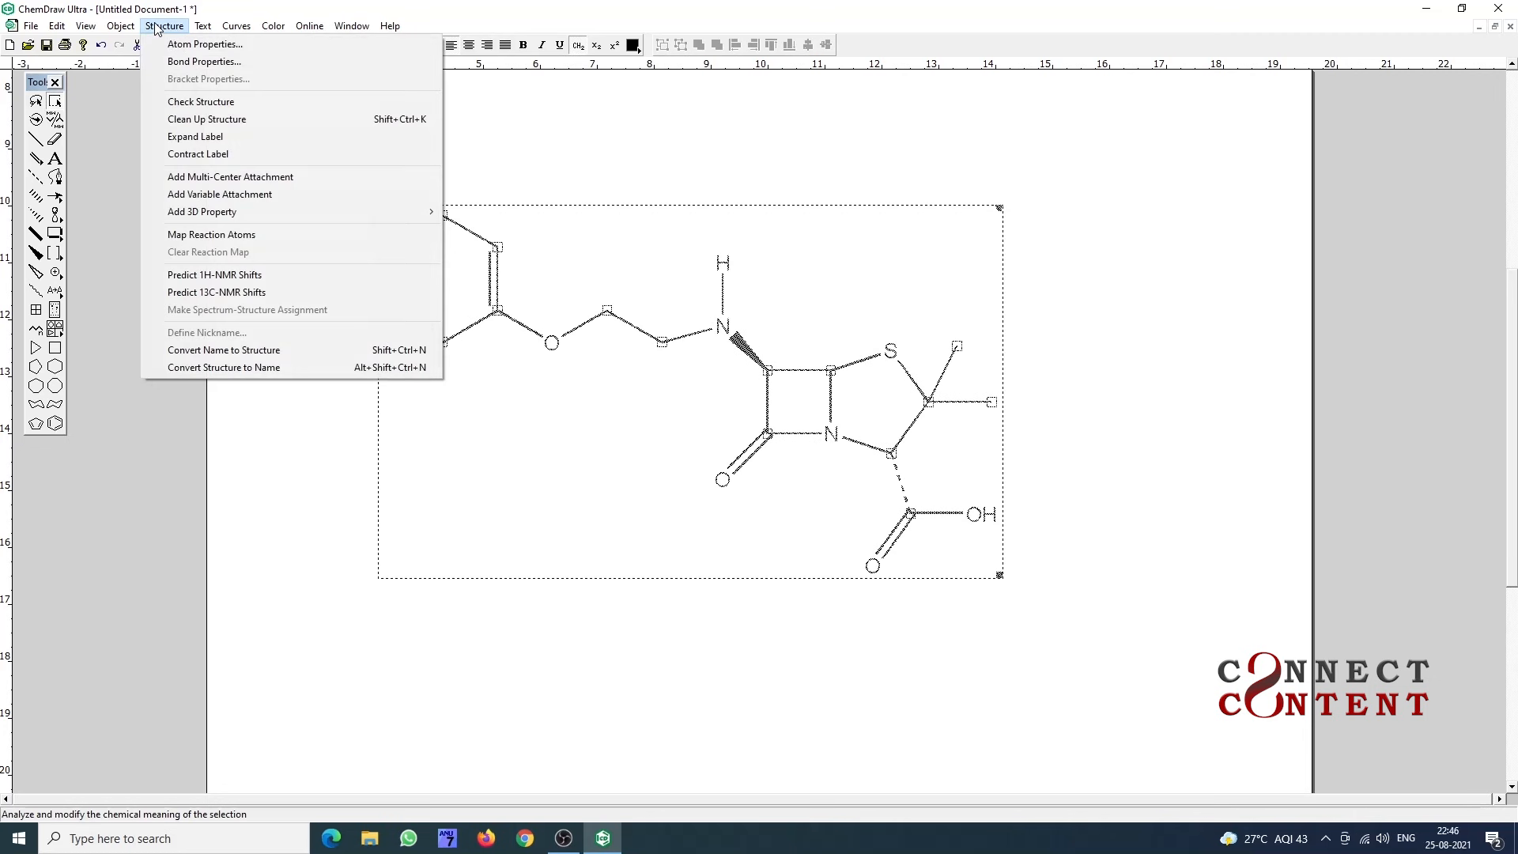
pyautogui.click(263, 366)
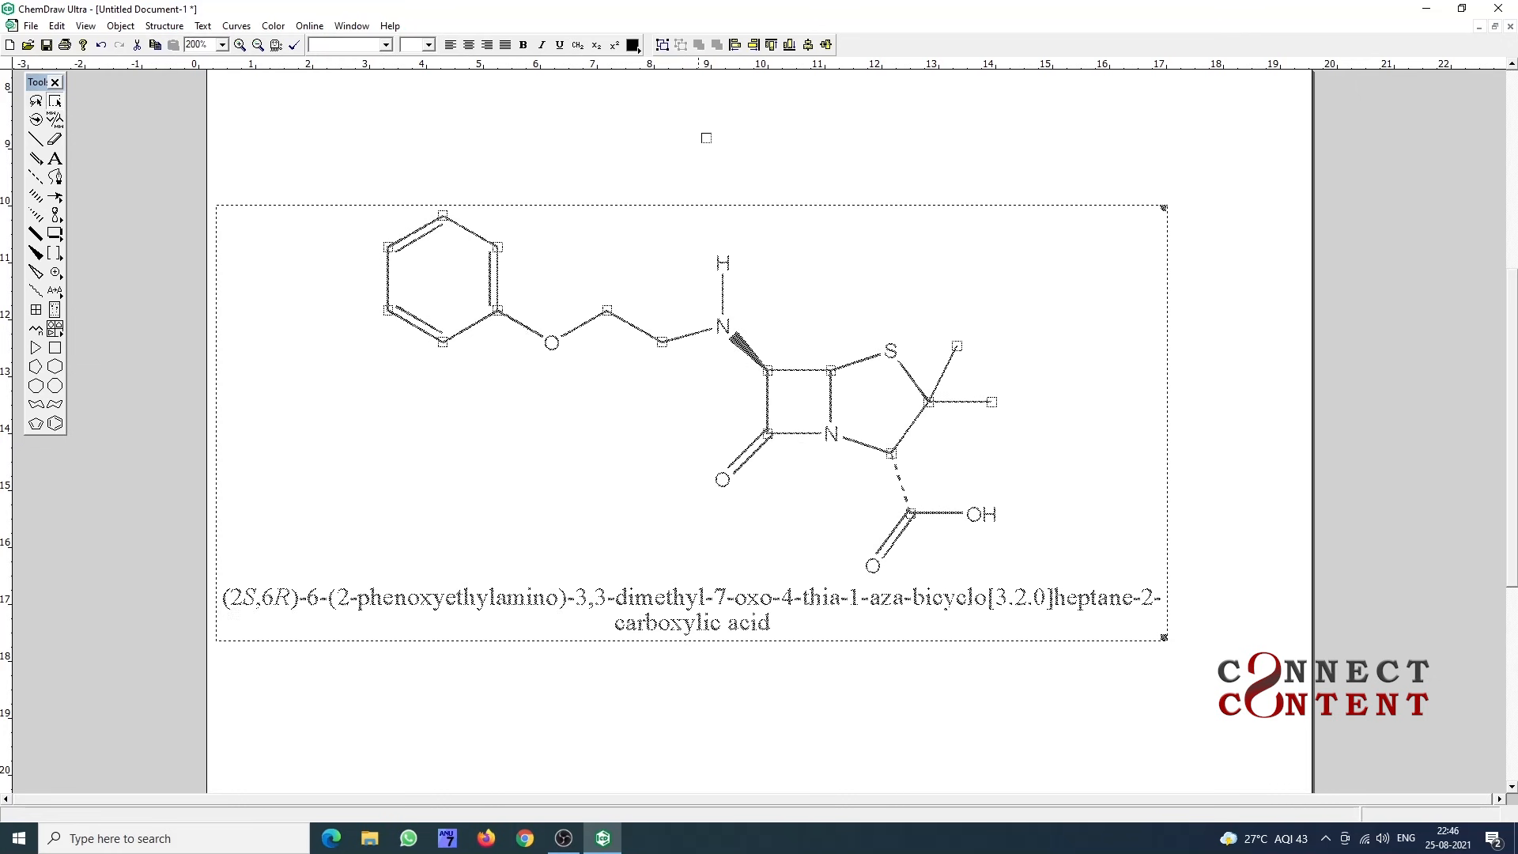
pyautogui.click(719, 142)
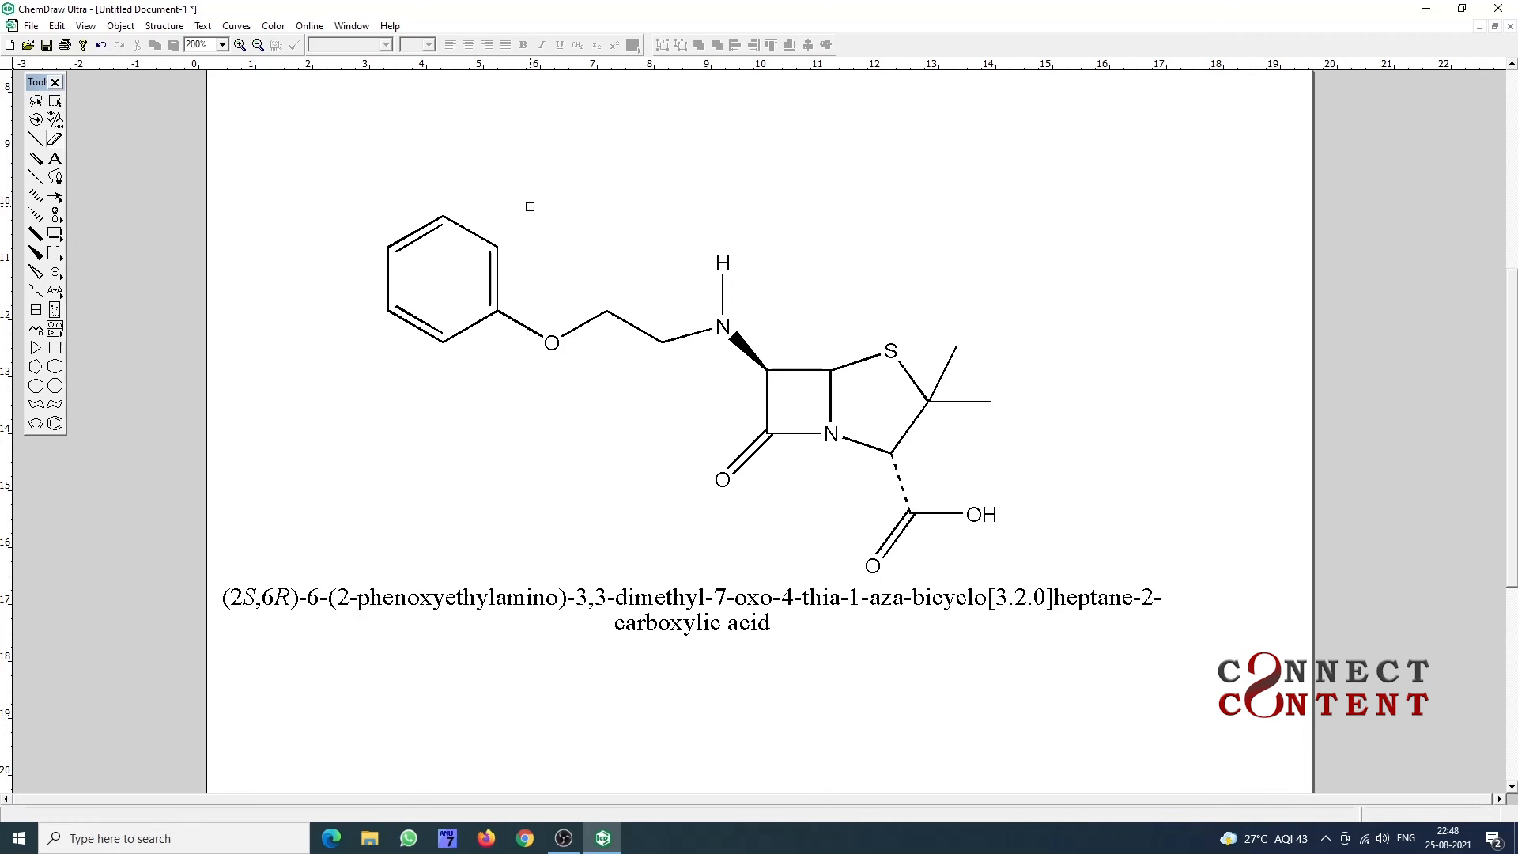
# - Erase the benzene ring with its O, the carboxylic acid group with its leftover fragment, and the name caption
pyautogui.moveTo(489, 225)
pyautogui.mouseDown()
pyautogui.moveTo(455, 250)
pyautogui.moveTo(394, 207)
pyautogui.moveTo(469, 288)
pyautogui.moveTo(525, 225)
pyautogui.mouseUp()
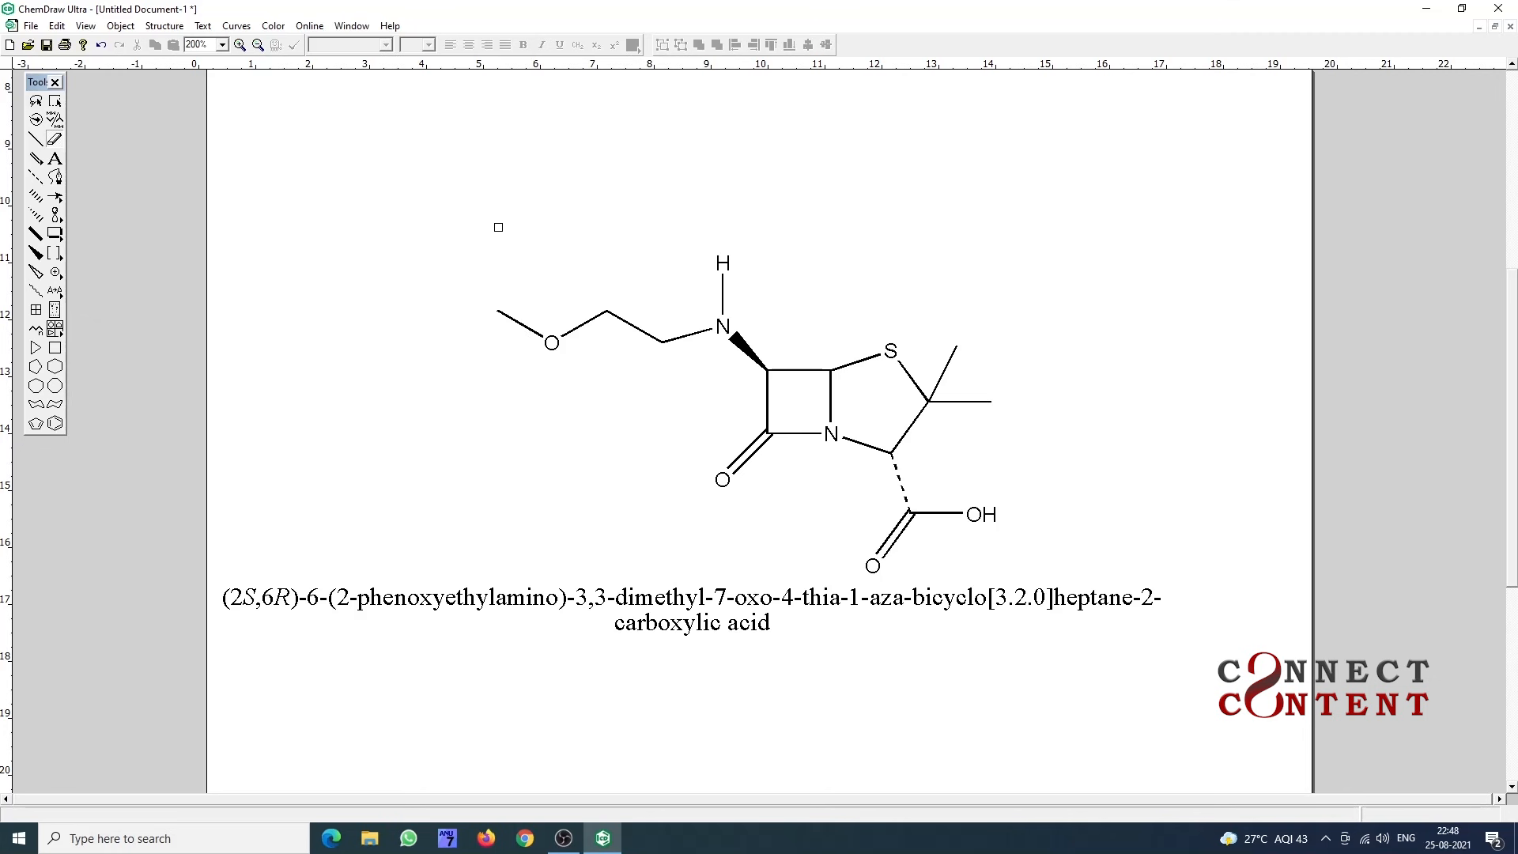
pyautogui.moveTo(479, 348); pyautogui.dragTo(535, 329)
pyautogui.click(908, 516)
pyautogui.click(940, 513)
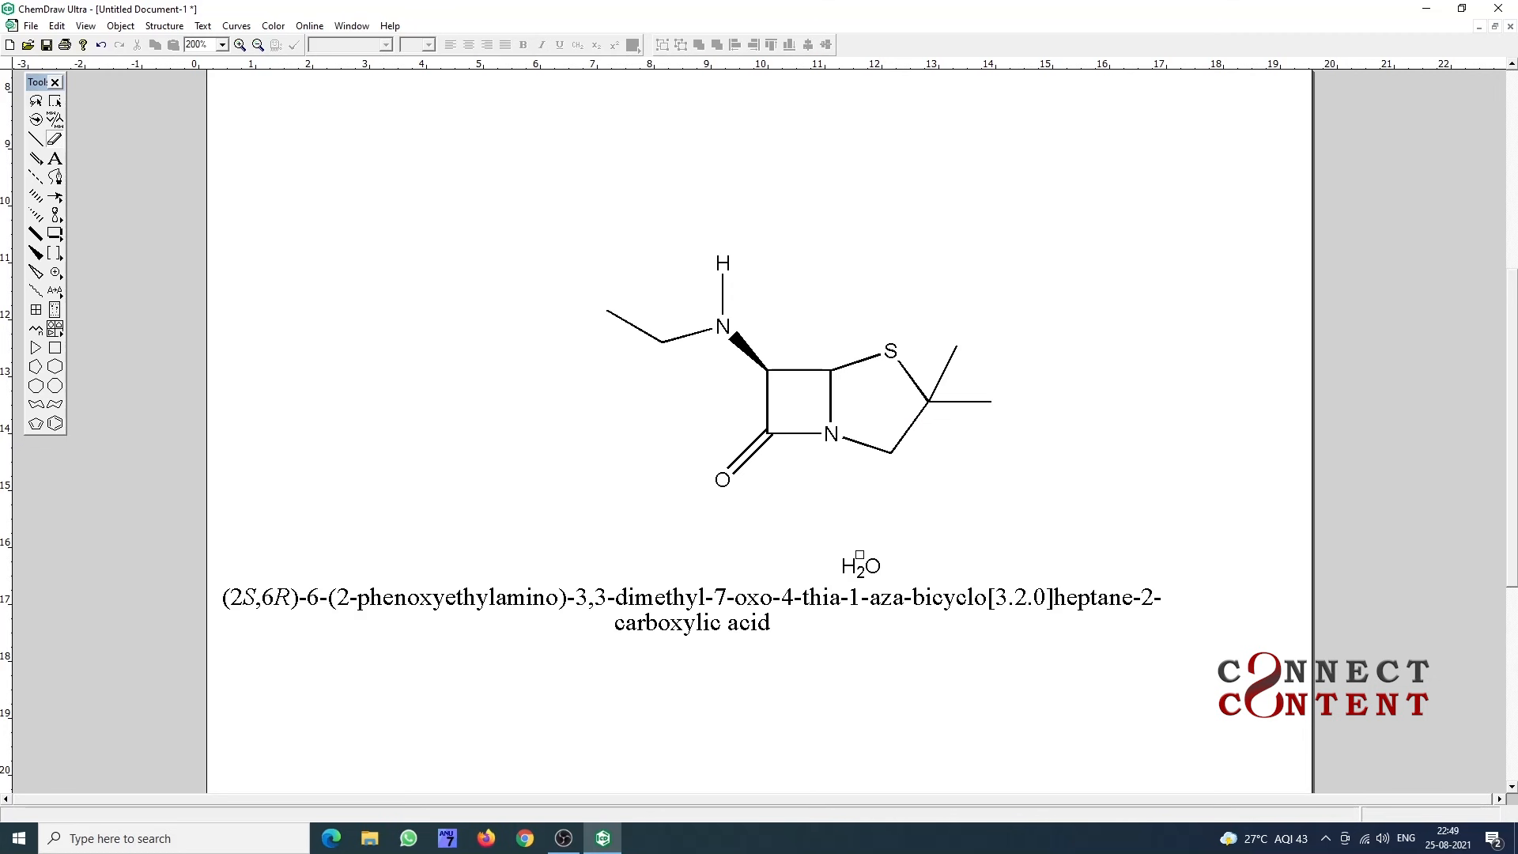
pyautogui.click(859, 557)
pyautogui.click(615, 612)
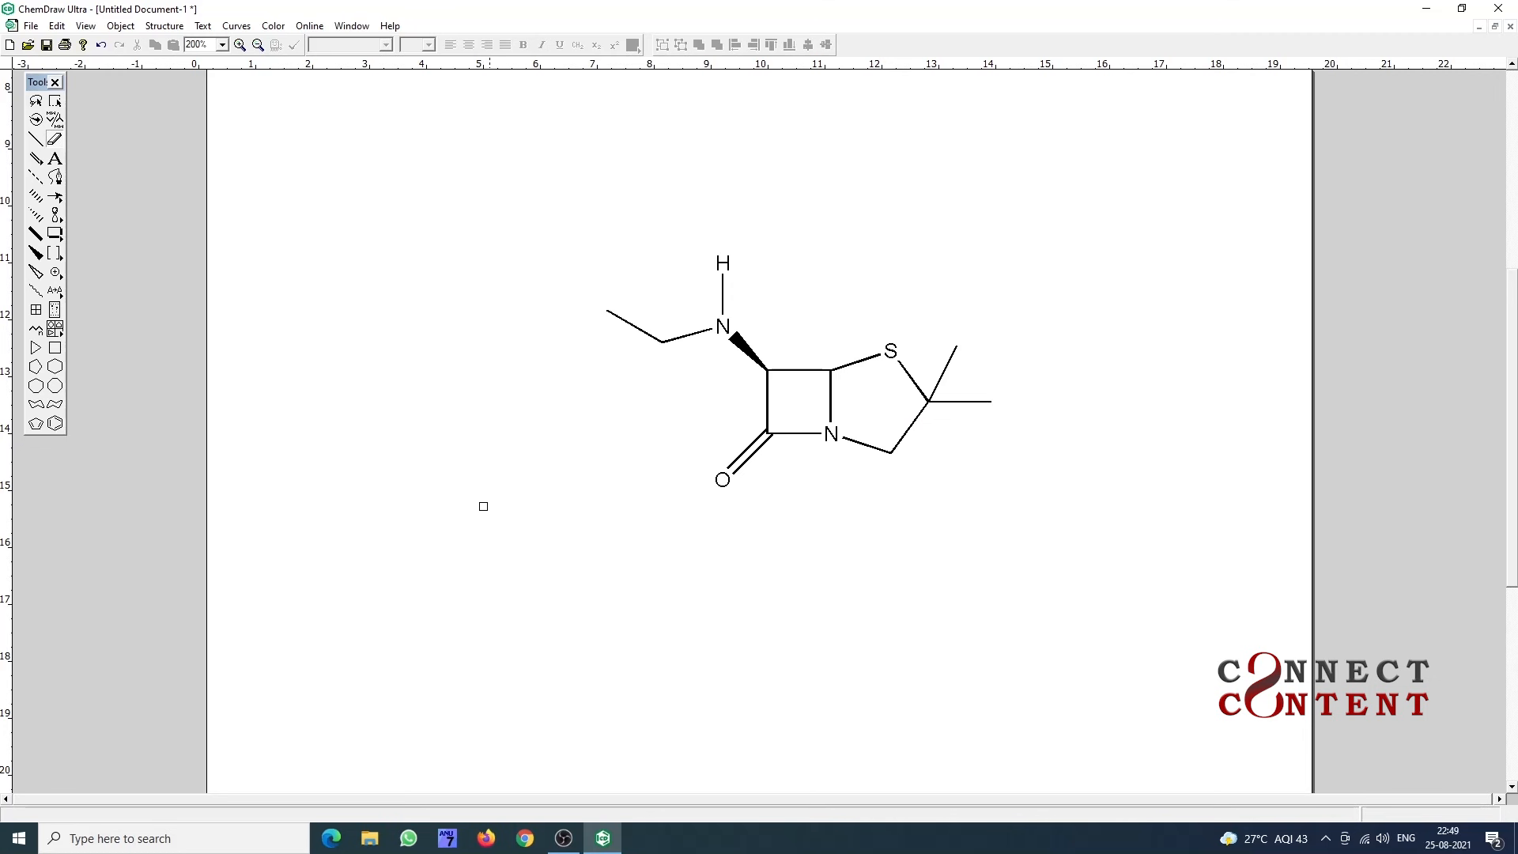
# - Erase both methyl groups and the lower-right corner atom of the five-membered ring
pyautogui.click(955, 341)
pyautogui.click(964, 403)
pyautogui.click(890, 455)
pyautogui.click(35, 140)
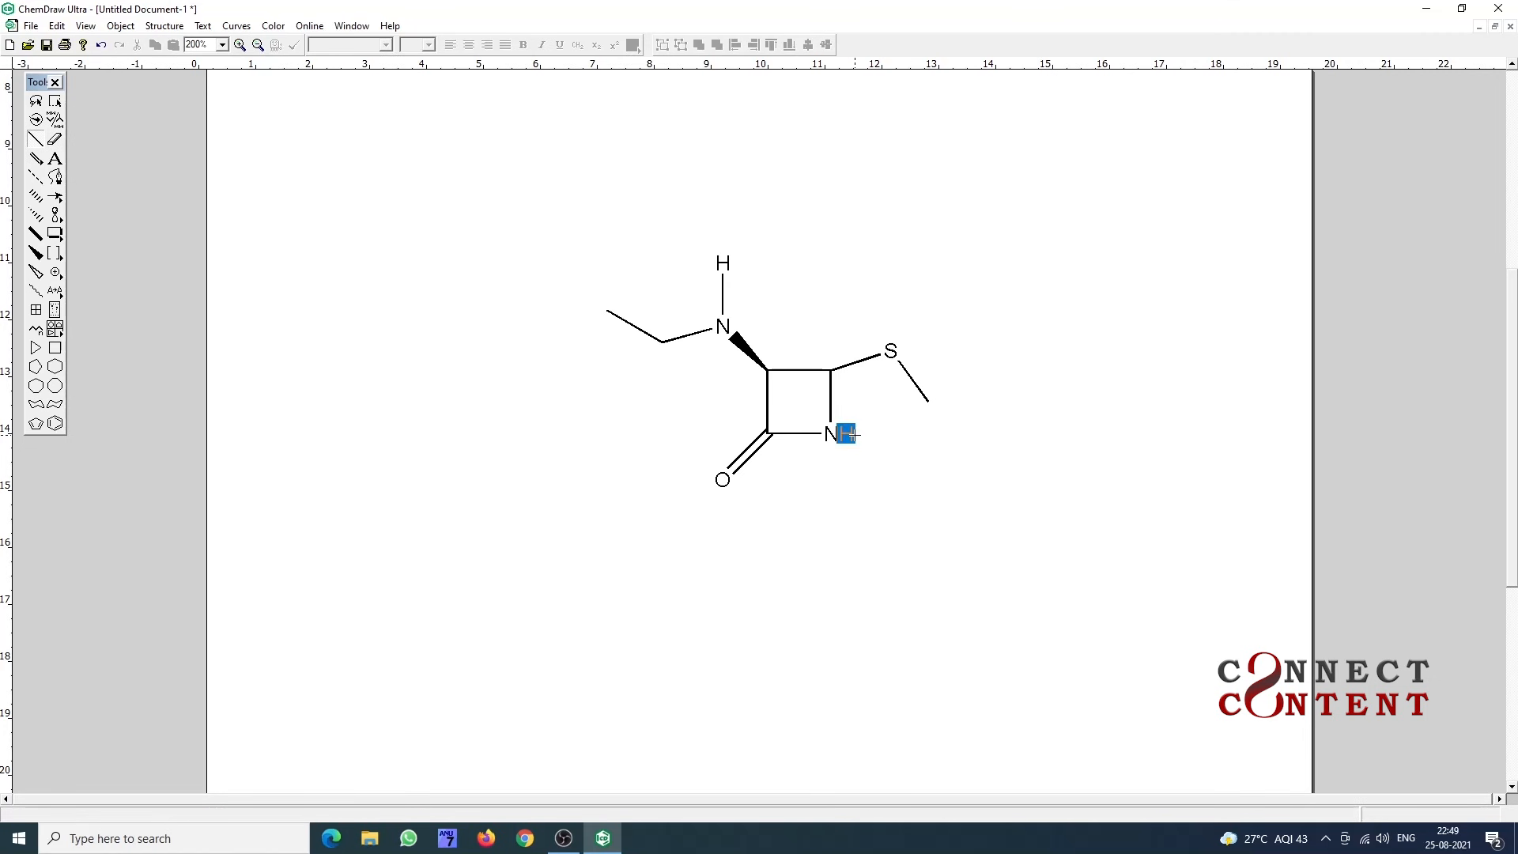
pyautogui.moveTo(830, 433); pyautogui.dragTo(861, 471)
pyautogui.click(926, 405)
pyautogui.moveTo(912, 473); pyautogui.dragTo(875, 477)
pyautogui.hotkey('ctrl', 'z')
pyautogui.hotkey('ctrl', 'z')
pyautogui.hotkey('ctrl', 'z')
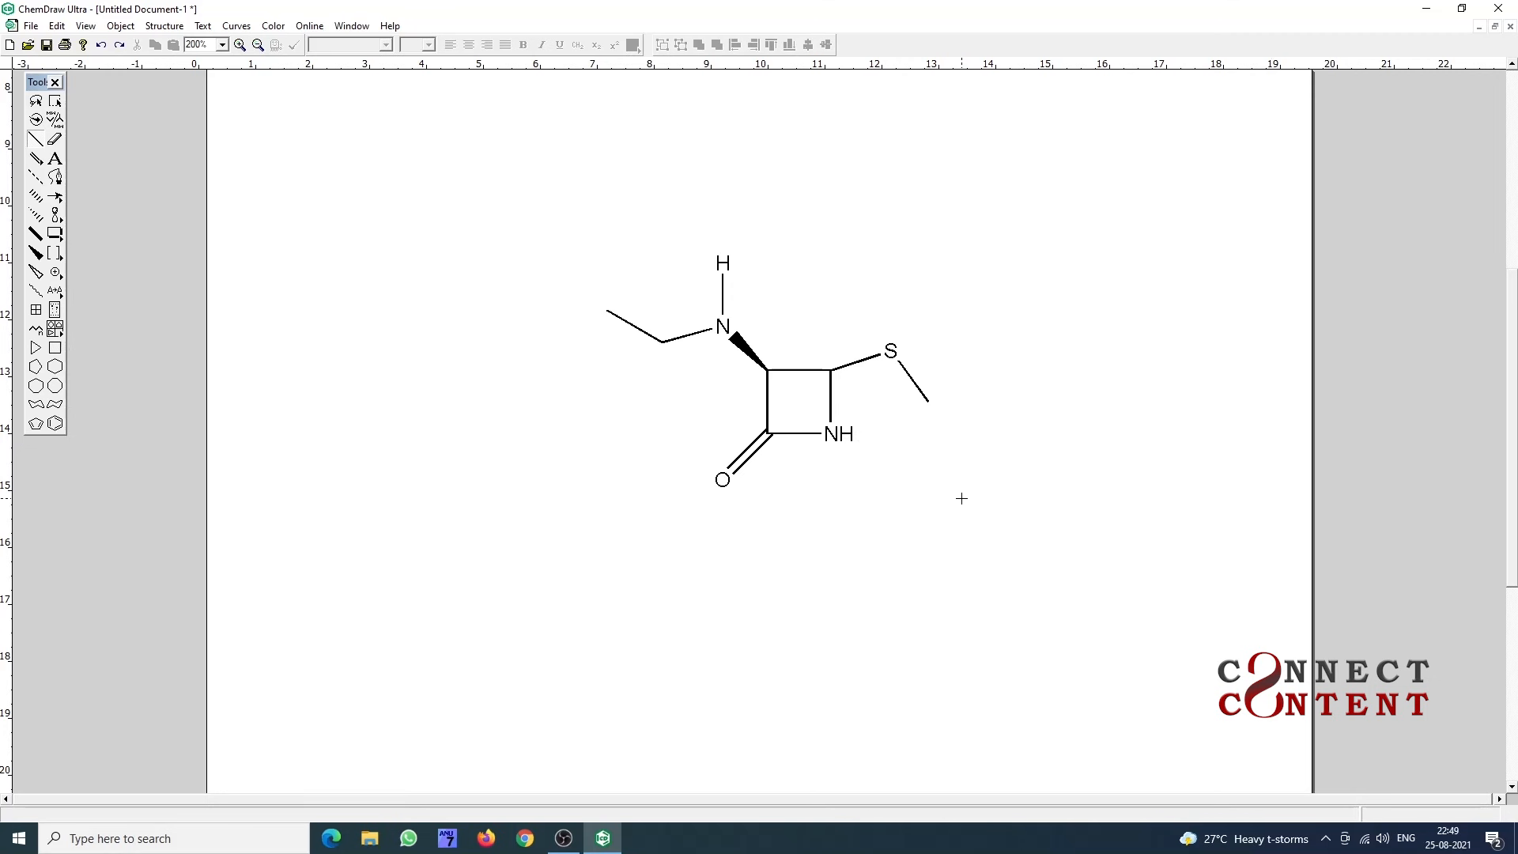
pyautogui.hotkey('ctrl', 'z')
# - Erase the five-membered ring's lower-right carbon and the carbon attached to S, leaving only the four-membered ring with S
pyautogui.click(54, 139)
pyautogui.click(896, 455)
pyautogui.click(928, 403)
# - Build a fused six-membered ring with single bonds from S around to the ring N, and make its lower-right bond double
pyautogui.click(37, 141)
pyautogui.click(892, 351)
pyautogui.click(945, 383)
pyautogui.moveTo(945, 400); pyautogui.dragTo(933, 416)
pyautogui.click(832, 434)
pyautogui.moveTo(928, 444); pyautogui.dragTo(886, 465)
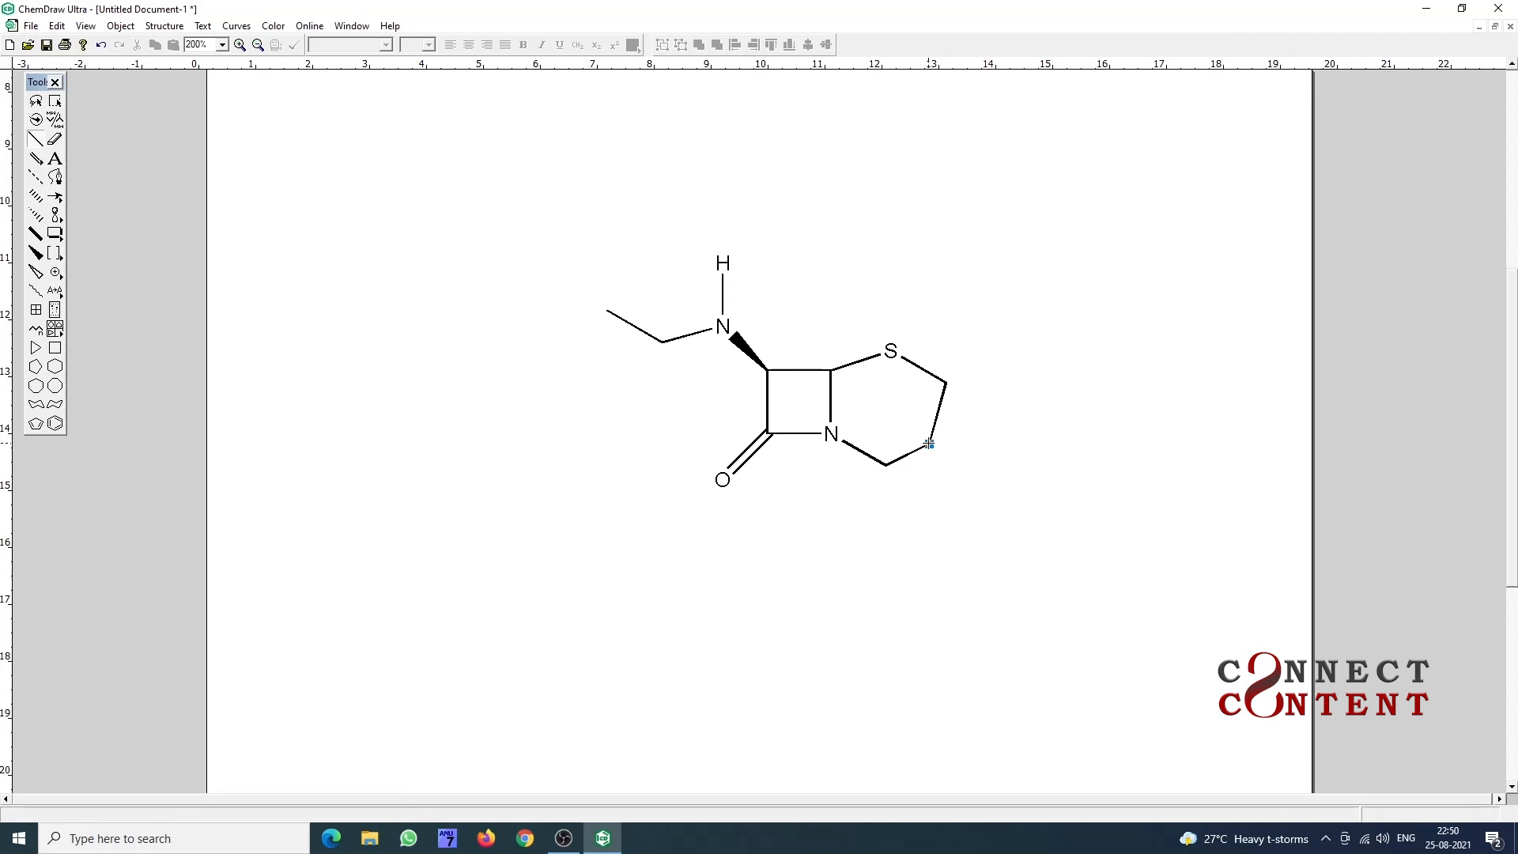
pyautogui.hotkey('ctrl', 'z')
pyautogui.moveTo(931, 443); pyautogui.dragTo(886, 466)
pyautogui.click(915, 456)
# - Add a single bond at the ring double bond's right carbon, and on its left carbon a downward bond branching into single and double bonds
pyautogui.click(930, 442)
pyautogui.click(884, 465)
pyautogui.moveTo(885, 528); pyautogui.dragTo(856, 546)
pyautogui.click(887, 529)
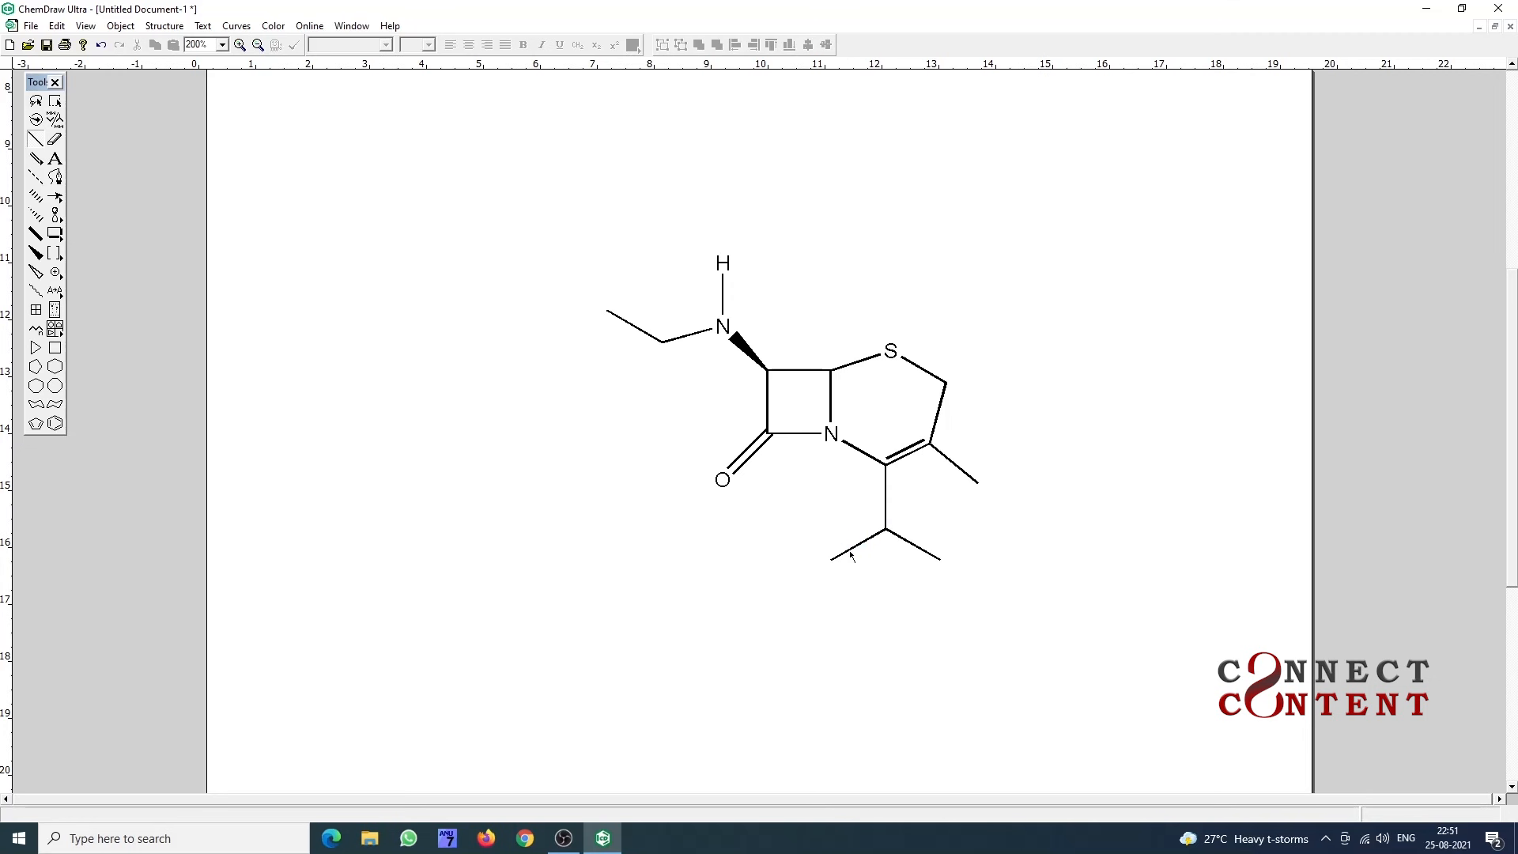
pyautogui.click(851, 555)
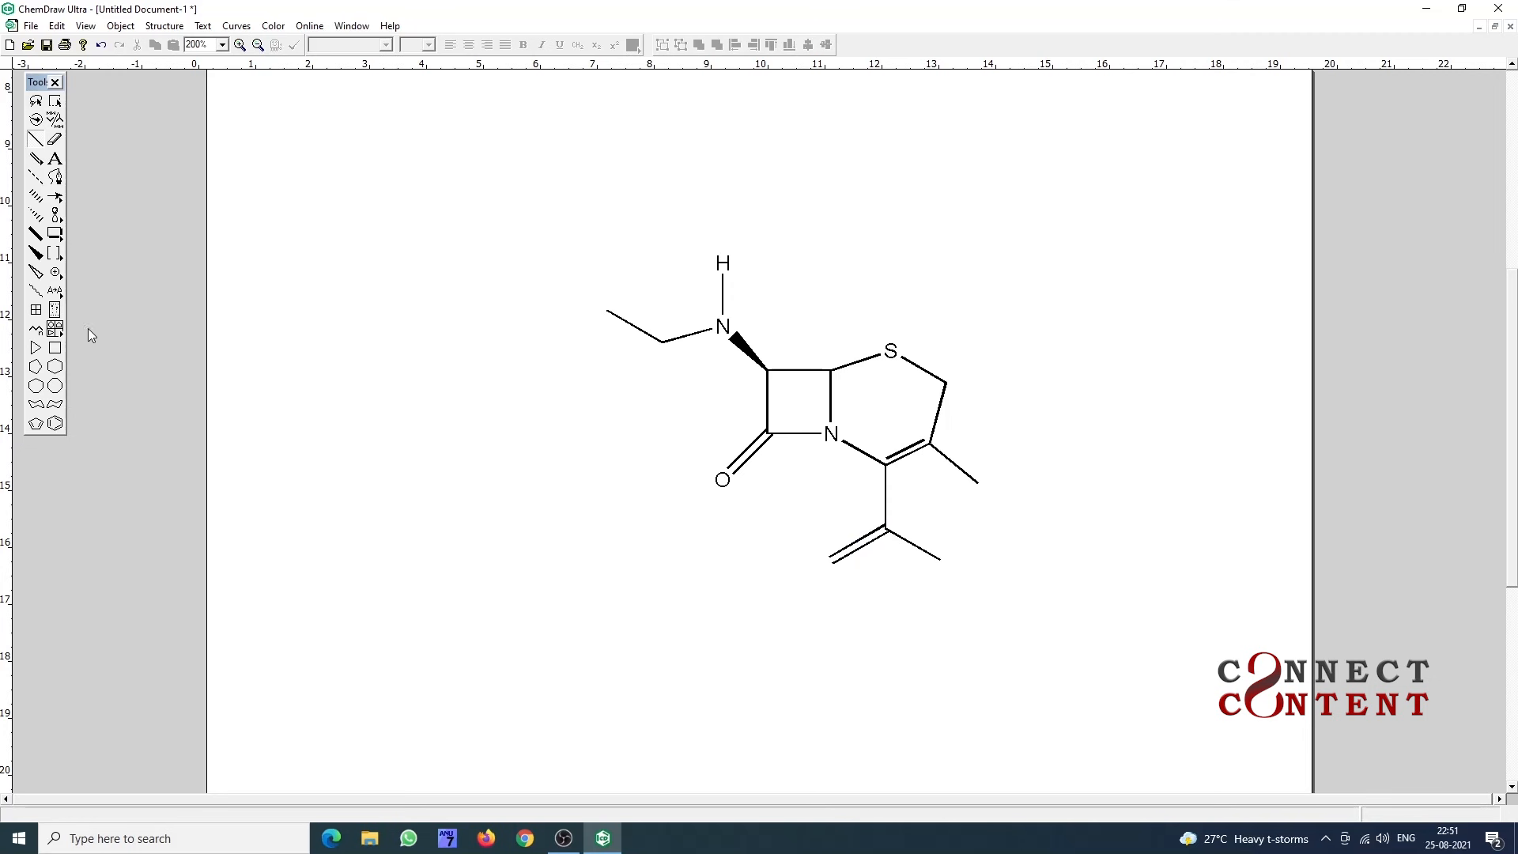
# - Label the end of the lower double bond O and the end of the neighbouring single bond OH to form the carboxylic acid
pyautogui.click(55, 159)
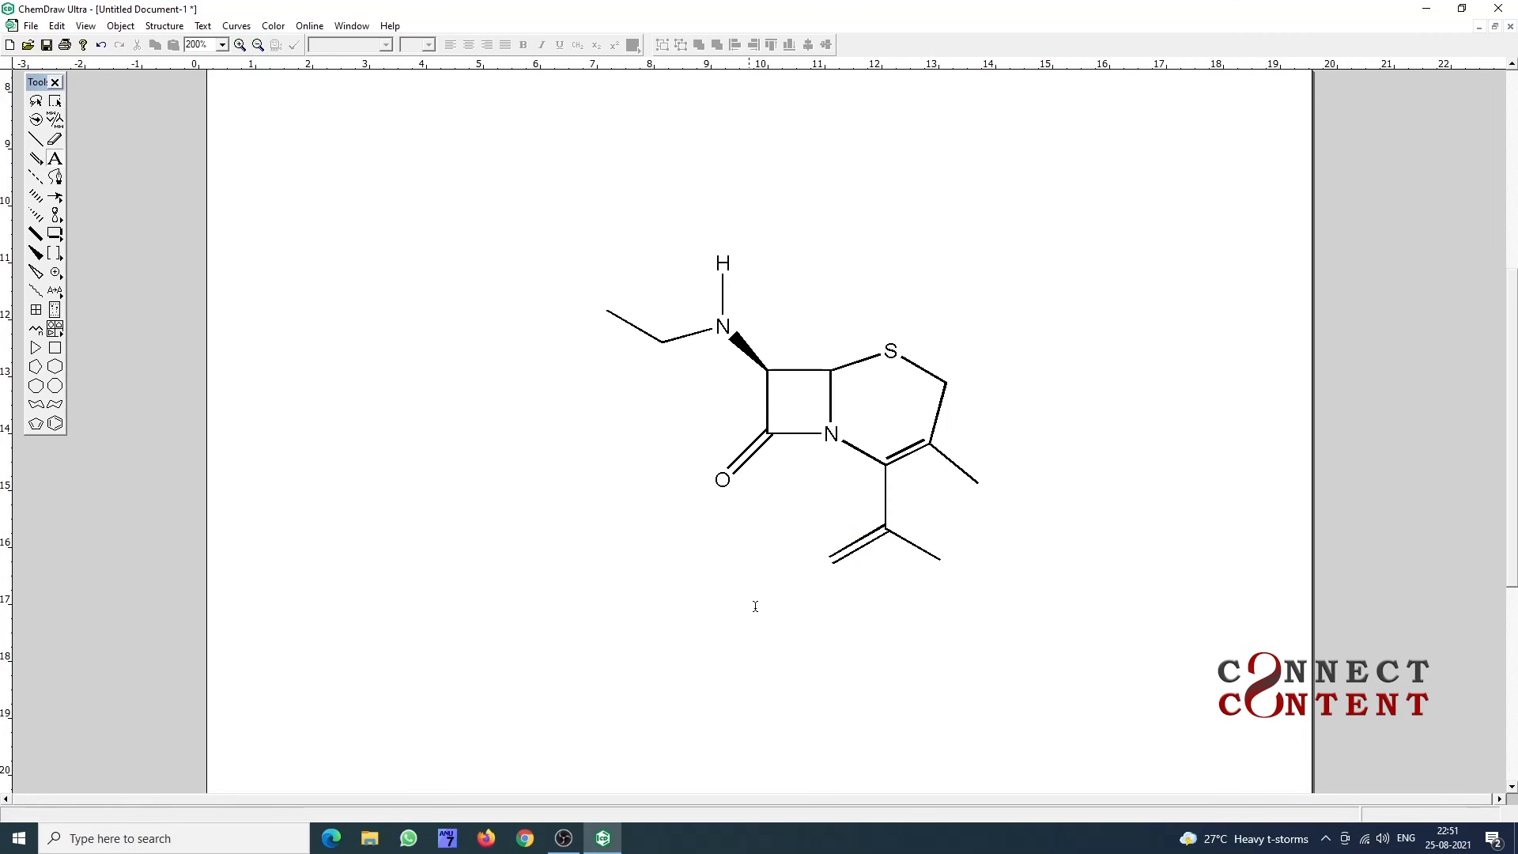
pyautogui.click(834, 559)
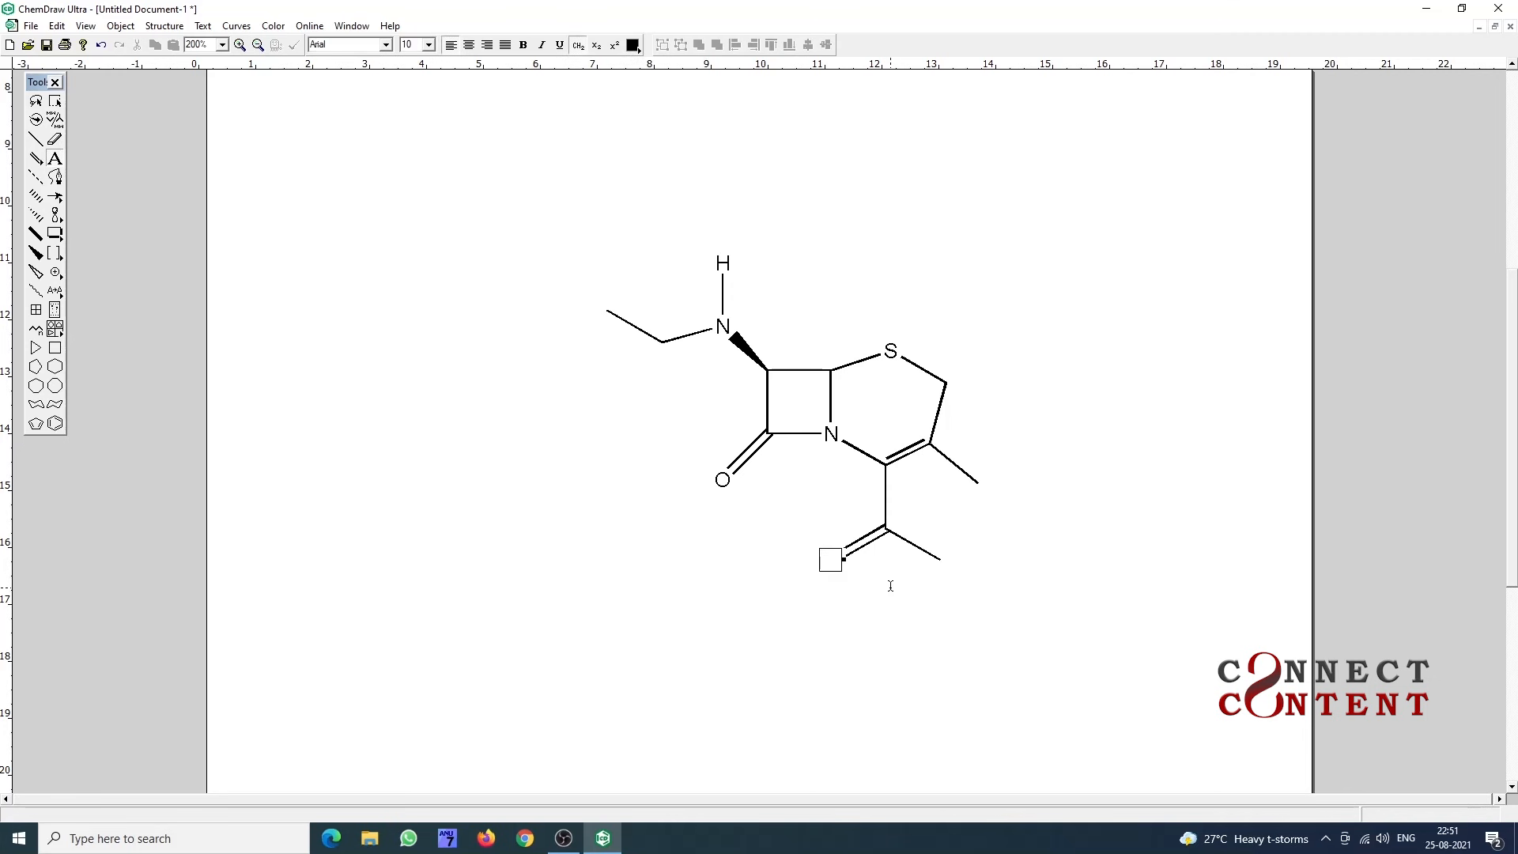
pyautogui.write('O')
pyautogui.click(940, 560)
pyautogui.write('OJH')
pyautogui.press('BackSpace')
pyautogui.press('BackSpace')
pyautogui.write('H')
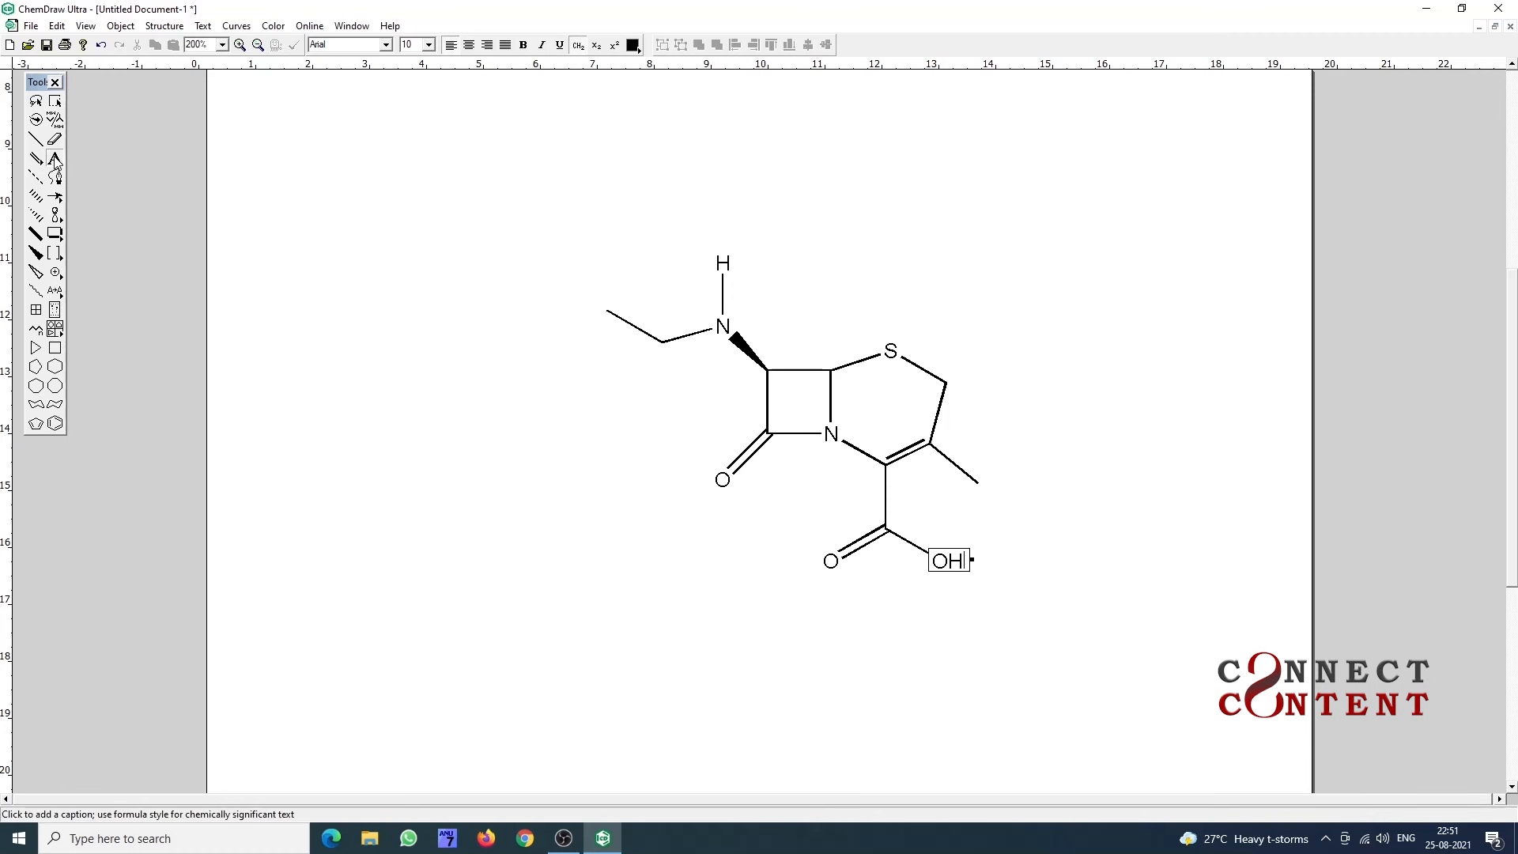
# - Label the substituent end on the six-membered ring's double bond R with a superscript 1
pyautogui.click(978, 482)
pyautogui.write('R')
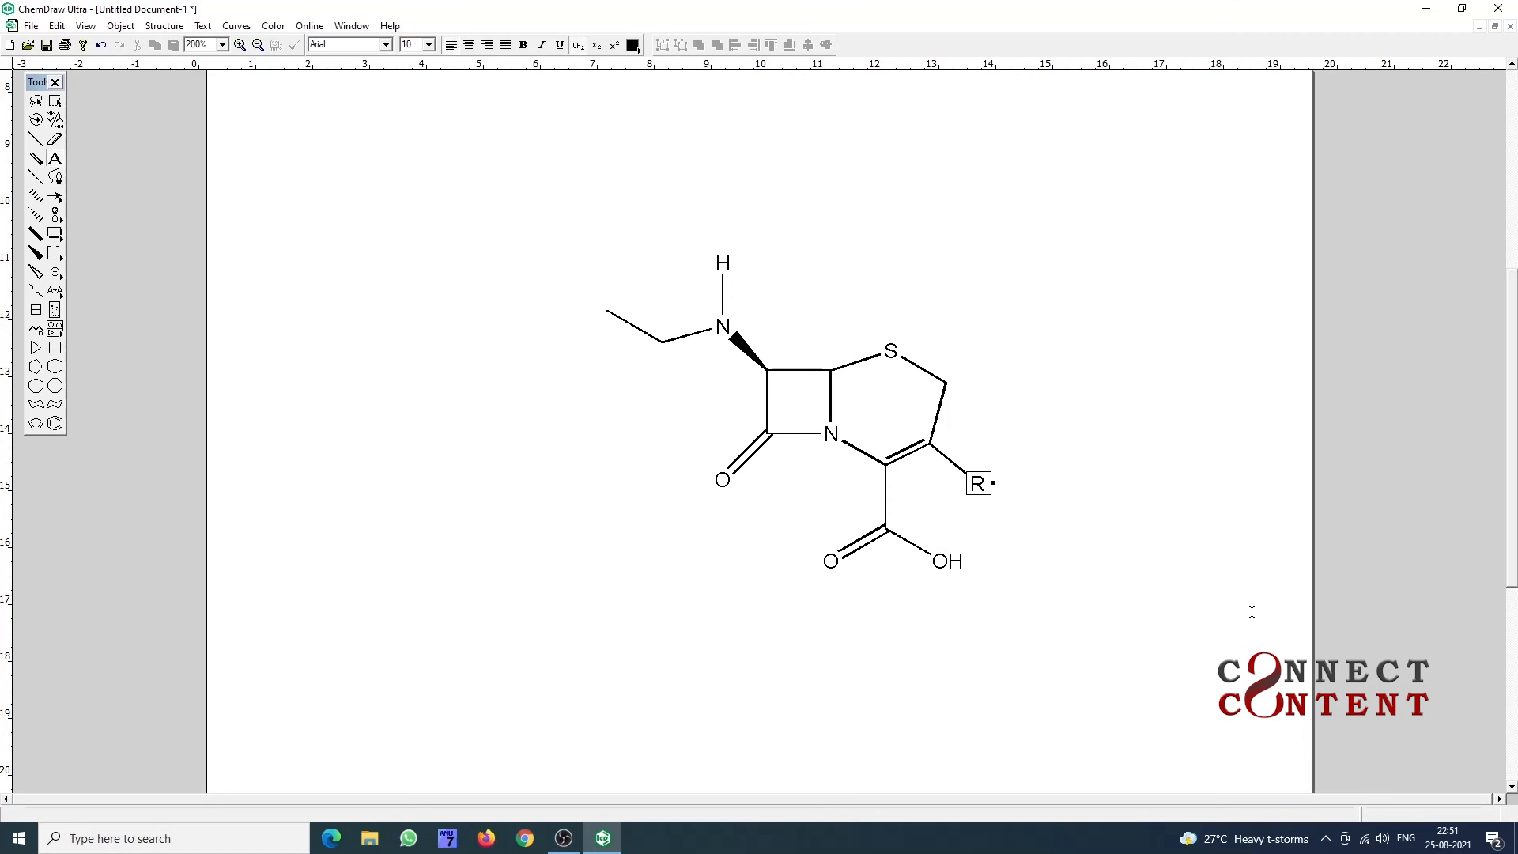
pyautogui.write('1')
pyautogui.hotkey('shift', 'Left')
pyautogui.click(615, 47)
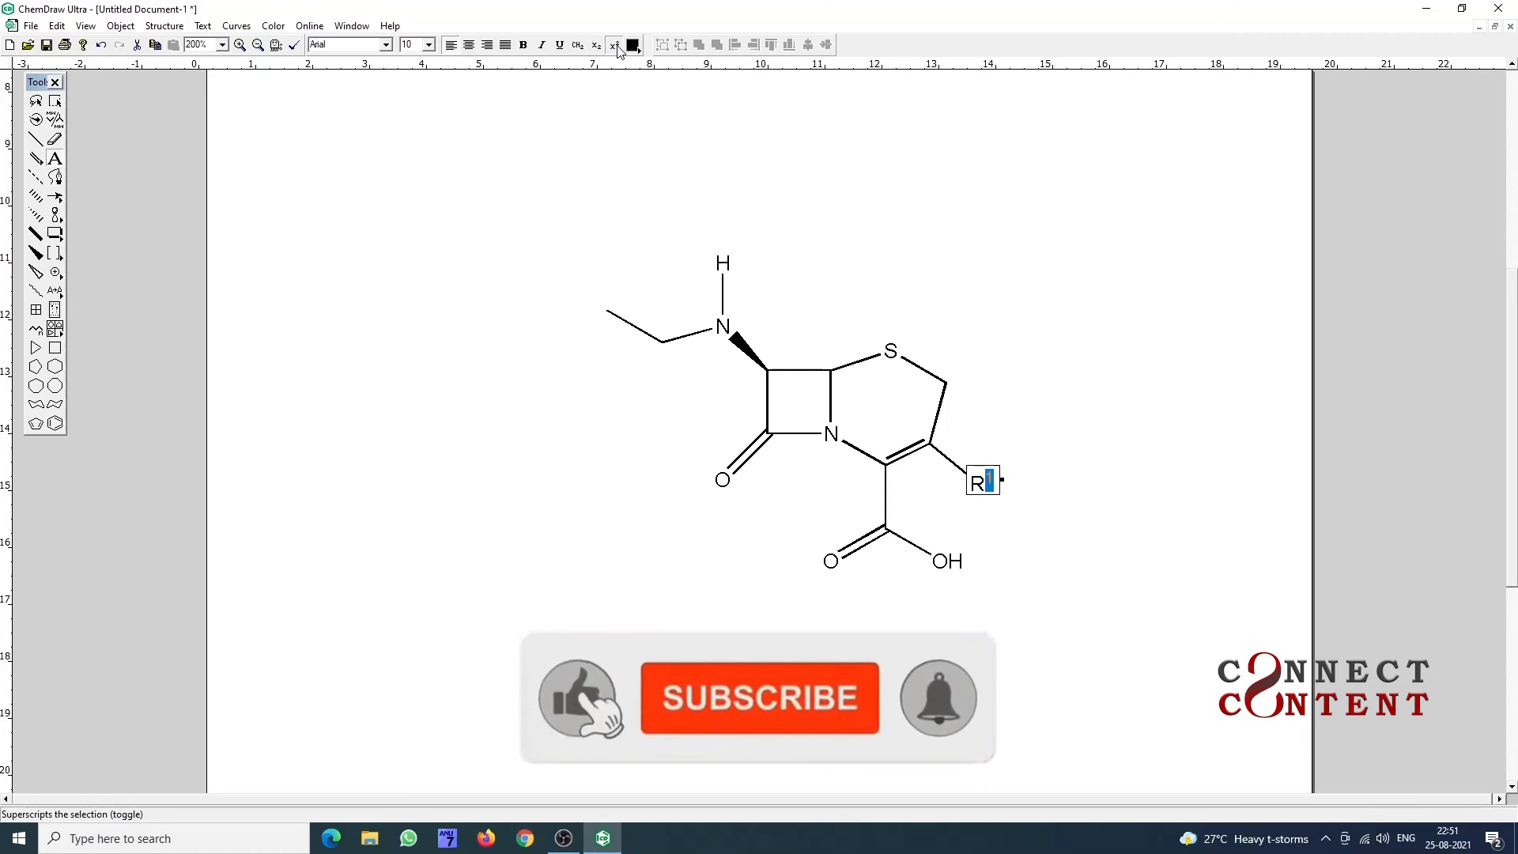
# - Label the free end of the ethyl chain on the amine nitrogen R with a superscript 2
pyautogui.click(607, 311)
pyautogui.write('R')
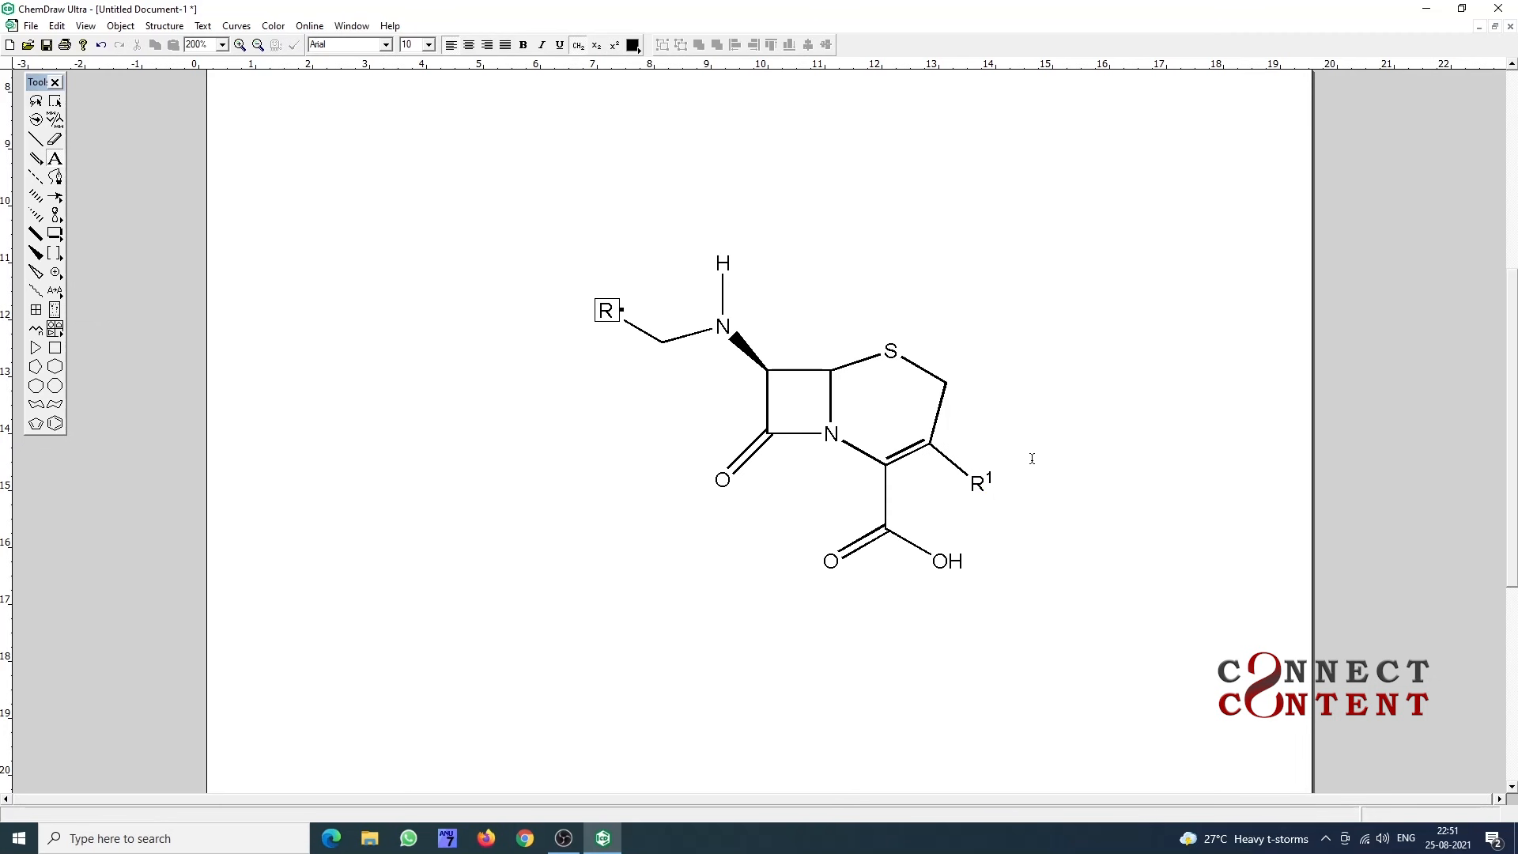
pyautogui.write('2')
pyautogui.hotkey('shift', 'Left')
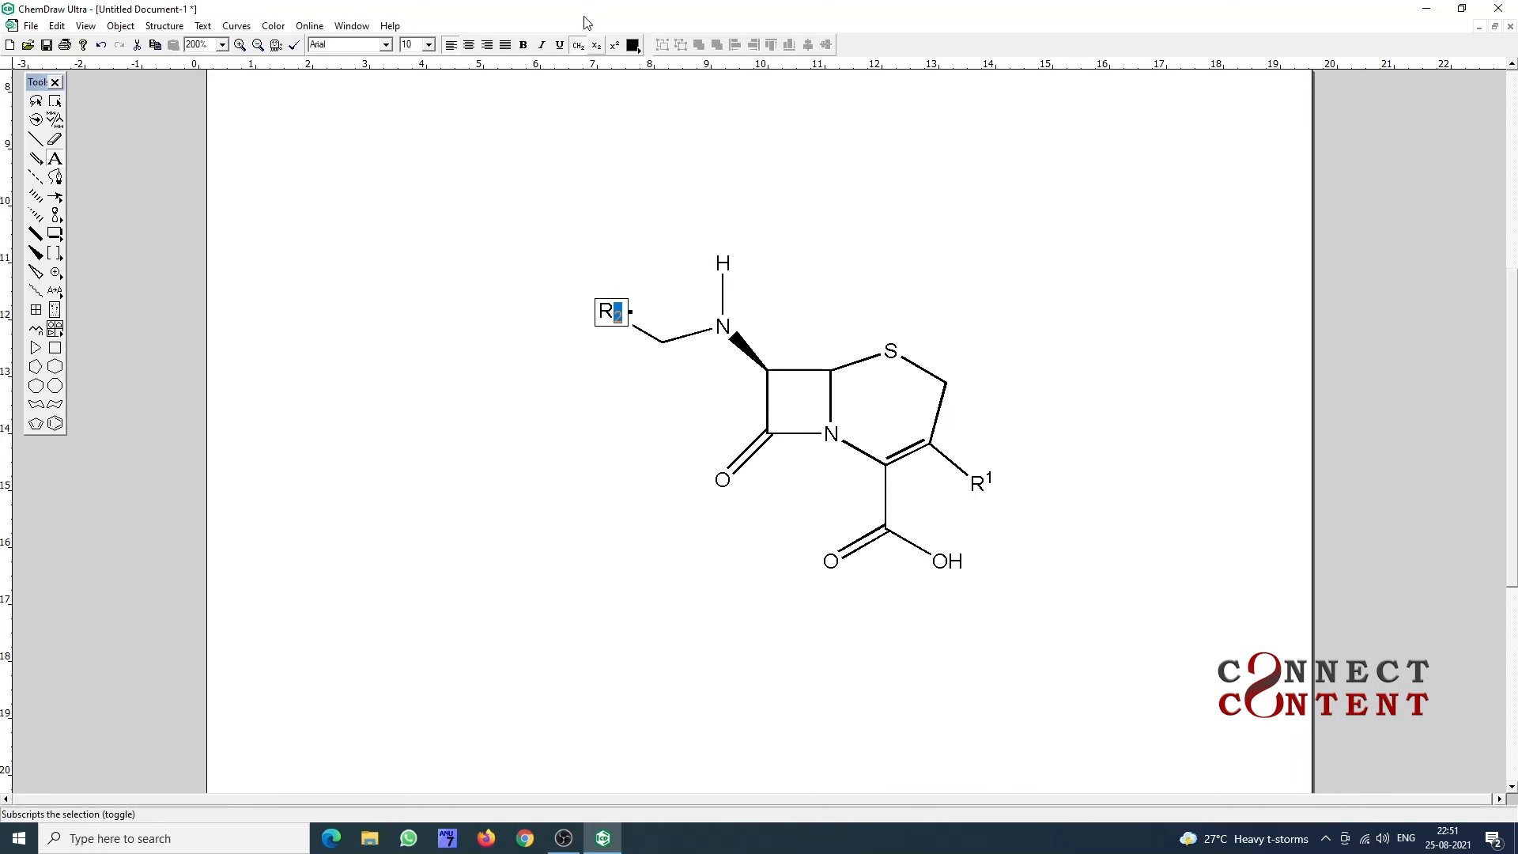
pyautogui.click(615, 46)
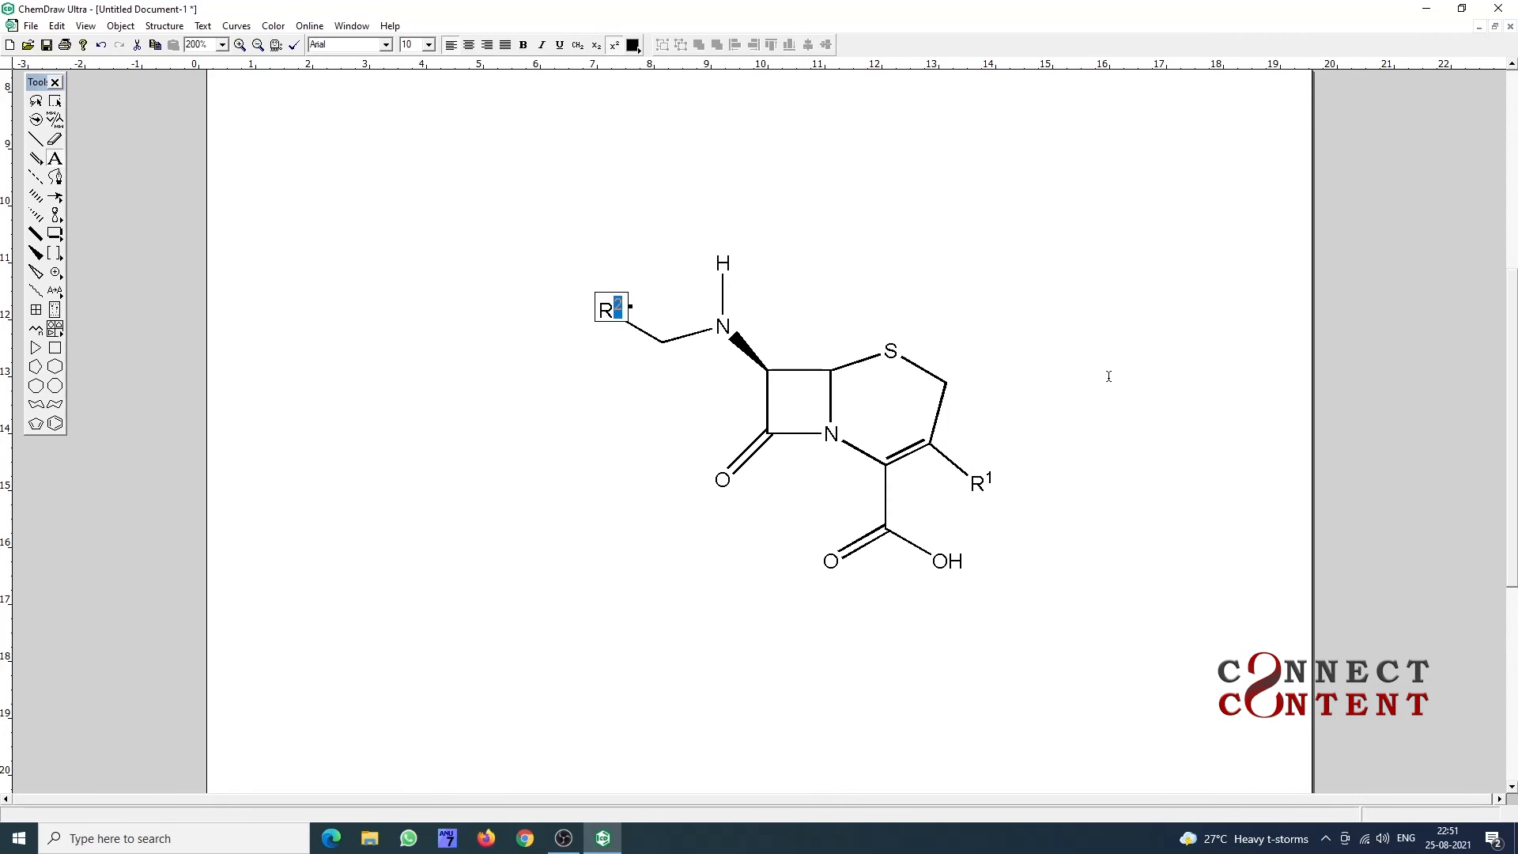
pyautogui.click(1142, 424)
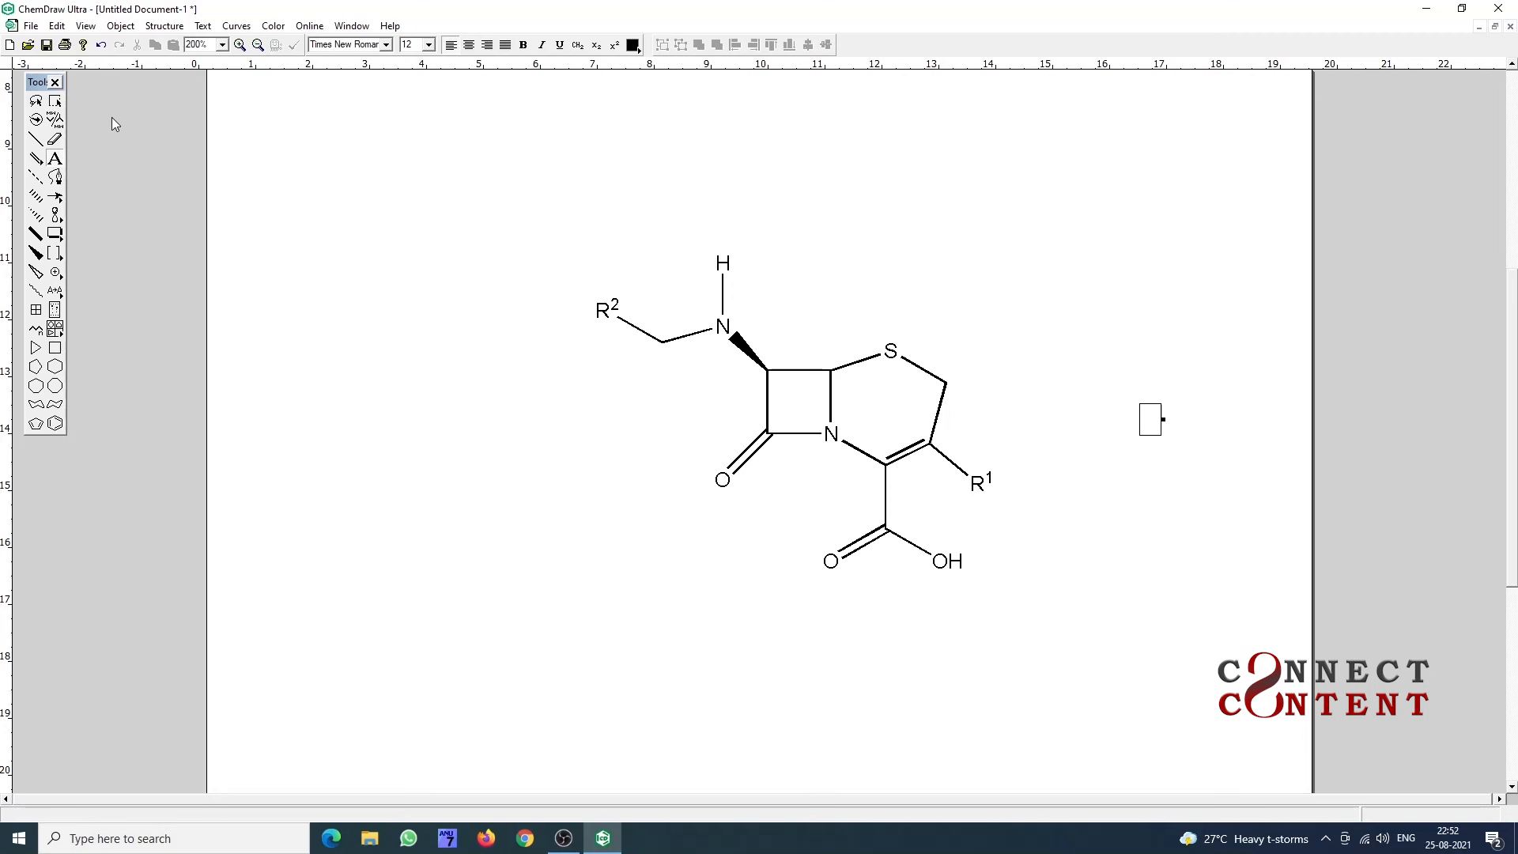
# - Try to convert the whole structure bearing the R1 and R2 labels to a chemical name
pyautogui.click(54, 100)
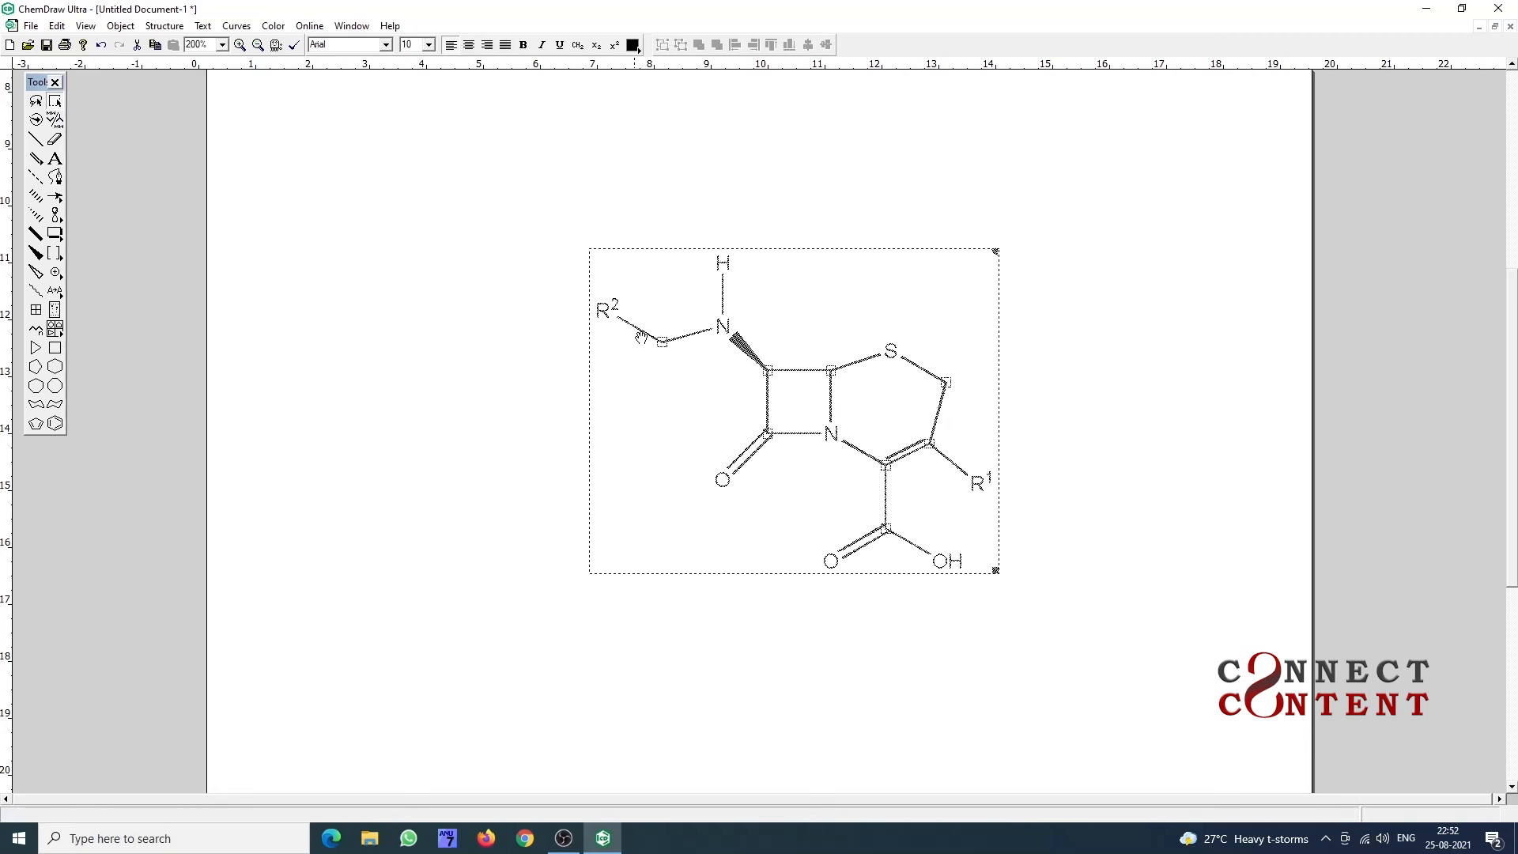
pyautogui.click(165, 25)
pyautogui.click(272, 367)
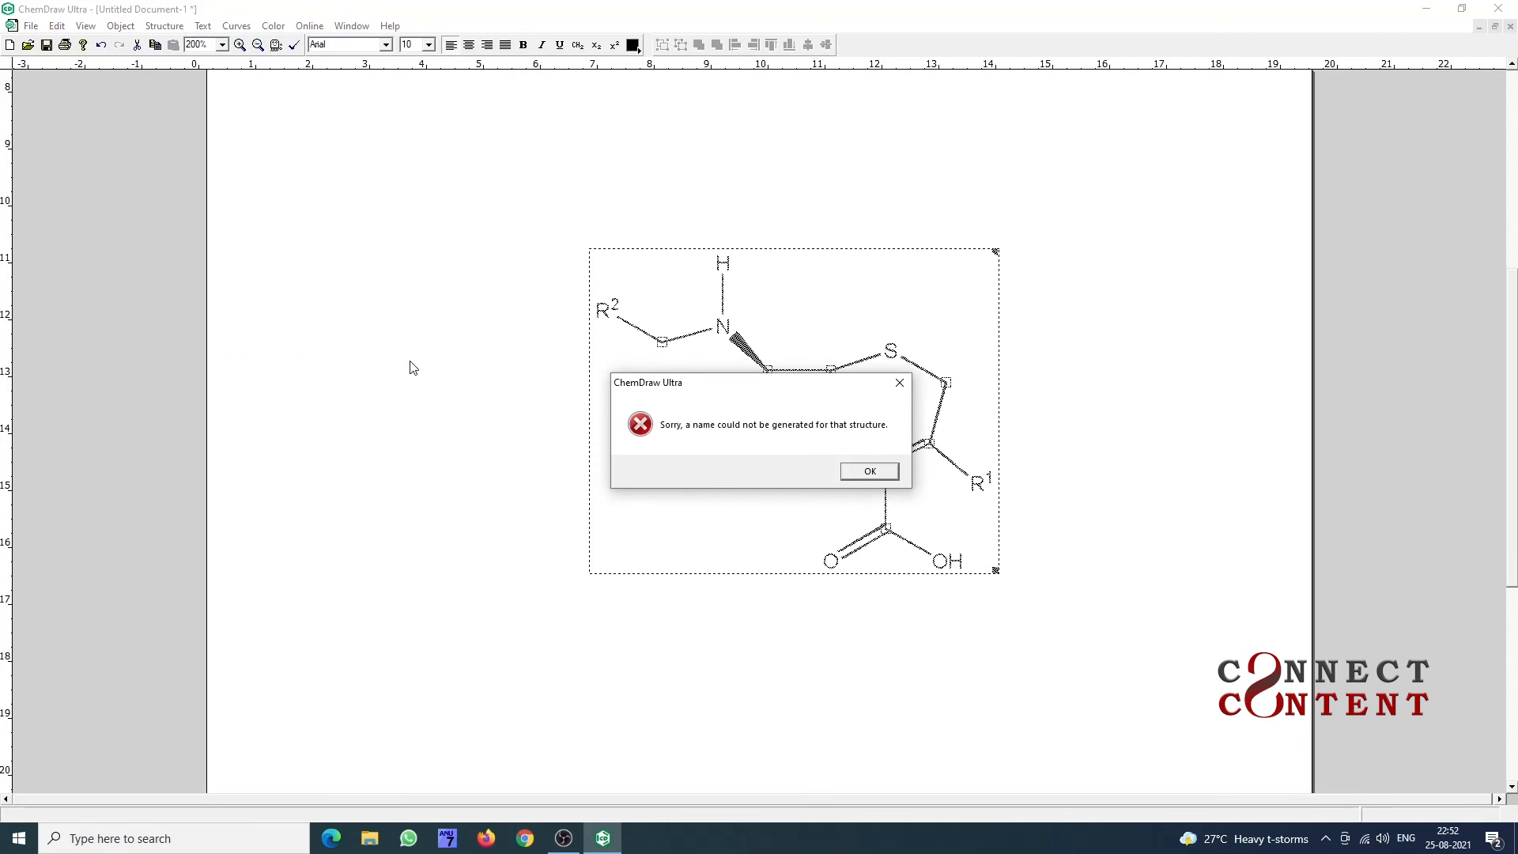
pyautogui.click(864, 474)
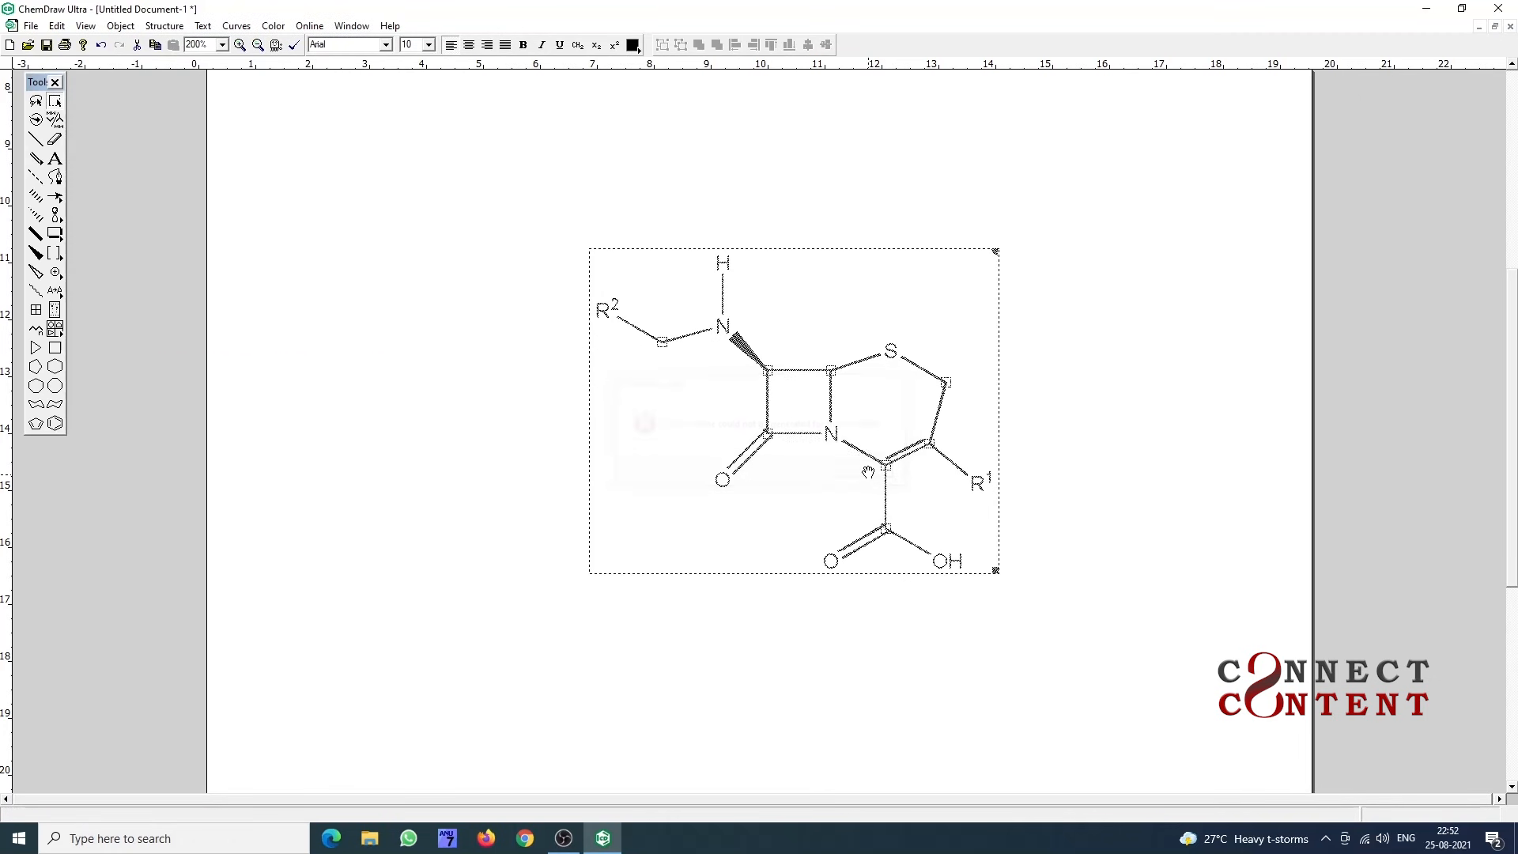
pyautogui.click(1102, 451)
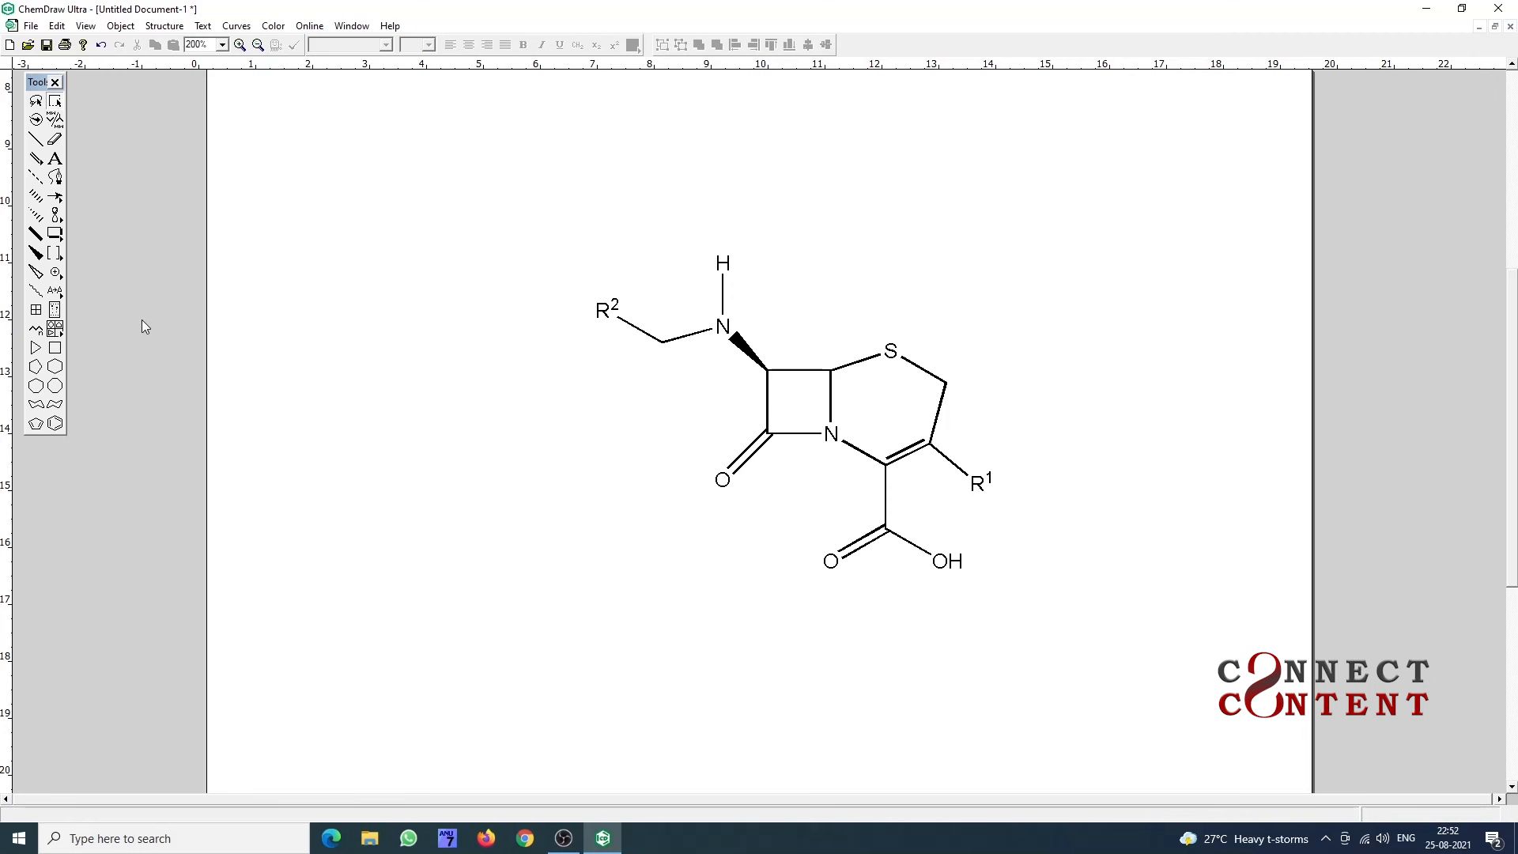
# - Replace both the R1 and the R2 label with CH3
pyautogui.click(55, 159)
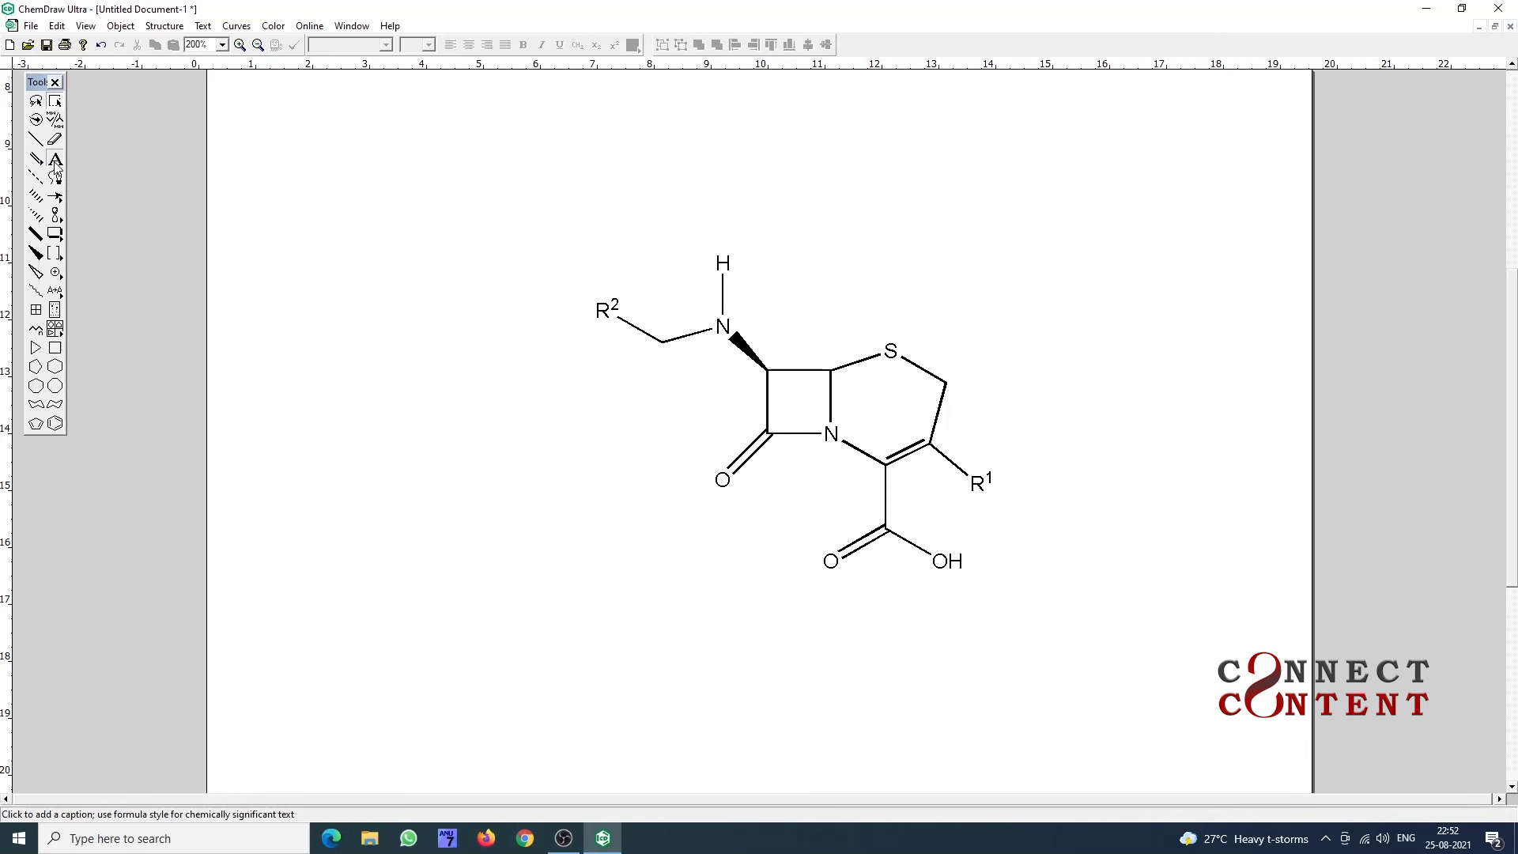
pyautogui.click(982, 481)
pyautogui.doubleClick(984, 482)
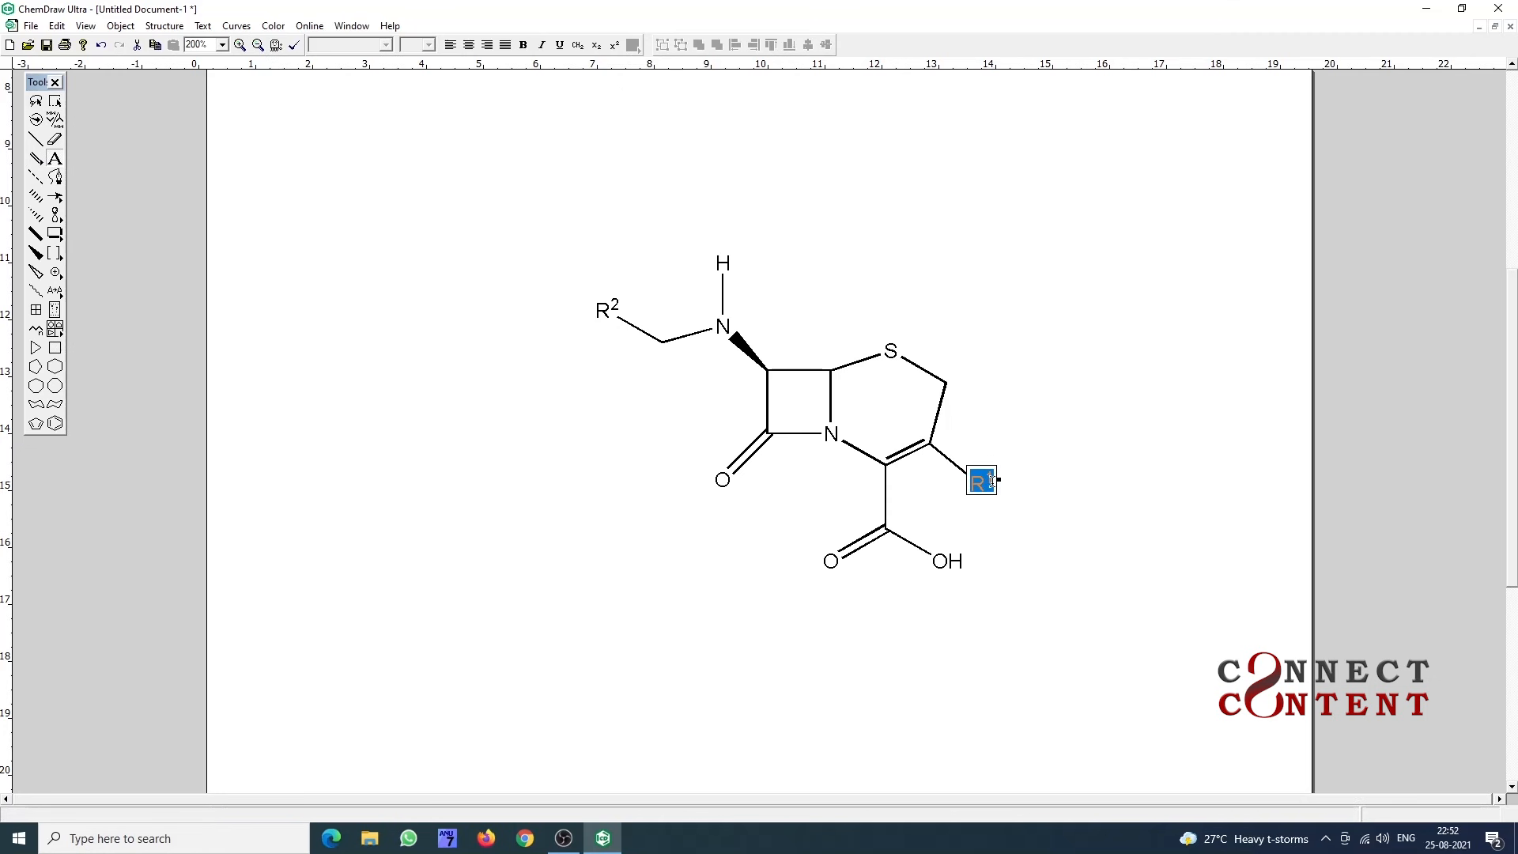
pyautogui.write('CH34')
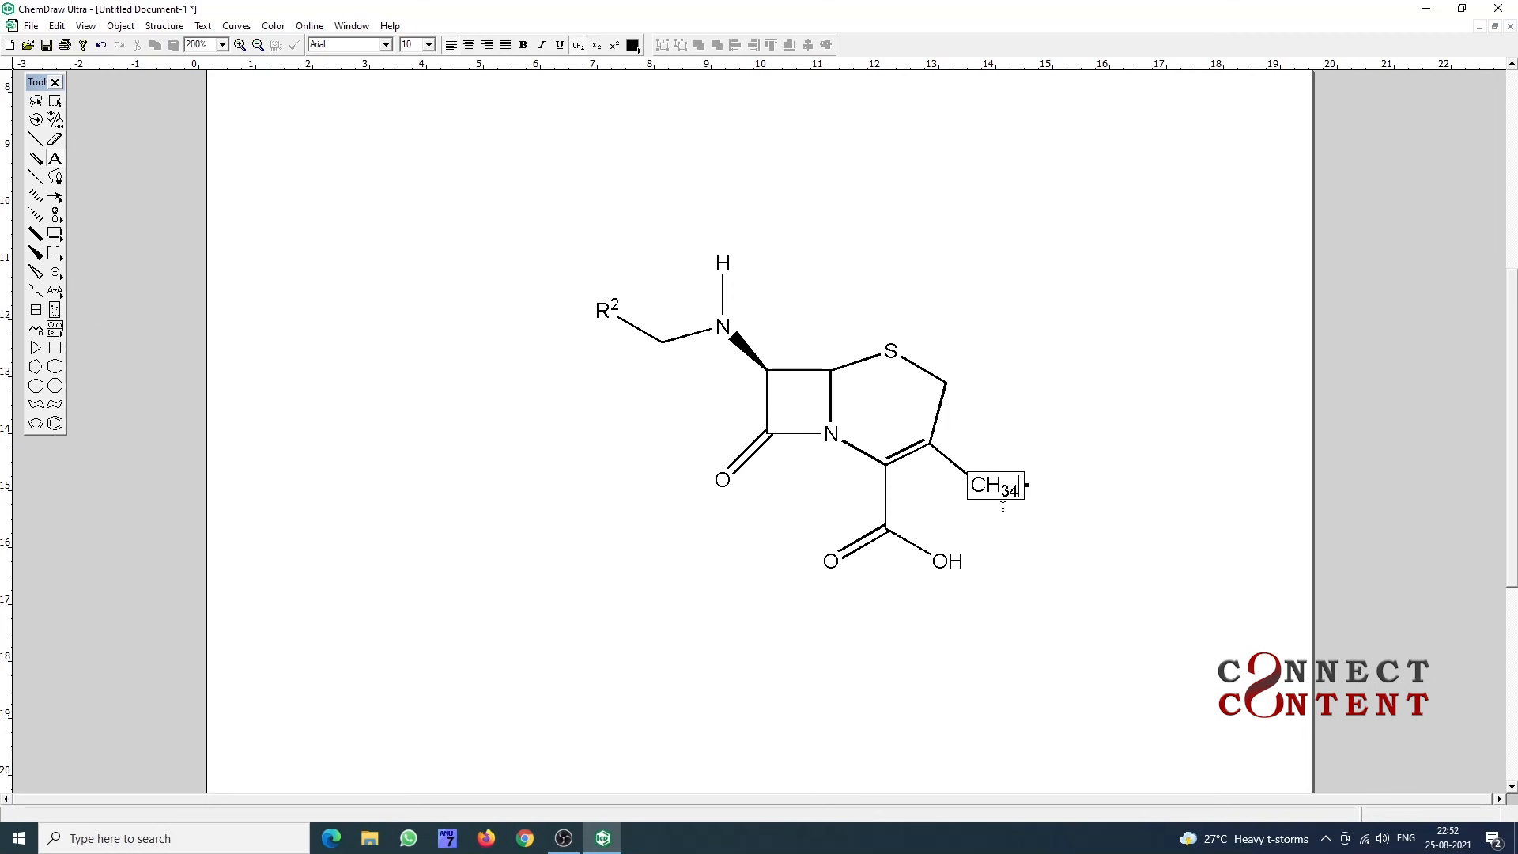
pyautogui.press('BackSpace')
pyautogui.click(606, 312)
pyautogui.write('CH3')
pyautogui.click(384, 365)
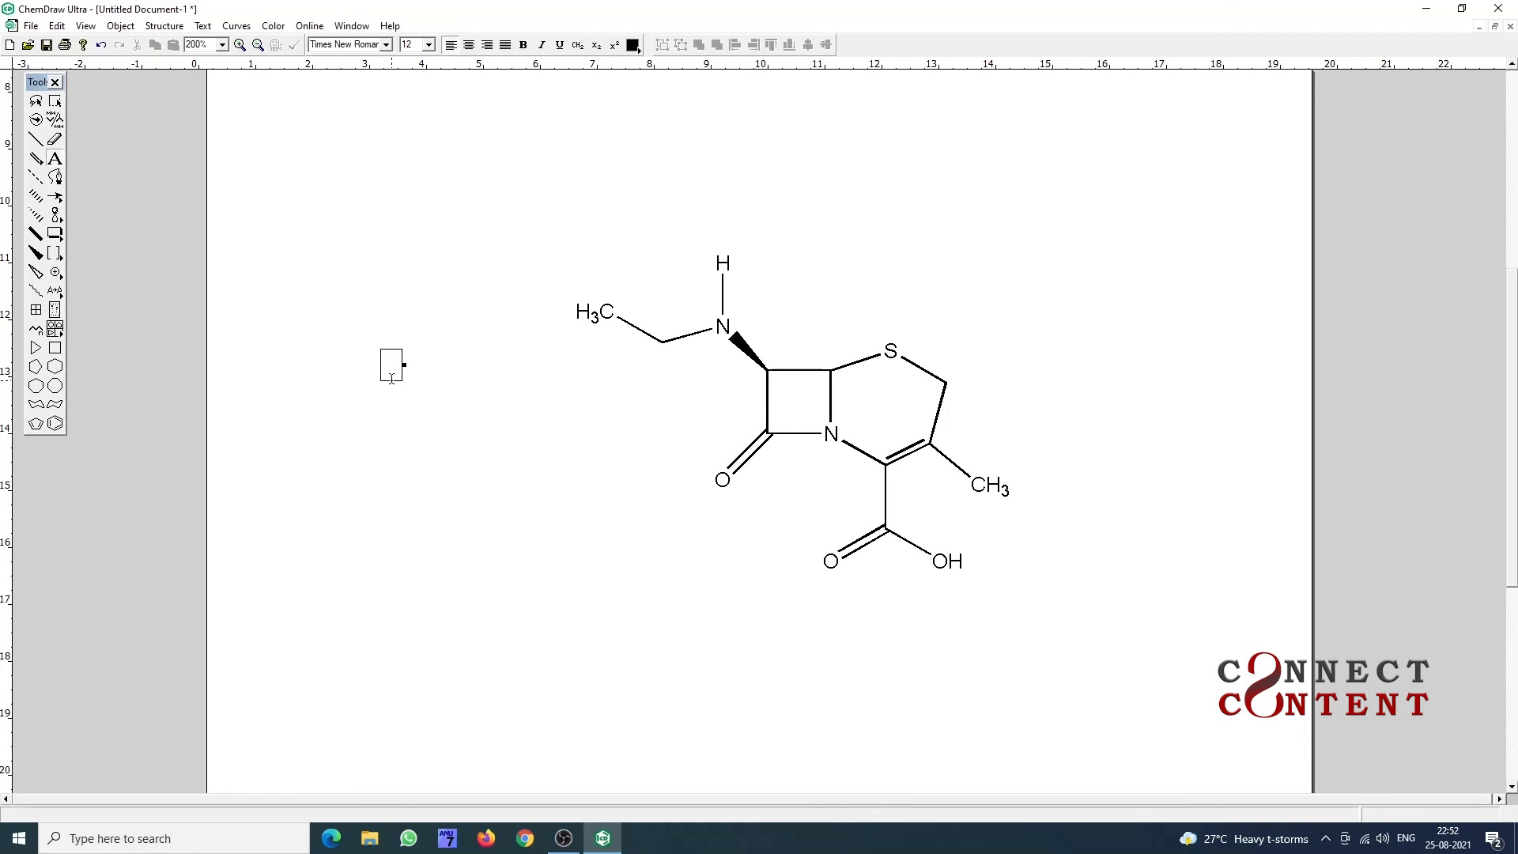
# - Select the whole structure and convert it to its chemical name
pyautogui.click(55, 100)
pyautogui.hotkey('ctrl', 'a')
pyautogui.click(170, 25)
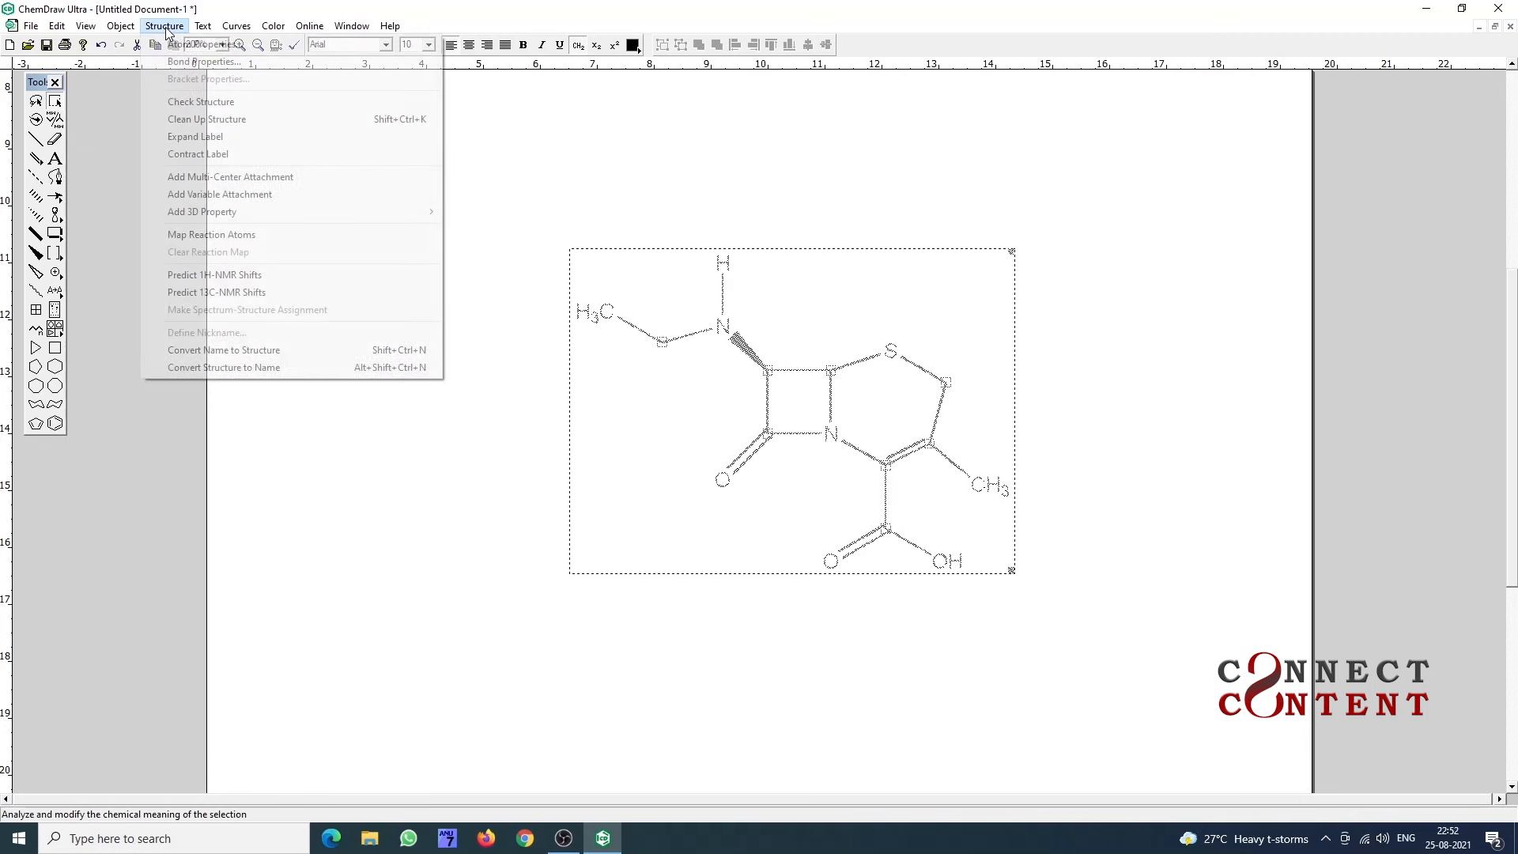
pyautogui.click(278, 368)
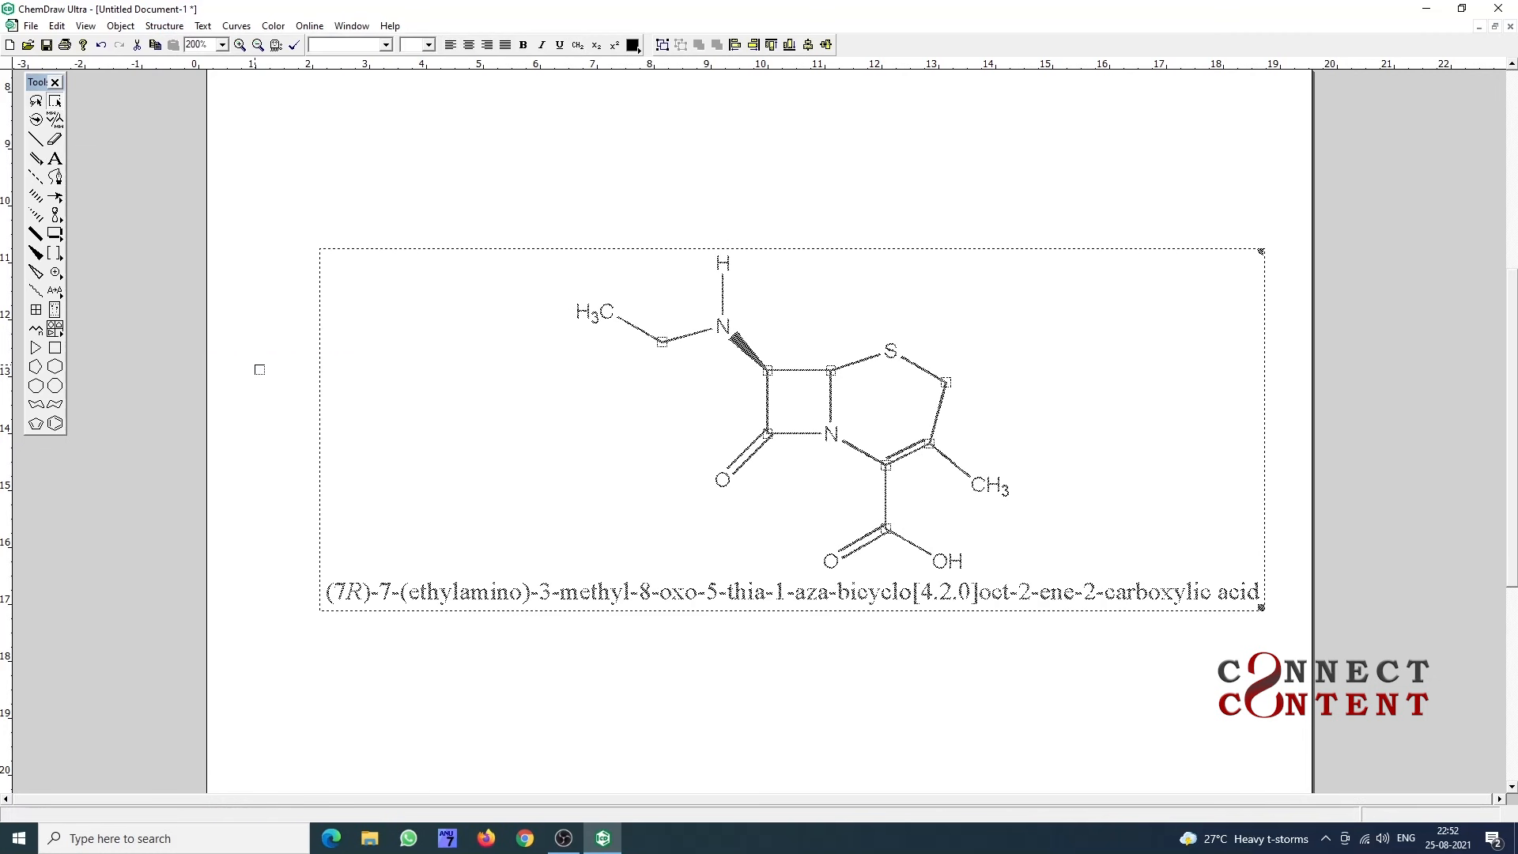
pyautogui.click(498, 703)
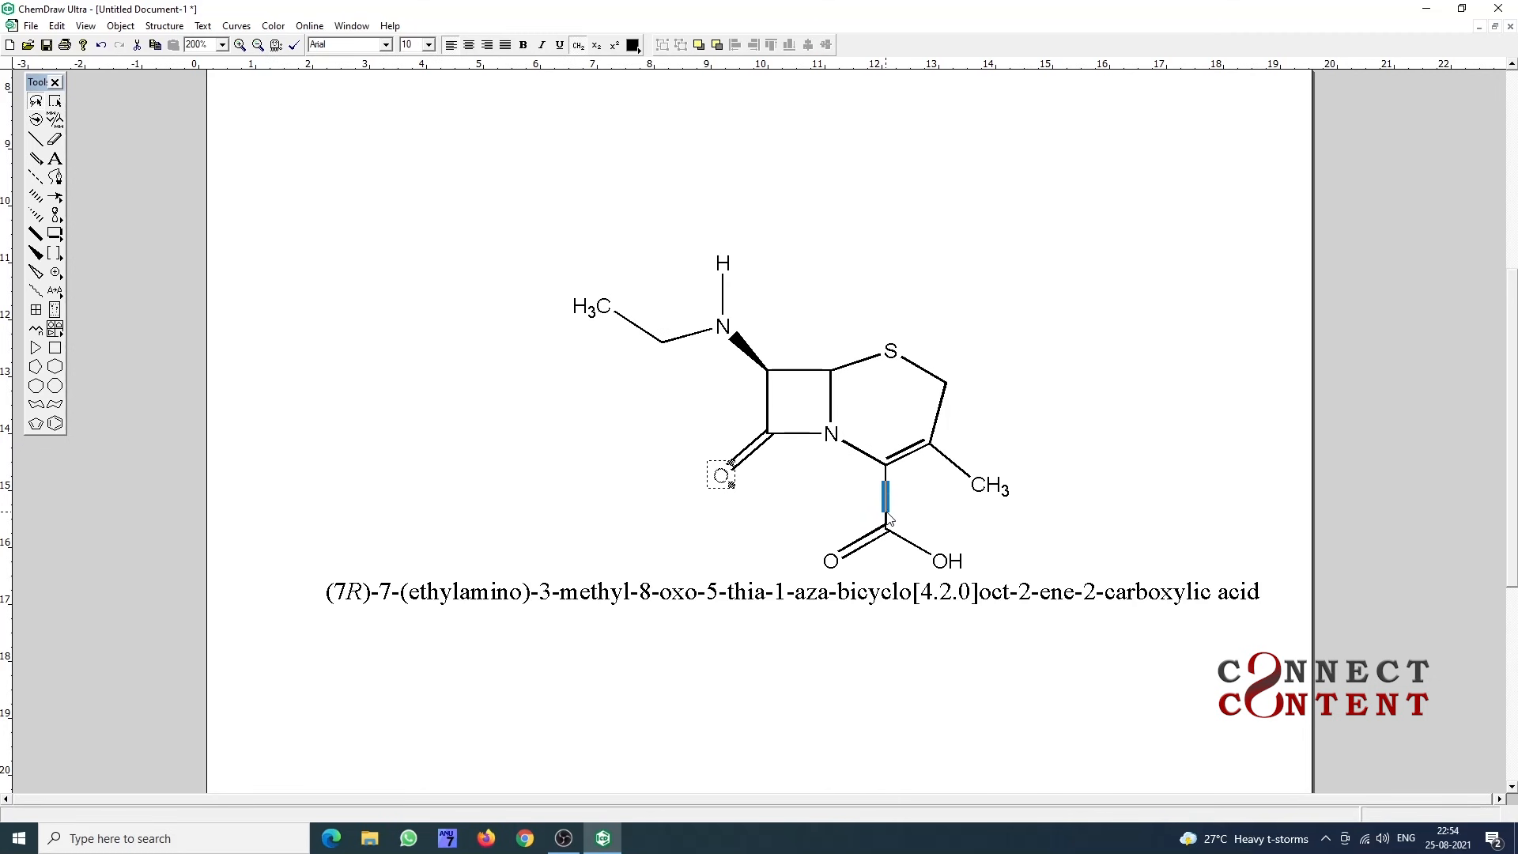
# - Shorten the bond to the carboxylic acid group and the four-membered ring's C=O bond by moving the group and the O closer
pyautogui.moveTo(920, 515)
pyautogui.mouseDown()
pyautogui.moveTo(844, 507)
pyautogui.moveTo(812, 543)
pyautogui.moveTo(831, 575)
pyautogui.moveTo(864, 581)
pyautogui.moveTo(973, 568)
pyautogui.moveTo(945, 518)
pyautogui.moveTo(905, 520)
pyautogui.mouseUp()
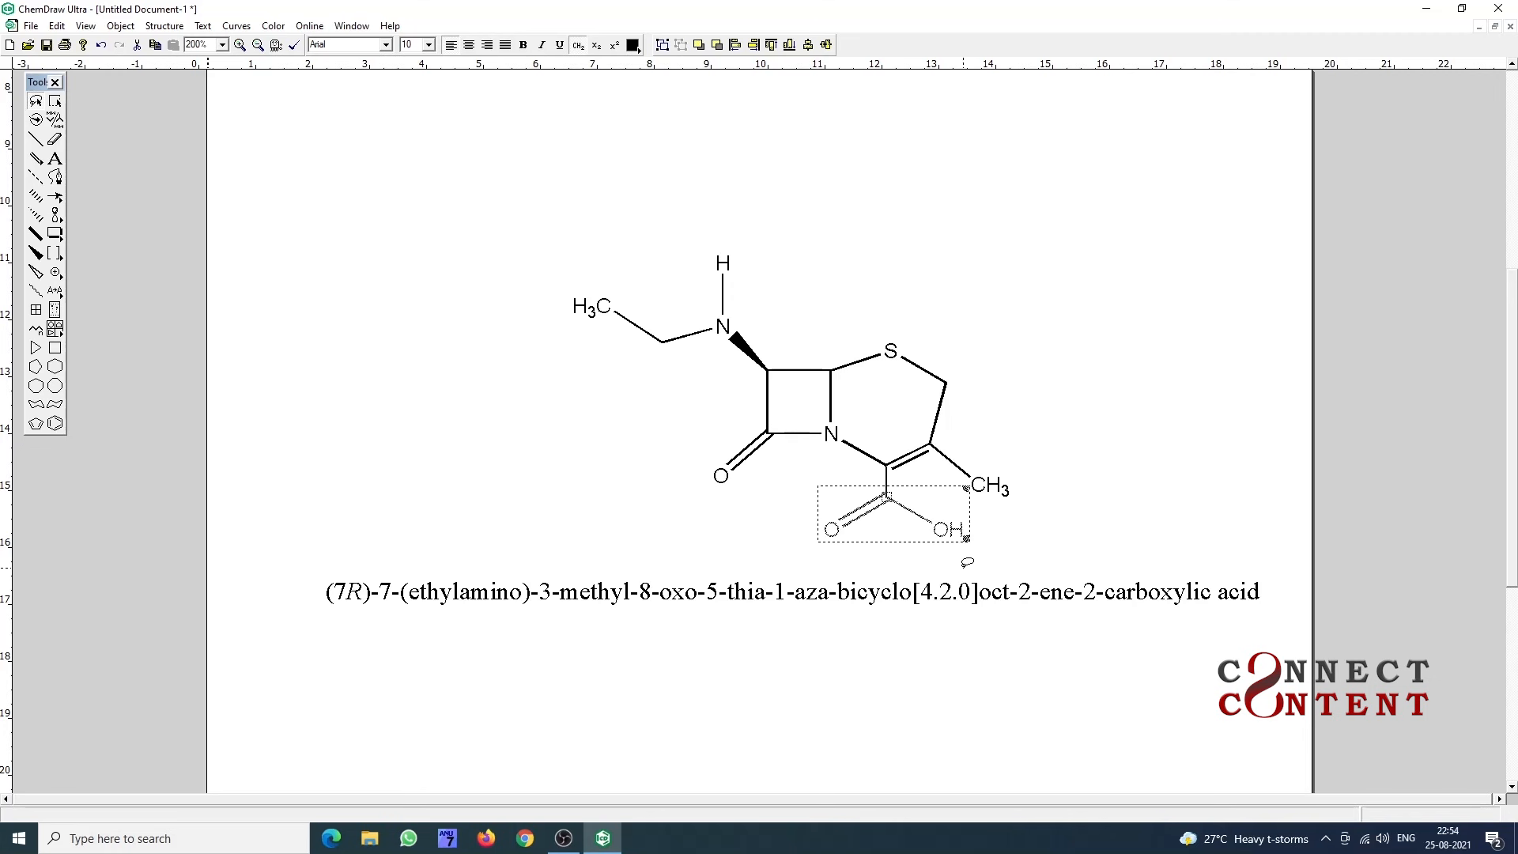
pyautogui.click(1087, 514)
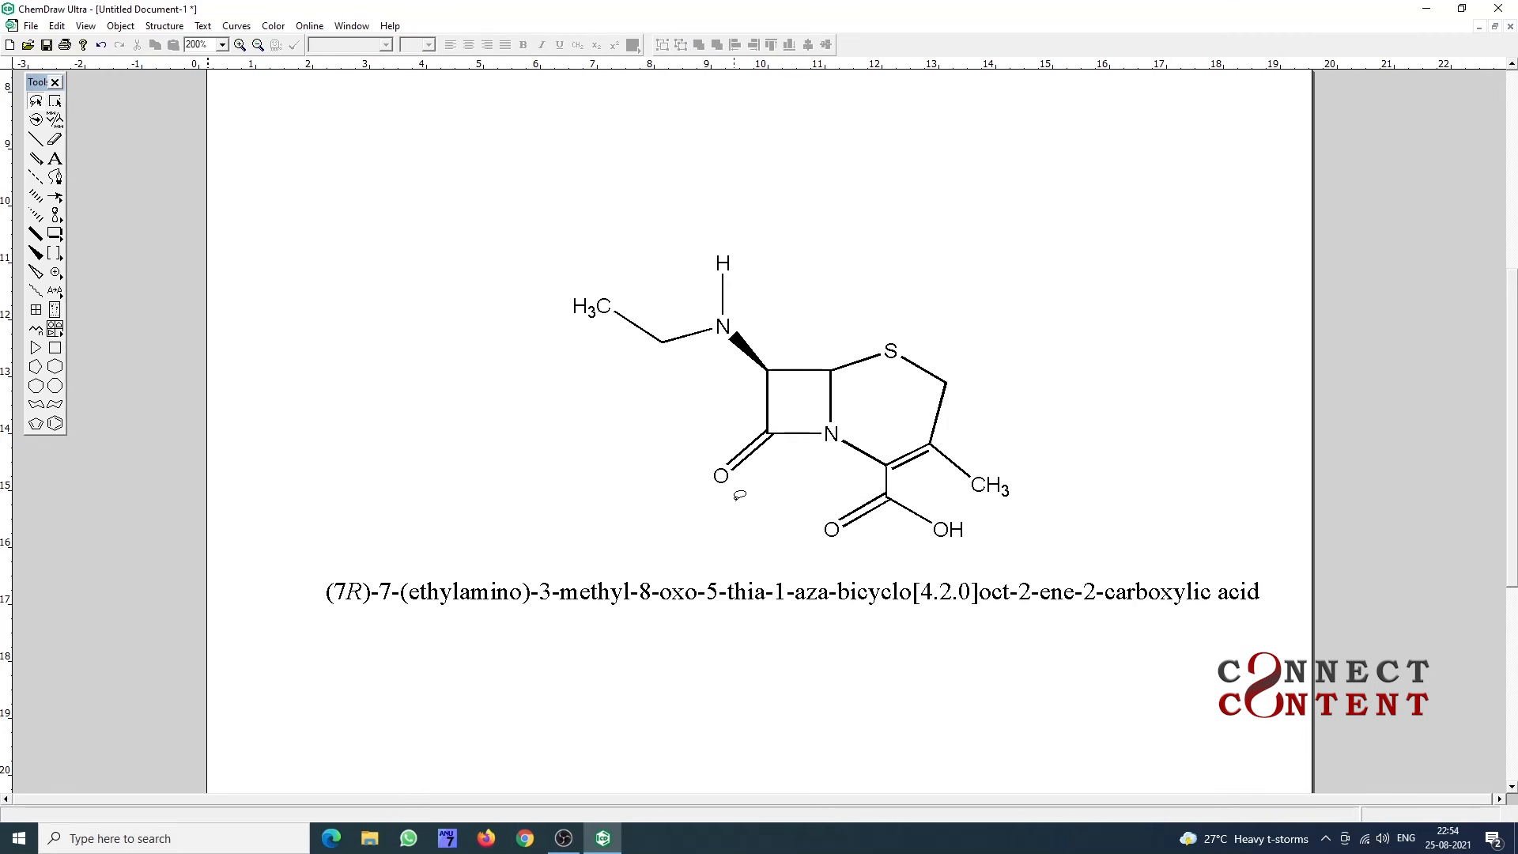
pyautogui.moveTo(739, 494)
pyautogui.mouseDown()
pyautogui.moveTo(687, 471)
pyautogui.moveTo(744, 440)
pyautogui.moveTo(751, 484)
pyautogui.moveTo(733, 468)
pyautogui.mouseUp()
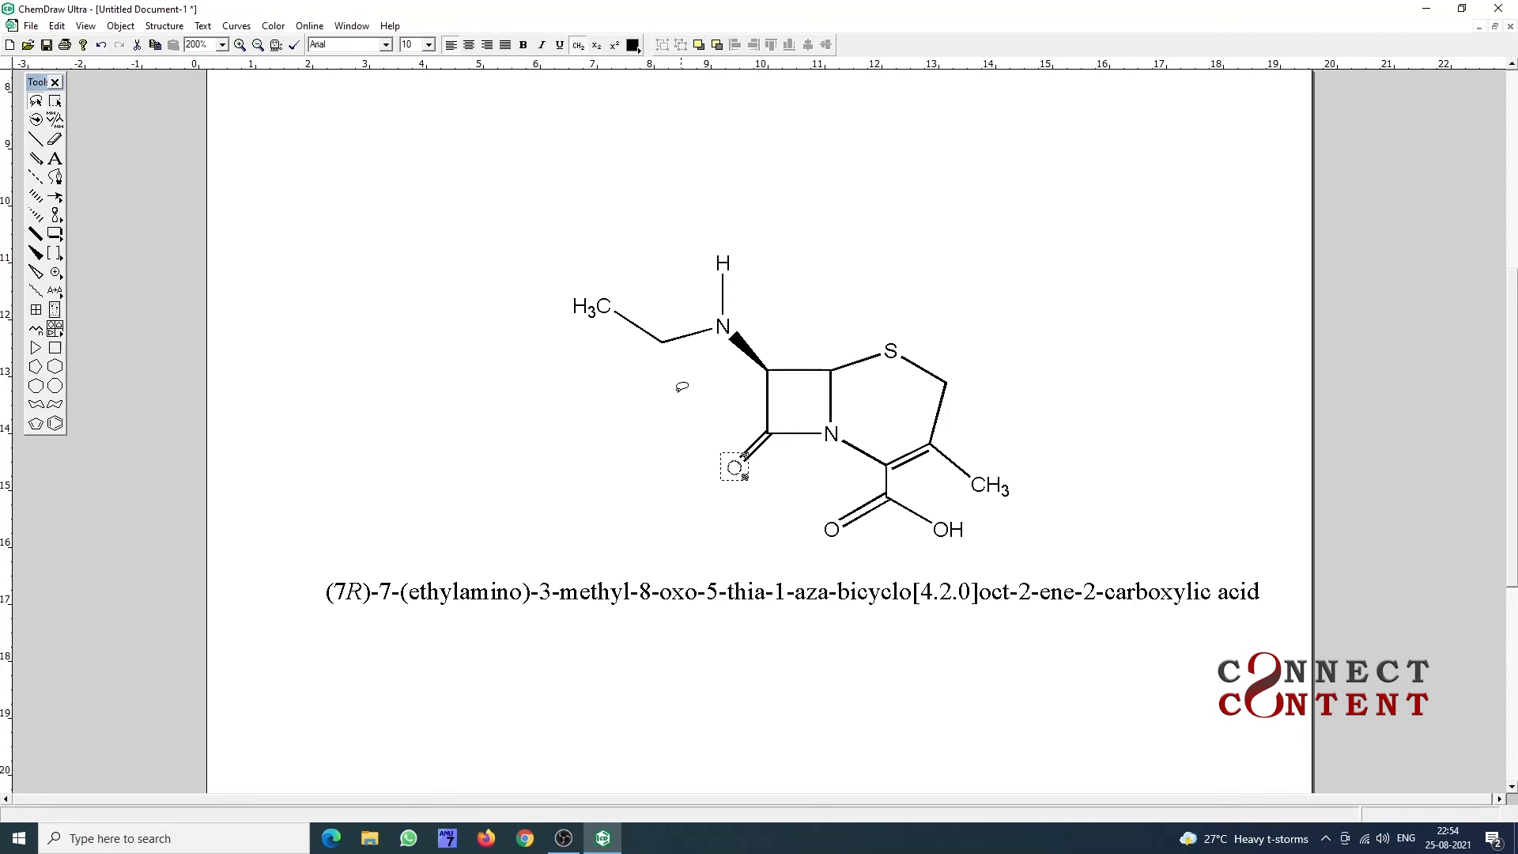
# - Move the amine's H closer to N and the ethyl chain's H3C label inward to shorten their bonds
pyautogui.moveTo(651, 303)
pyautogui.mouseDown()
pyautogui.moveTo(558, 316)
pyautogui.moveTo(644, 270)
pyautogui.moveTo(648, 286)
pyautogui.moveTo(755, 257)
pyautogui.moveTo(699, 285)
pyautogui.moveTo(724, 285)
pyautogui.mouseUp()
pyautogui.press('Left')
pyautogui.moveTo(625, 292)
pyautogui.mouseDown()
pyautogui.moveTo(543, 275)
pyautogui.moveTo(684, 349)
pyautogui.mouseUp()
pyautogui.moveTo(592, 308); pyautogui.dragTo(617, 316)
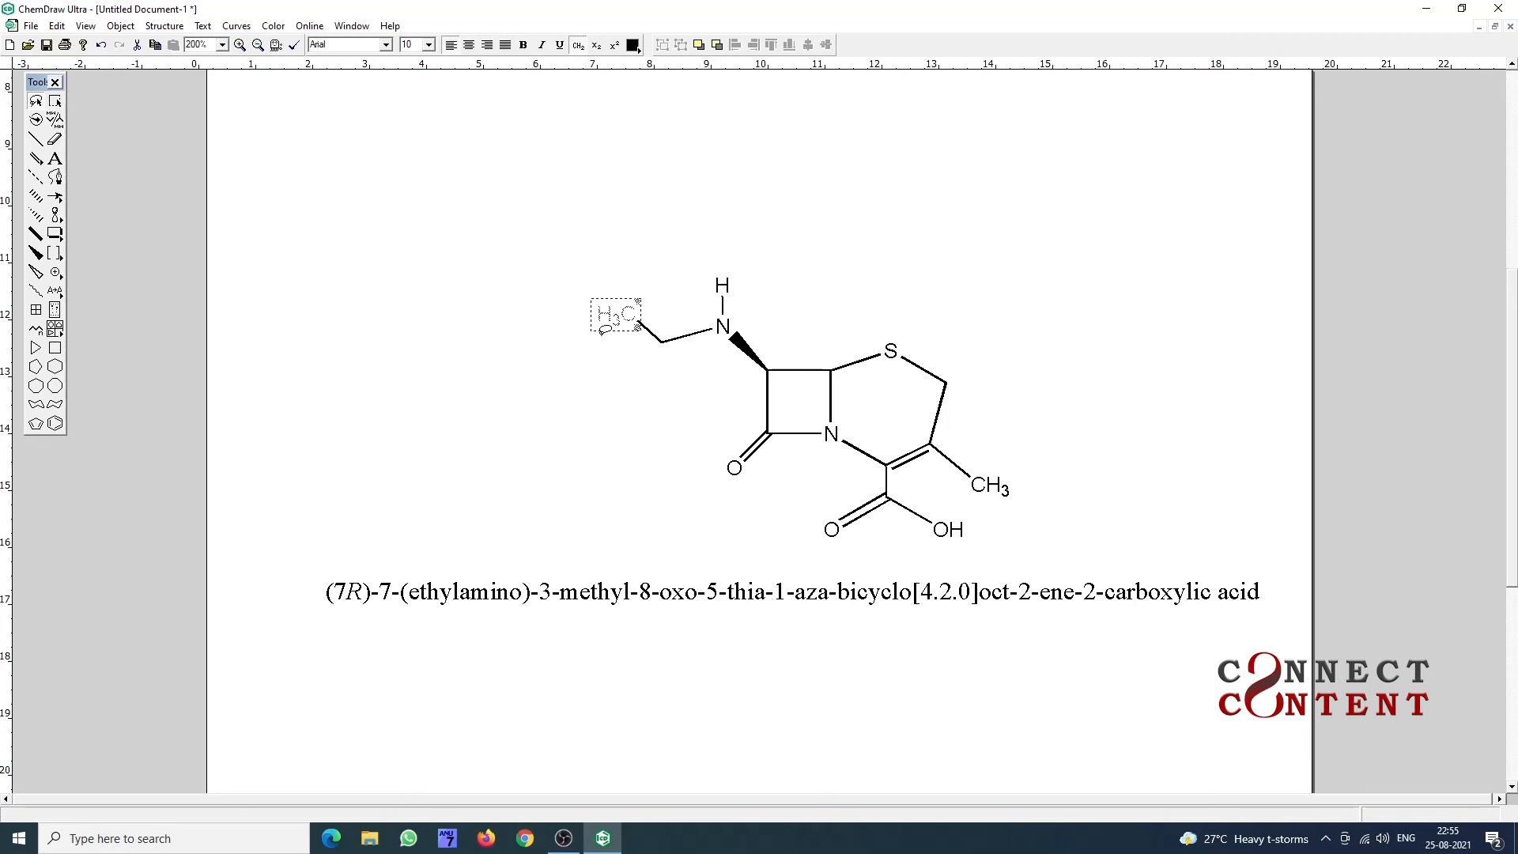
pyautogui.click(569, 415)
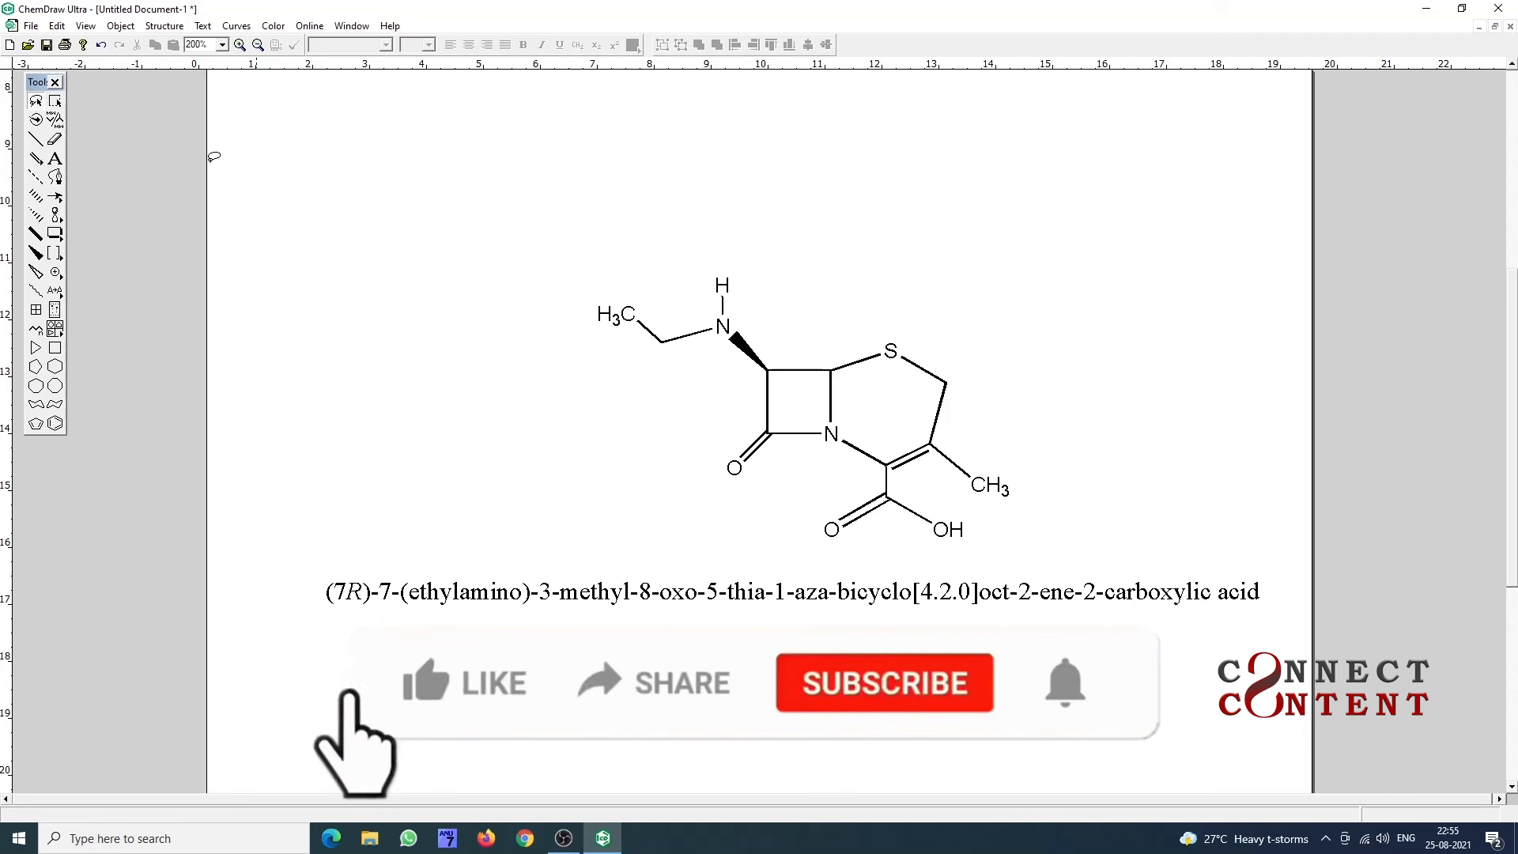
# - Select the complete structure and delete it, keeping only the chemical name text
pyautogui.click(56, 105)
pyautogui.click(414, 235)
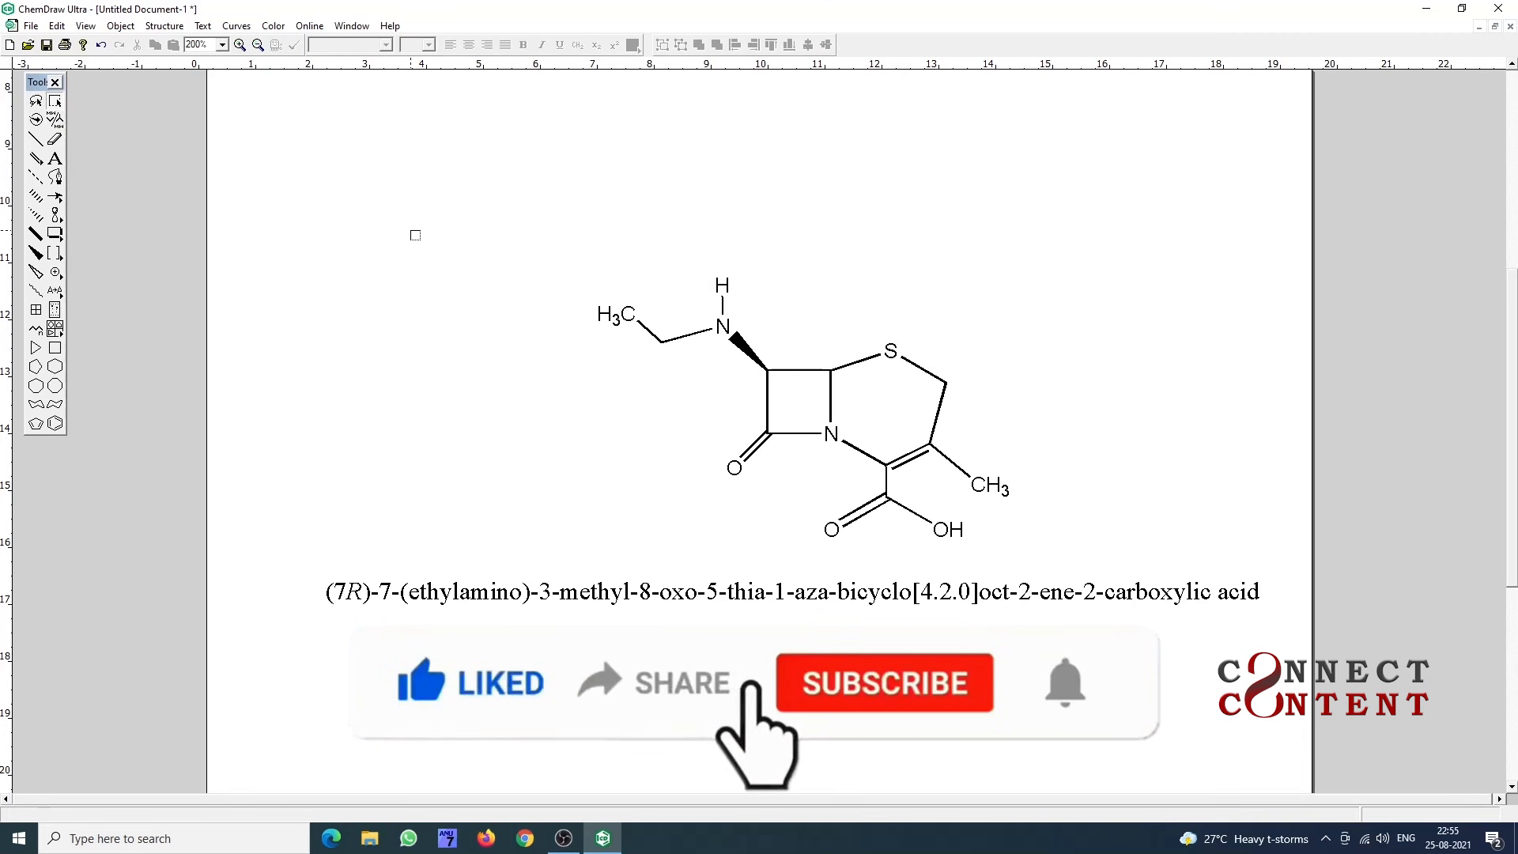
pyautogui.moveTo(576, 228); pyautogui.dragTo(1029, 566)
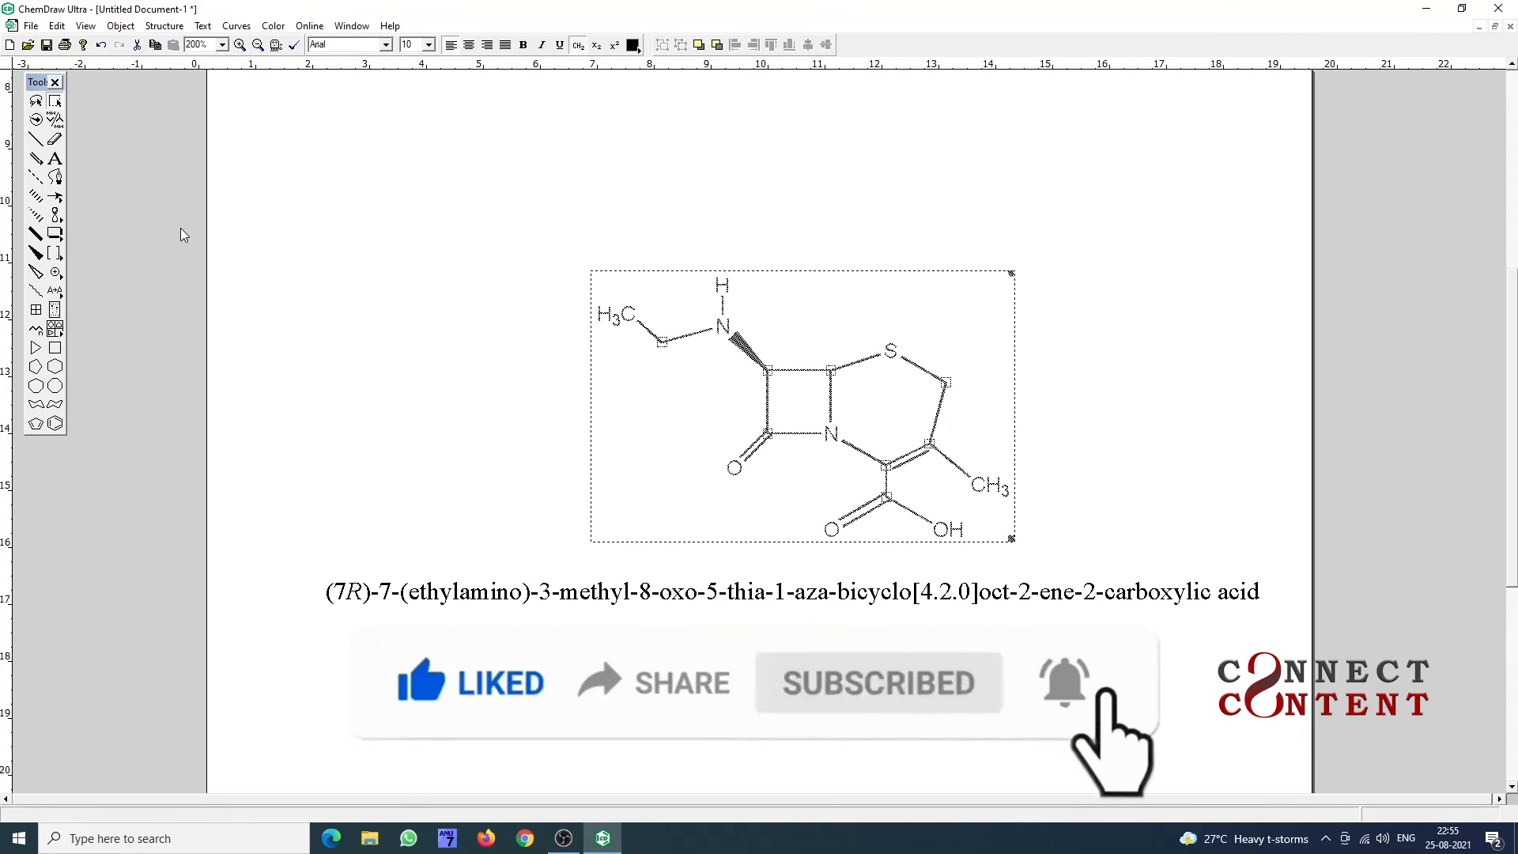
pyautogui.press('Delete')
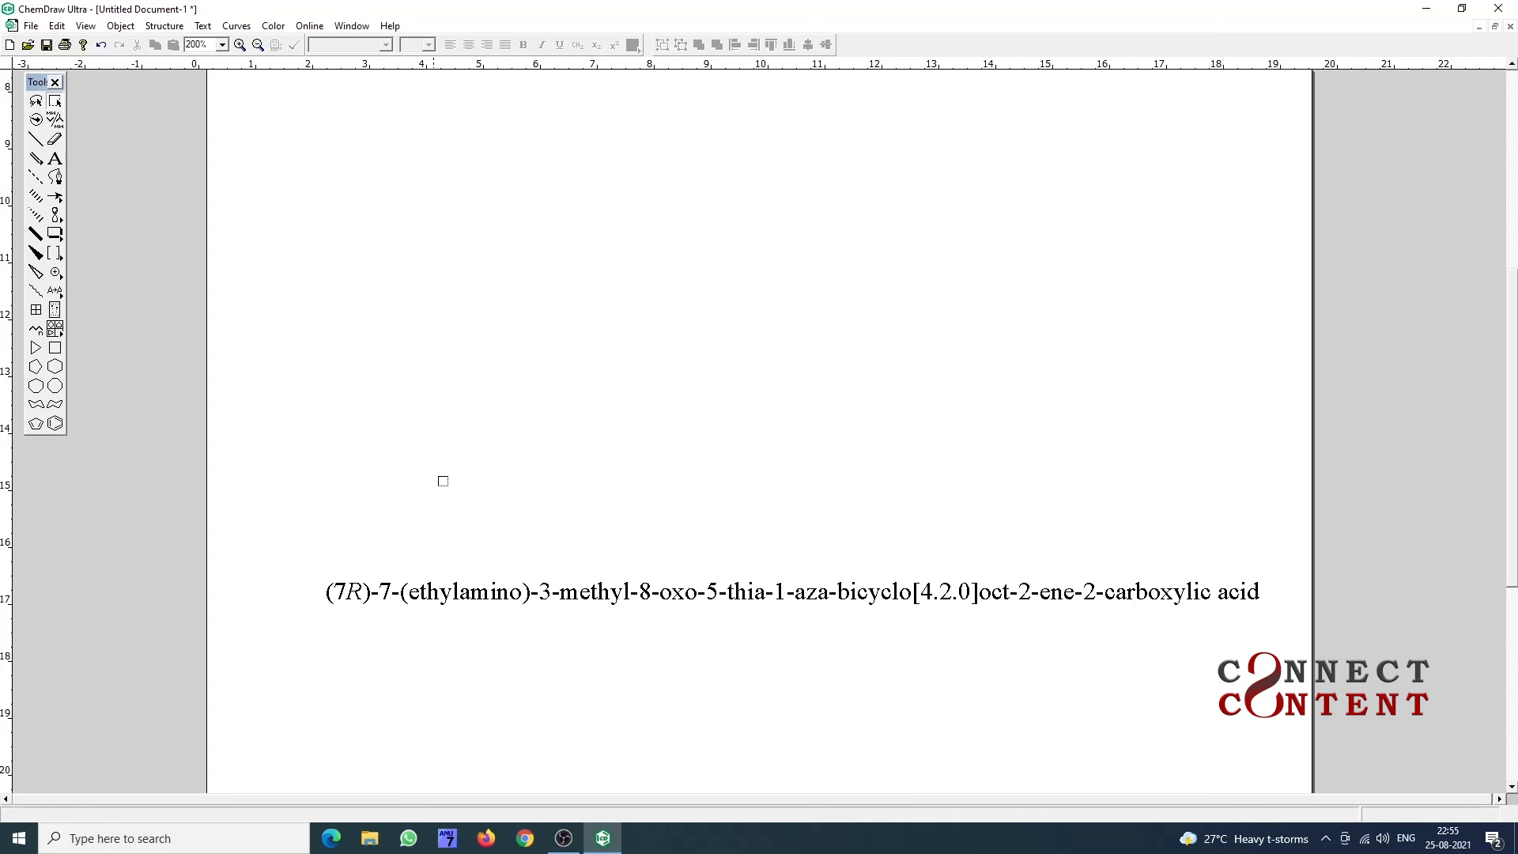
# - Select the chemical name text, and bring the deleted structure back above it
pyautogui.moveTo(303, 542); pyautogui.dragTo(1274, 679)
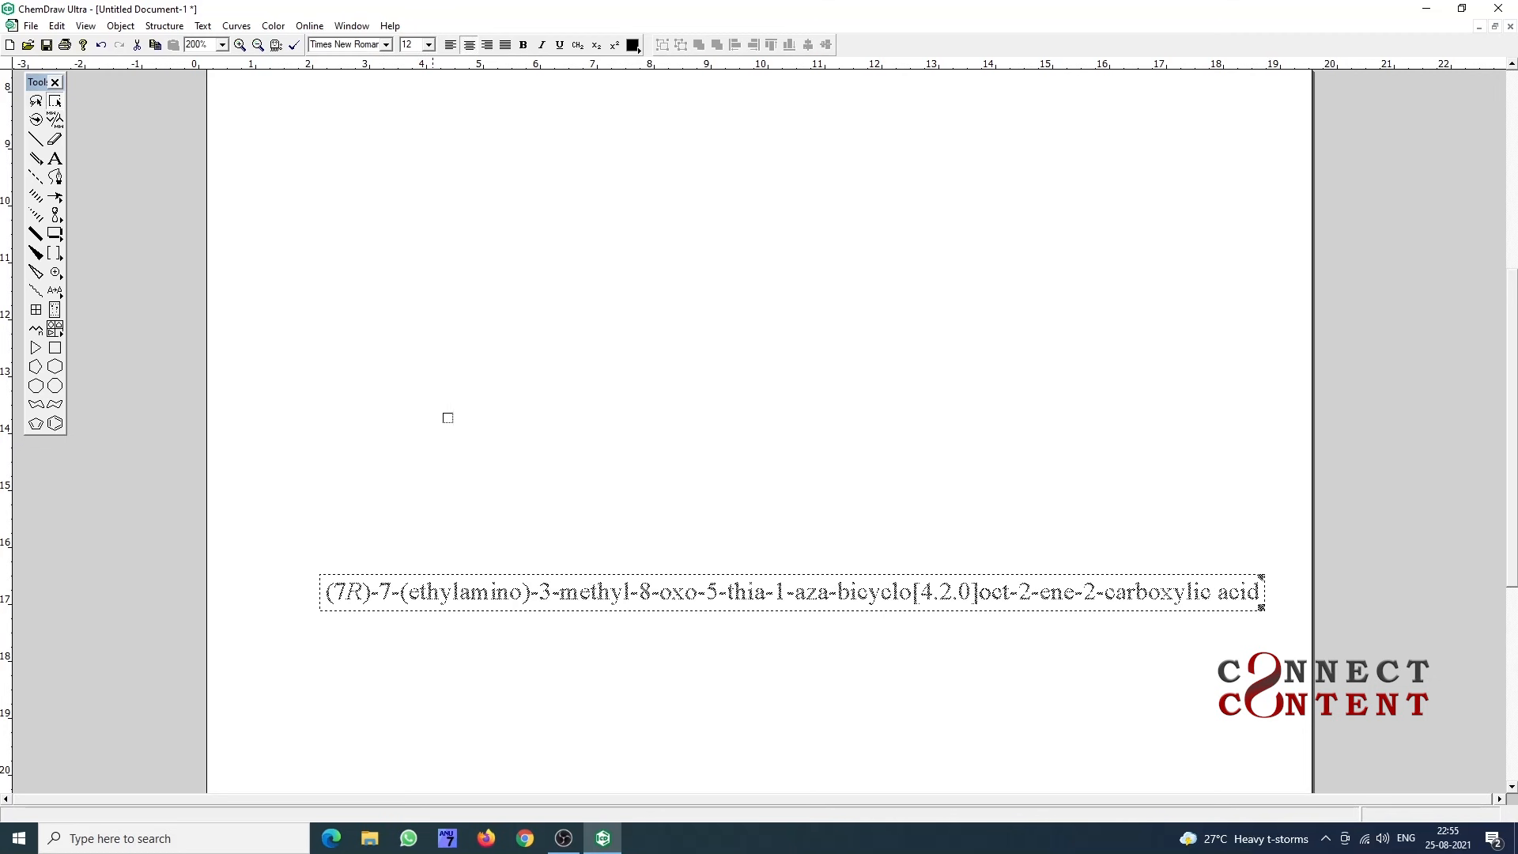
pyautogui.hotkey('ctrl', 'shift', 'n')
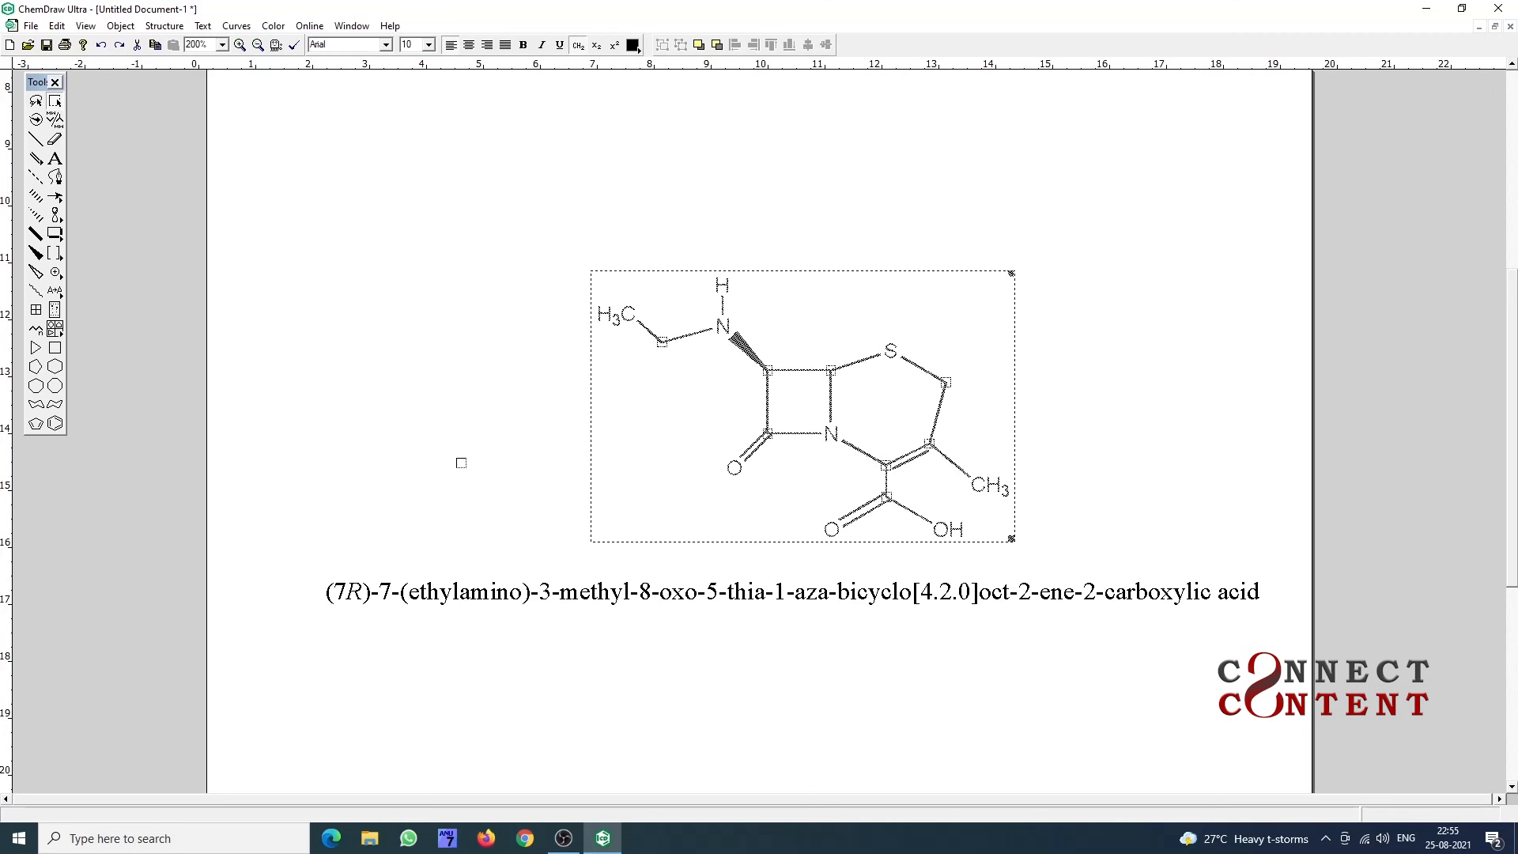
pyautogui.click(446, 450)
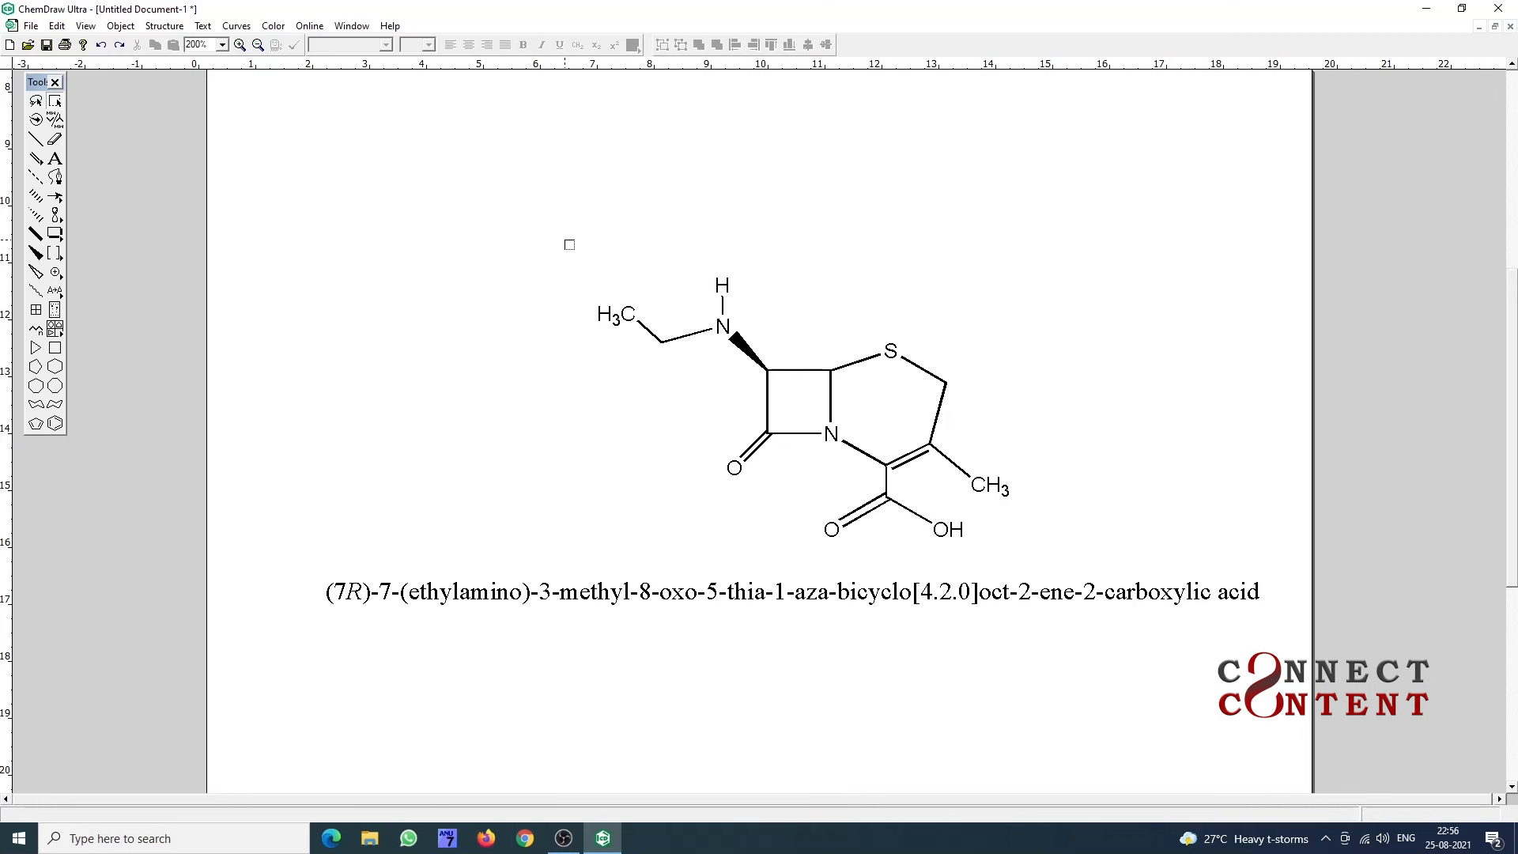
# - Marquee-select the whole structure, and alternately only the part with the ethylamino group and the four-membered ring
pyautogui.moveTo(606, 299); pyautogui.dragTo(1023, 545)
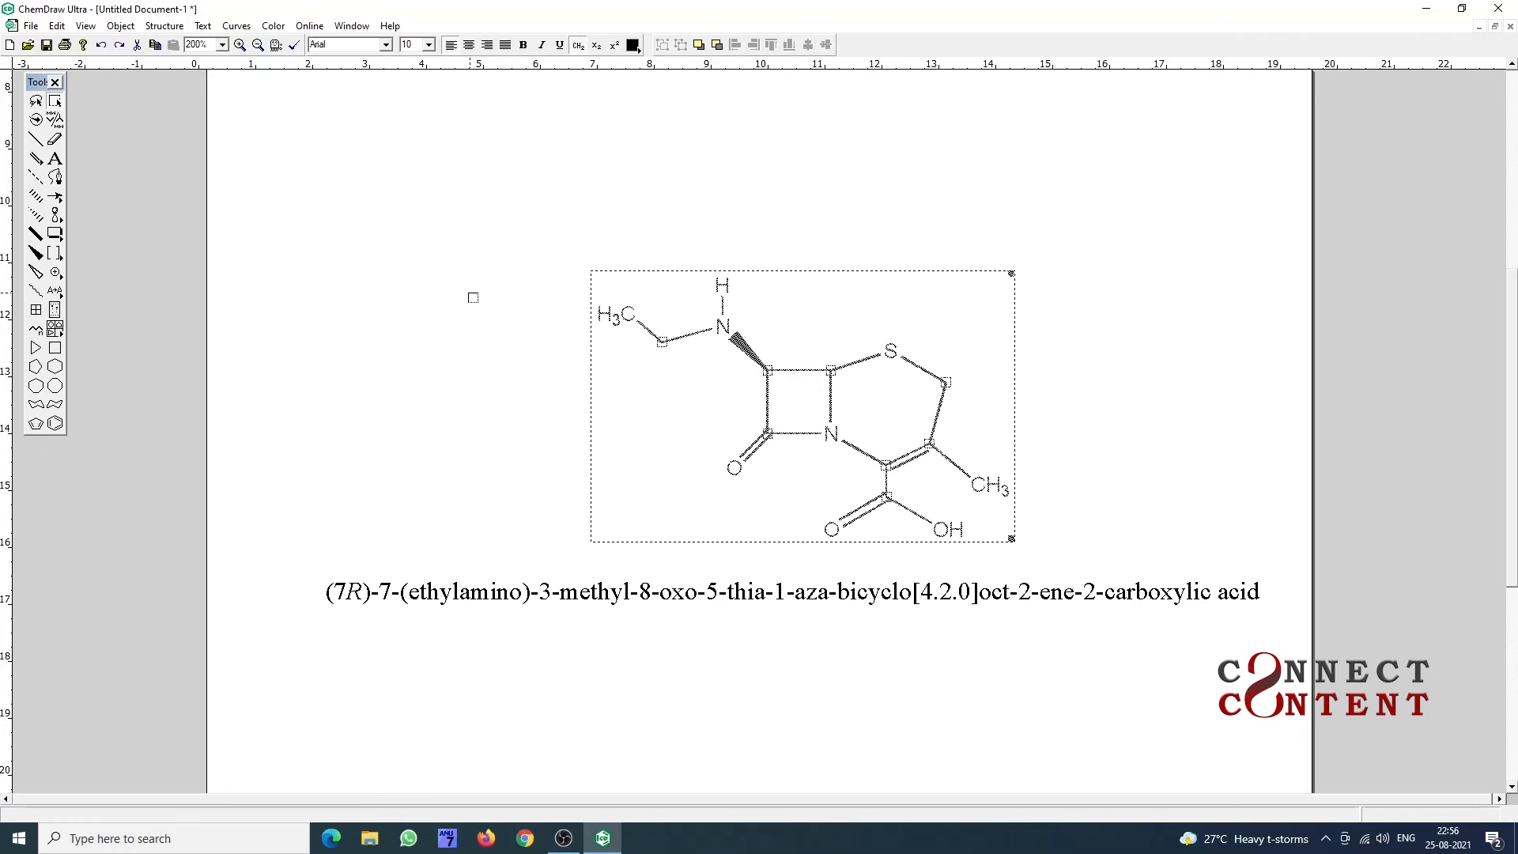
pyautogui.click(562, 254)
pyautogui.moveTo(562, 253); pyautogui.dragTo(842, 479)
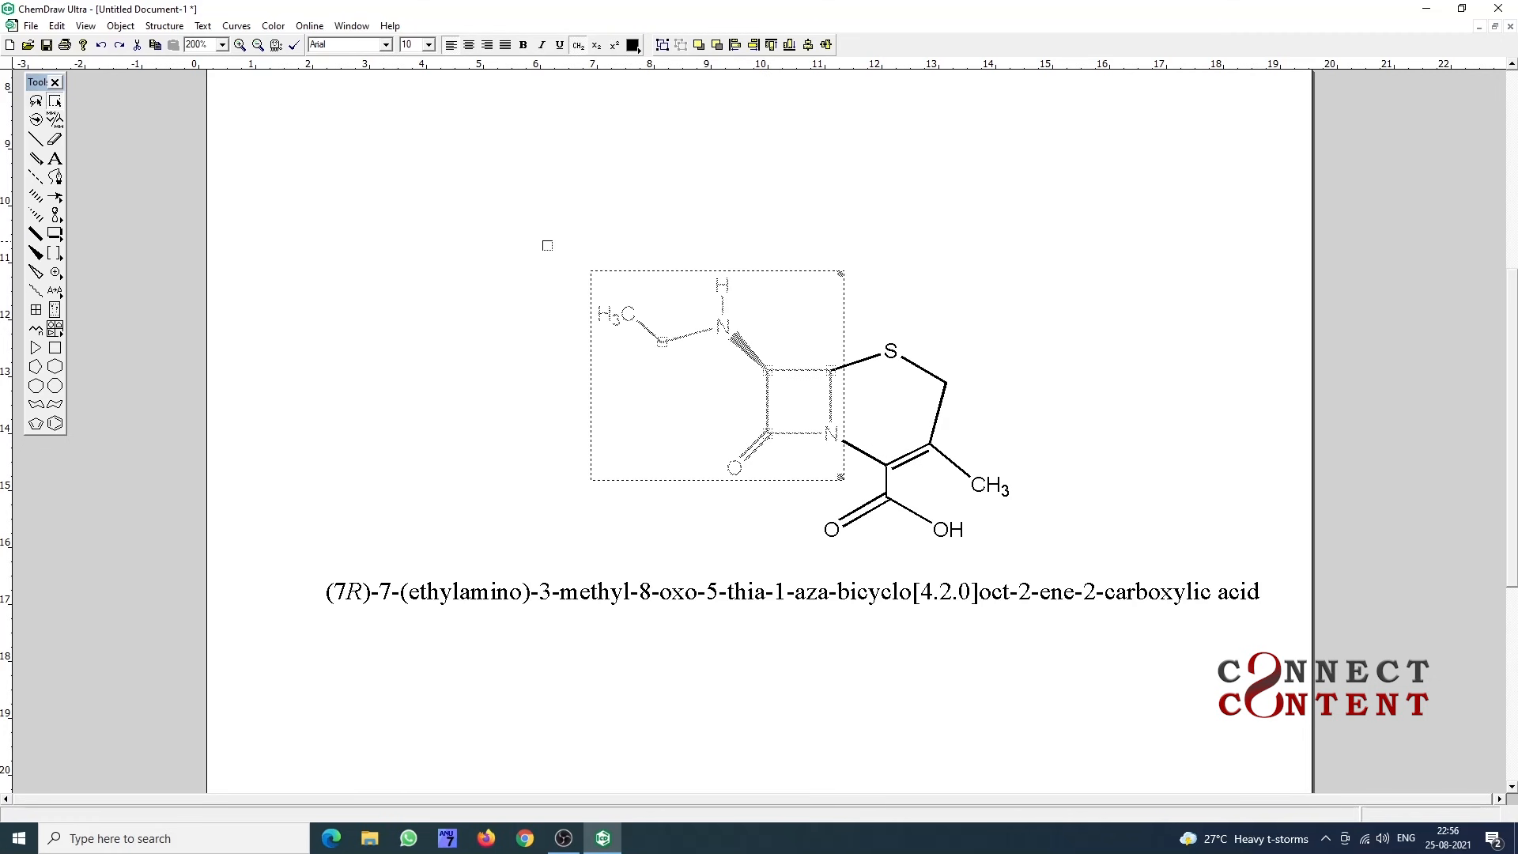
pyautogui.click(550, 225)
pyautogui.moveTo(550, 225); pyautogui.dragTo(1017, 551)
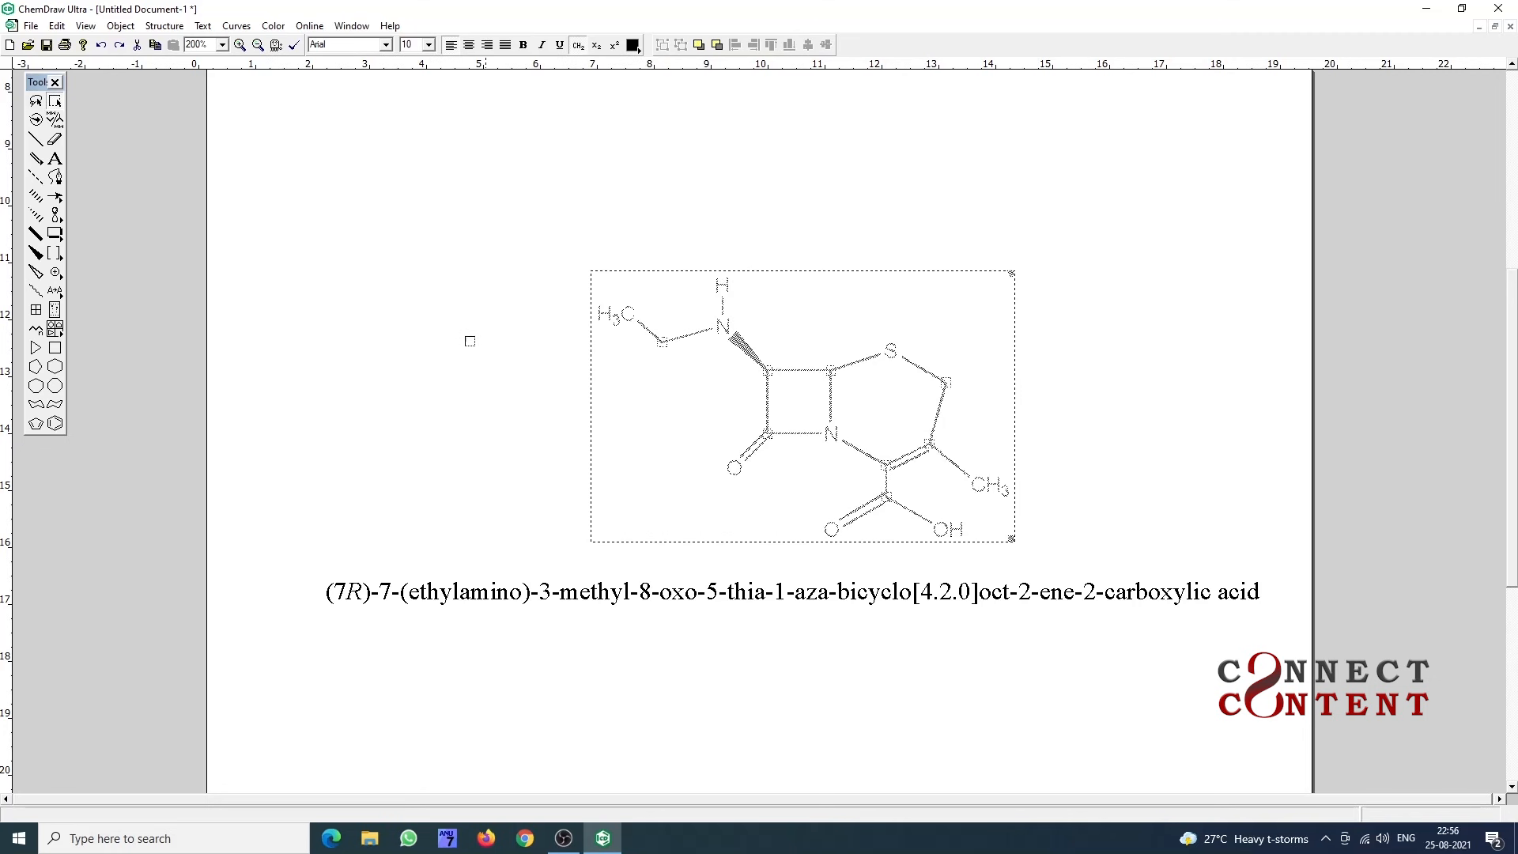
pyautogui.click(490, 304)
pyautogui.moveTo(591, 271); pyautogui.dragTo(842, 445)
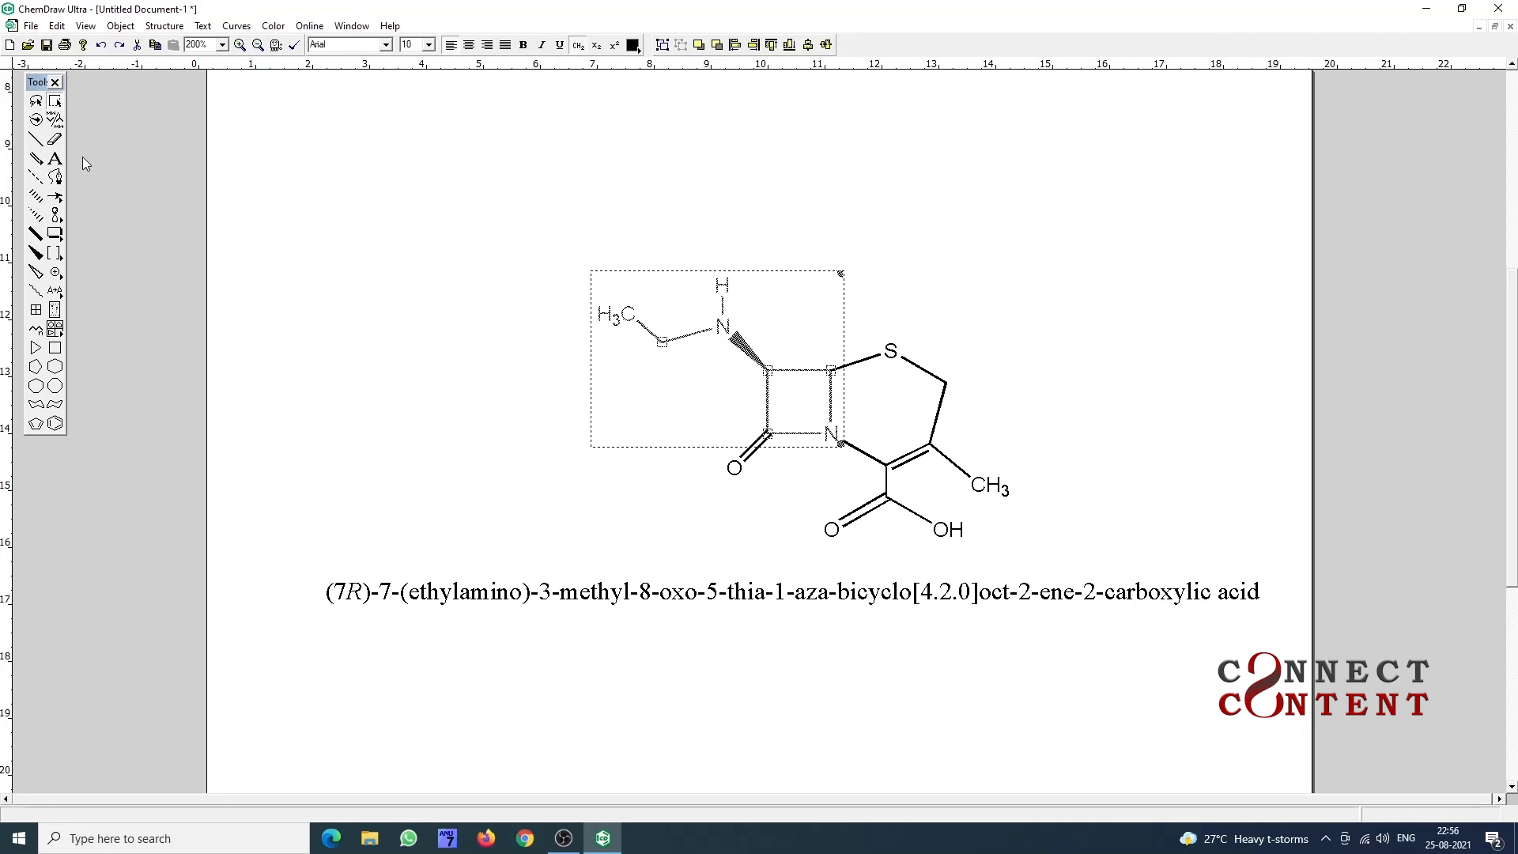
# - Select the whole chemical structure without its name and copy it
pyautogui.click(57, 106)
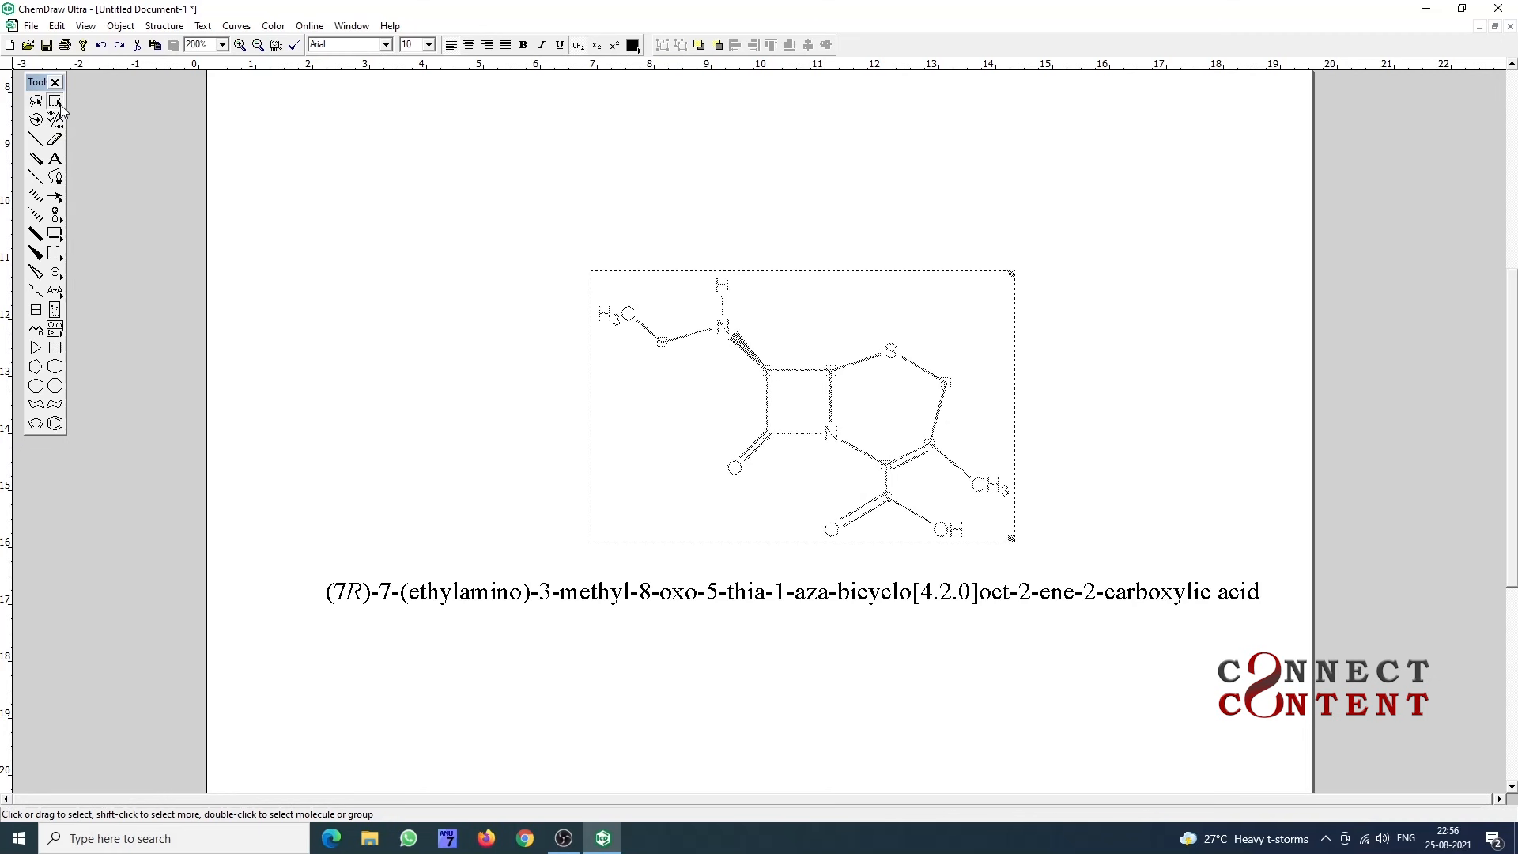
pyautogui.rightClick(705, 351)
pyautogui.click(743, 366)
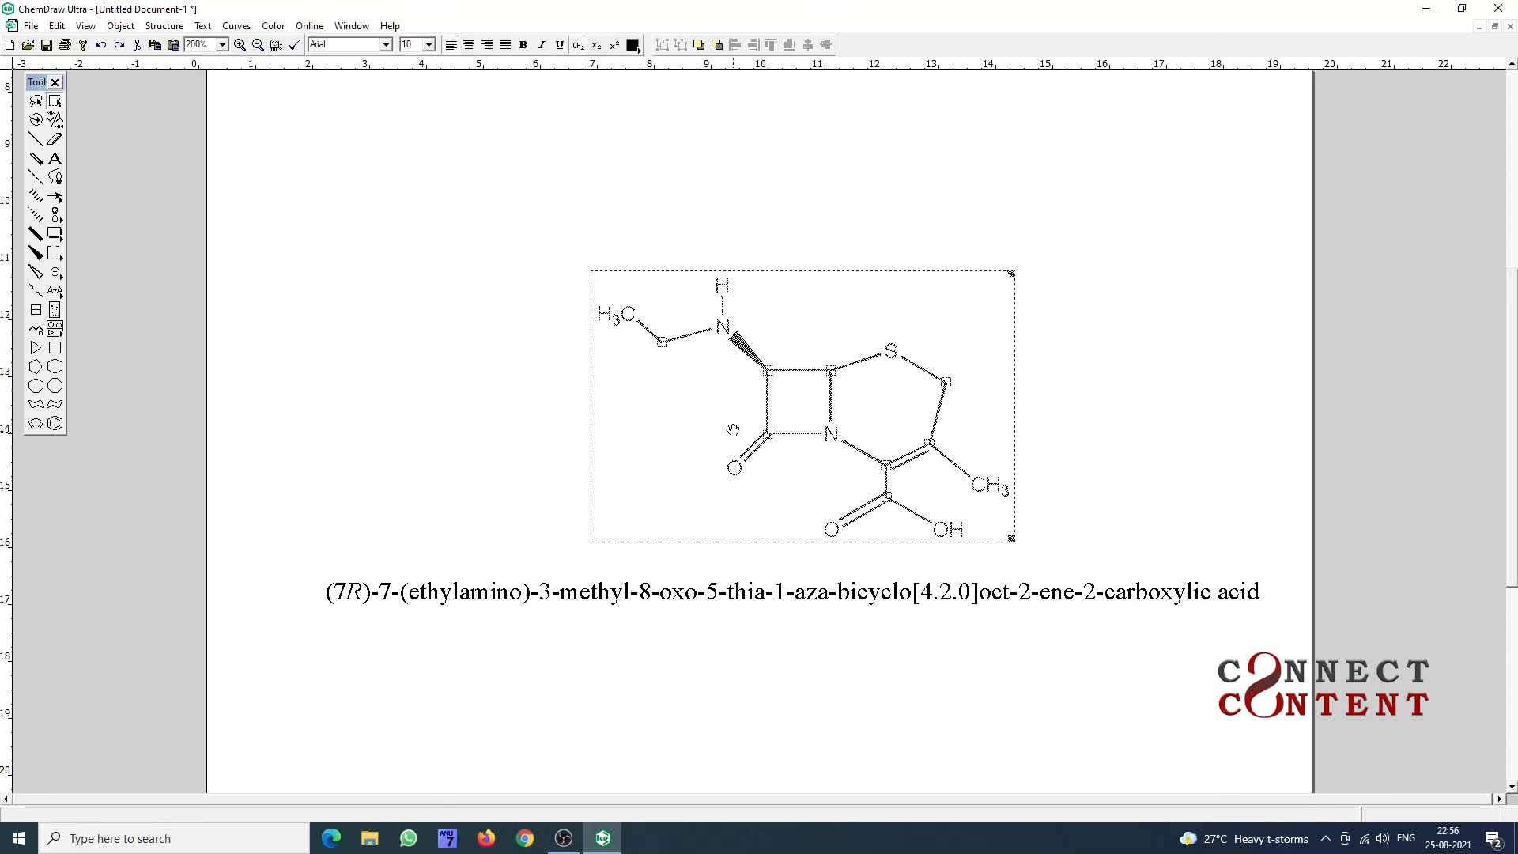
# - Select the chemical name below the structure as an object, deselect it, and select it again
pyautogui.click(532, 590)
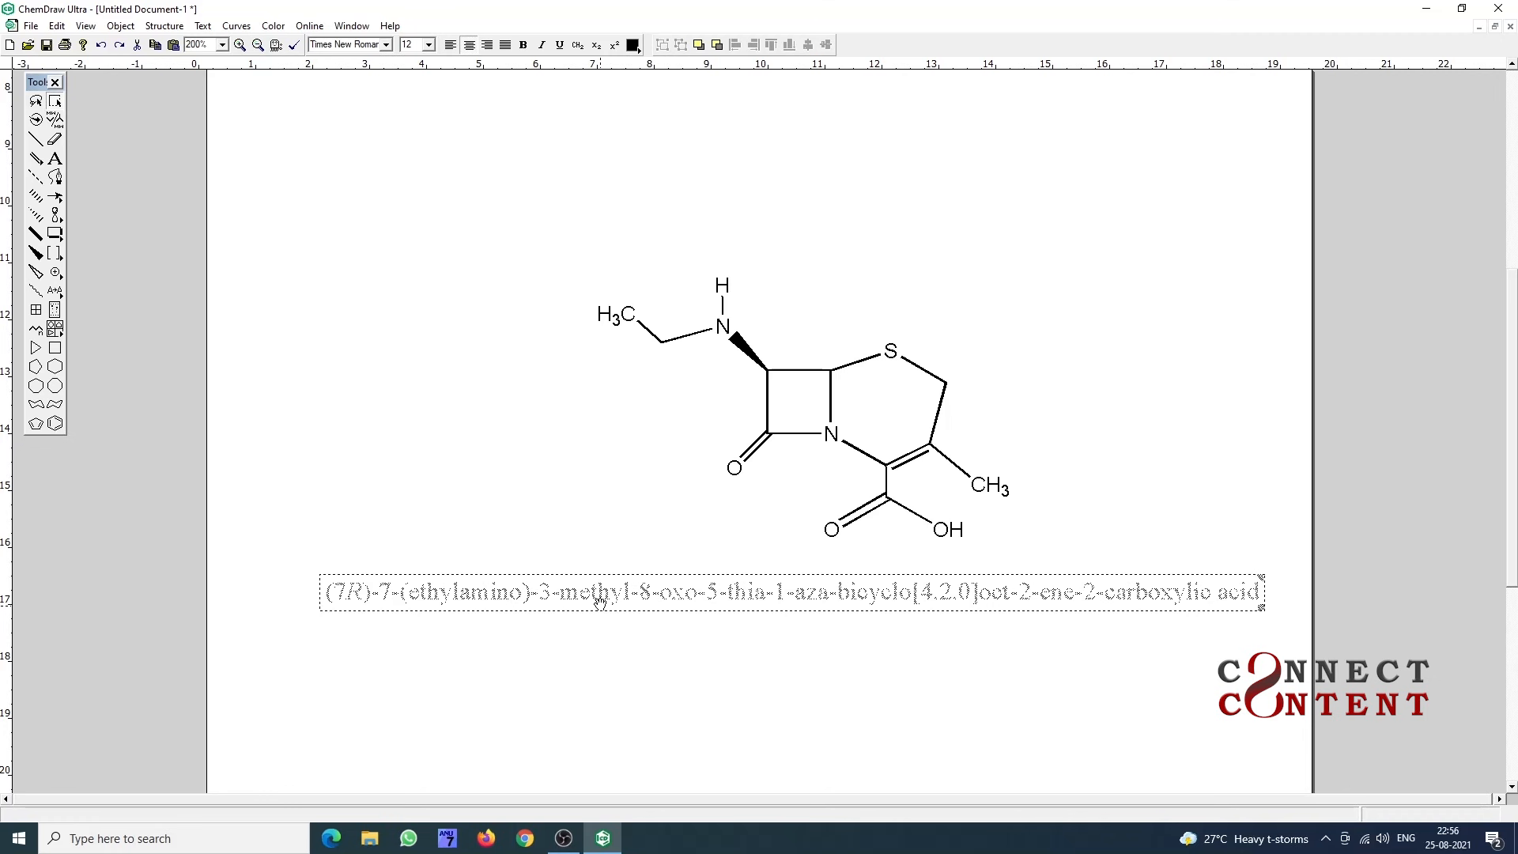
pyautogui.click(638, 660)
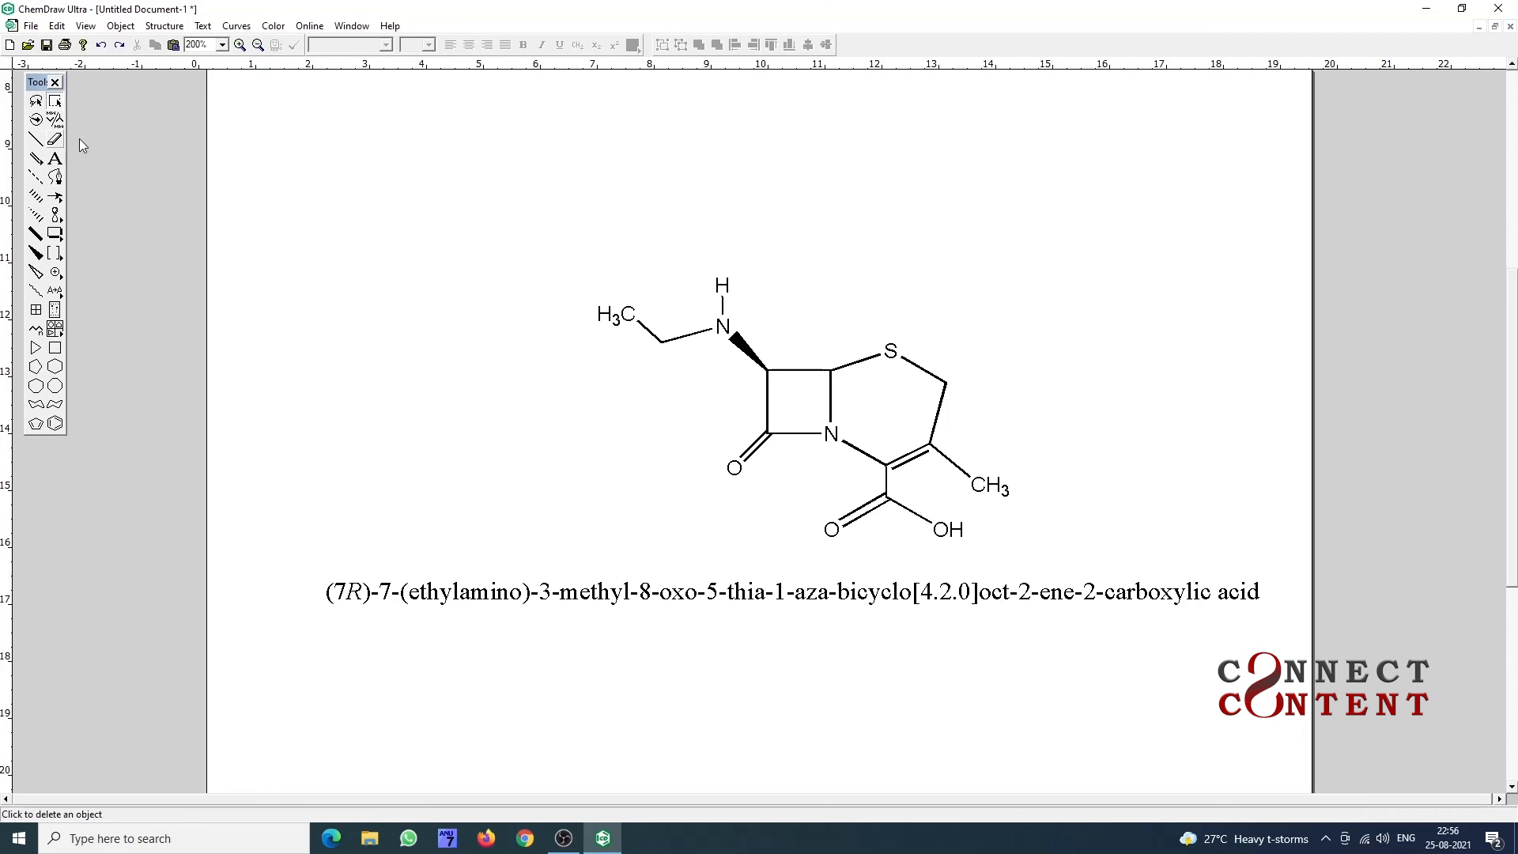
pyautogui.click(598, 599)
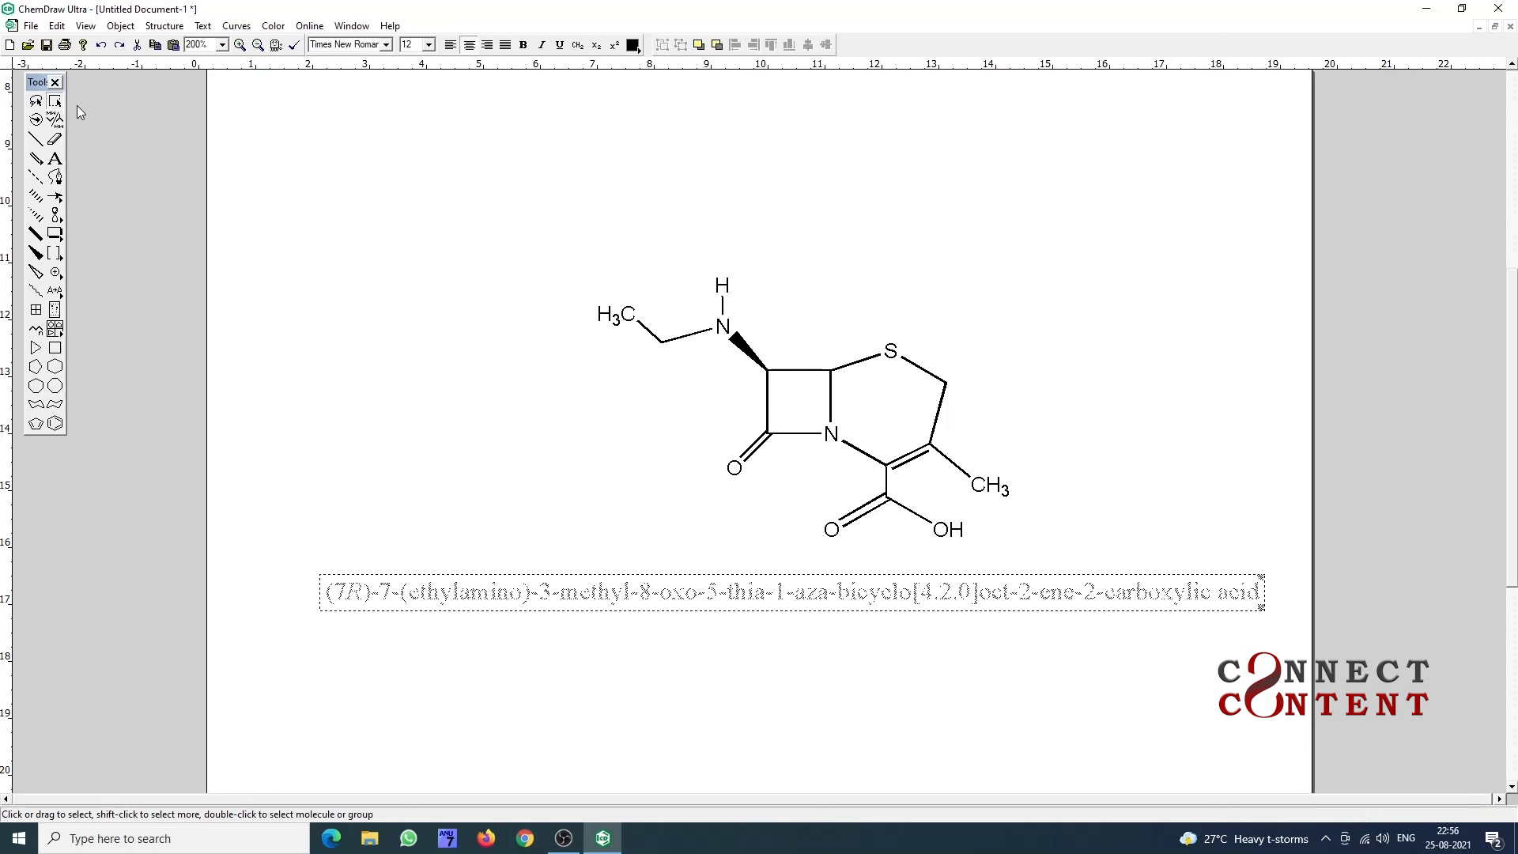
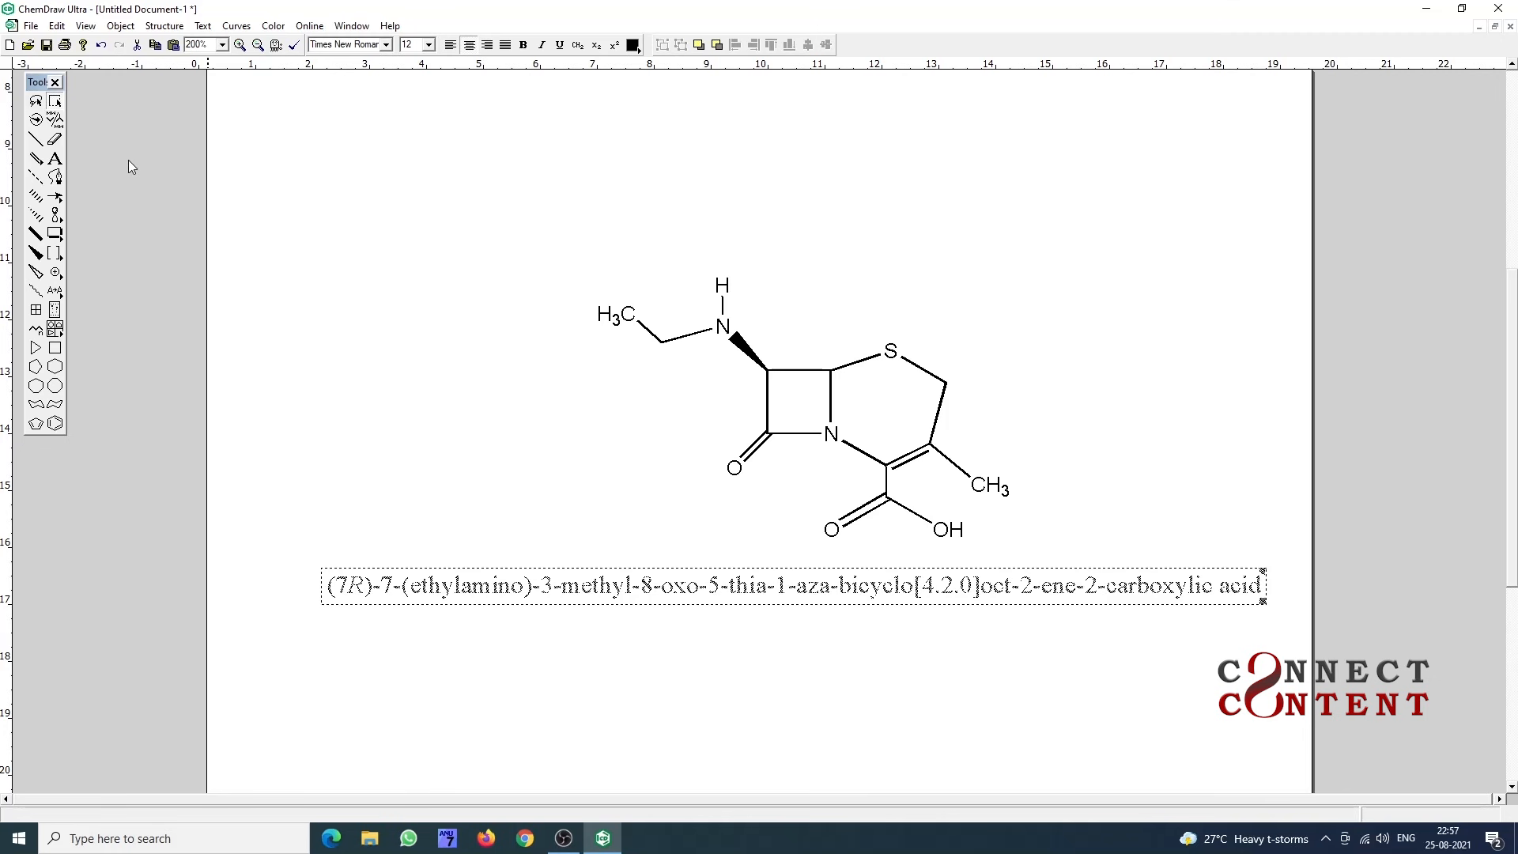
# - Highlight all characters of the chemical name with the Text tool and copy them
pyautogui.click(58, 162)
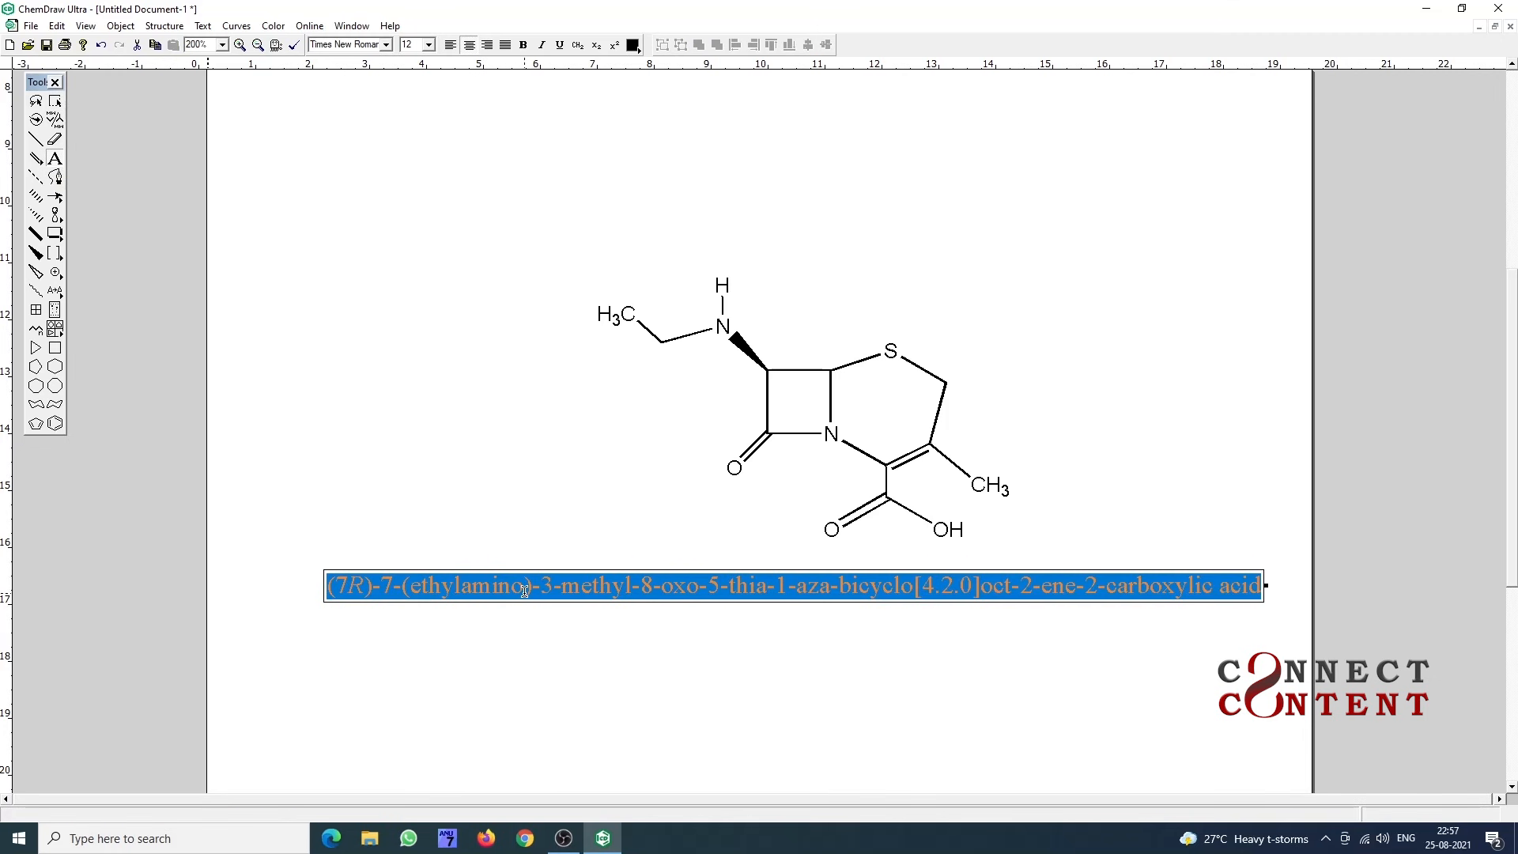
pyautogui.click(438, 583)
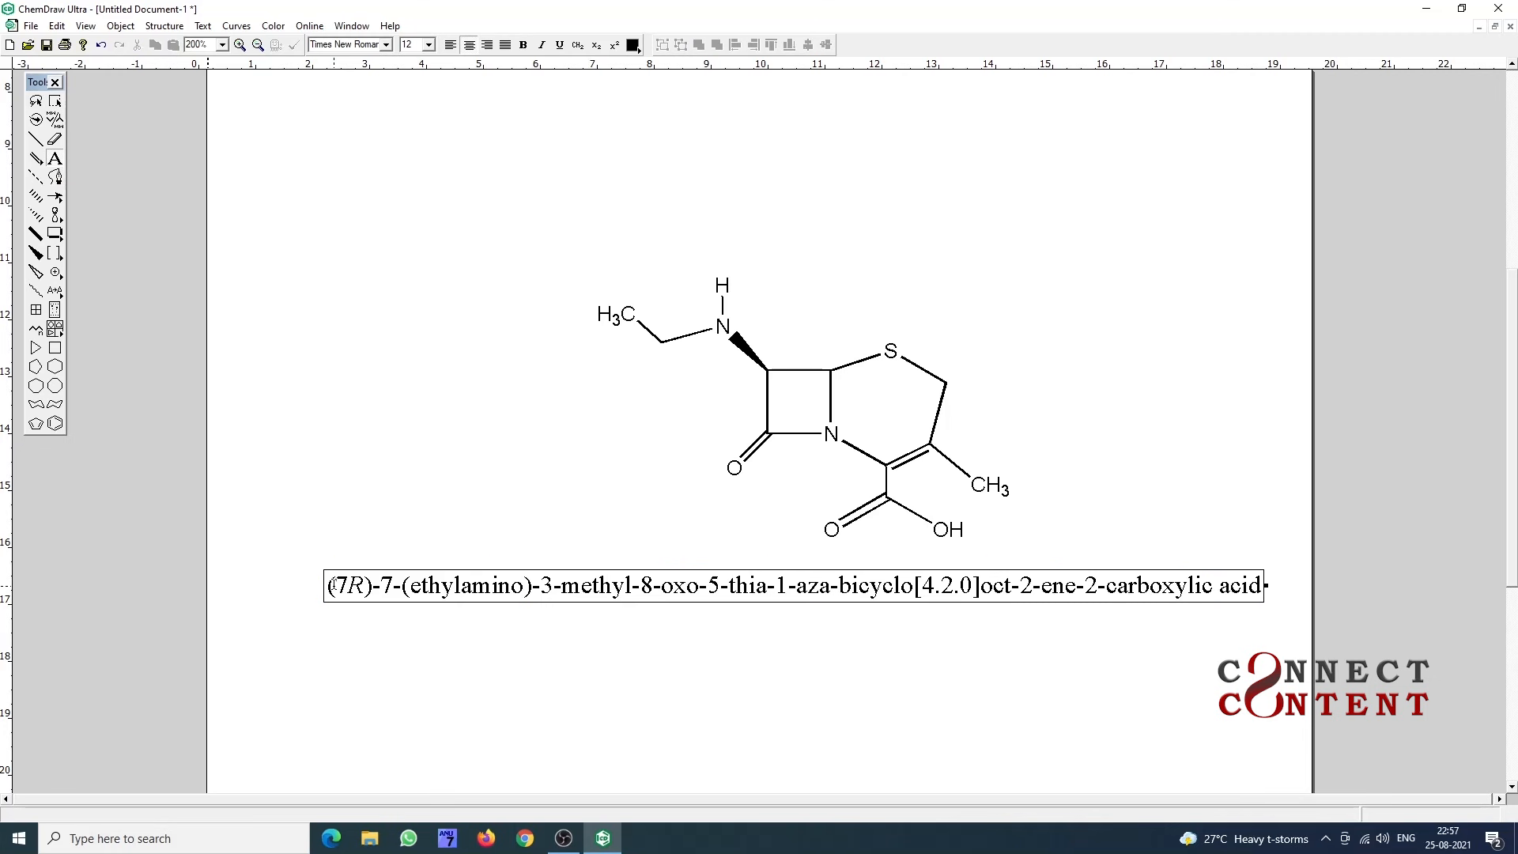
pyautogui.moveTo(331, 585); pyautogui.dragTo(1265, 585)
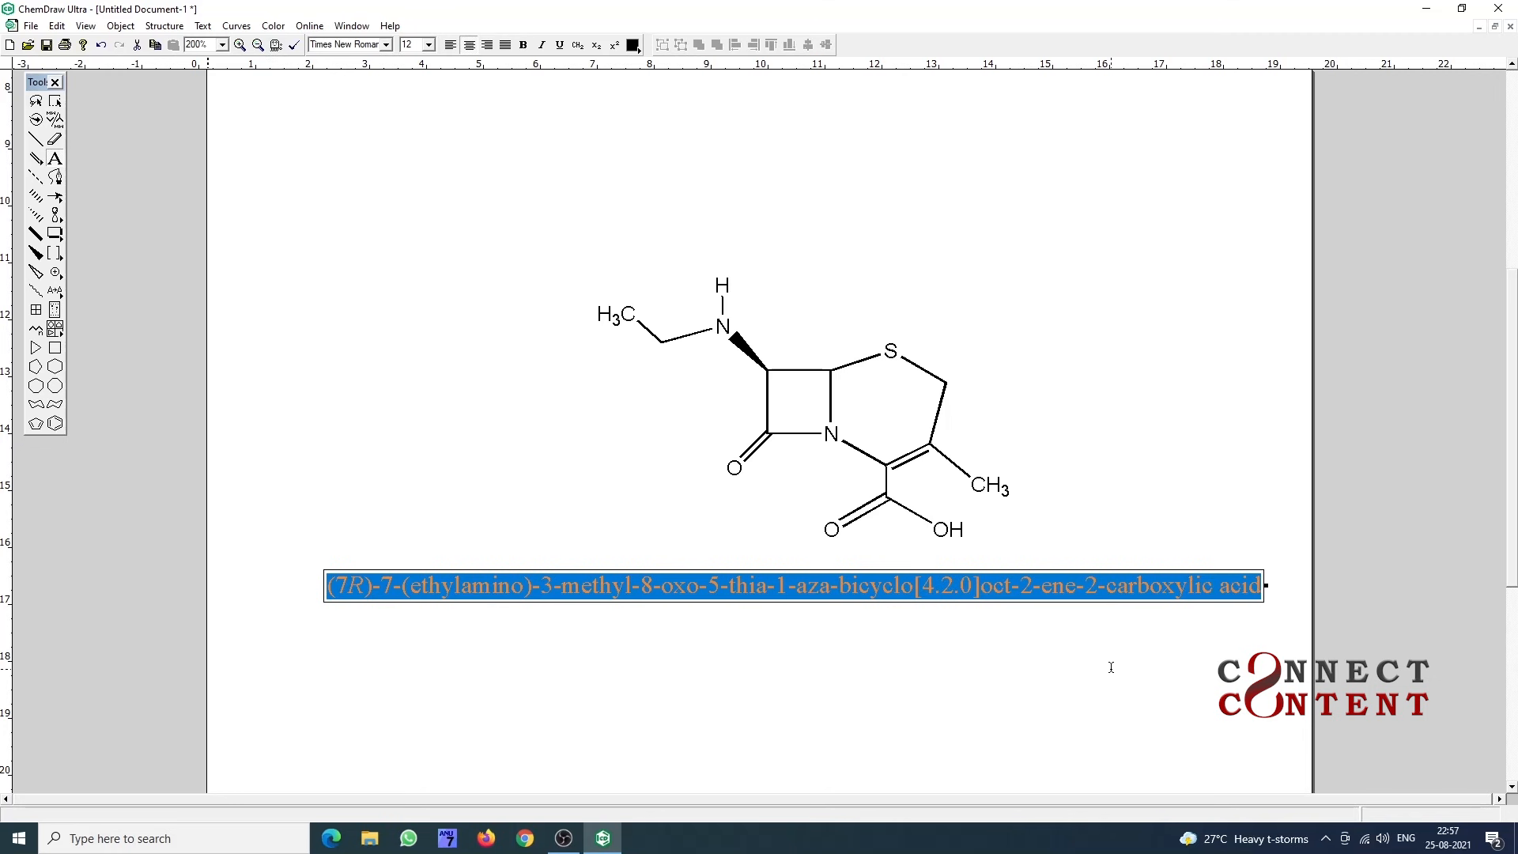
pyautogui.hotkey('ctrl', 'c')
pyautogui.rightClick(857, 585)
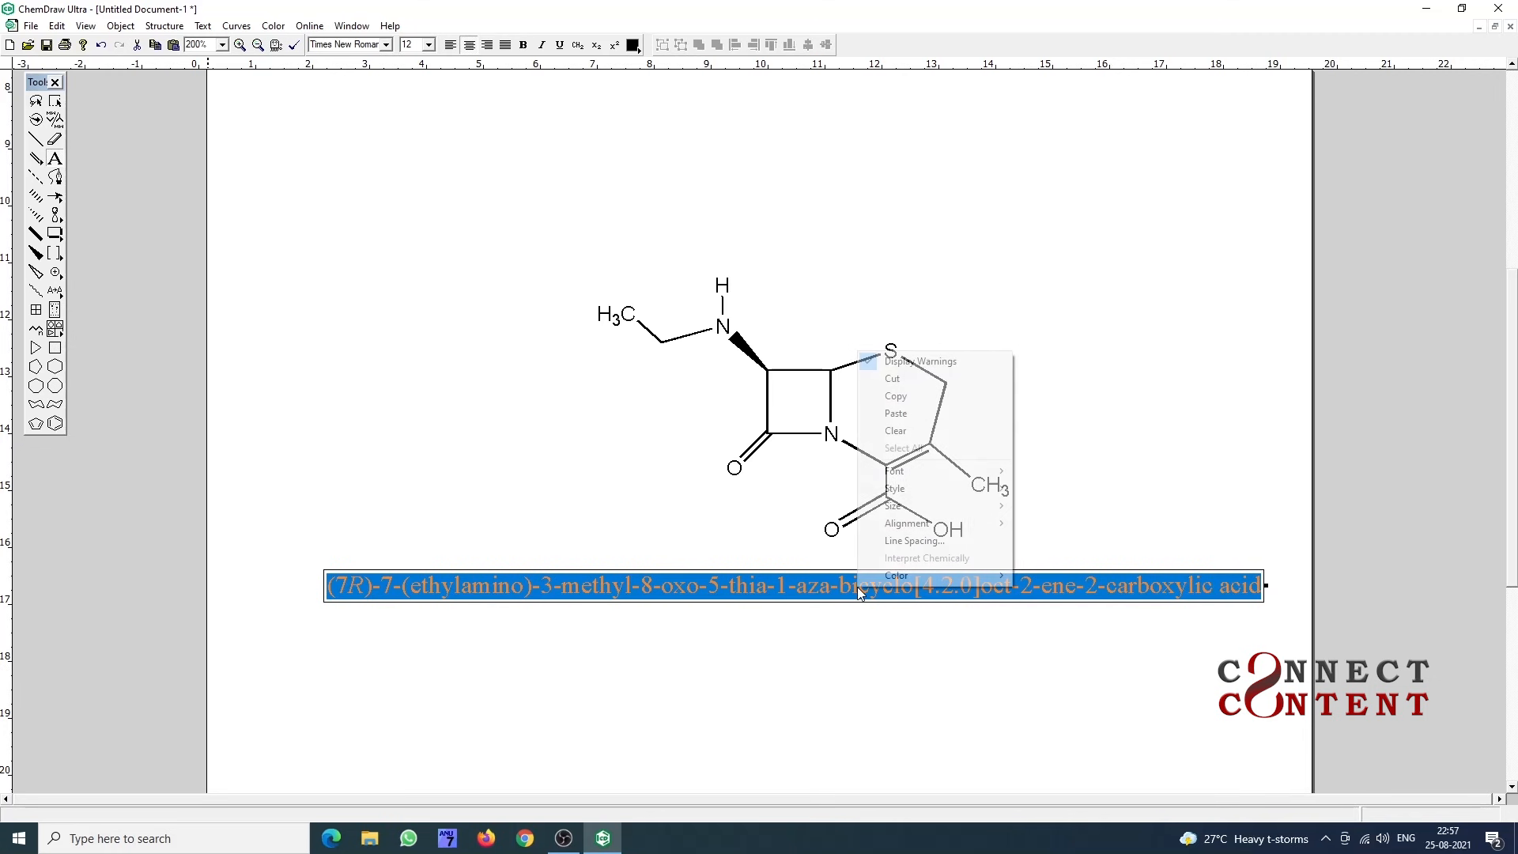
pyautogui.click(906, 396)
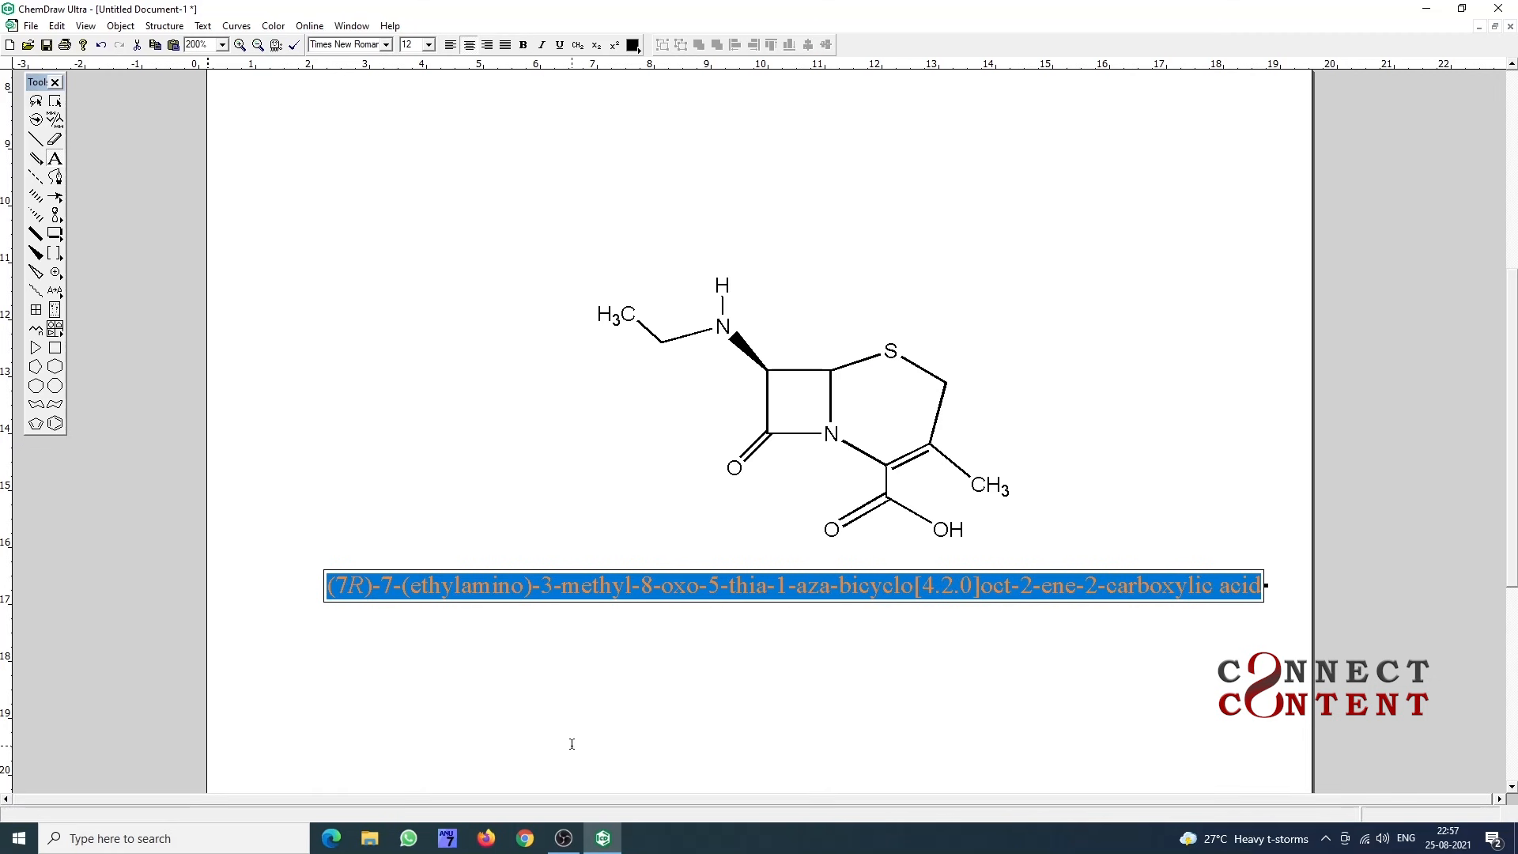
# - Create and open a new Microsoft Word document on the desktop, and dismiss the Office Activation Wizard
pyautogui.press('super+d')
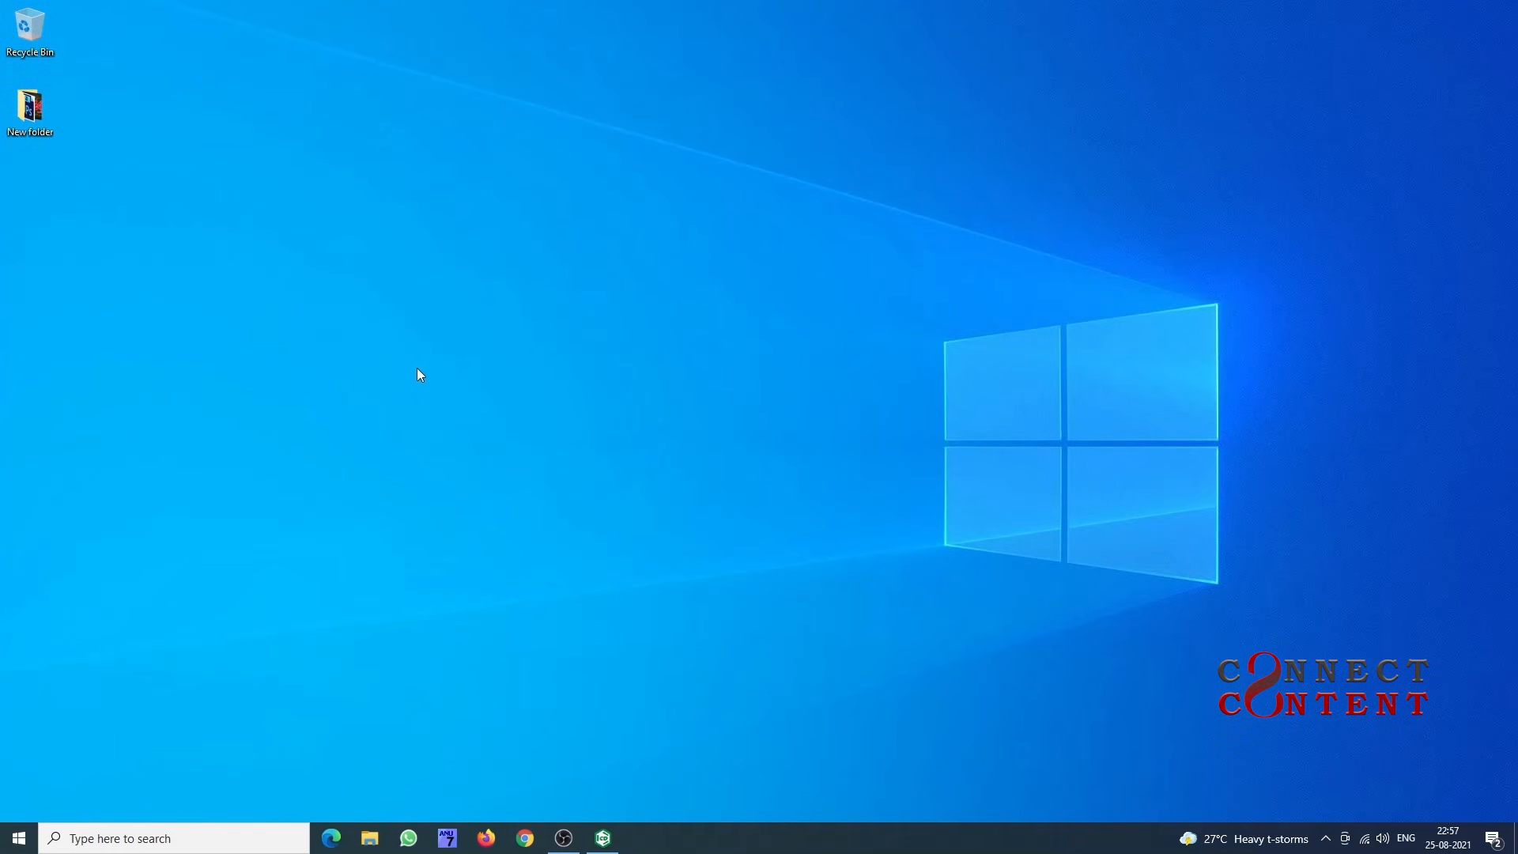
pyautogui.rightClick(197, 227)
pyautogui.moveTo(393, 391)
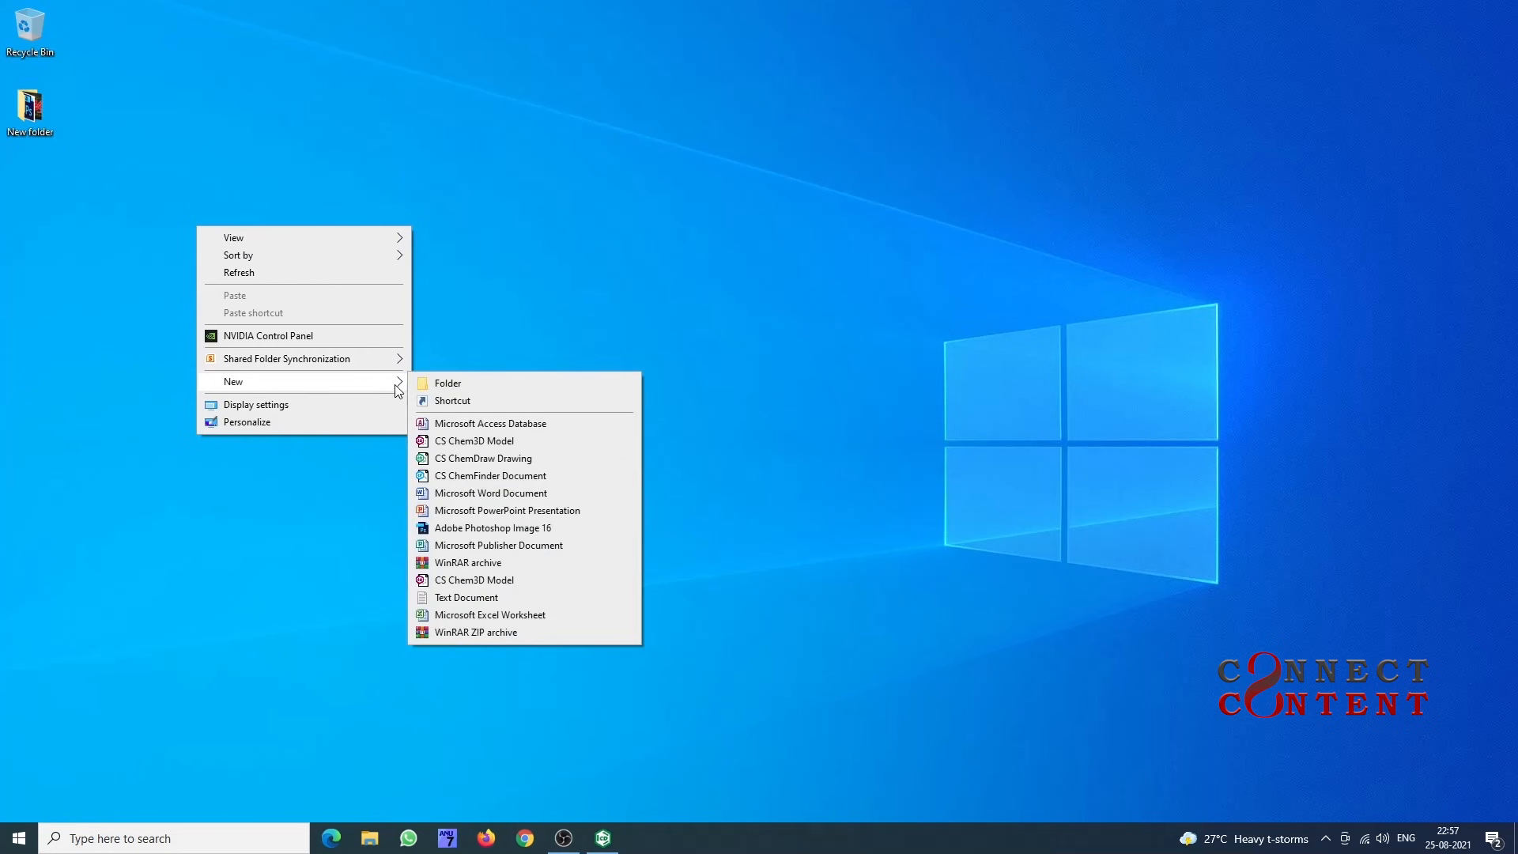
pyautogui.click(501, 495)
pyautogui.press('Return')
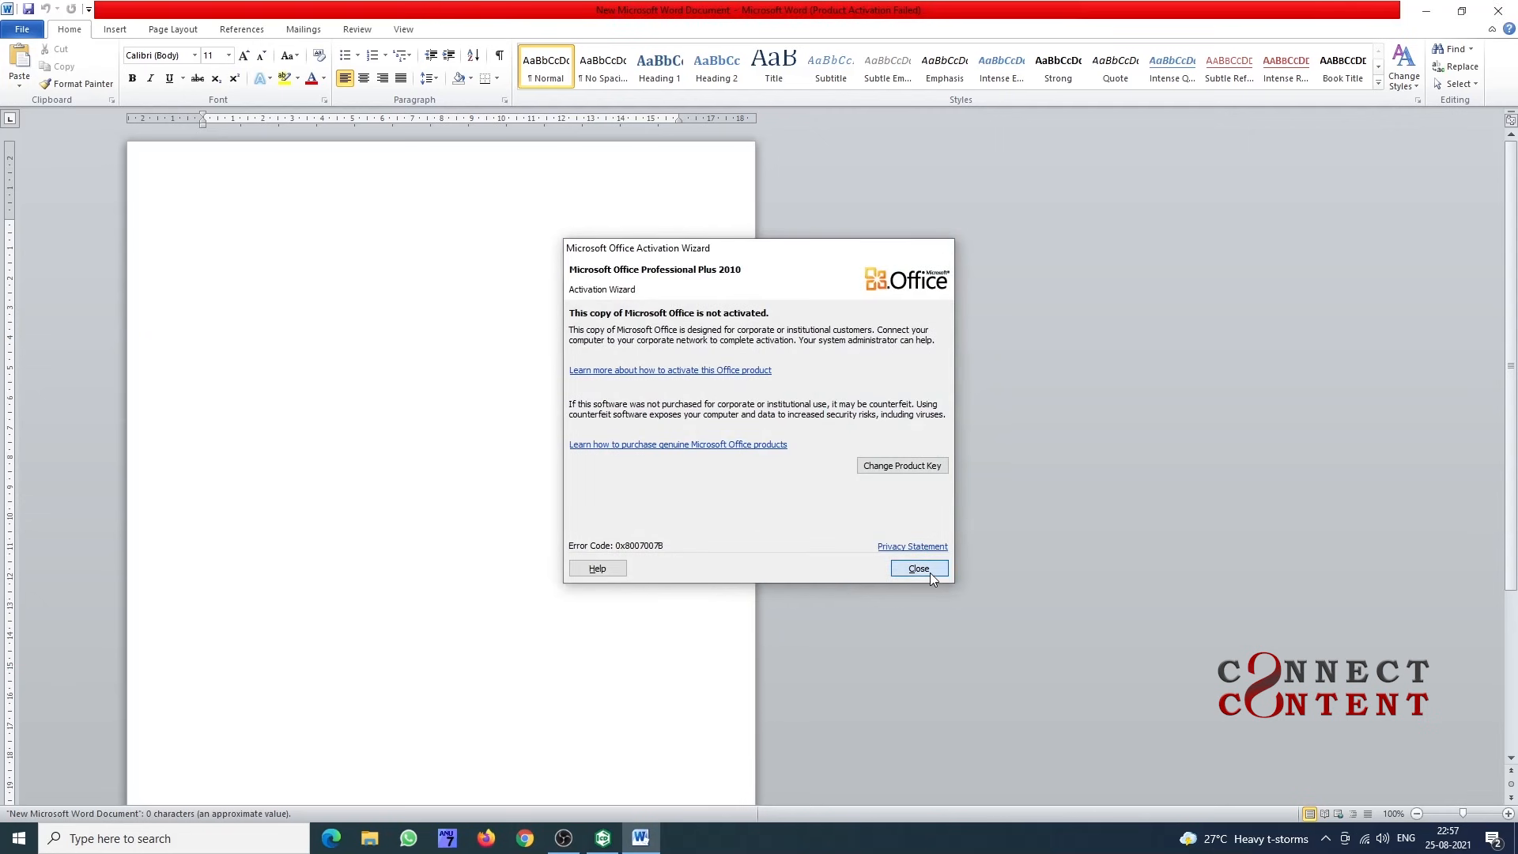
pyautogui.click(929, 571)
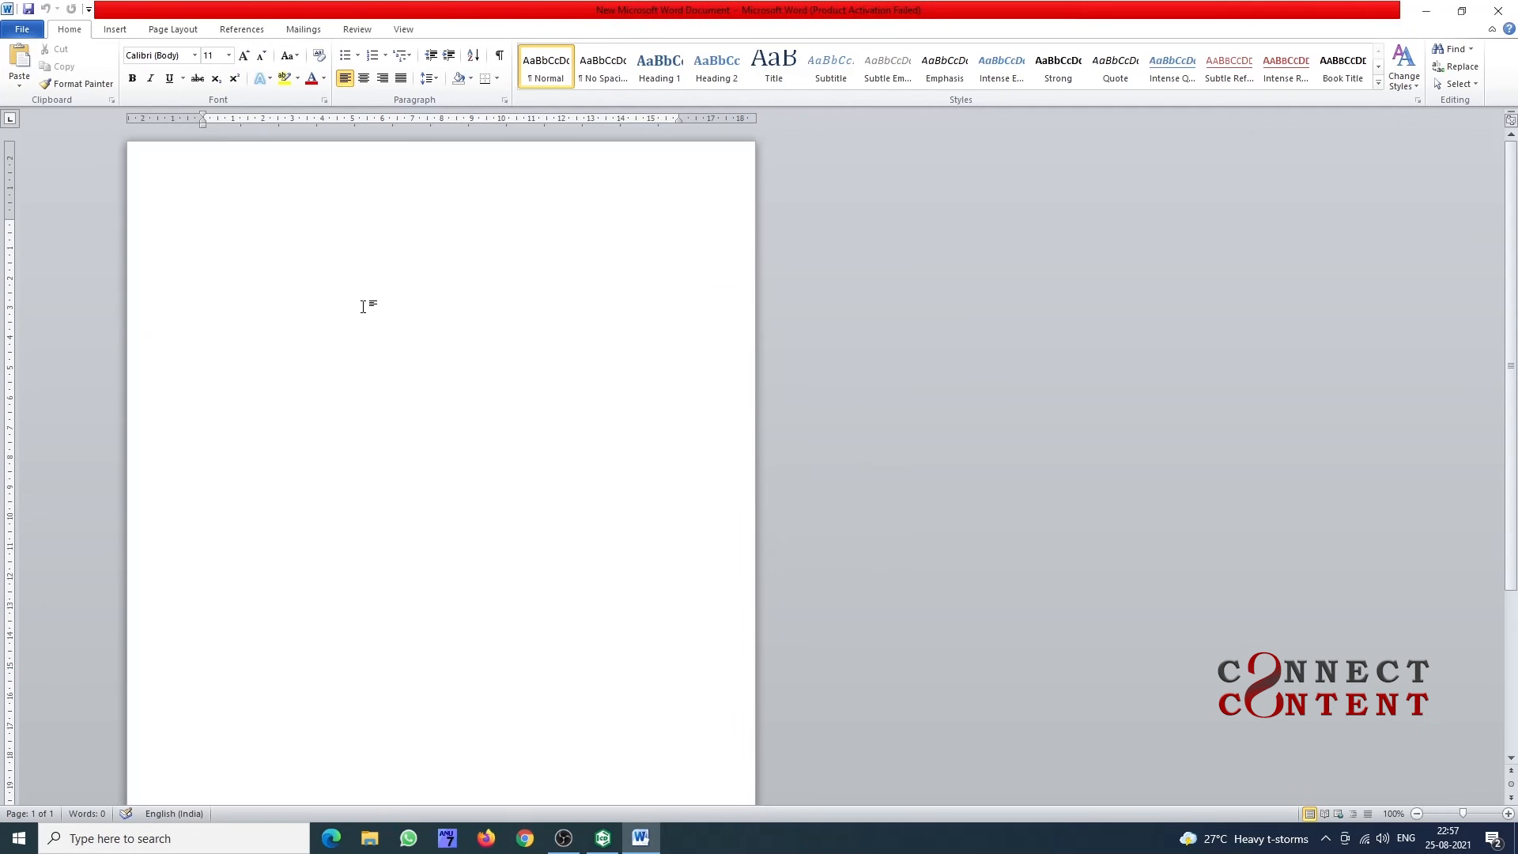
# - Paste the chemical name into the document, try a line break before "oct", and rejoin the line
pyautogui.hotkey('ctrl', 'v')
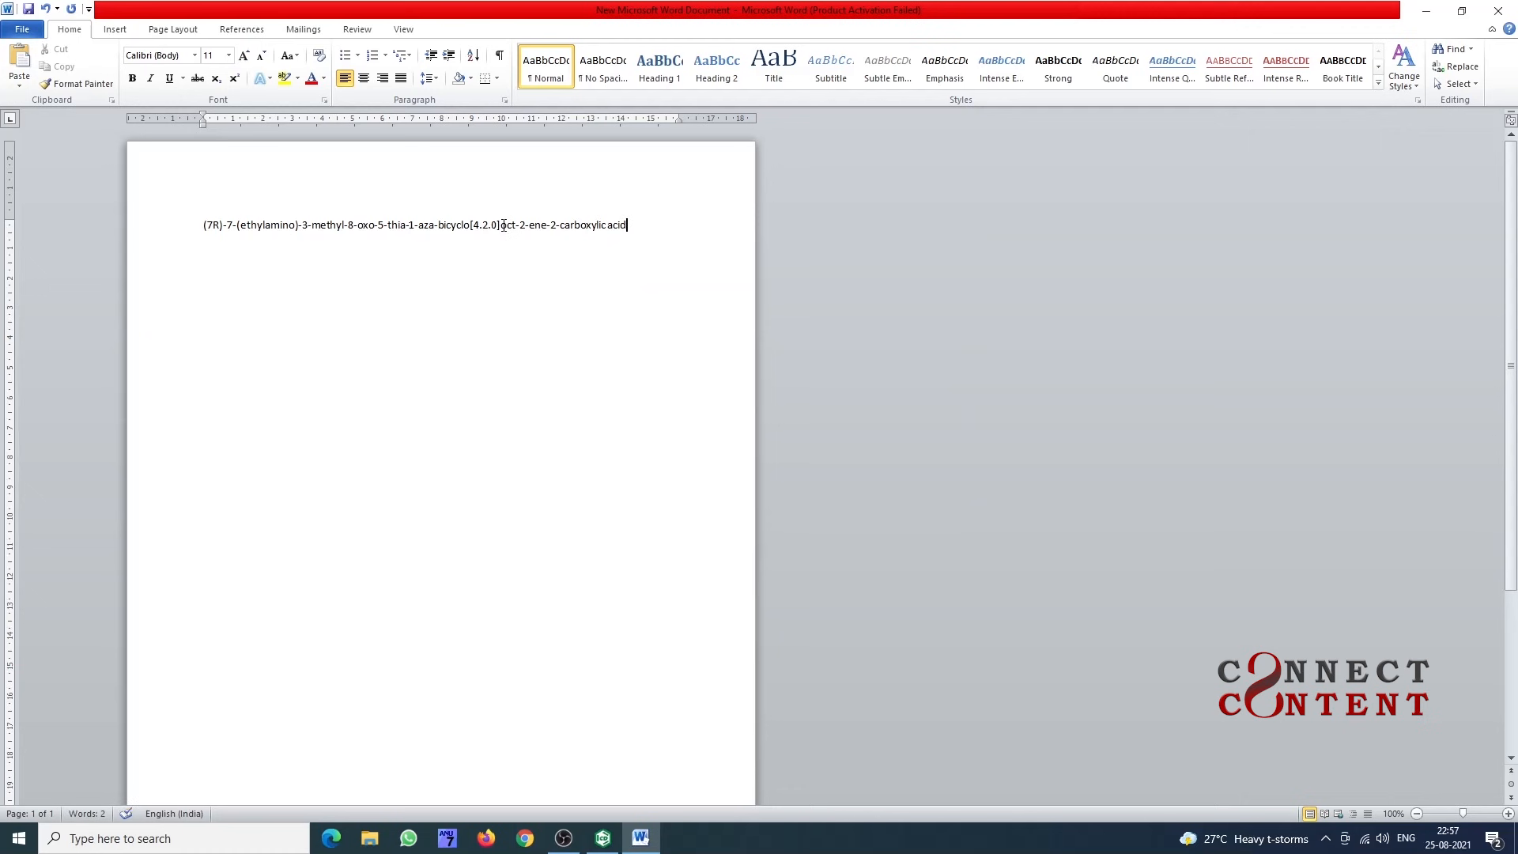
pyautogui.click(504, 225)
pyautogui.press('Return')
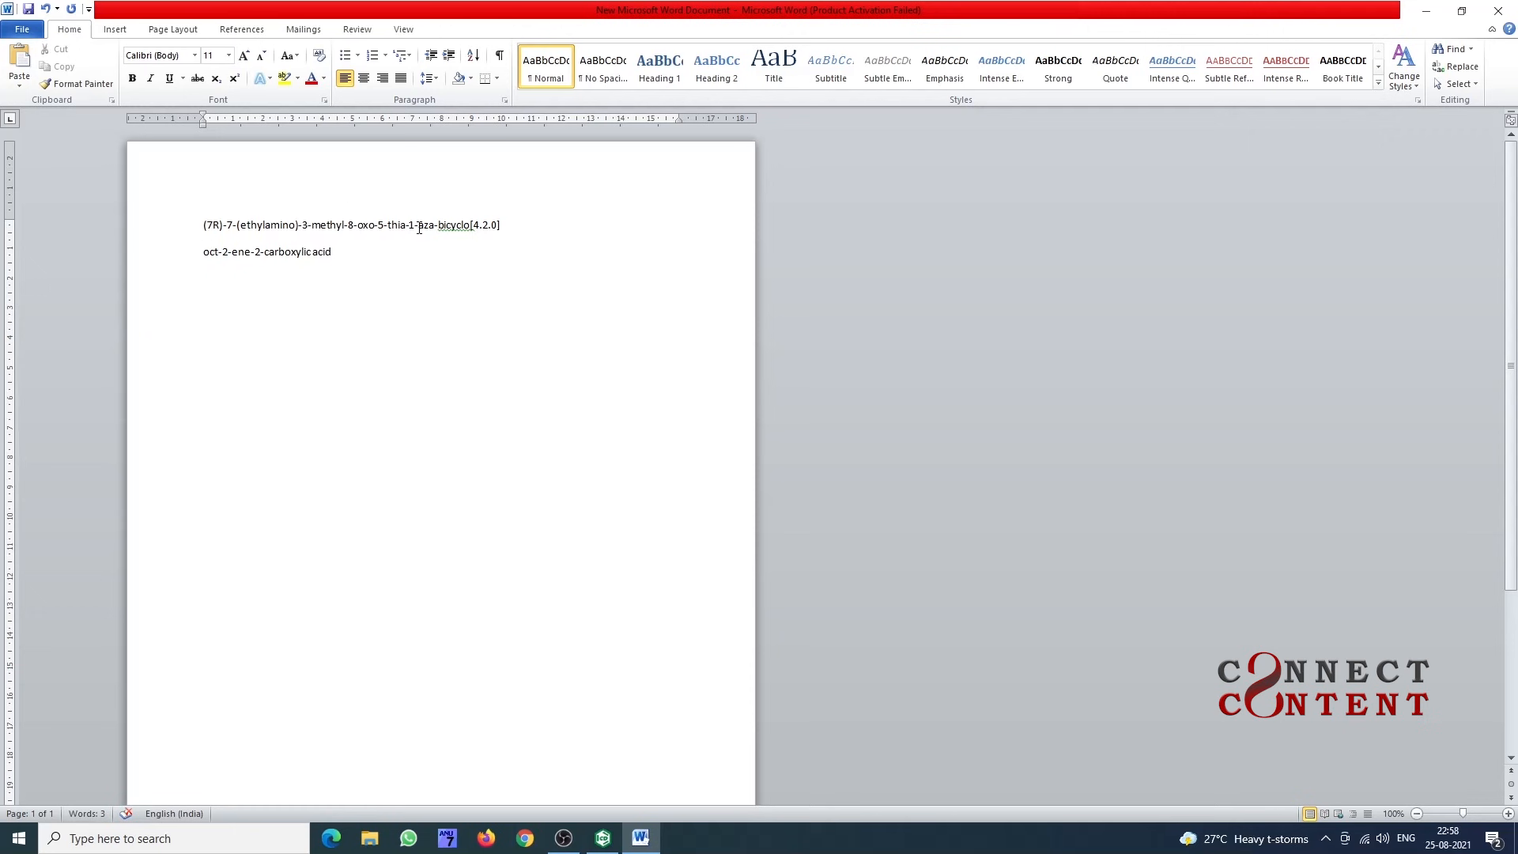
pyautogui.press('BackSpace')
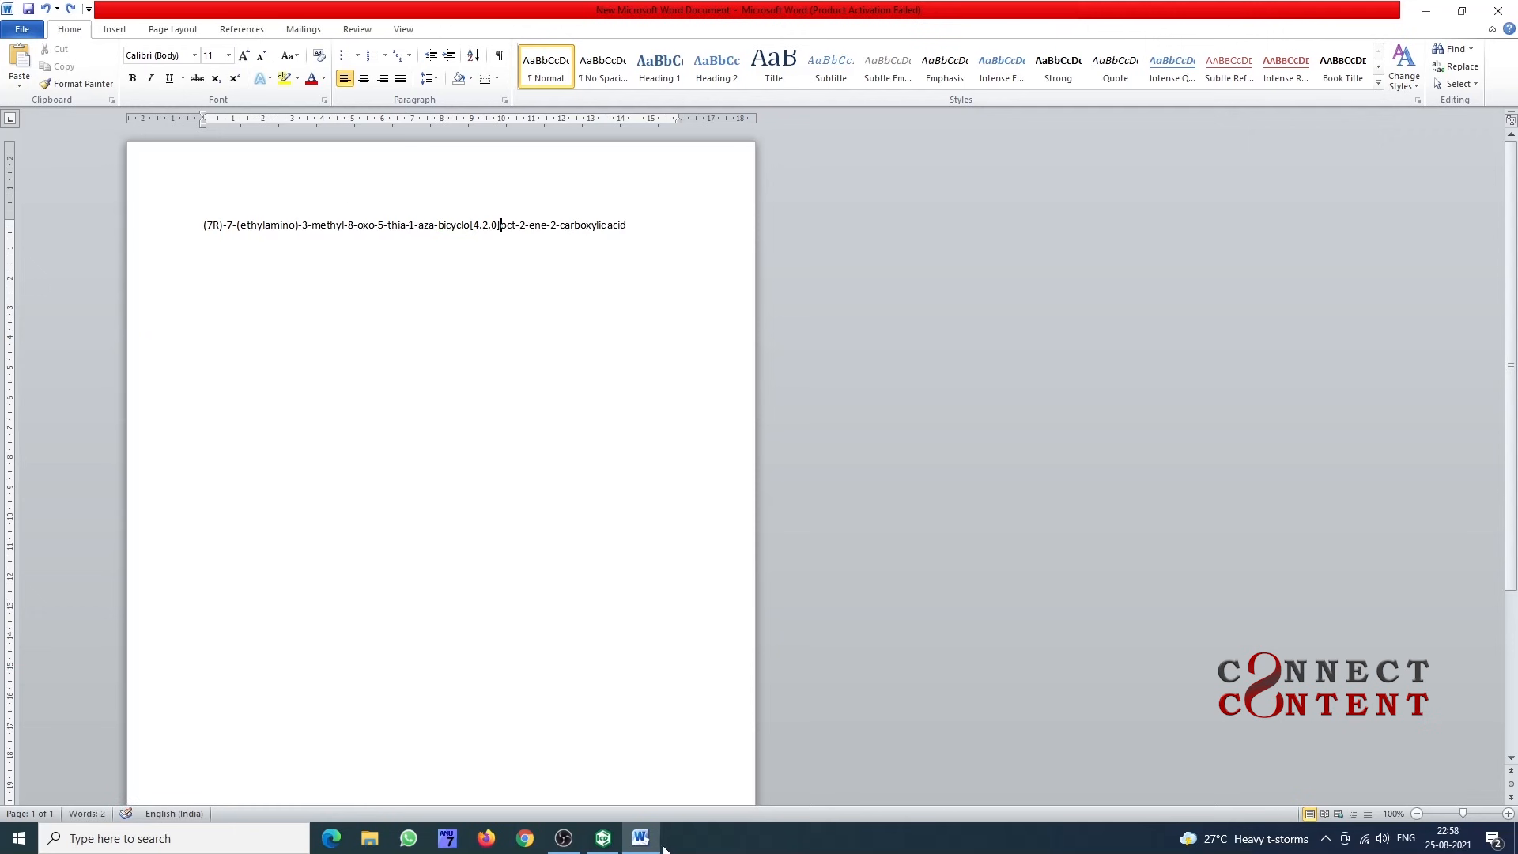
# - Copy the chemical name from ChemDraw as a selected object and paste it into Word a few lines below the plain-text name
pyautogui.click(600, 837)
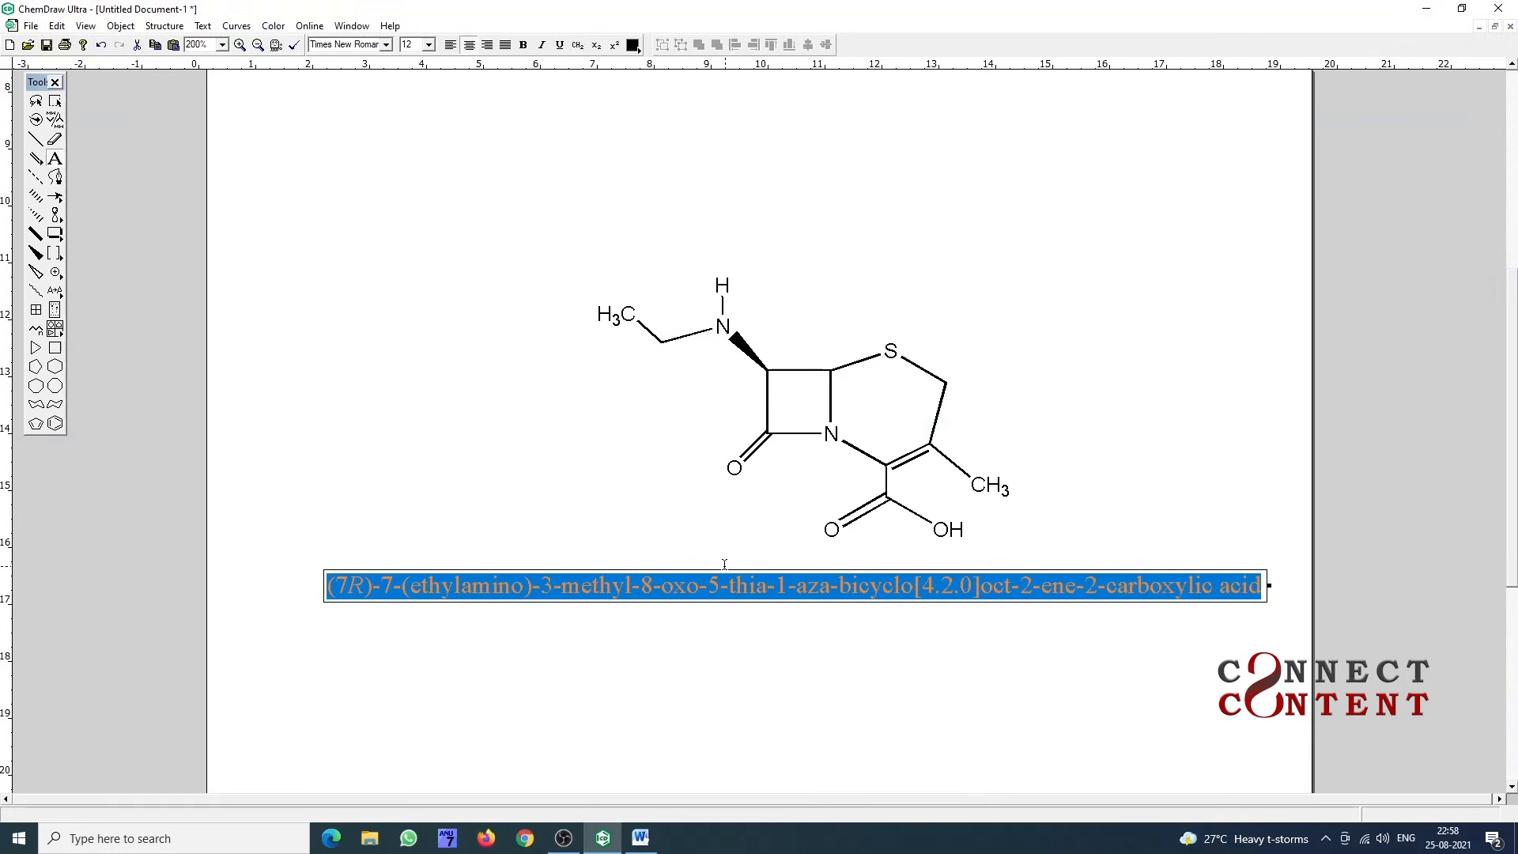
pyautogui.click(55, 101)
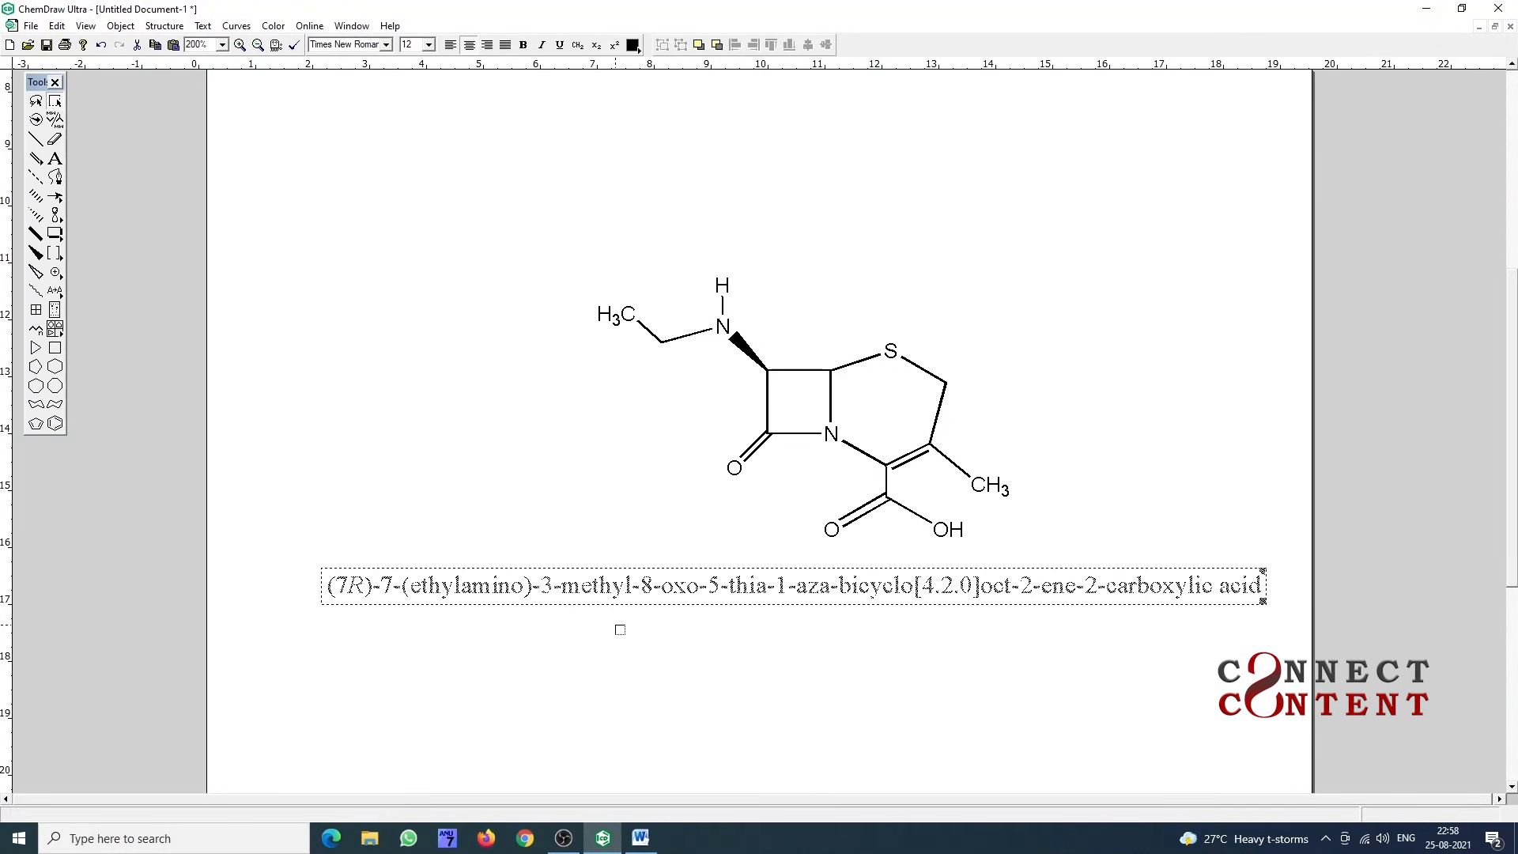
pyautogui.click(640, 837)
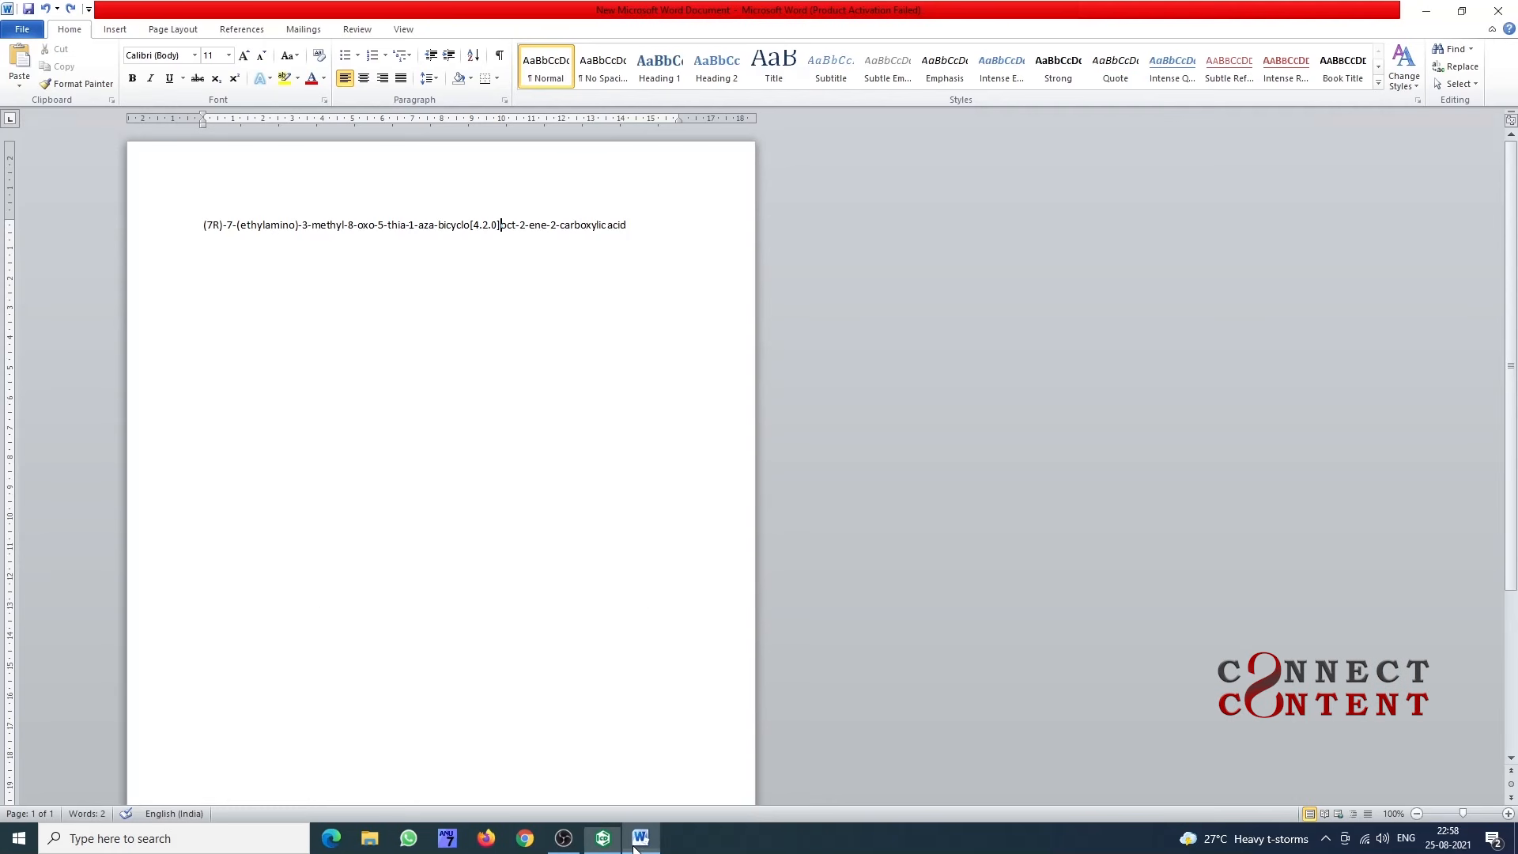
pyautogui.press('Return')
pyautogui.press('Return')
pyautogui.press('Return')
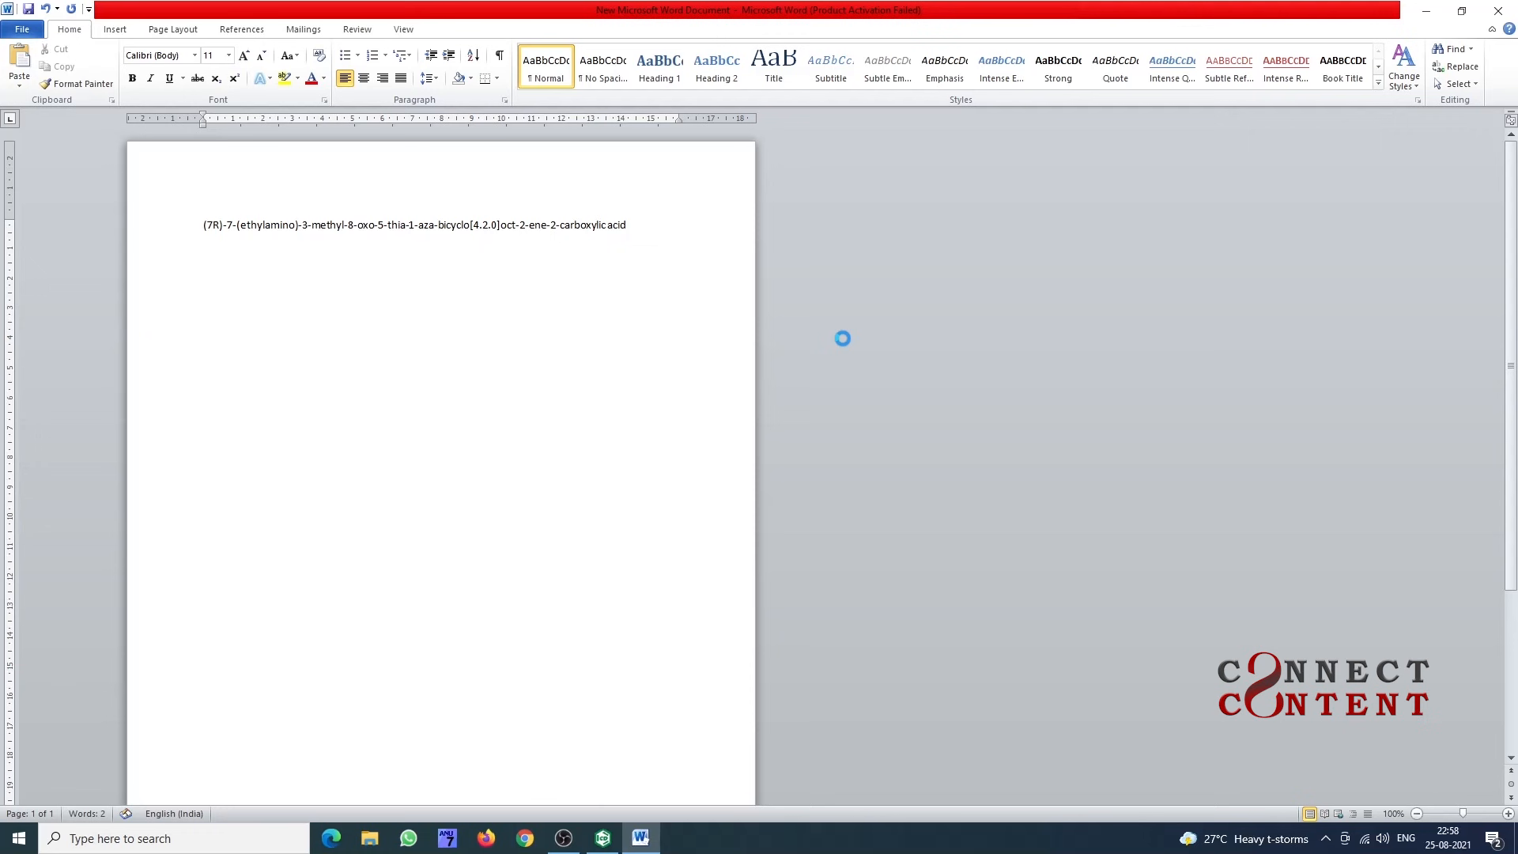
pyautogui.write('(7R)-7-(ethylamino)-3-methyl-8-oxo-5-thia-1-aza-bicyclo[4.2.0]oct-2-ene-2-carboxylic acid')
# - Compress the pasted ChemDraw name object horizontally so that it is narrower than the plain-text name
pyautogui.moveTo(495, 310); pyautogui.dragTo(663, 310)
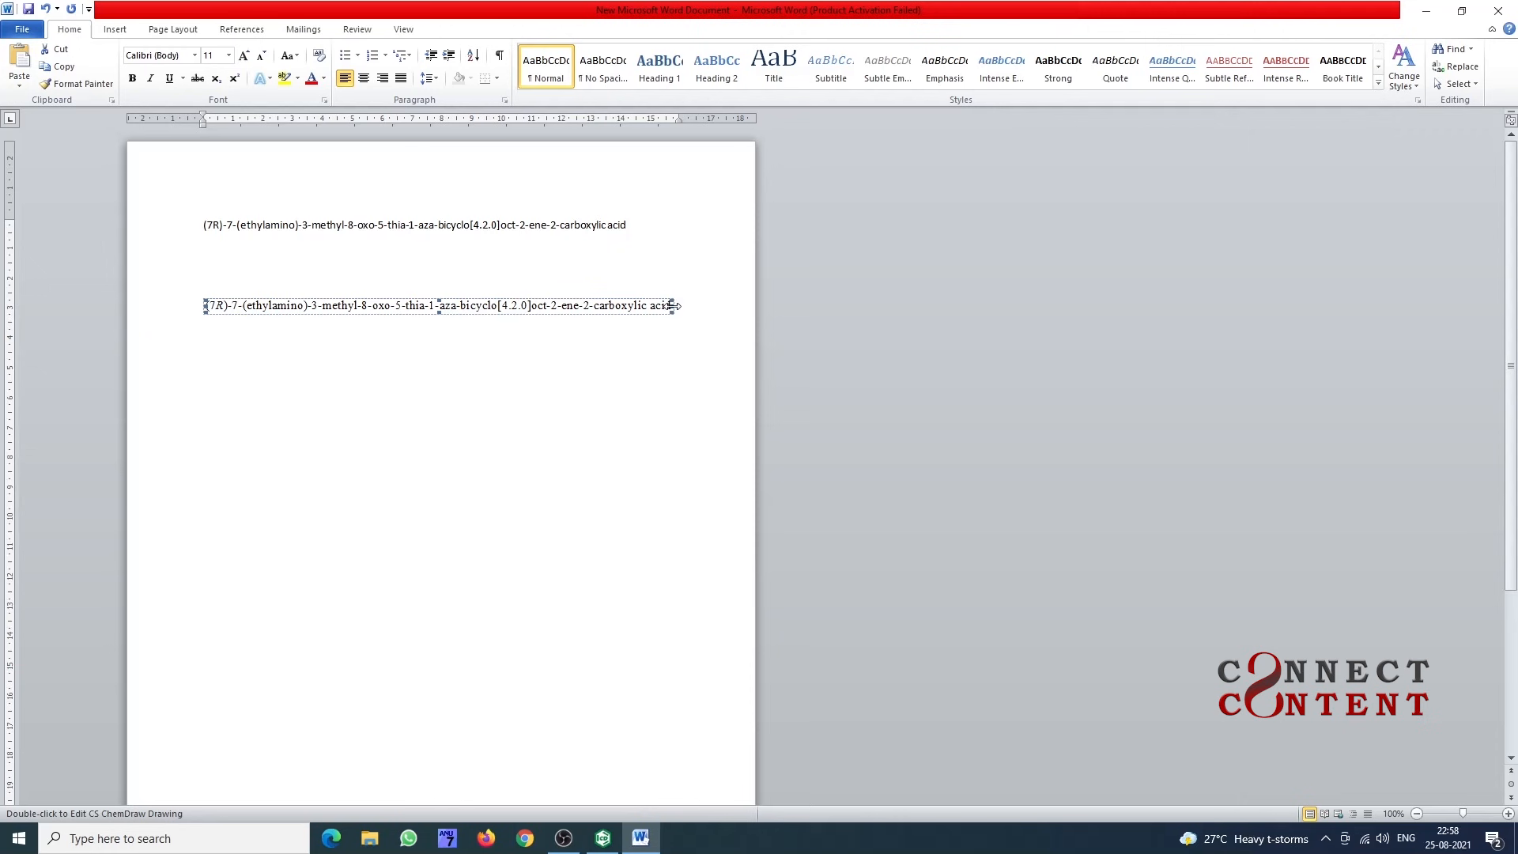
pyautogui.moveTo(518, 293); pyautogui.dragTo(517, 294)
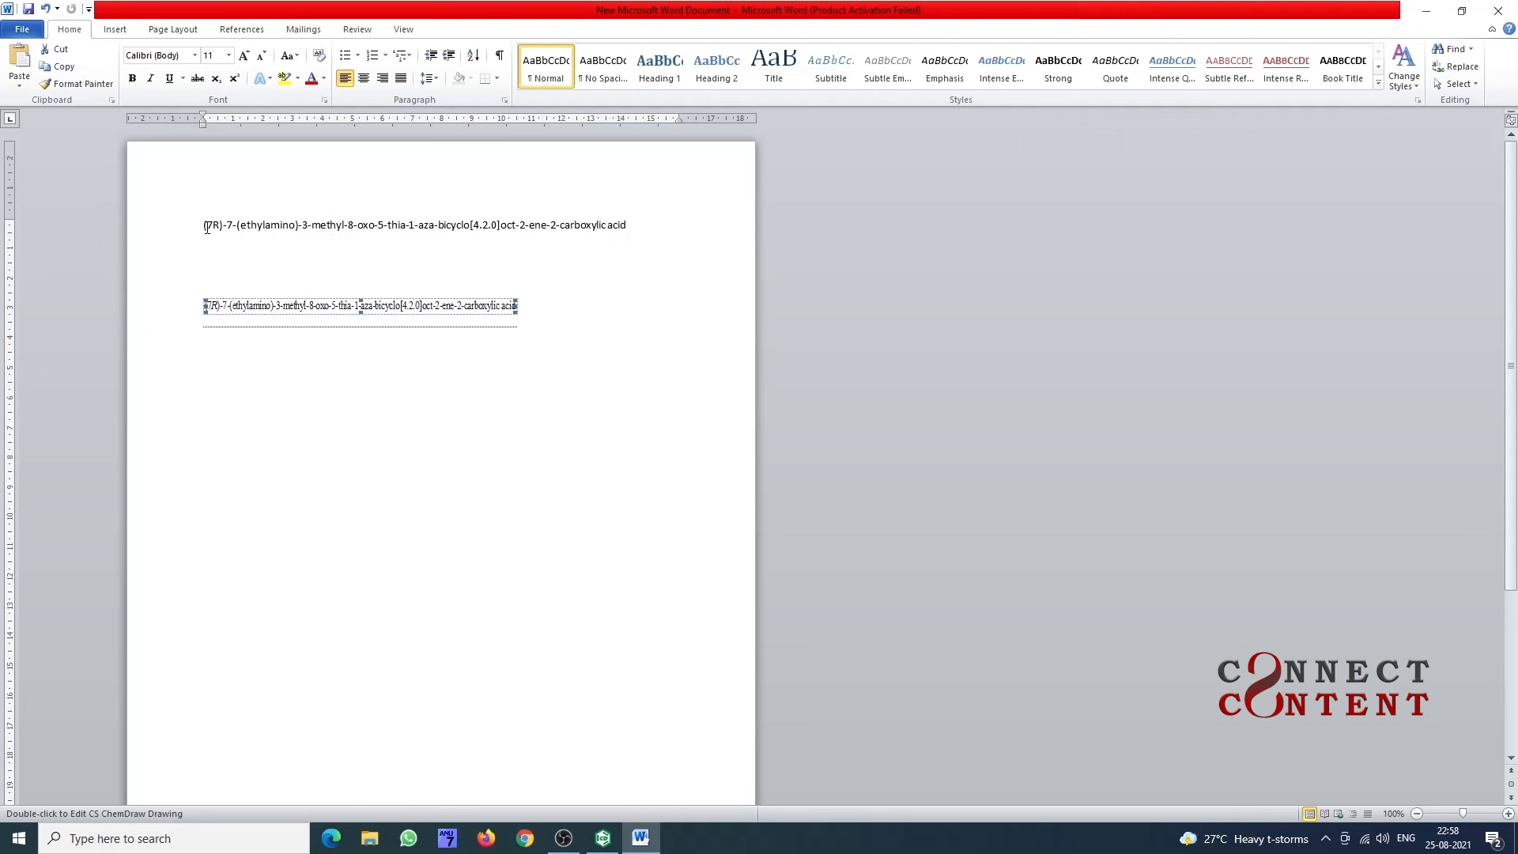
# - Select the plain-text name and the ChemDraw name object in turn to compare how each can be formatted
pyautogui.moveTo(206, 227); pyautogui.dragTo(626, 229)
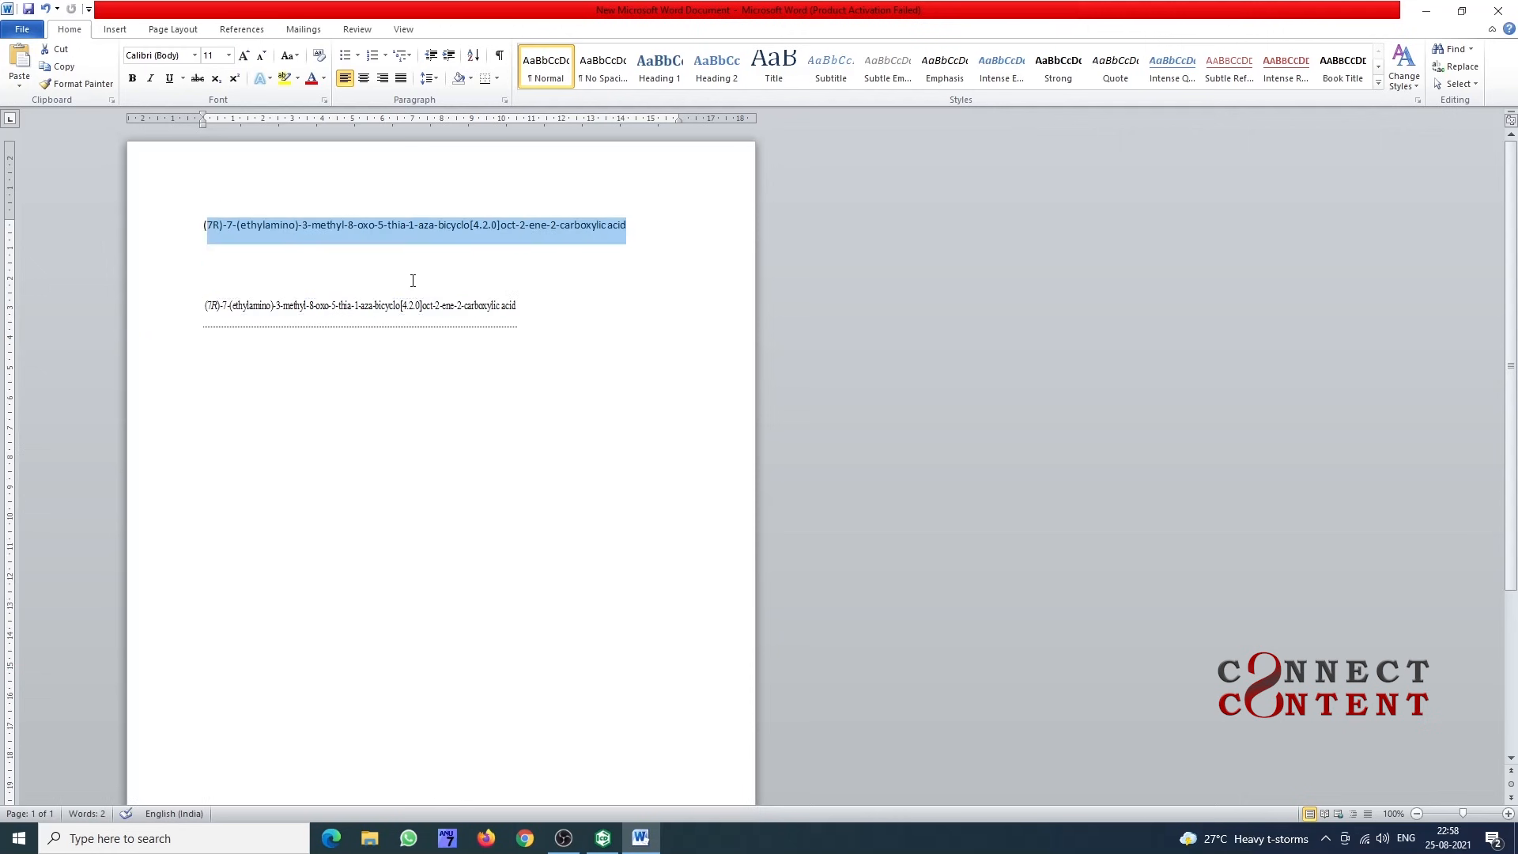
pyautogui.click(184, 55)
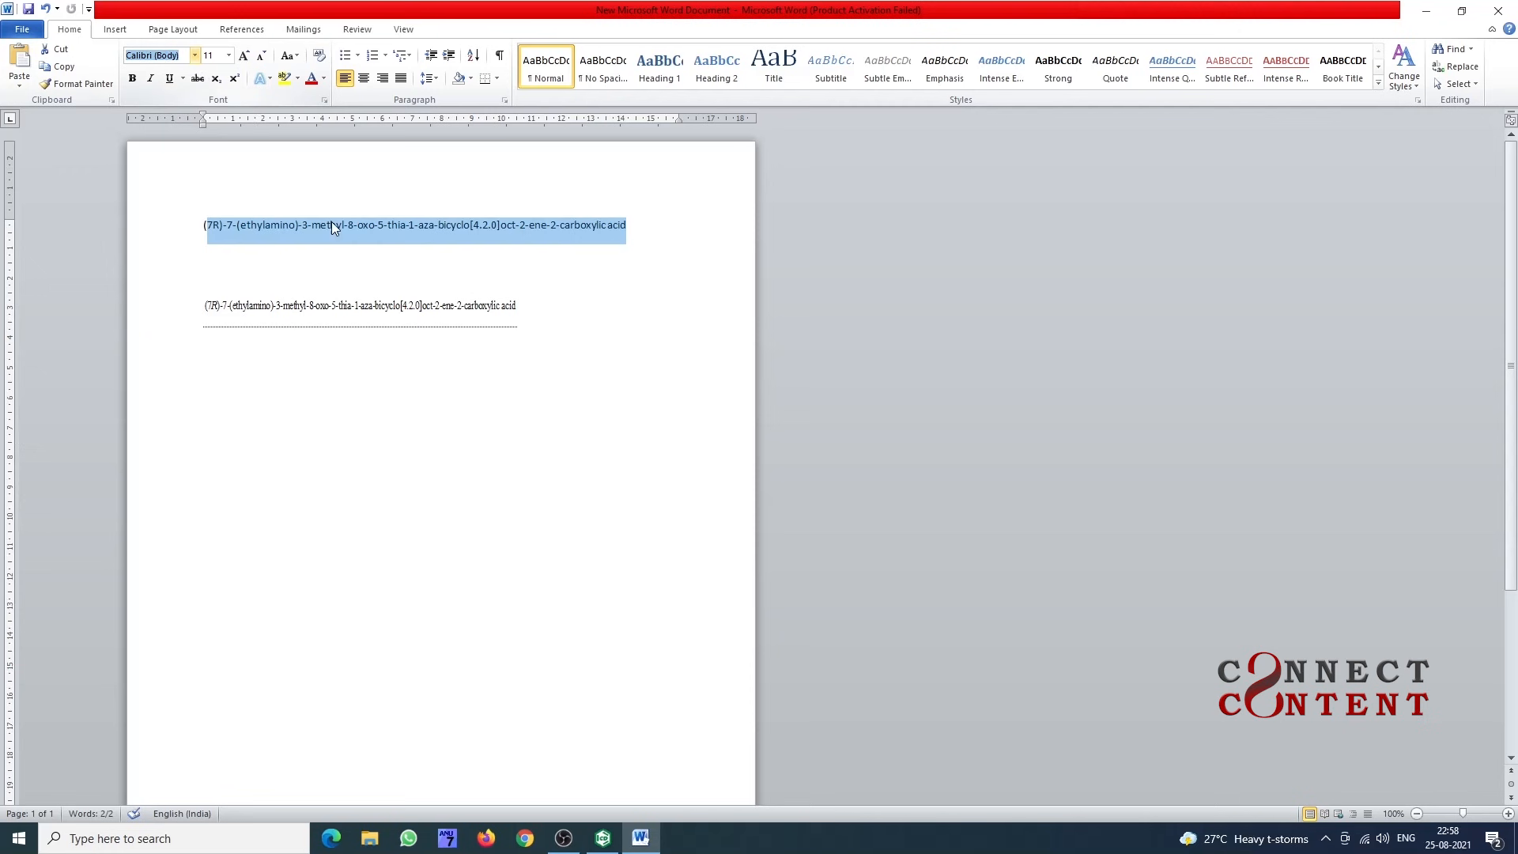
pyautogui.click(317, 309)
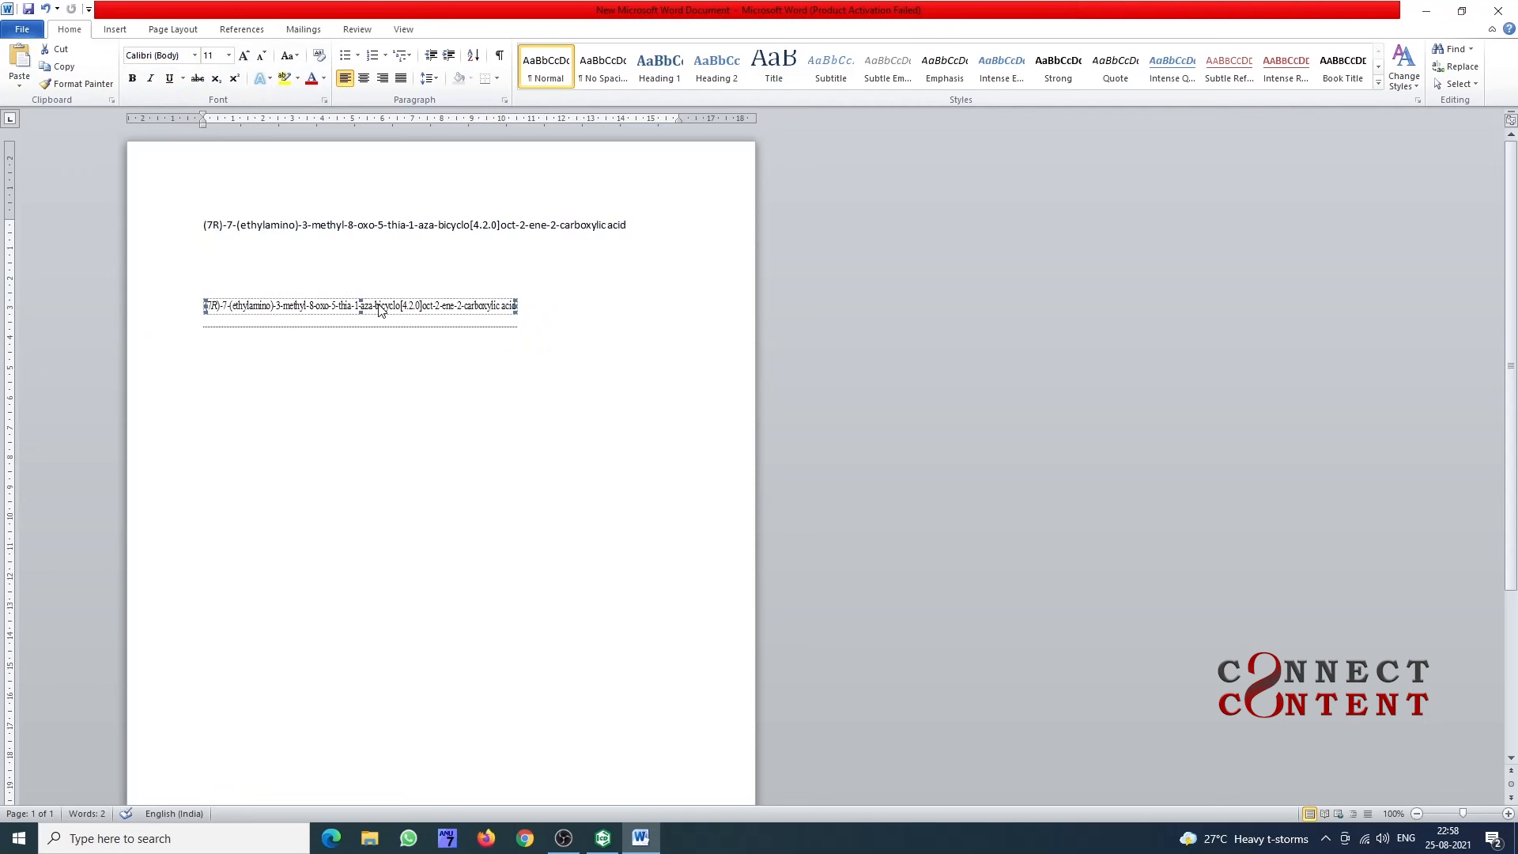
pyautogui.moveTo(203, 227); pyautogui.dragTo(607, 229)
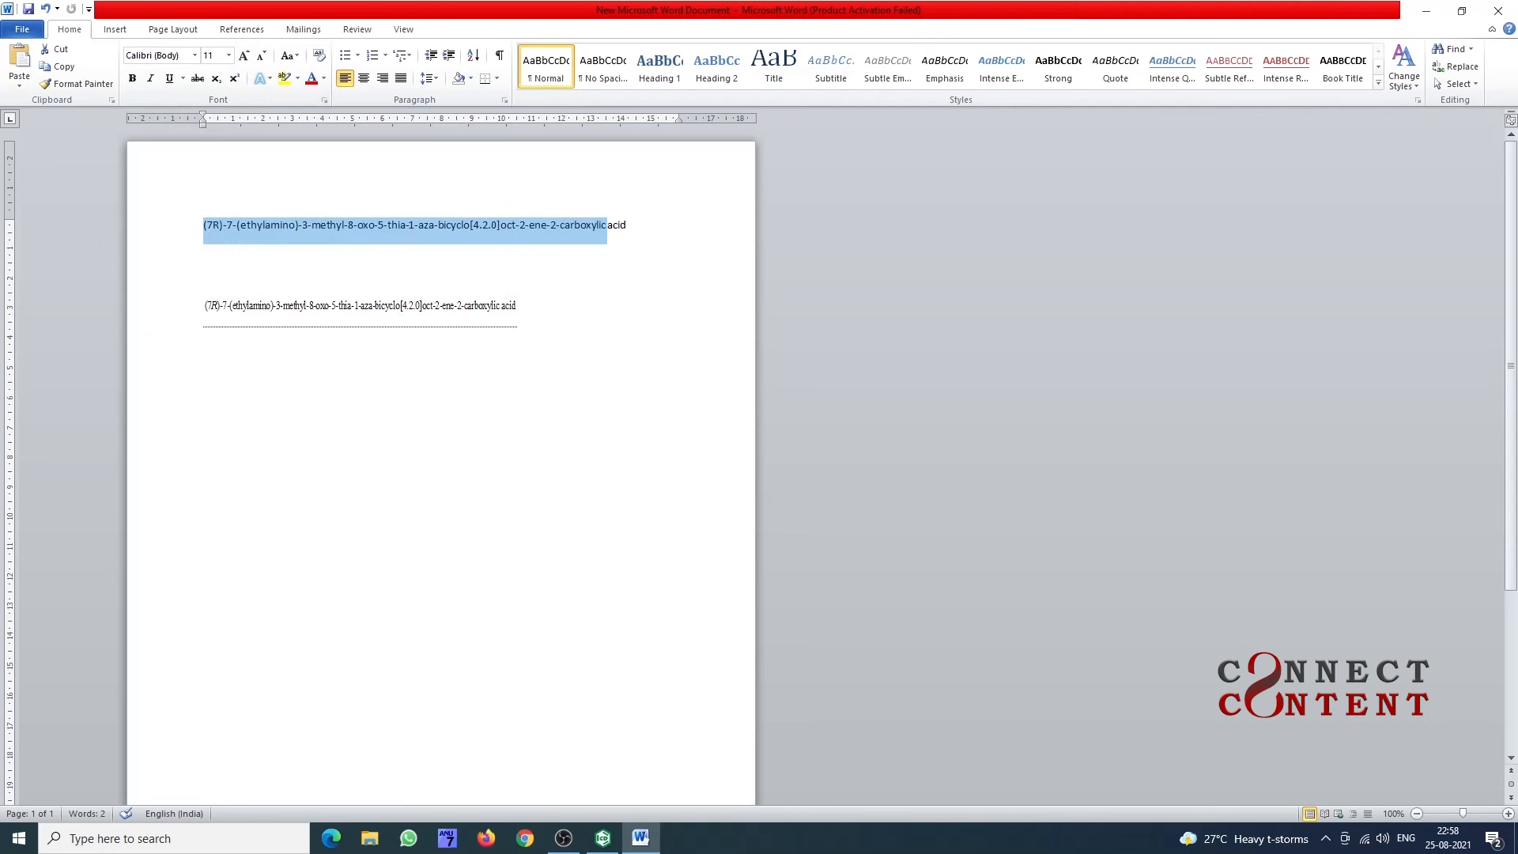
# - Switch to ChemDraw, highlight the name's characters with the Text tool, and return to the Word document
pyautogui.click(603, 837)
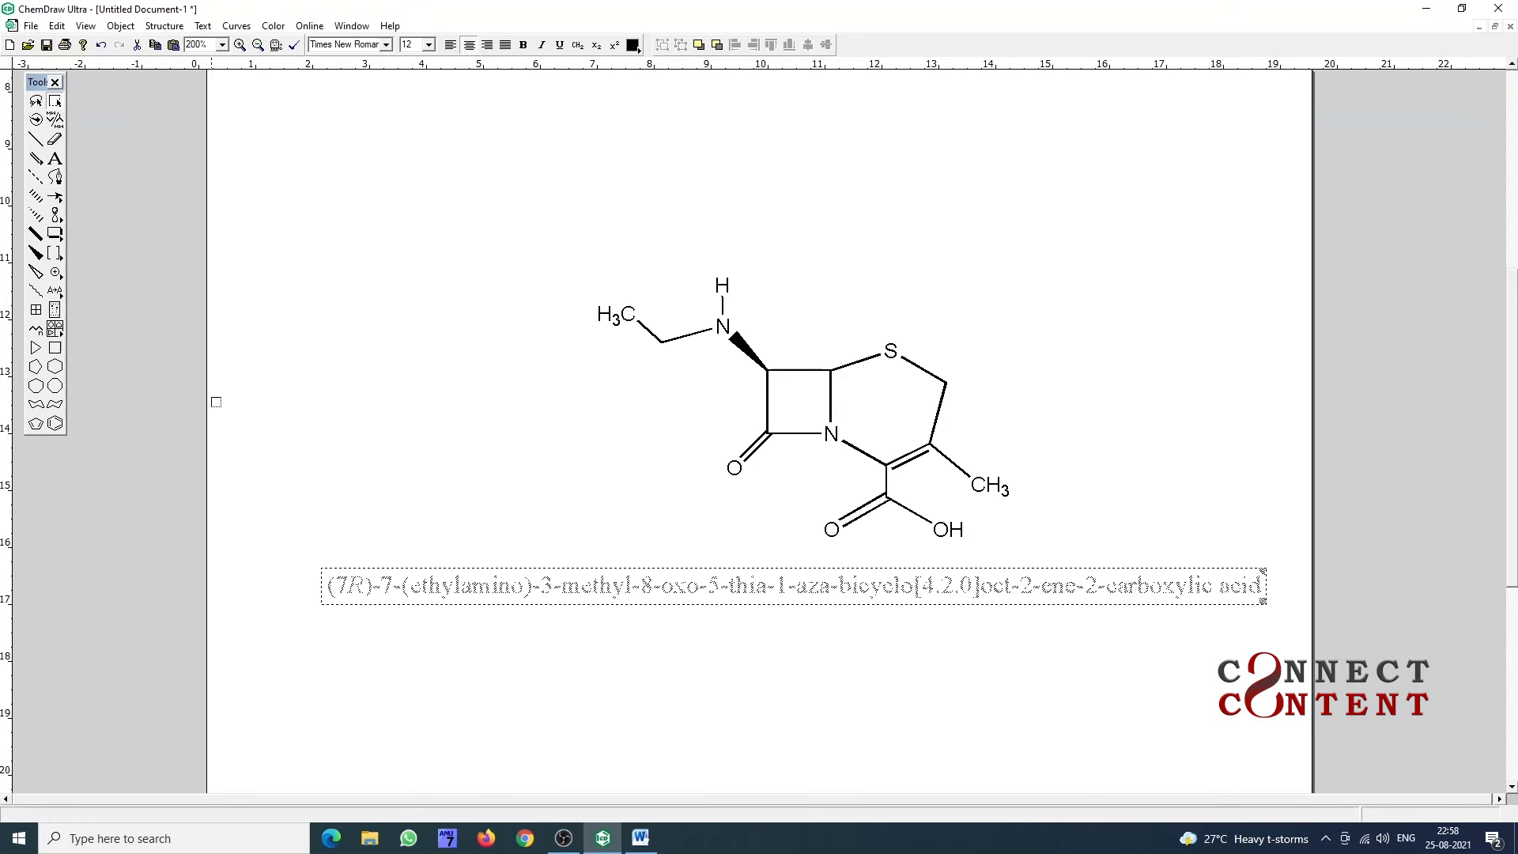
pyautogui.click(57, 164)
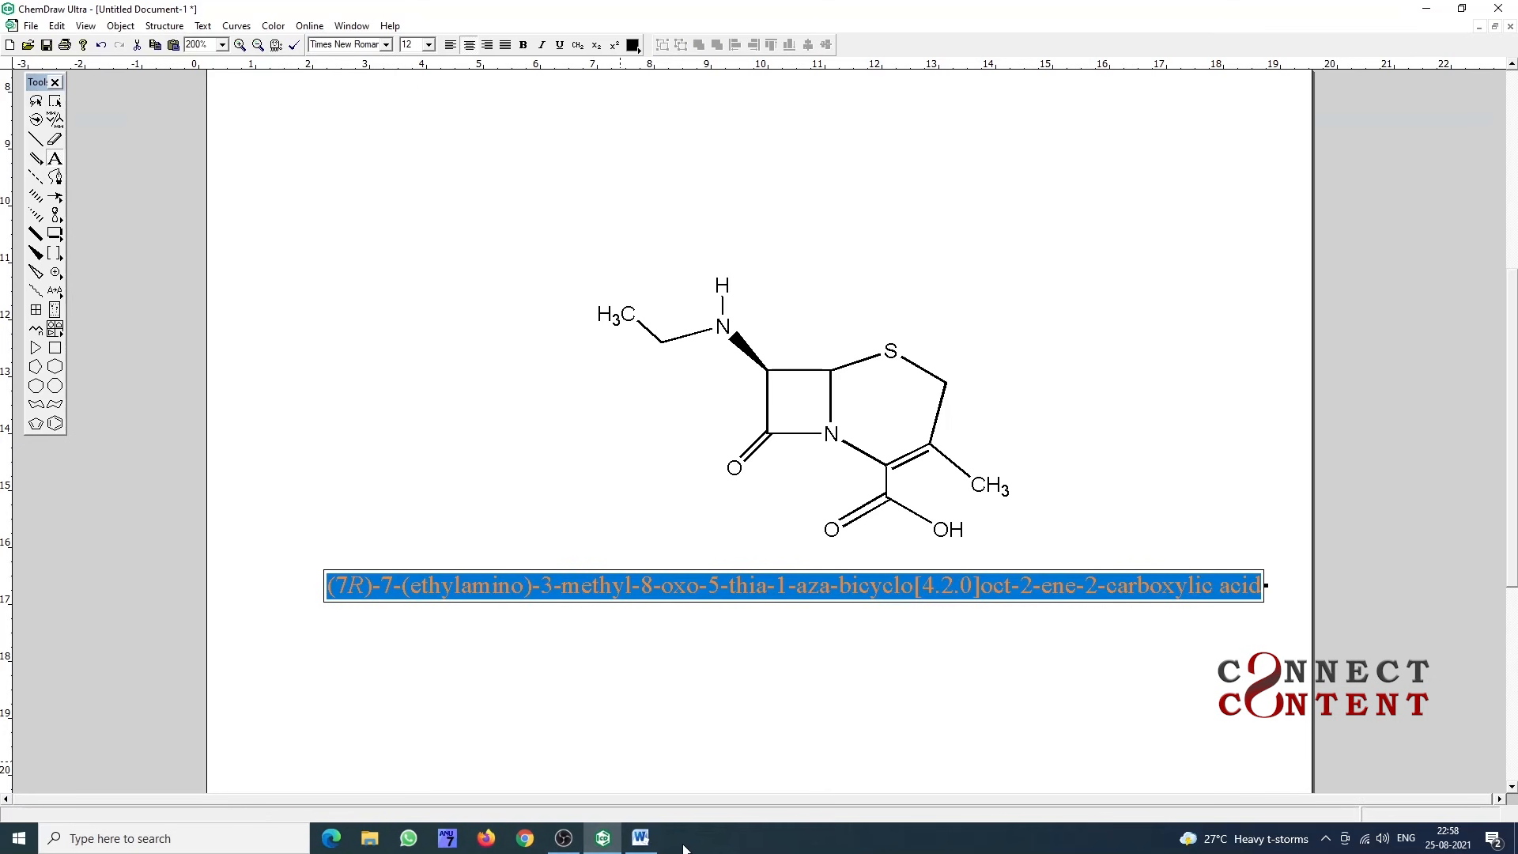
pyautogui.click(640, 838)
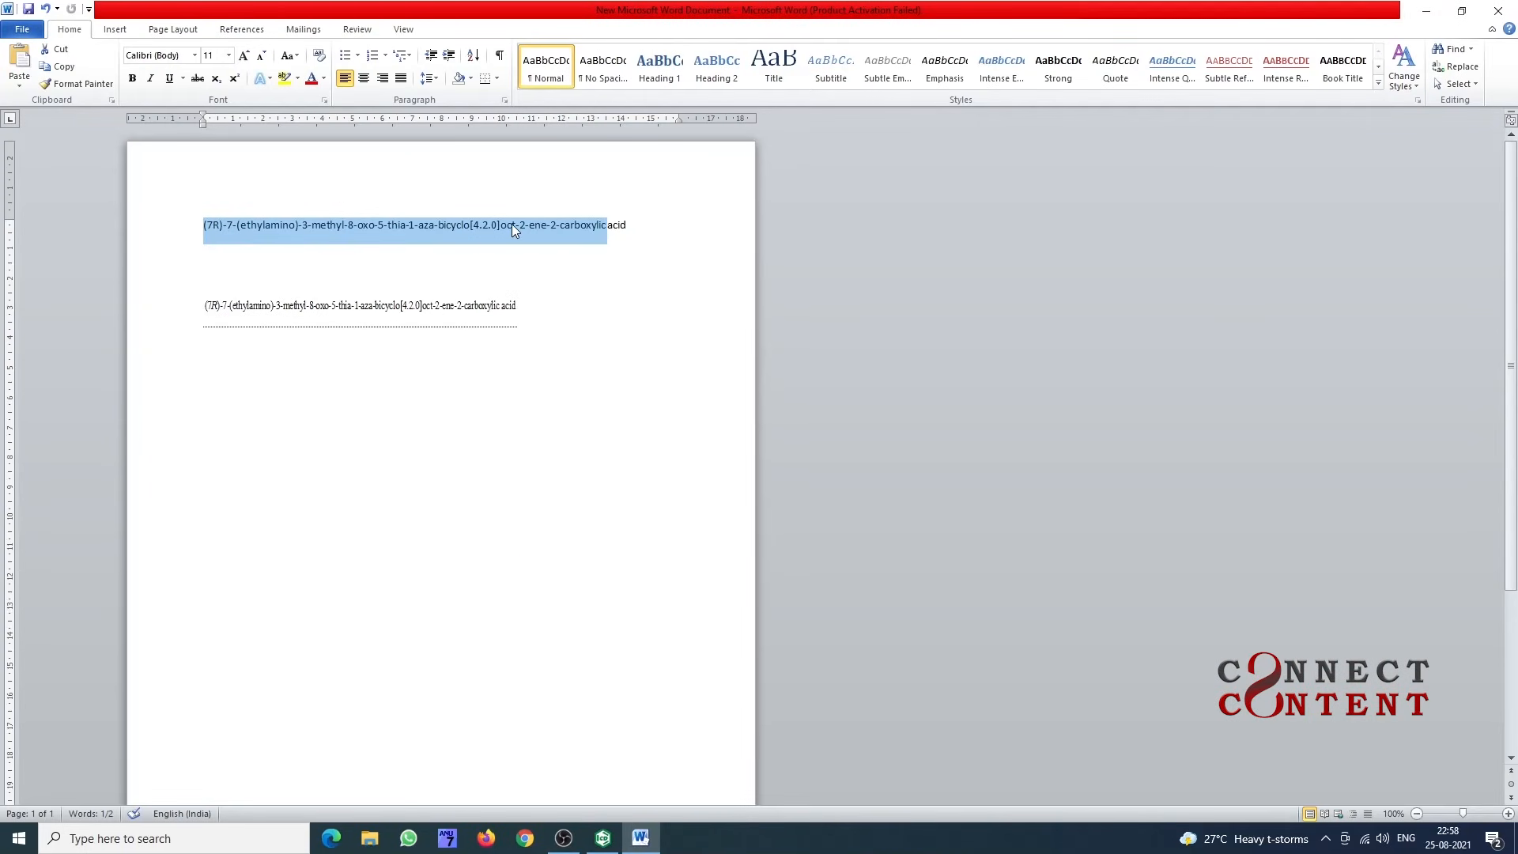
pyautogui.click(560, 225)
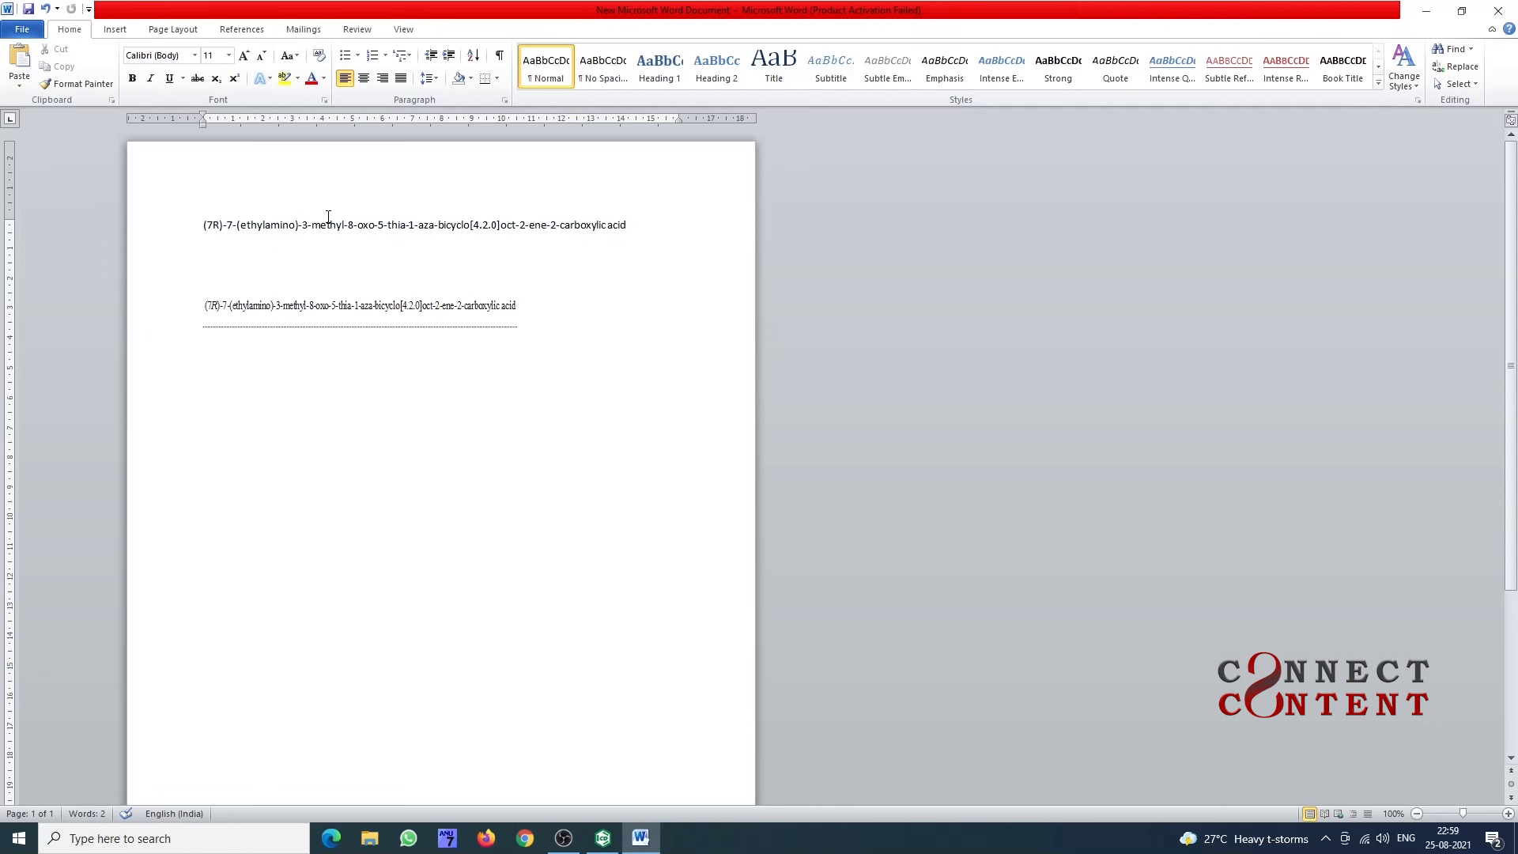
# - Make the whole plain-text chemical name in Word bold
pyautogui.moveTo(204, 226); pyautogui.dragTo(627, 233)
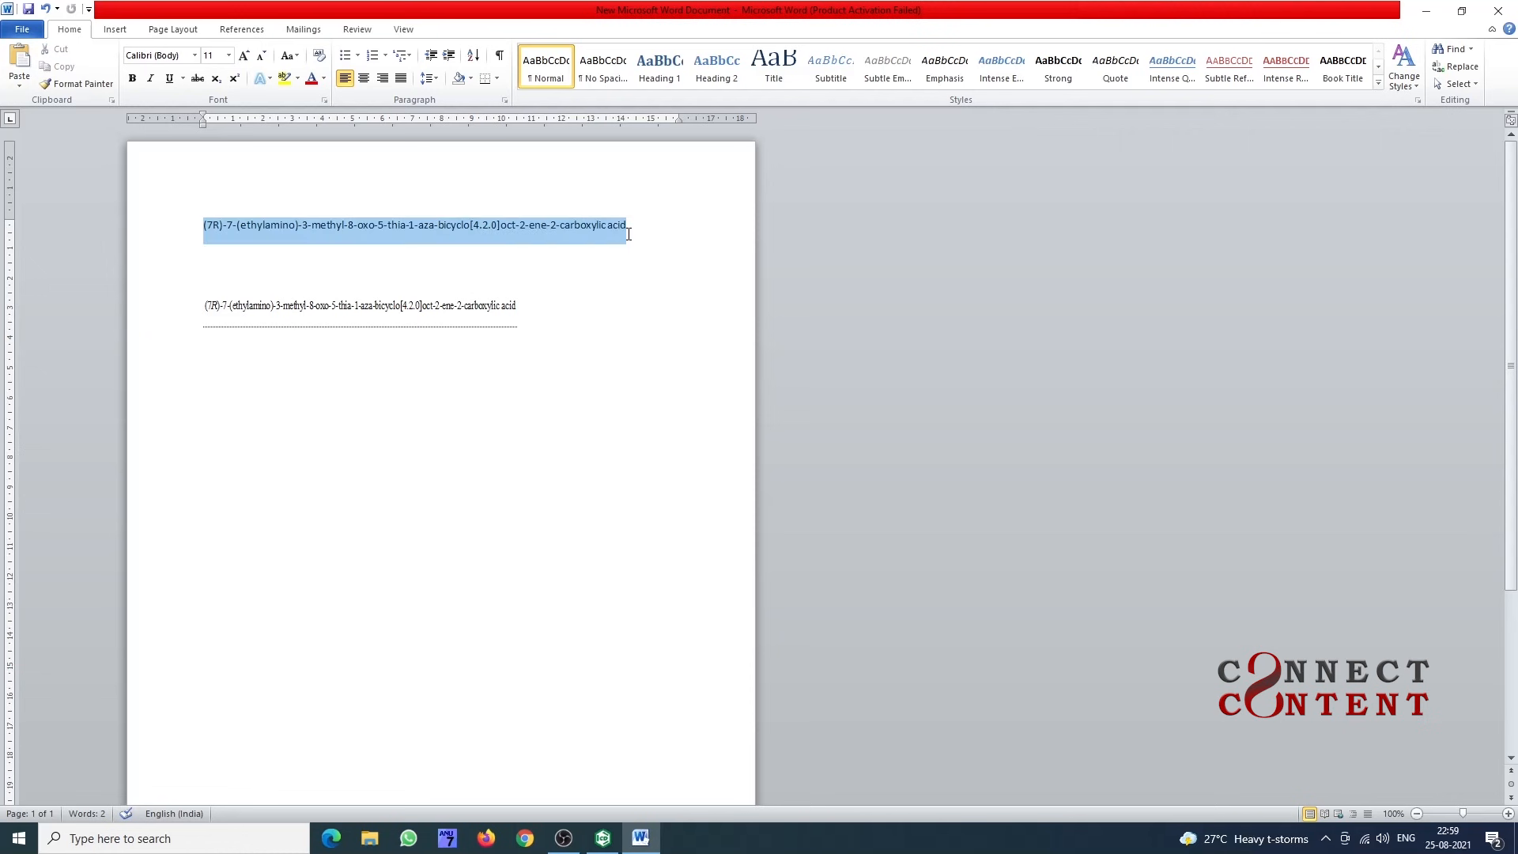
pyautogui.click(132, 79)
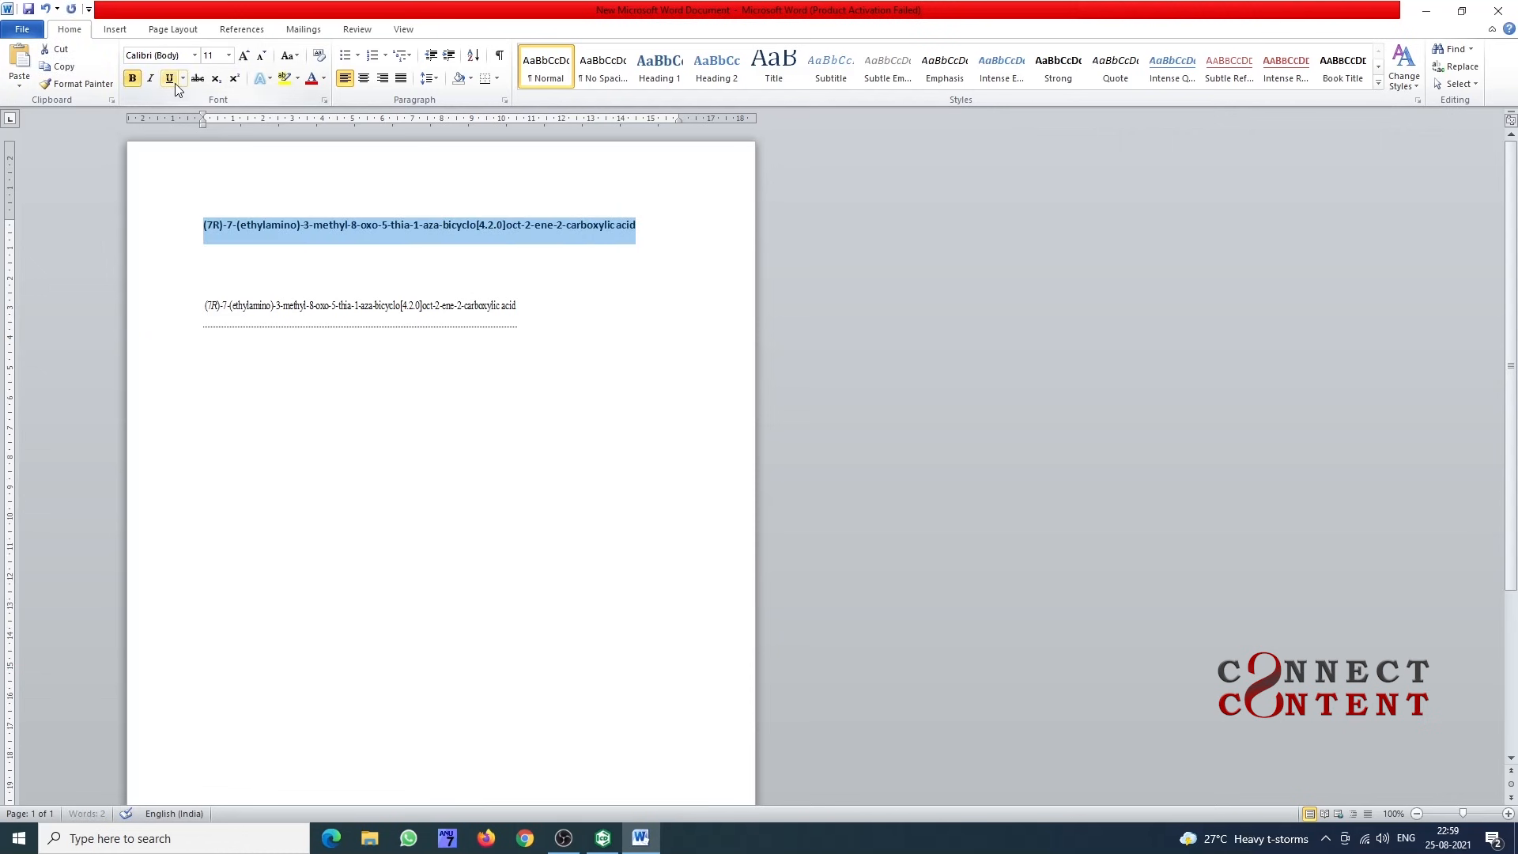
pyautogui.click(402, 224)
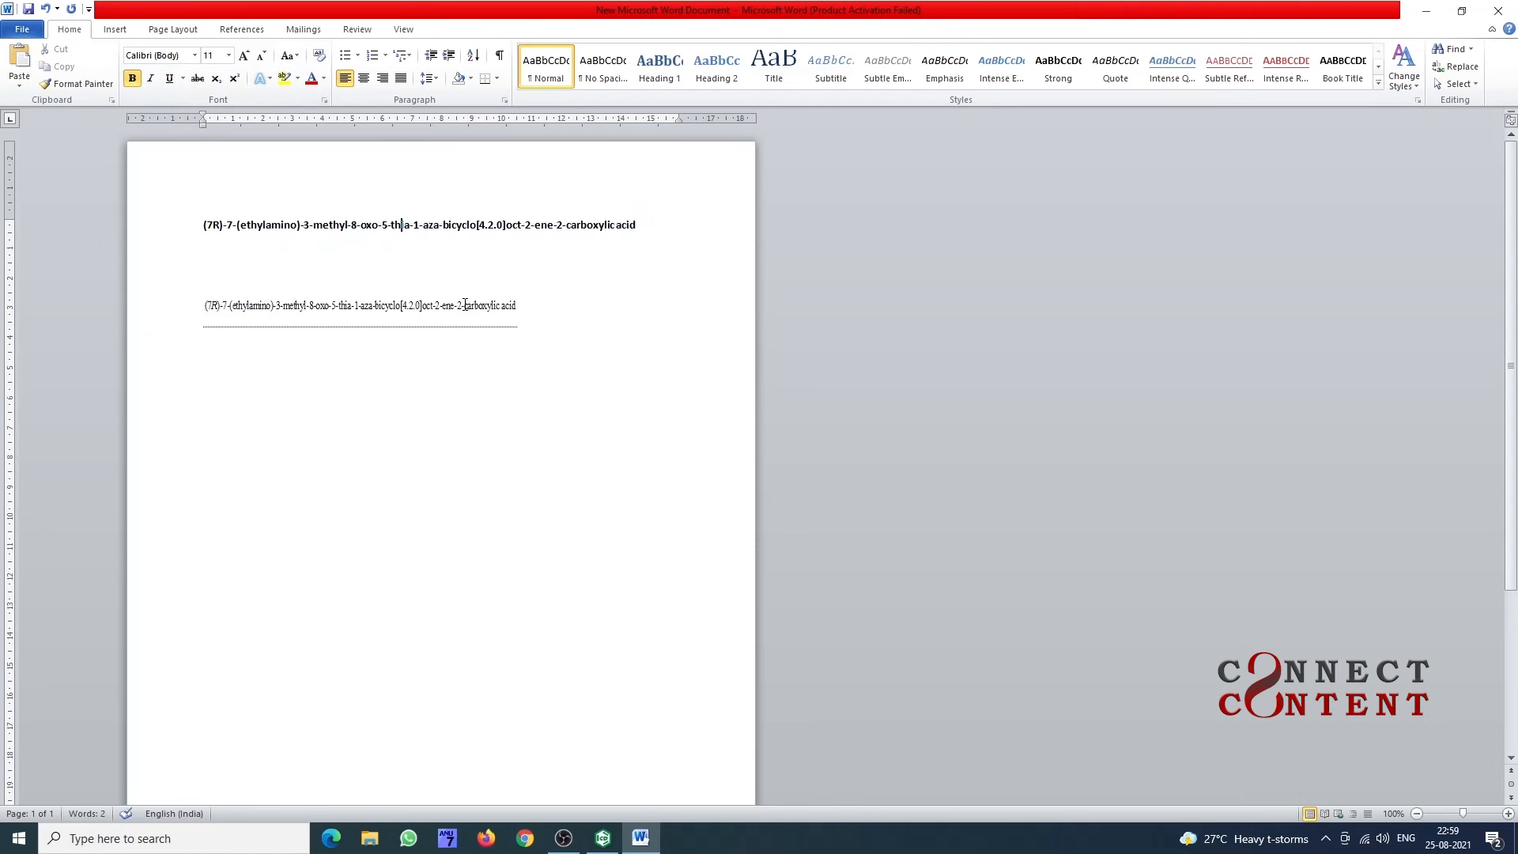
# - Close the Word document without saving its changes and return to the ChemDraw drawing
pyautogui.click(1497, 10)
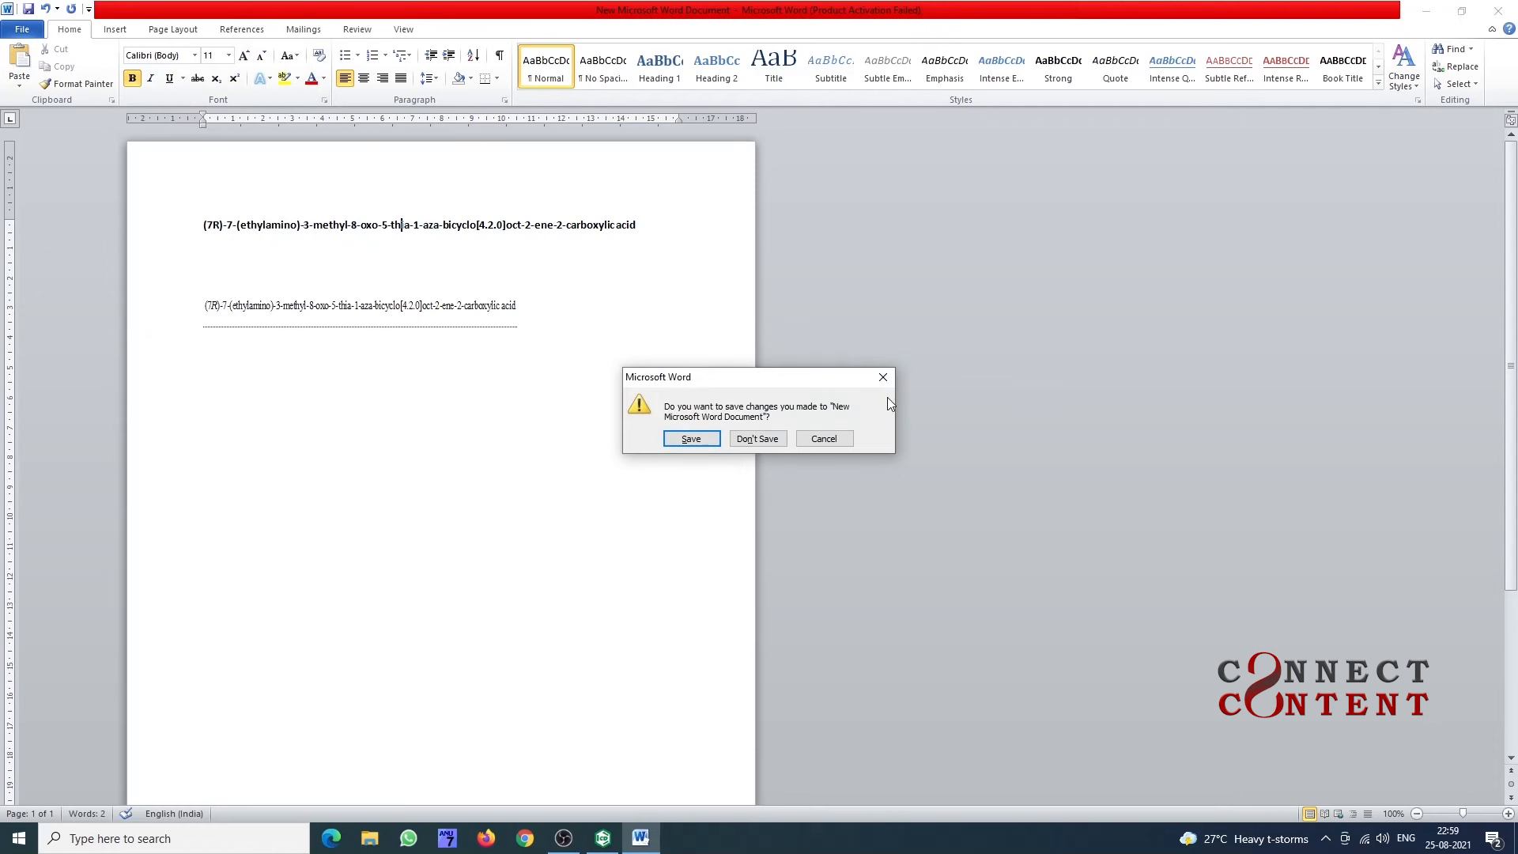
pyautogui.click(756, 439)
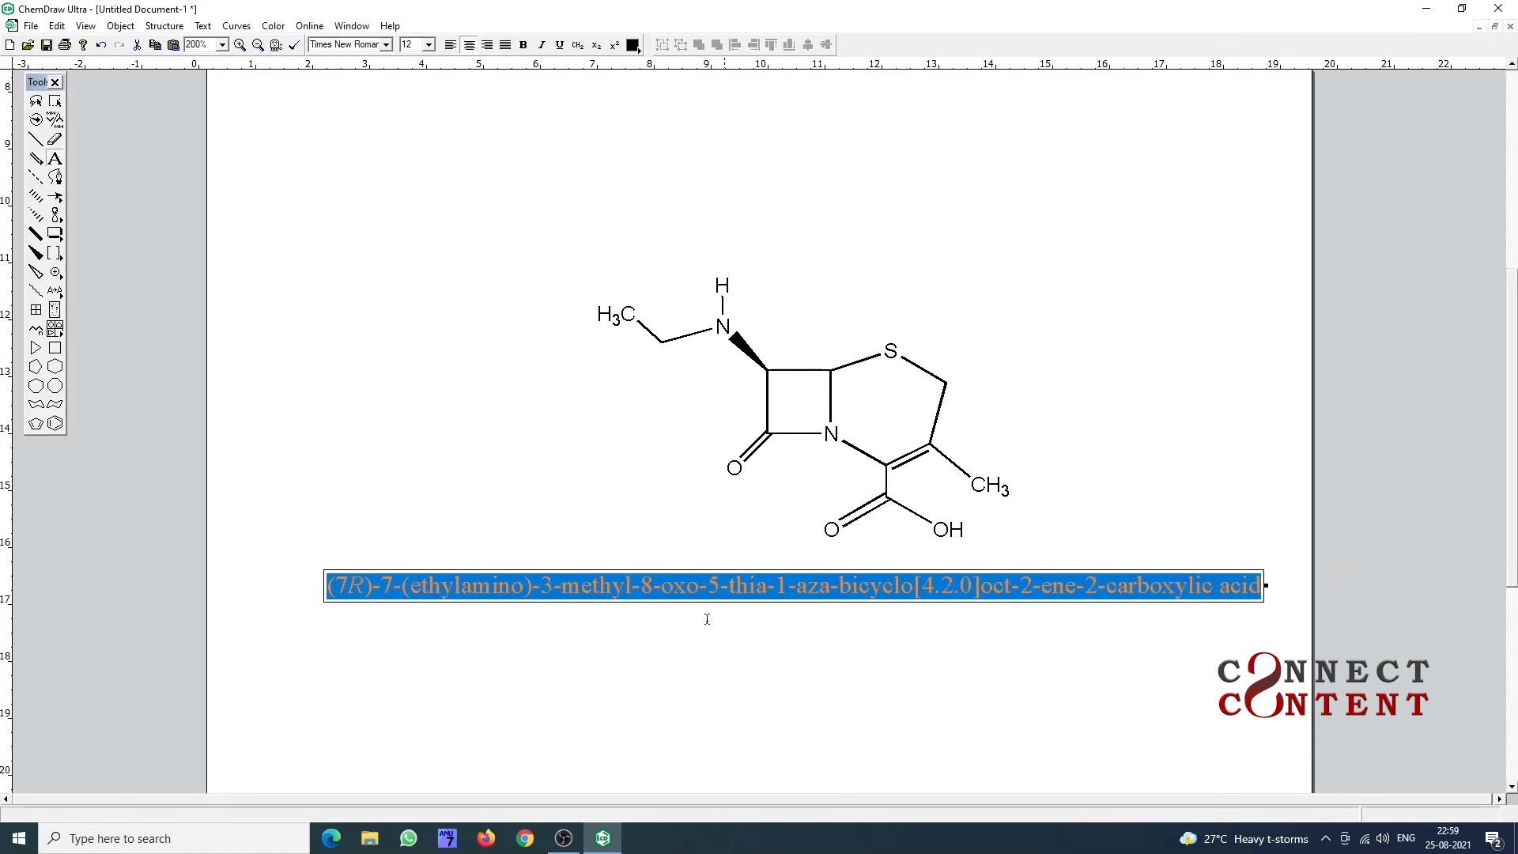
# - Clear the drawing page by deleting the chemical name, the ethylamino side chain and the remaining bicyclic structure
pyautogui.click(528, 444)
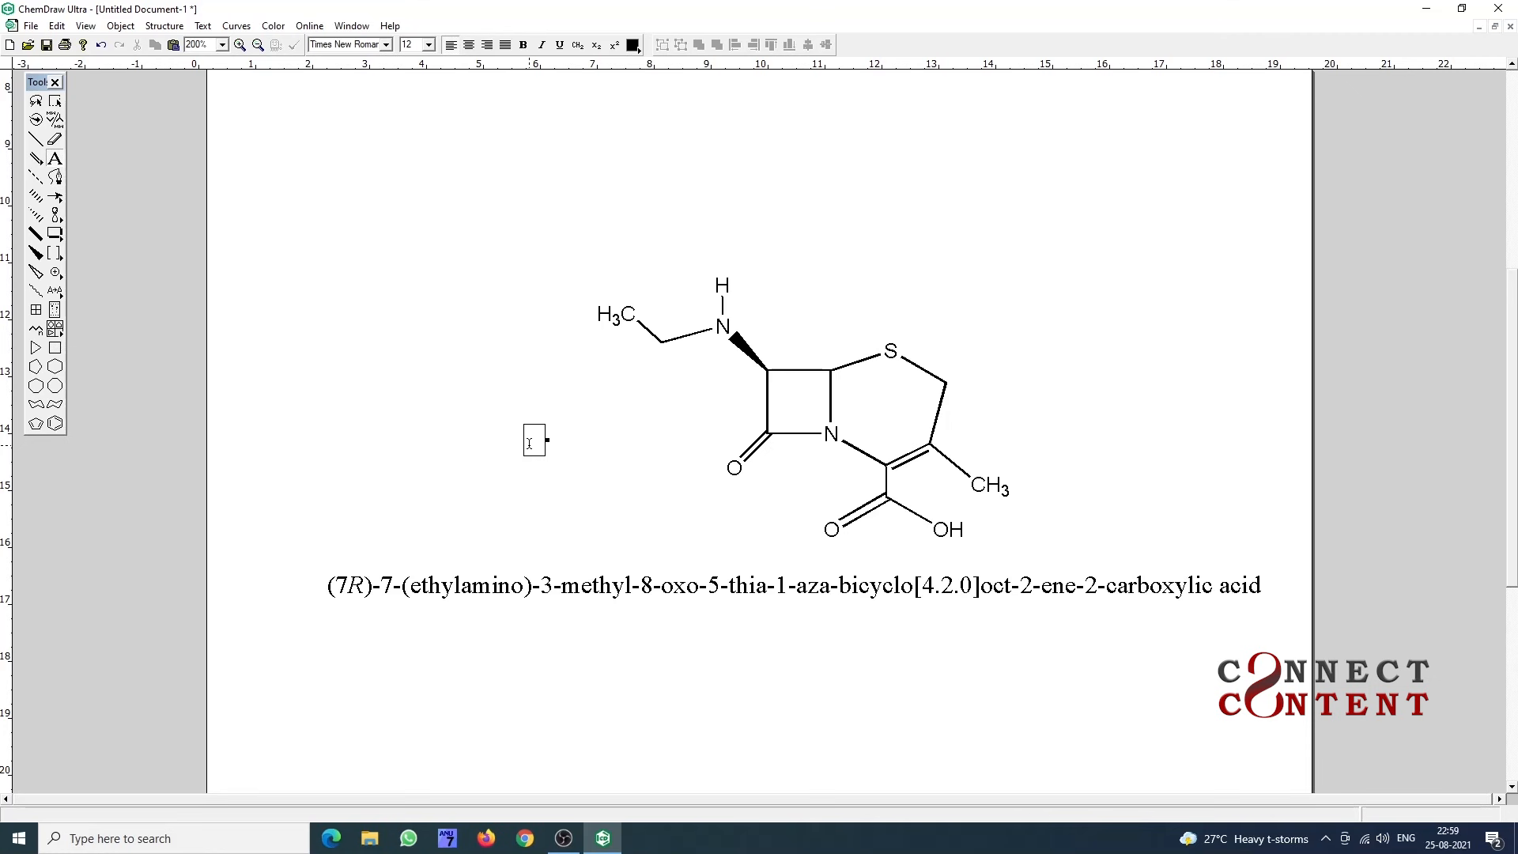
pyautogui.click(54, 100)
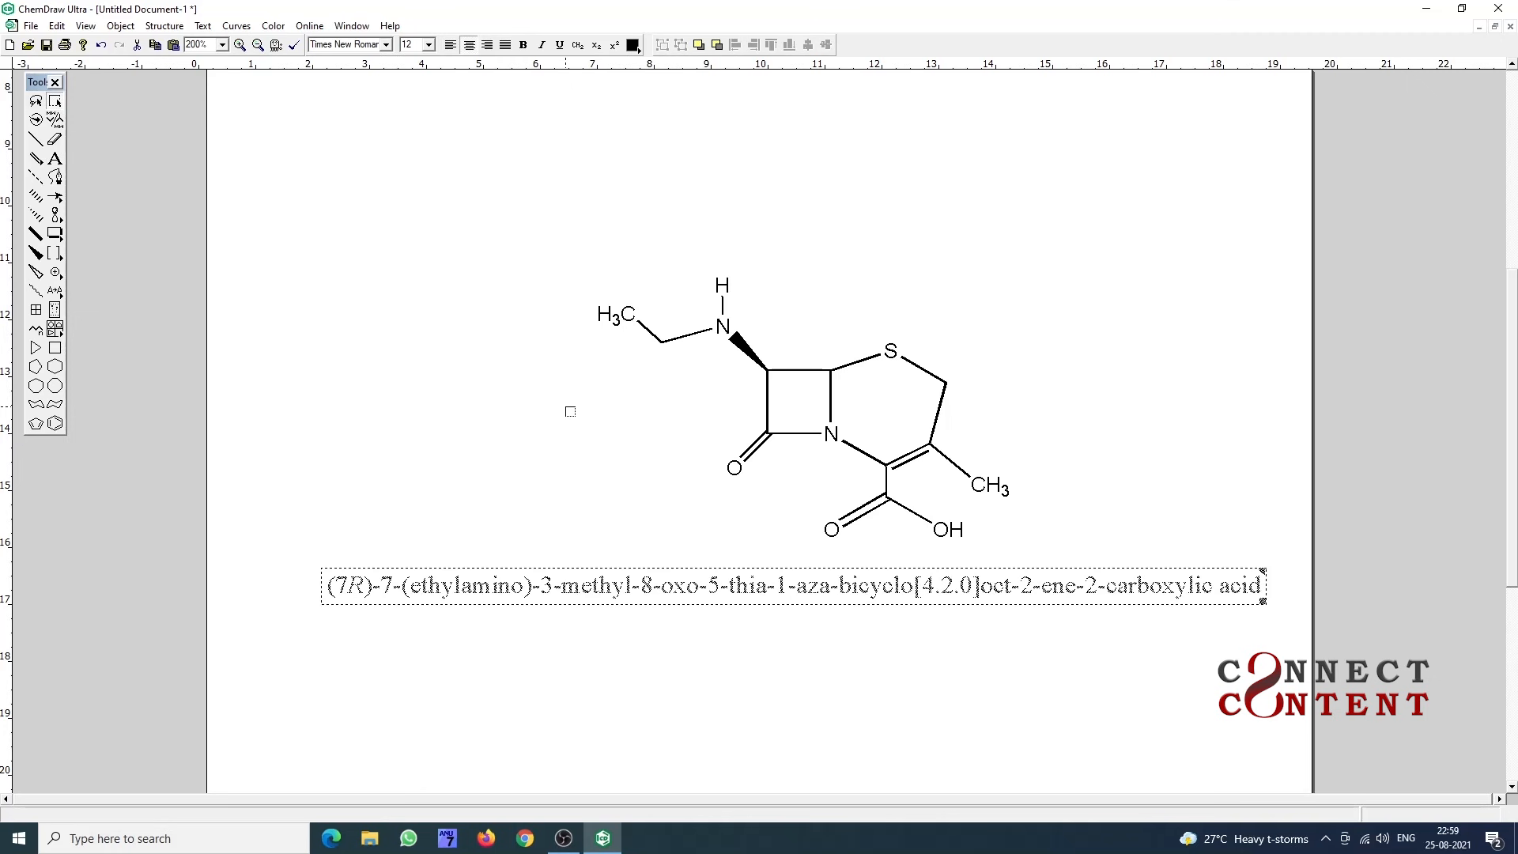
pyautogui.press('Delete')
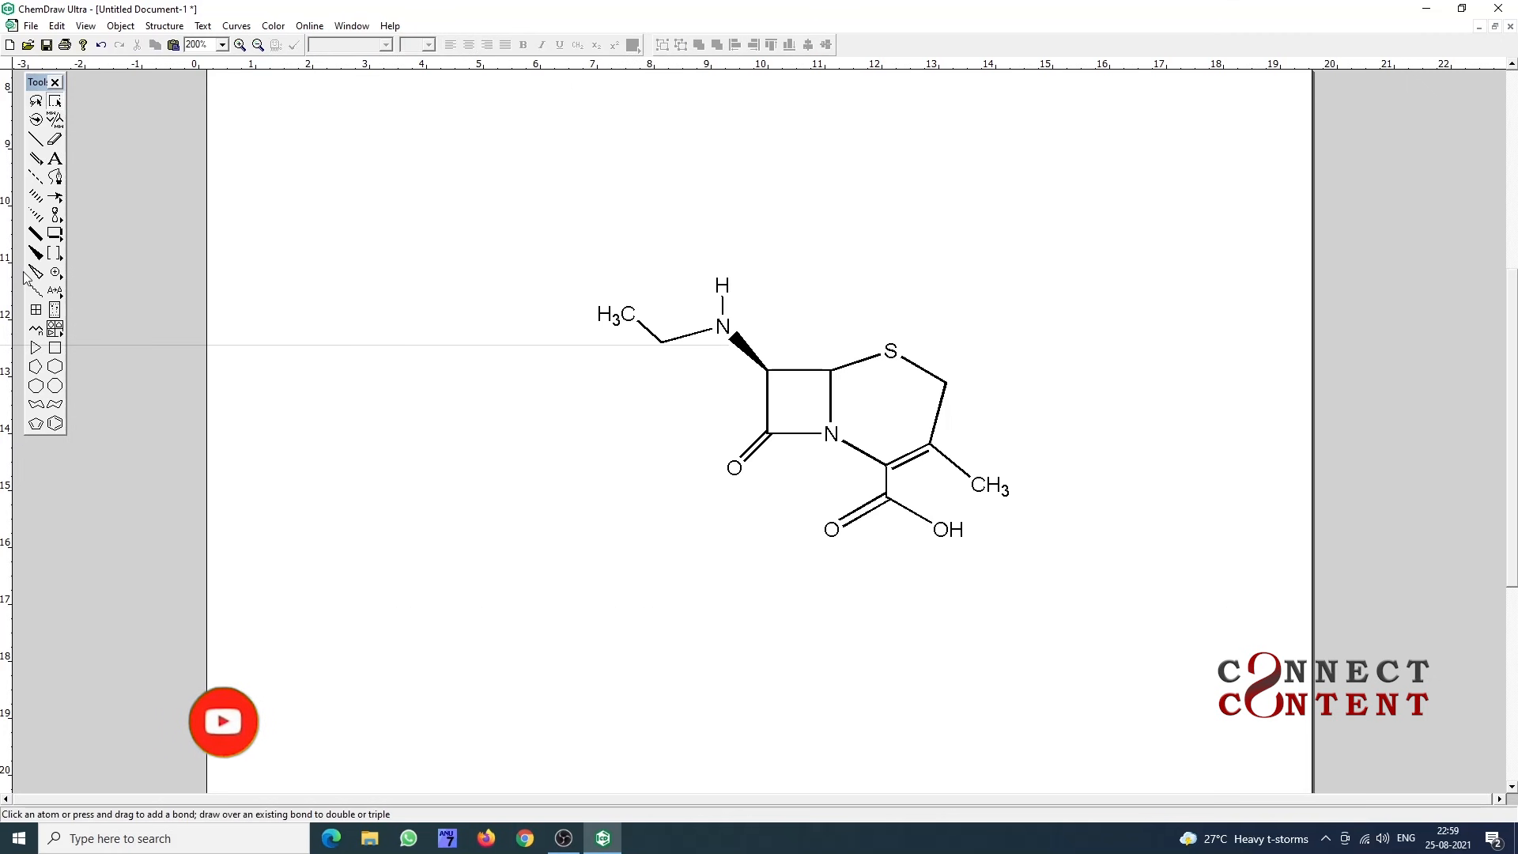
pyautogui.click(54, 144)
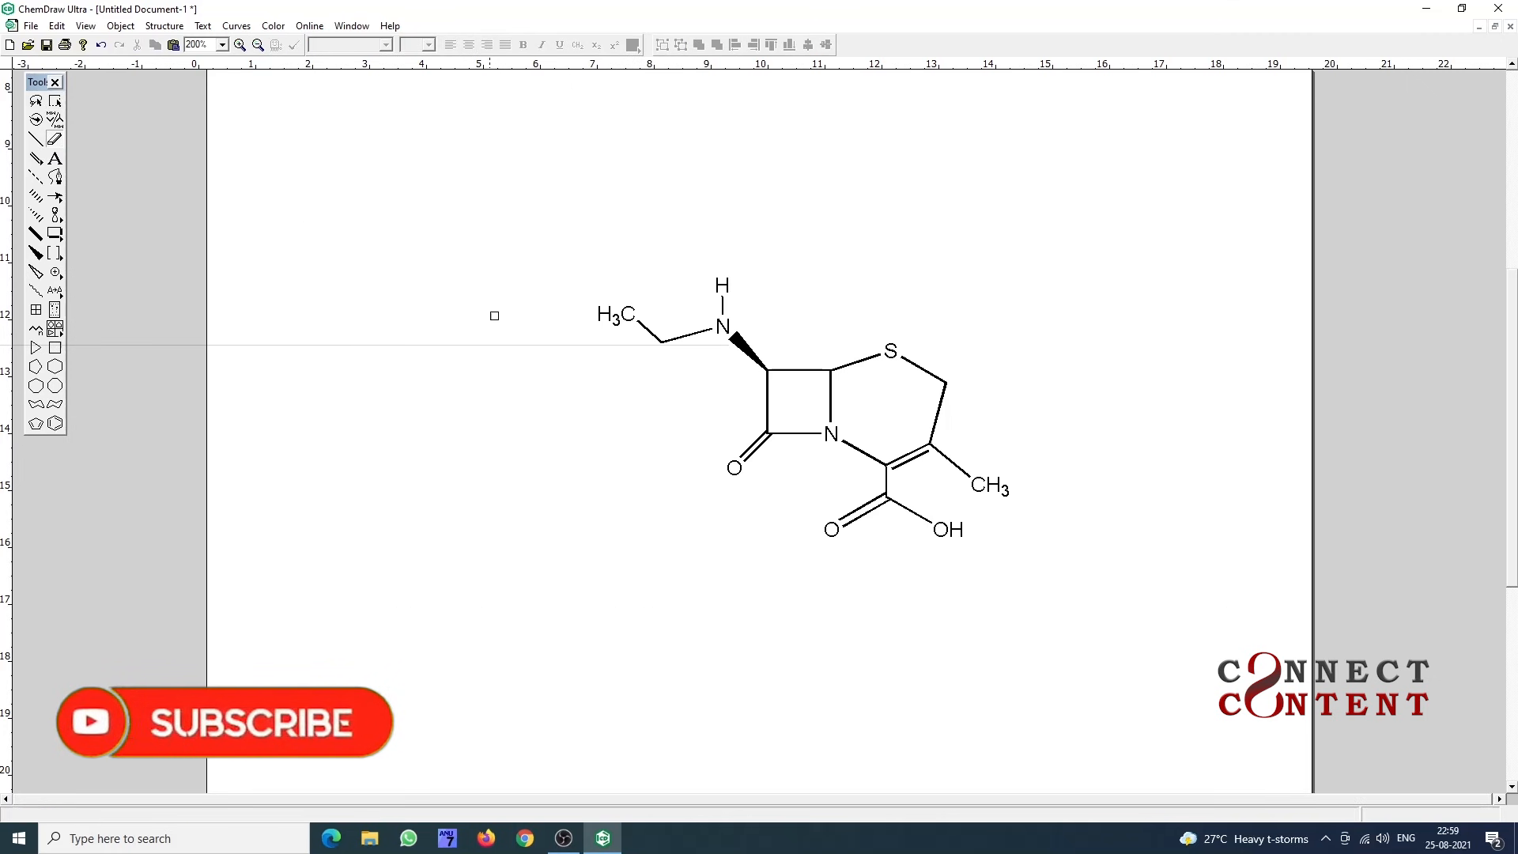
pyautogui.moveTo(594, 310)
pyautogui.mouseDown()
pyautogui.moveTo(729, 375)
pyautogui.moveTo(706, 366)
pyautogui.mouseUp()
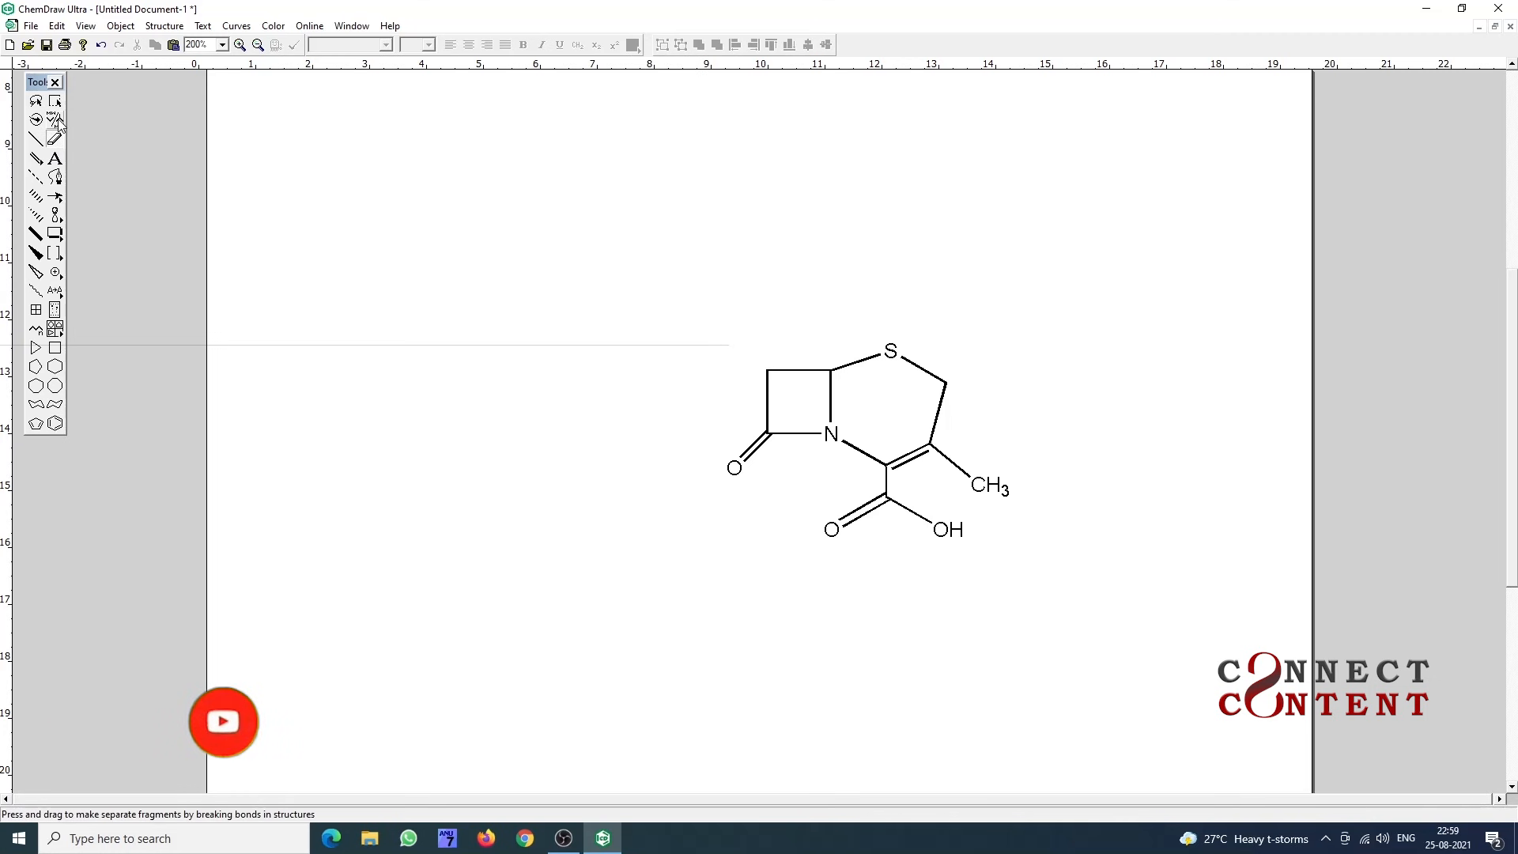
pyautogui.moveTo(595, 228); pyautogui.dragTo(1131, 661)
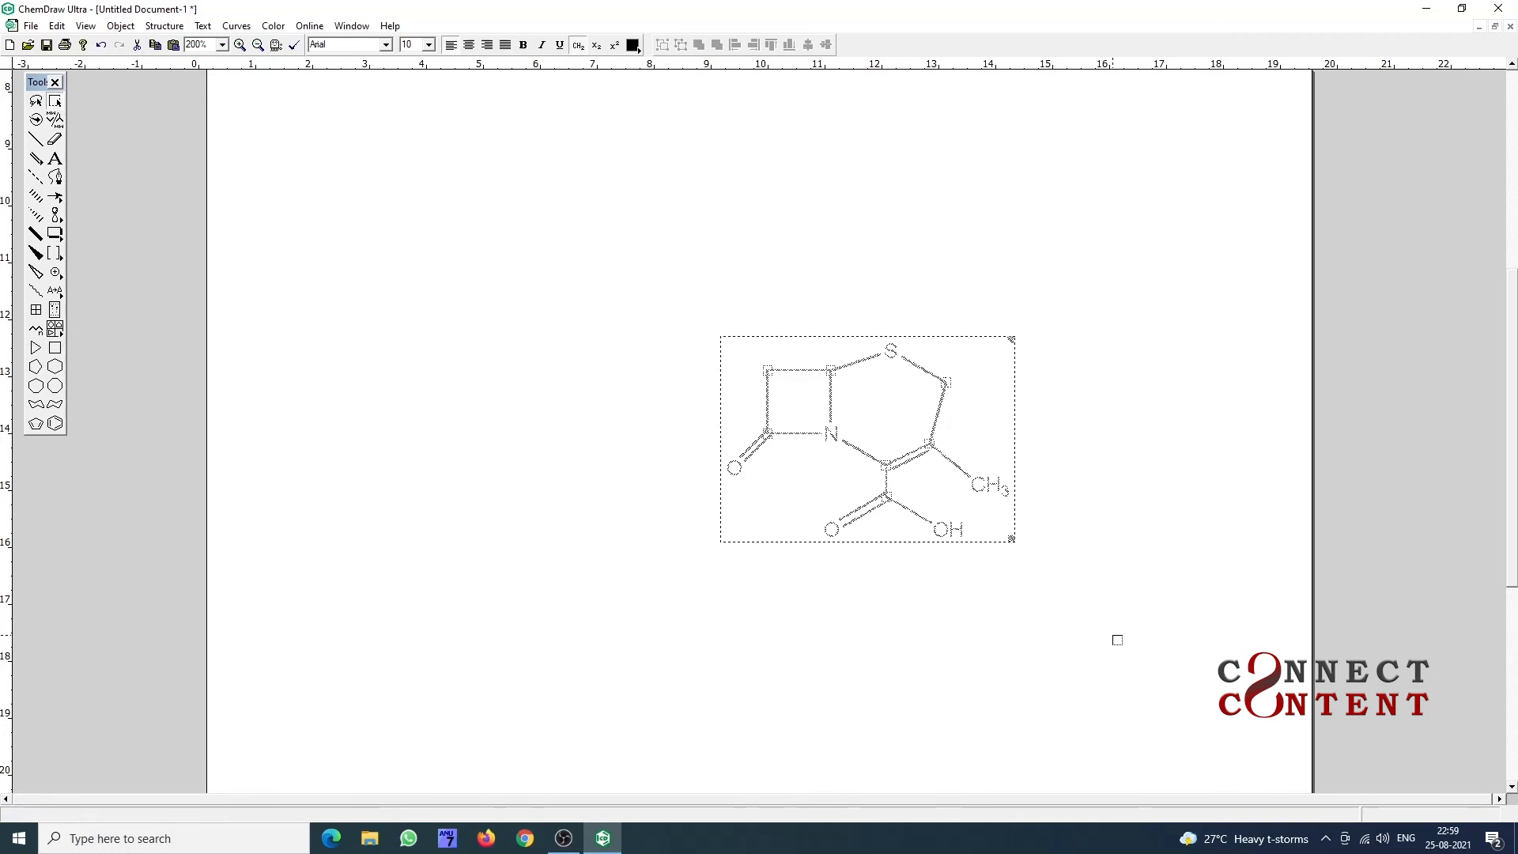
pyautogui.press('Delete')
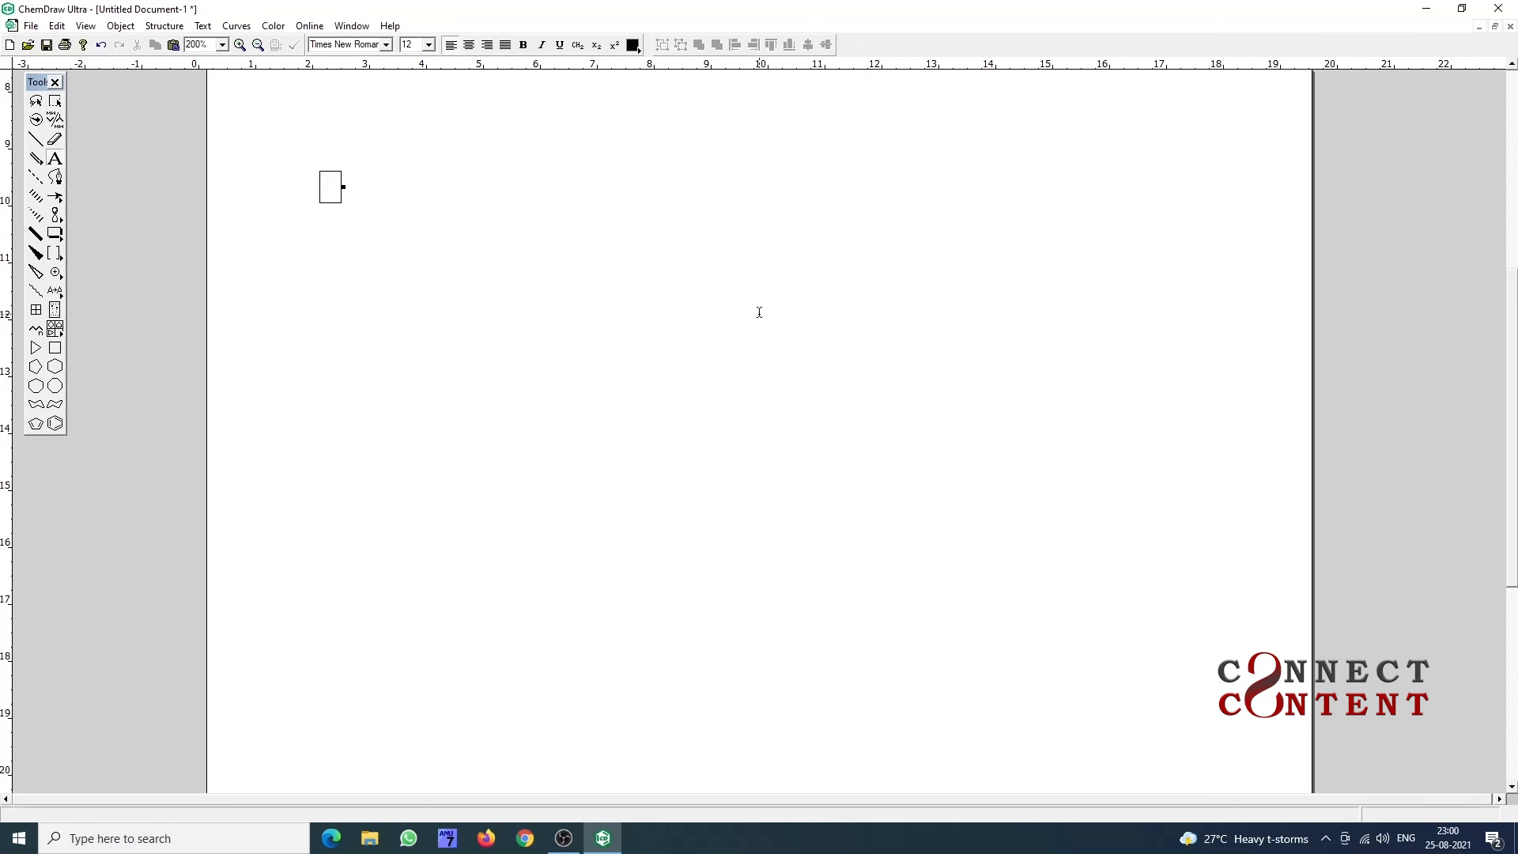
# - Add the title SYNTHESIS OF CHLOROQUINE near the top of the page and make it bold, italic and underlined
pyautogui.write('SYNTHESIS')
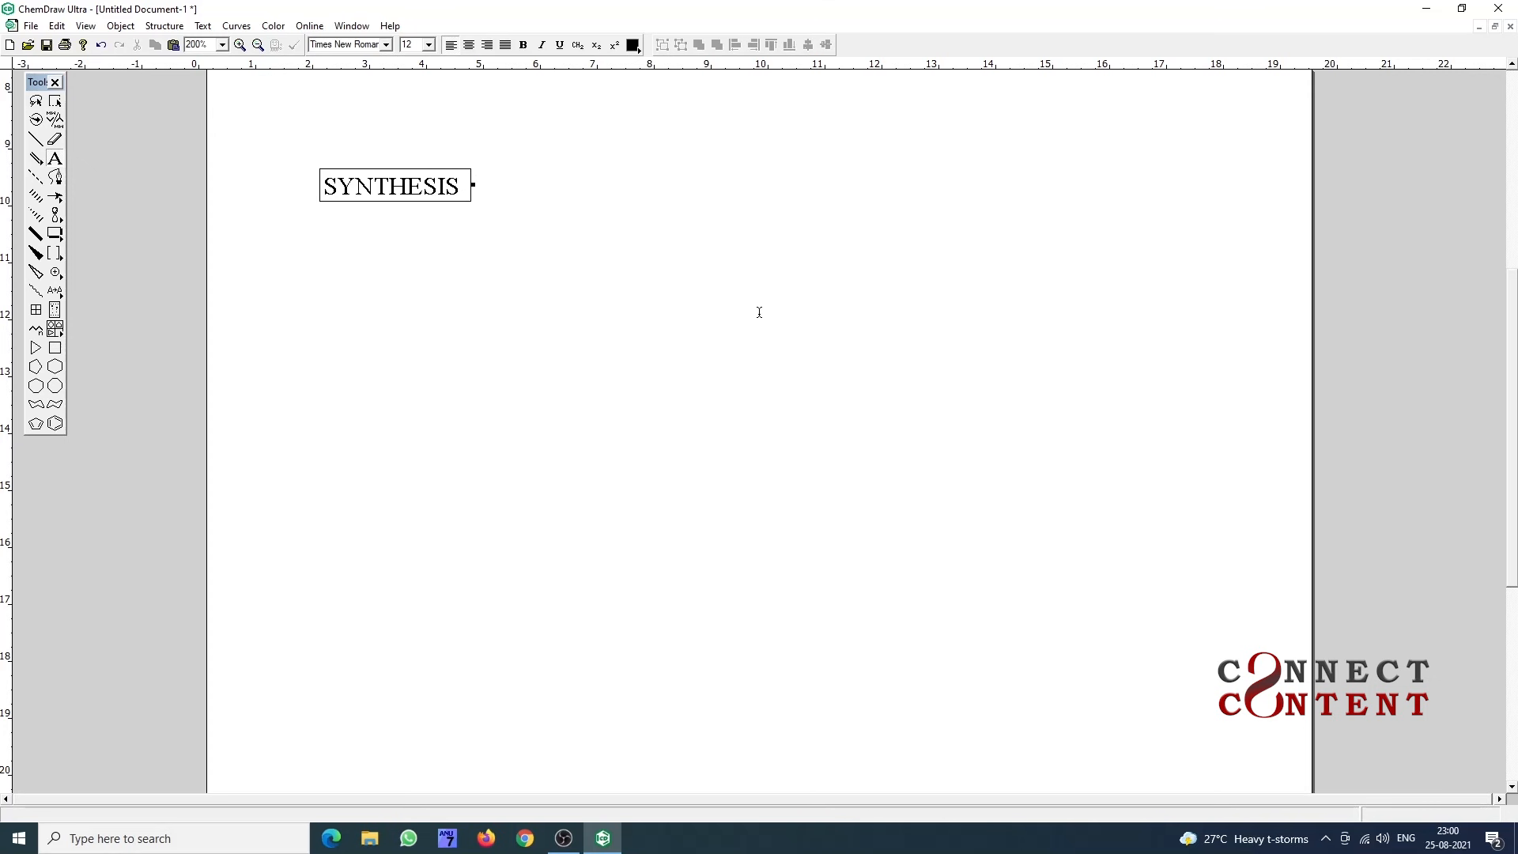
pyautogui.write(' OF CHLOROQ')
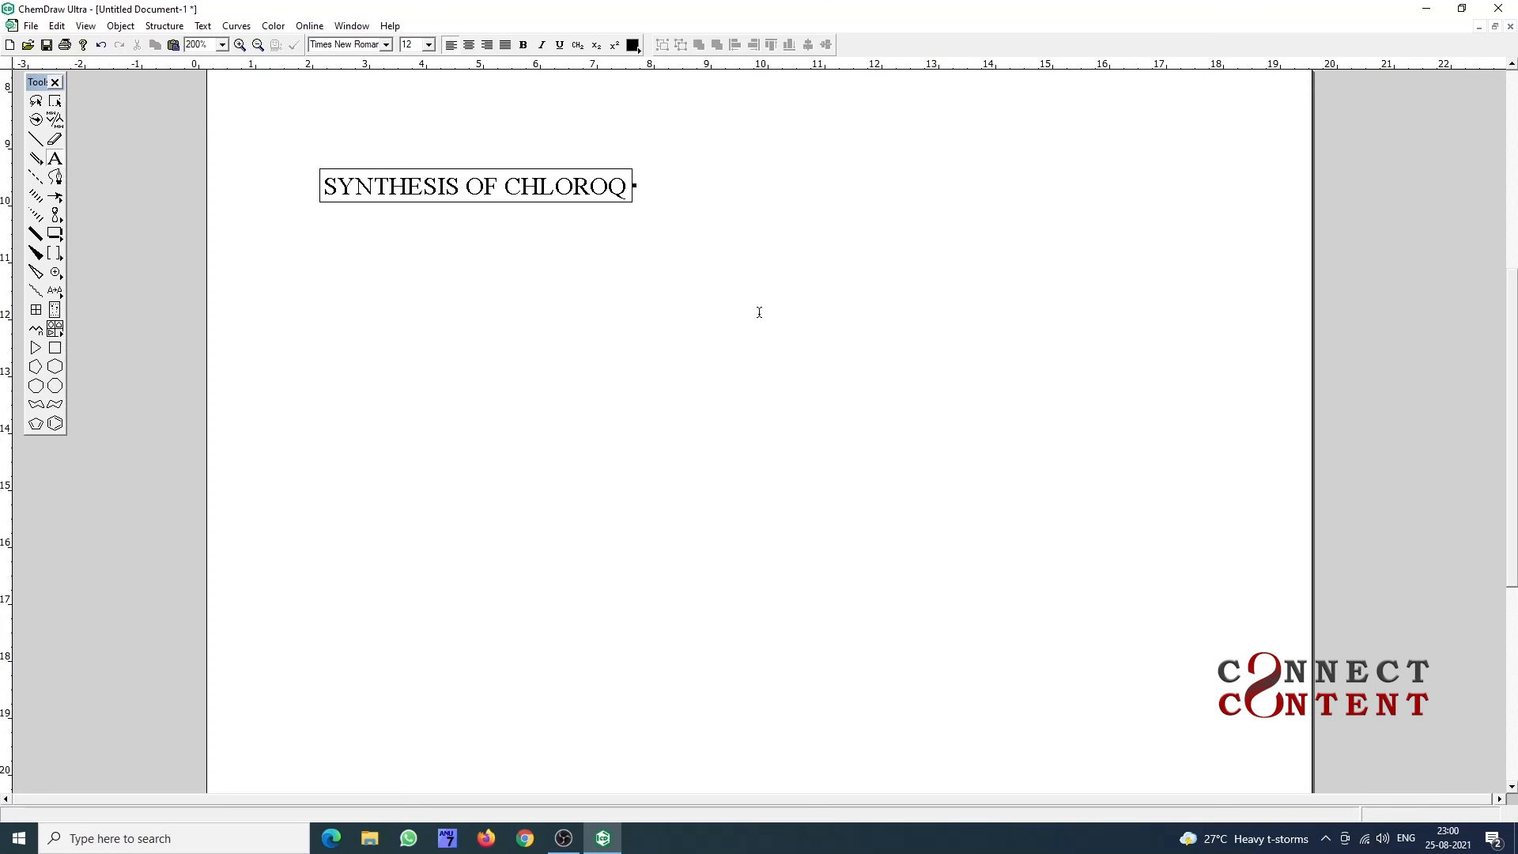
pyautogui.write('UINE')
pyautogui.moveTo(328, 186); pyautogui.dragTo(691, 189)
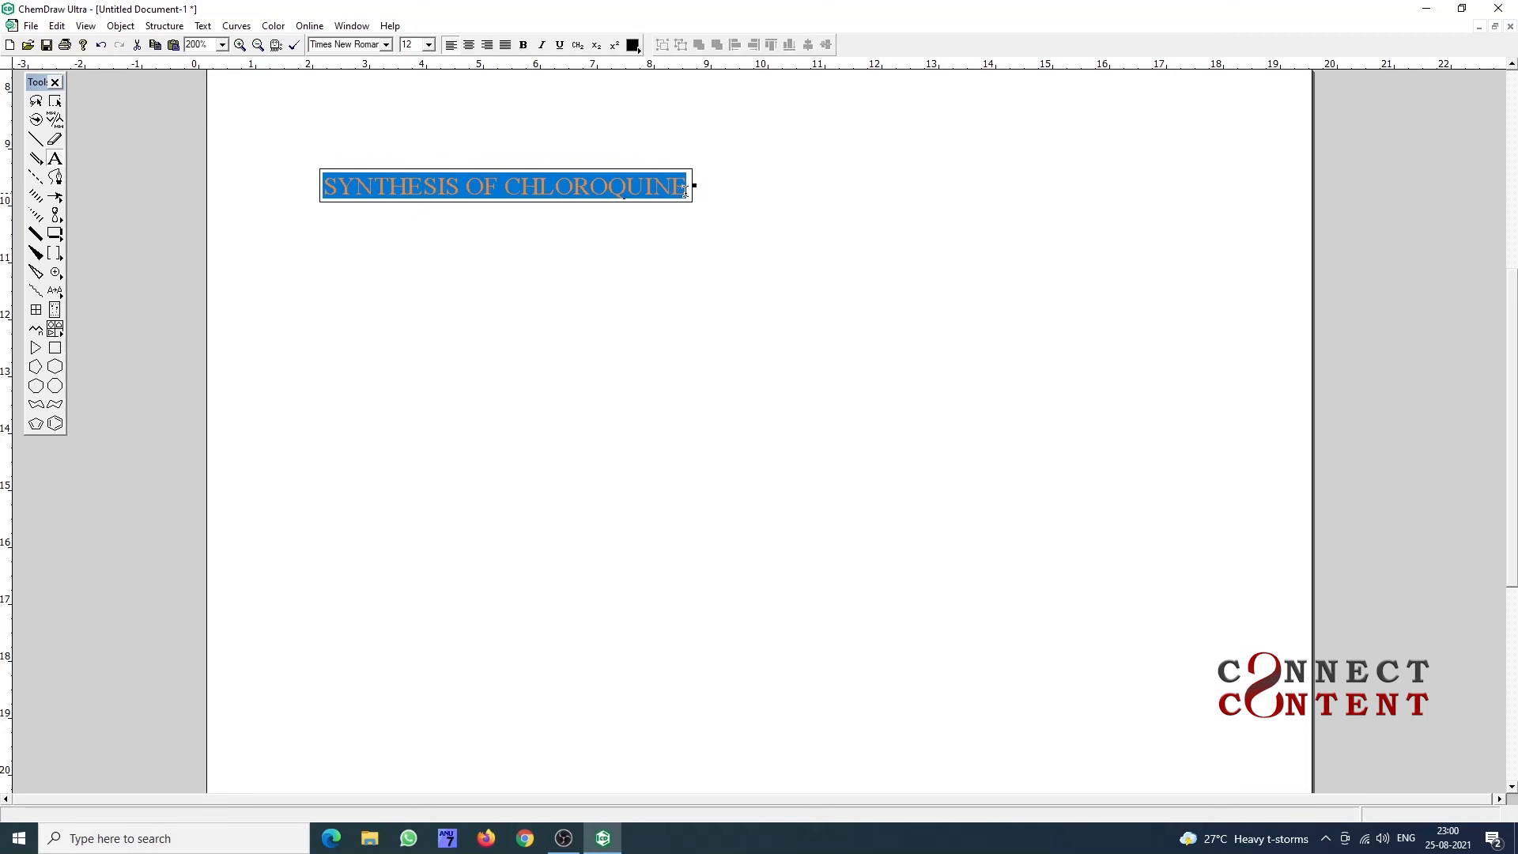
pyautogui.click(523, 45)
pyautogui.click(552, 45)
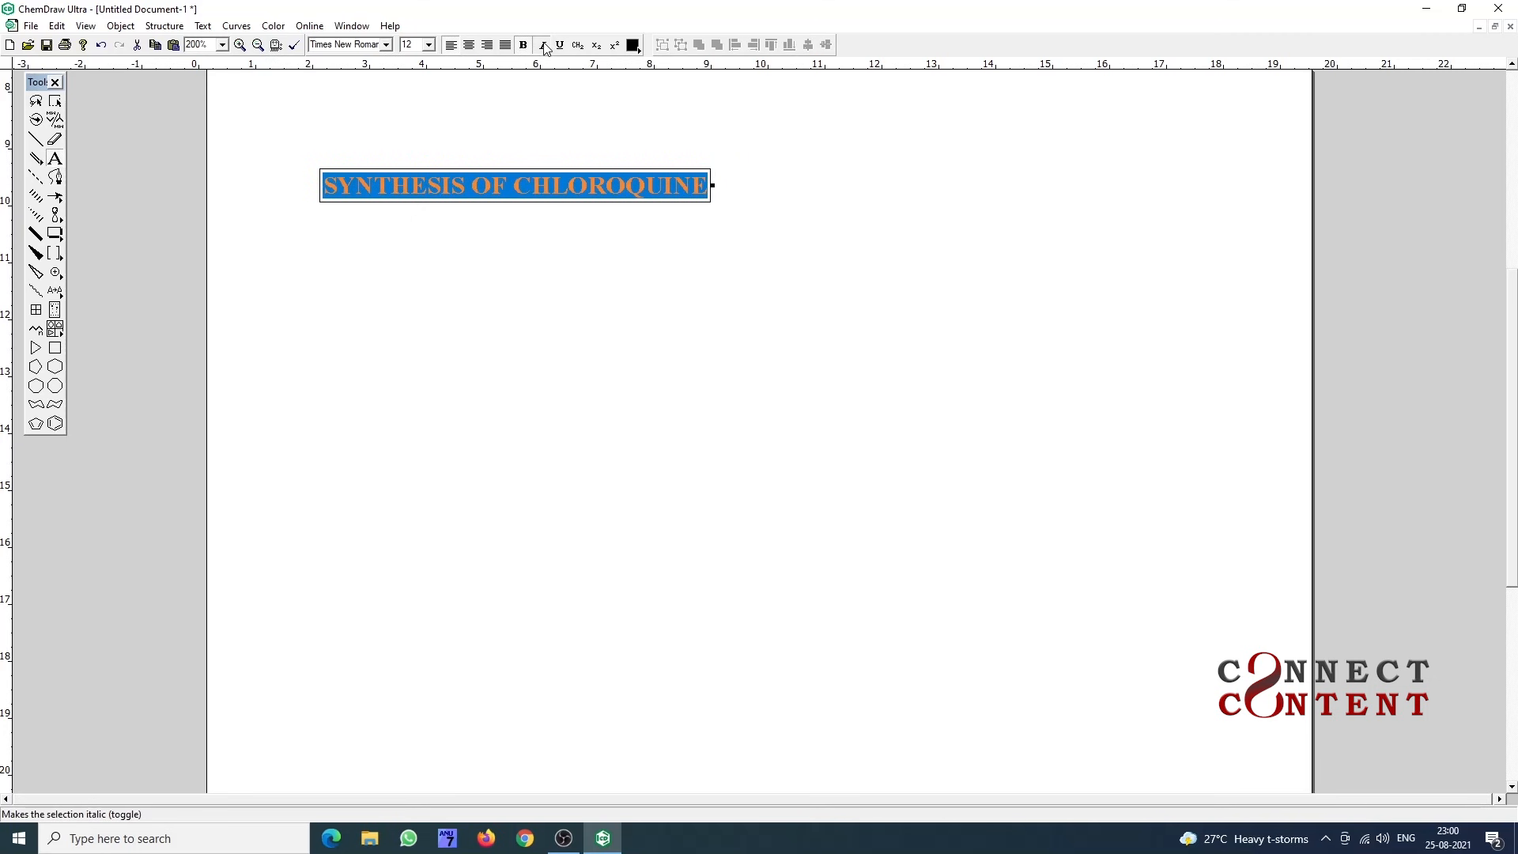
pyautogui.click(559, 46)
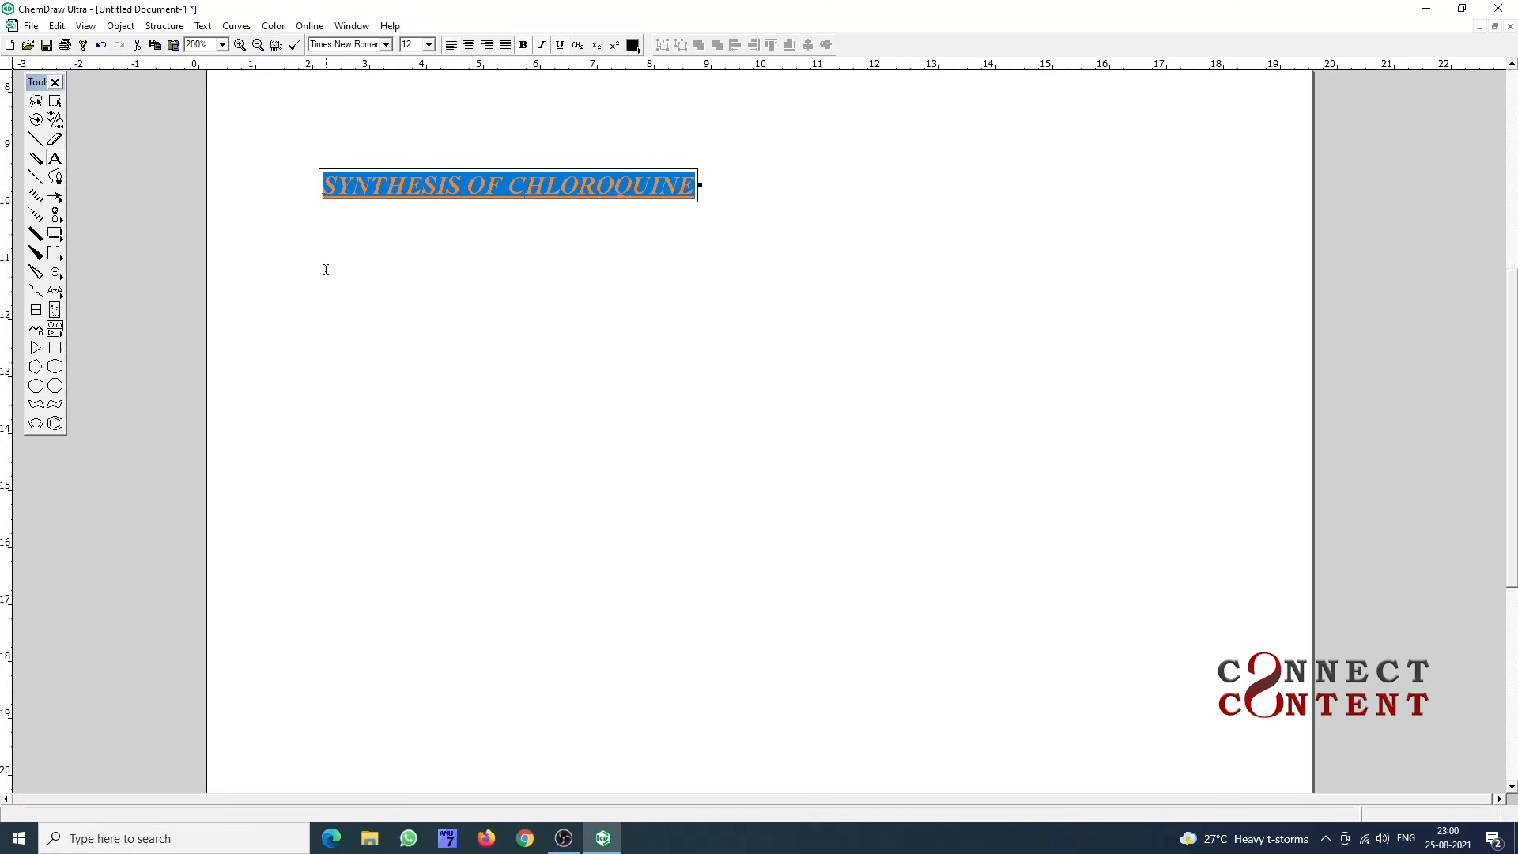
# - Draw two fused benzene rings below the title and replace the right ring's lowest atom with N to form quinoline
pyautogui.click(54, 423)
pyautogui.click(400, 399)
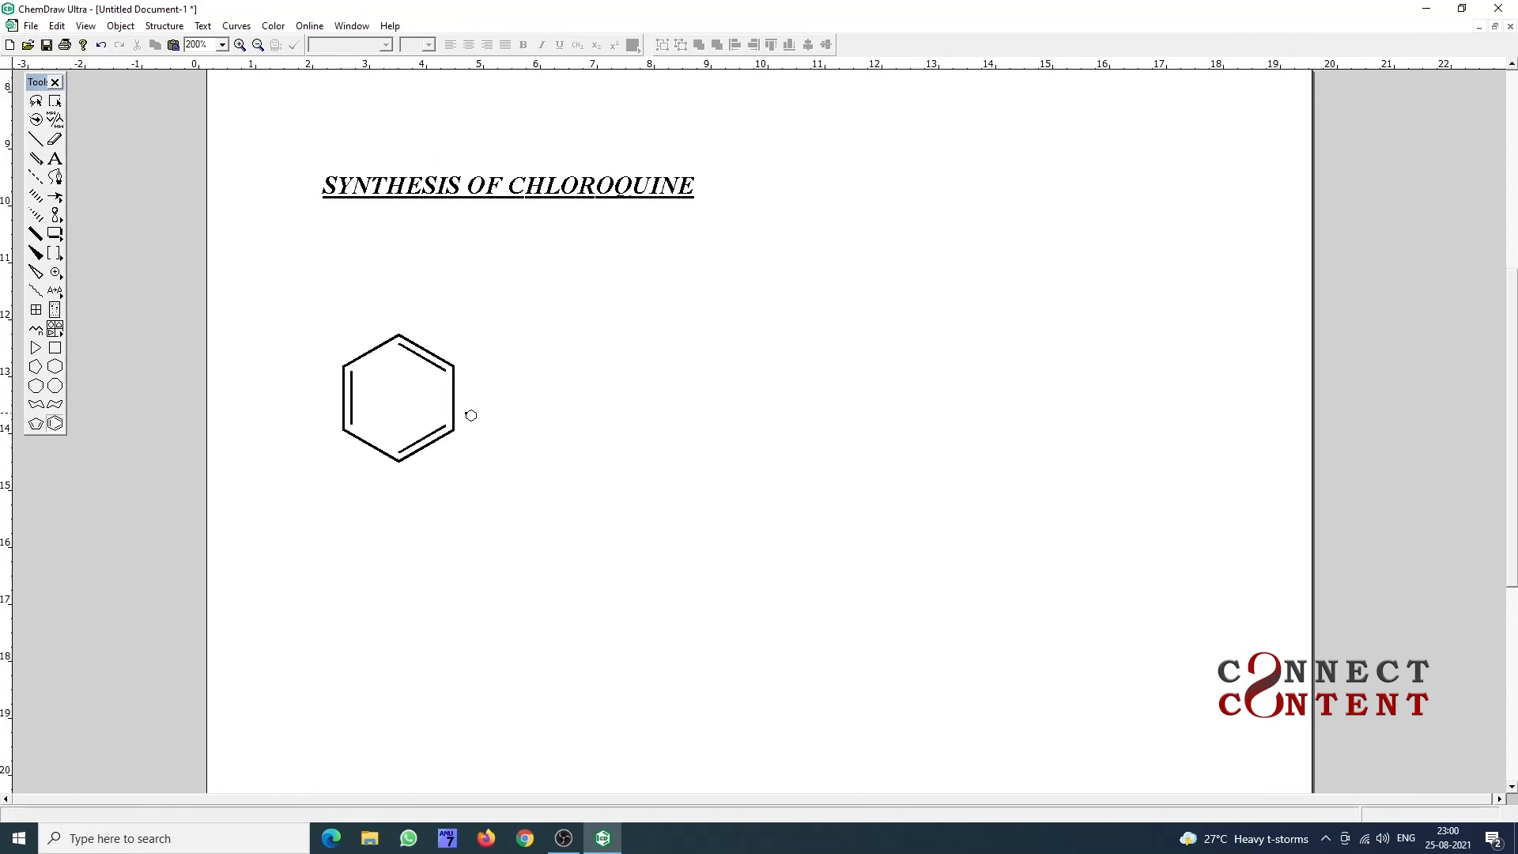
pyautogui.click(453, 399)
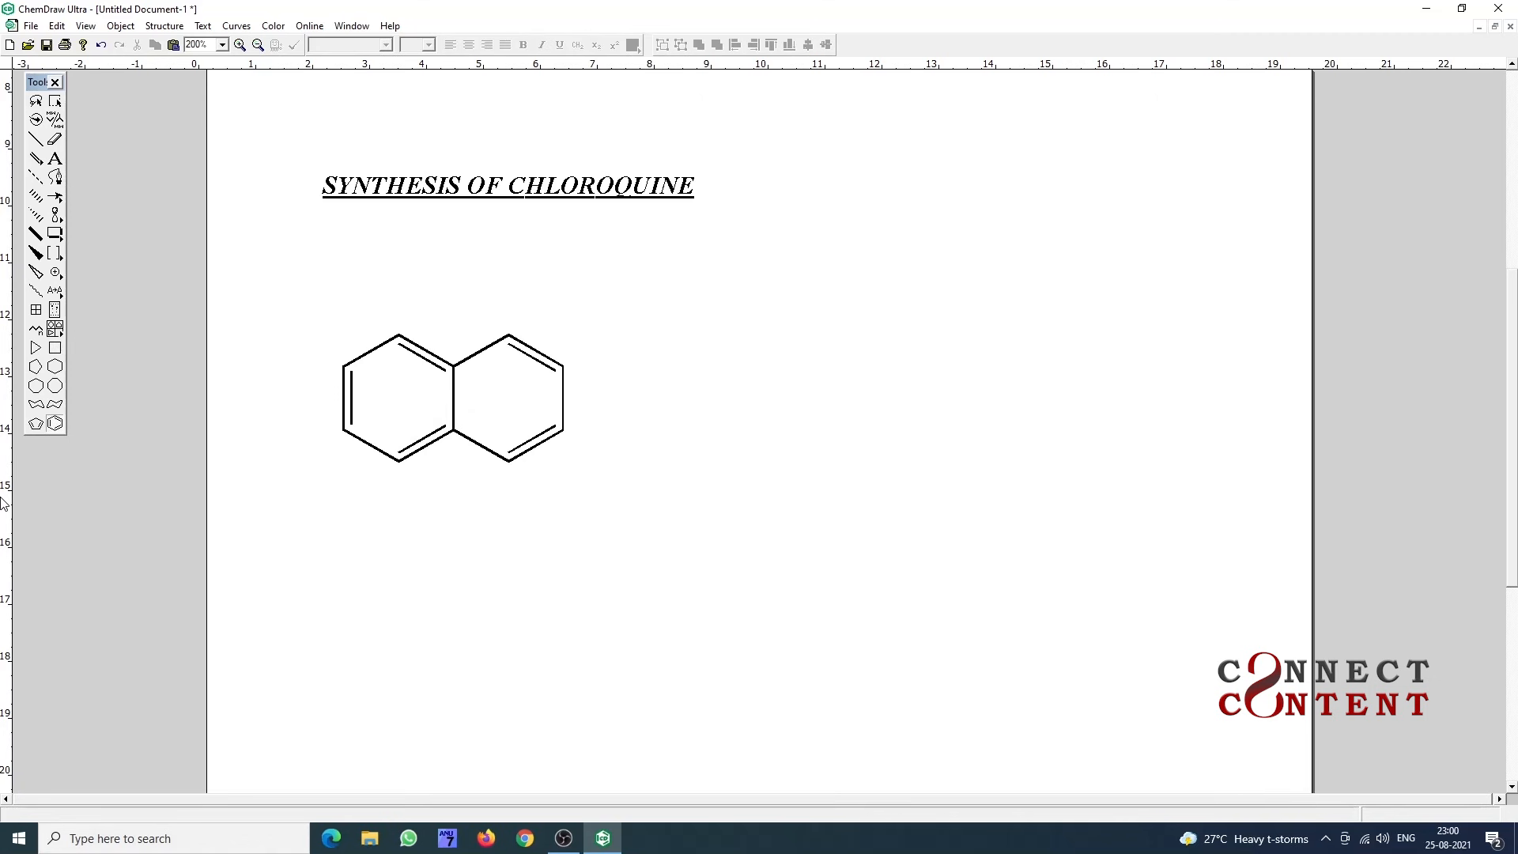
pyautogui.click(55, 158)
pyautogui.click(505, 458)
pyautogui.write('N')
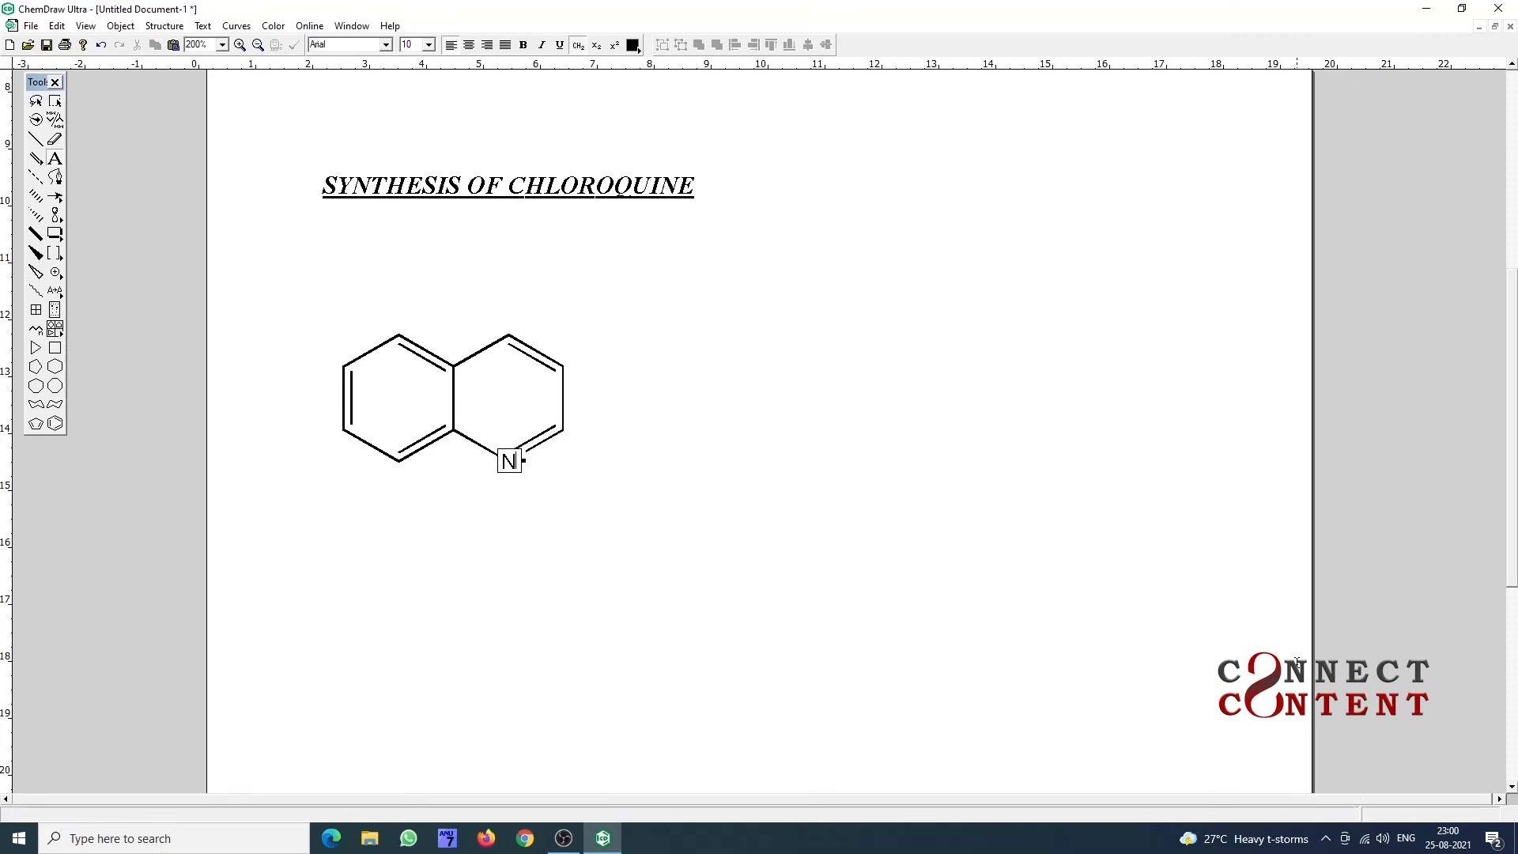
# - Attach single bonds at positions 4 and 7 of the quinoline ring and label both bond ends Cl
pyautogui.click(36, 140)
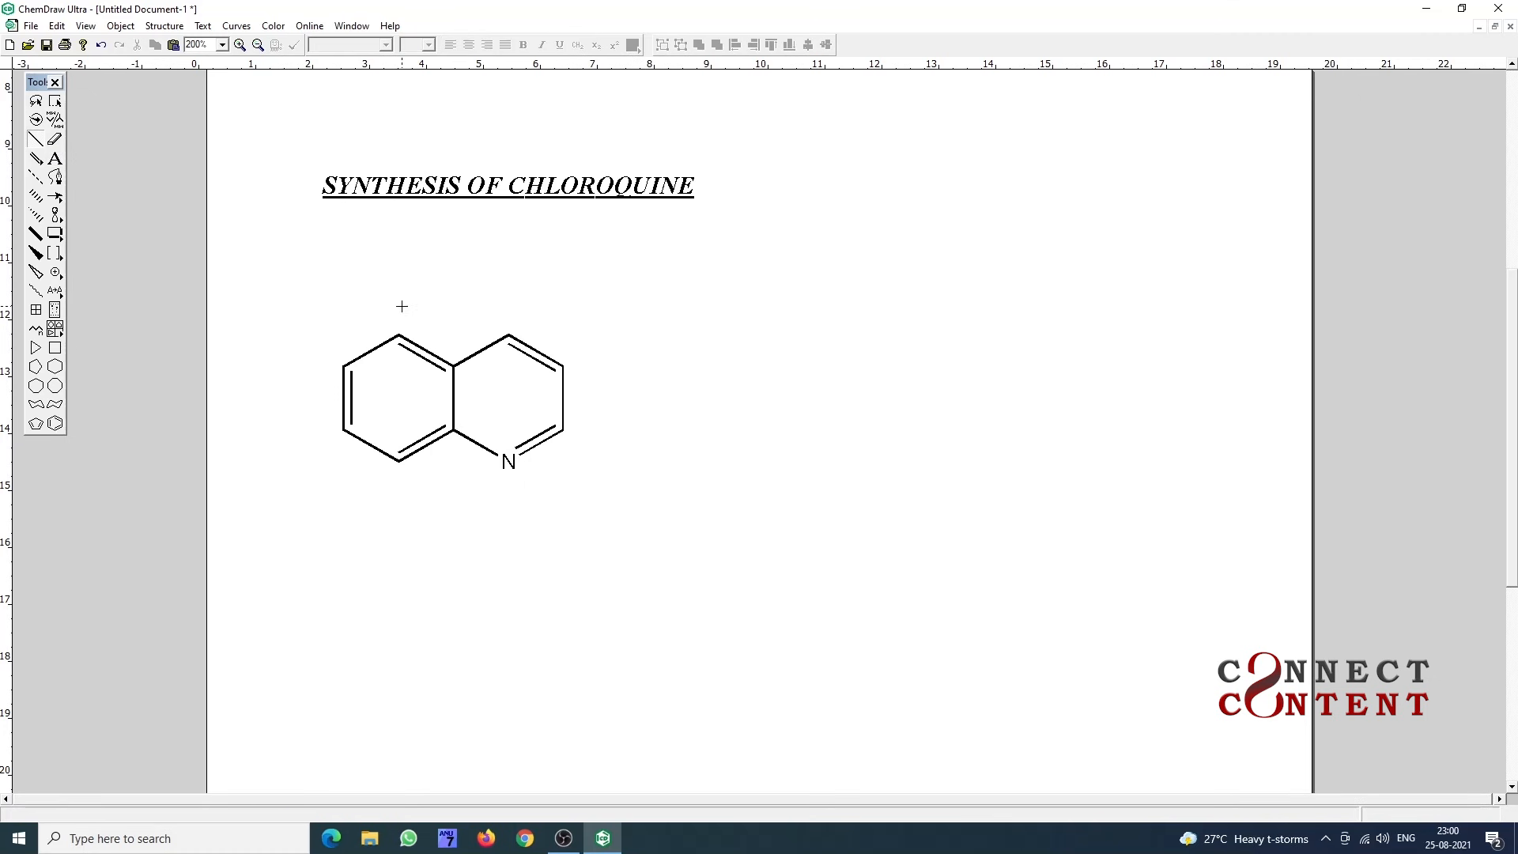
pyautogui.click(508, 334)
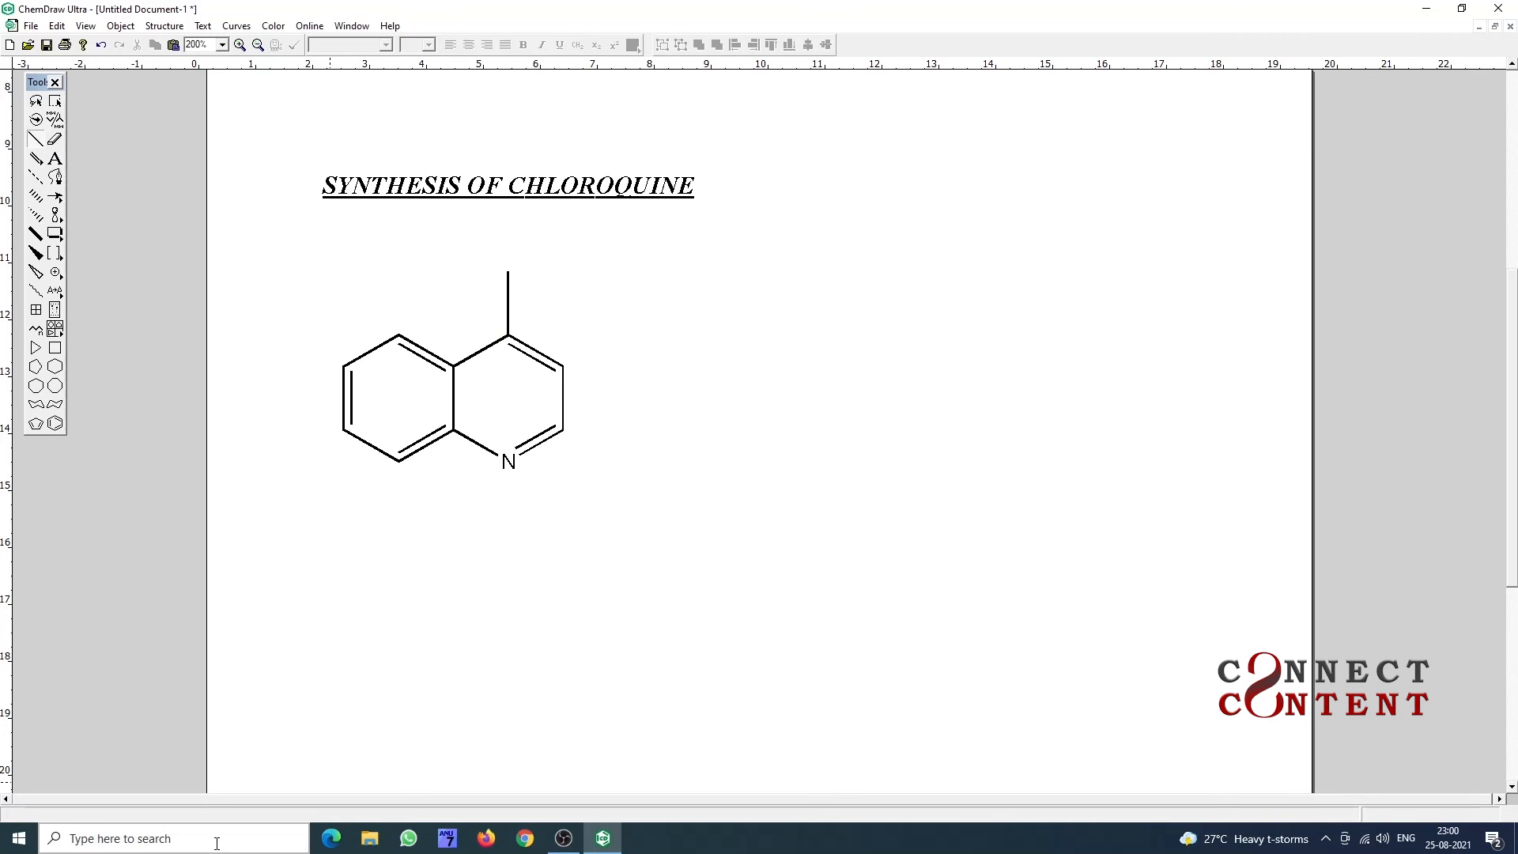
pyautogui.click(342, 431)
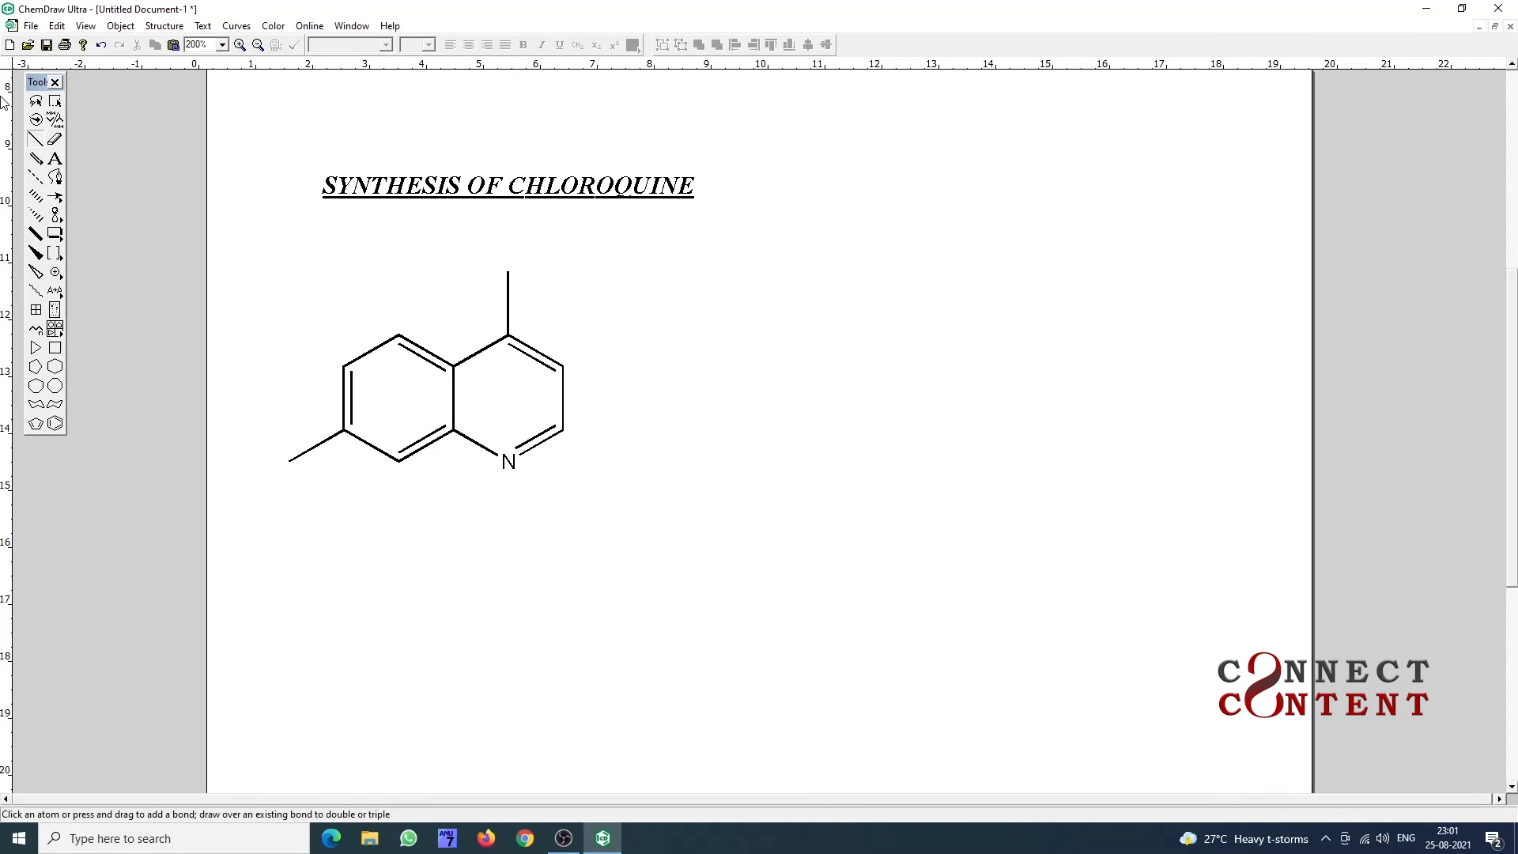
pyautogui.click(55, 159)
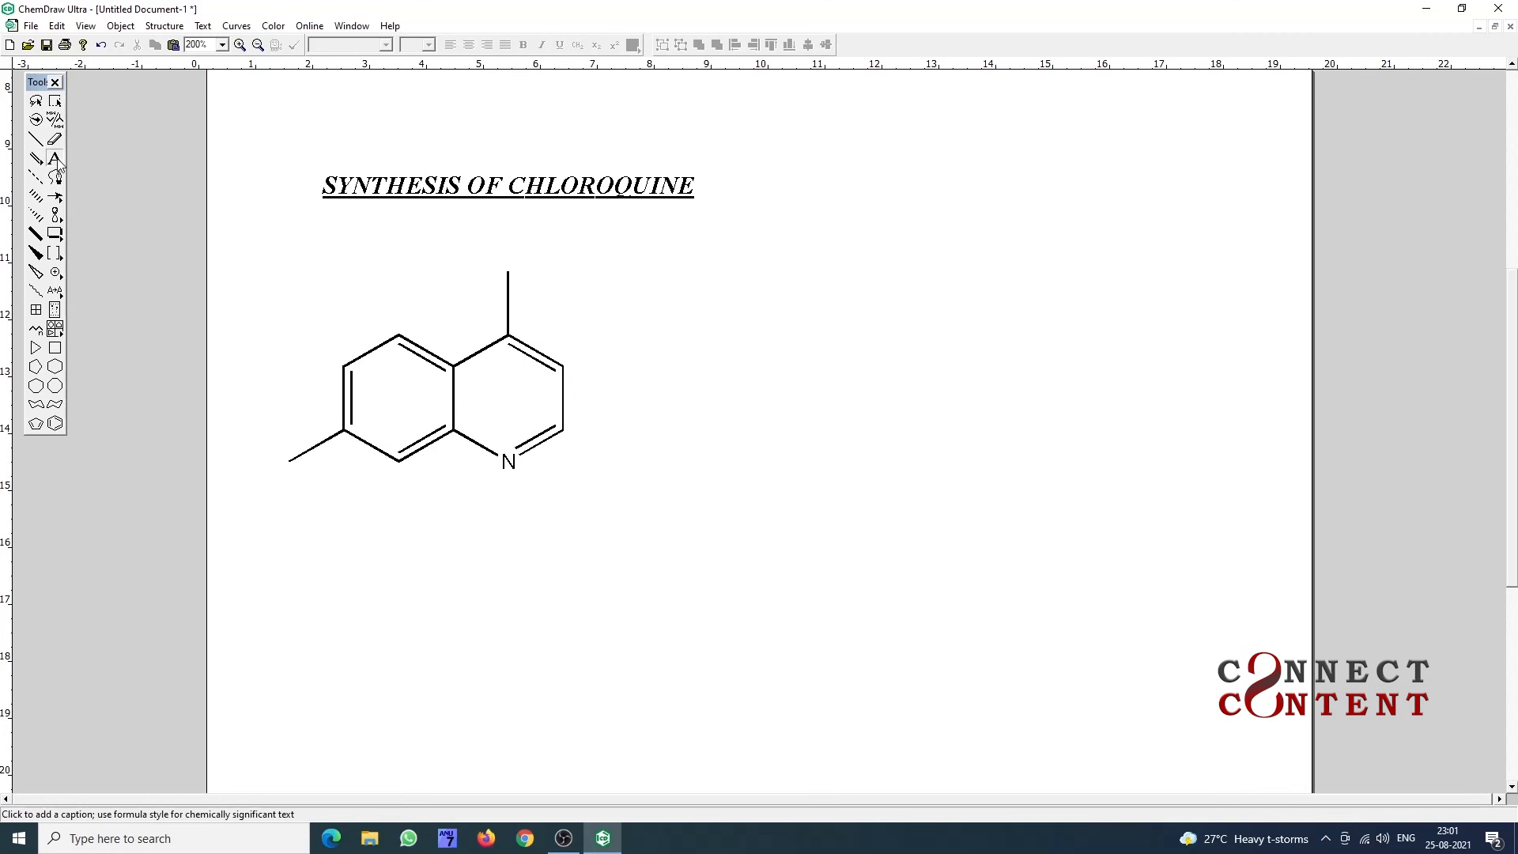
pyautogui.click(508, 272)
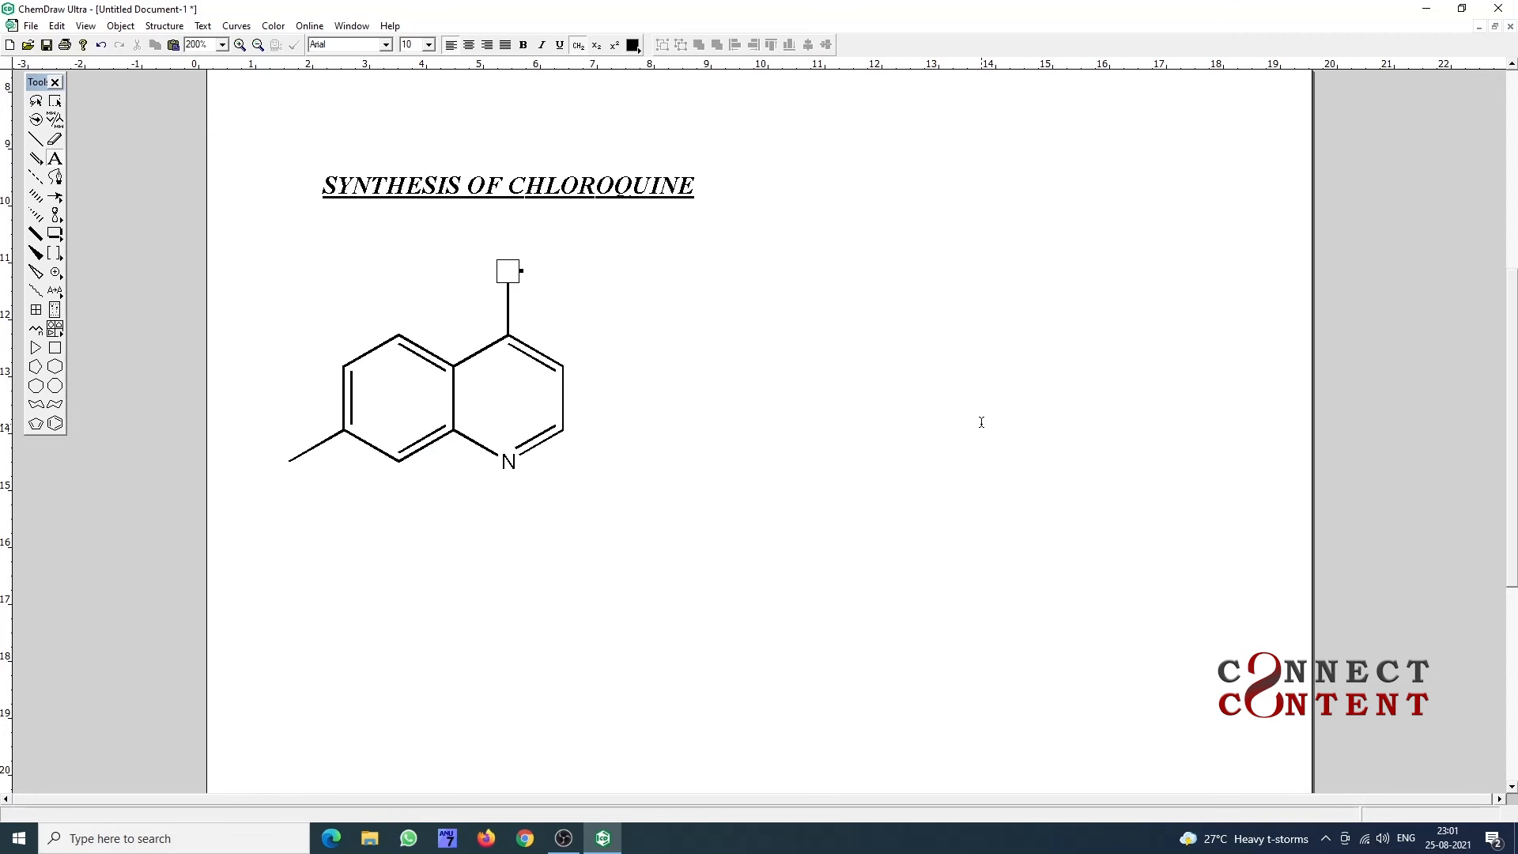
pyautogui.write('CL')
pyautogui.press('BackSpace')
pyautogui.write('l')
pyautogui.click(289, 460)
pyautogui.write('Cl')
# - Generate the chemical name of the selected dichloroquinoline structure with Convert Structure to Name
pyautogui.click(55, 102)
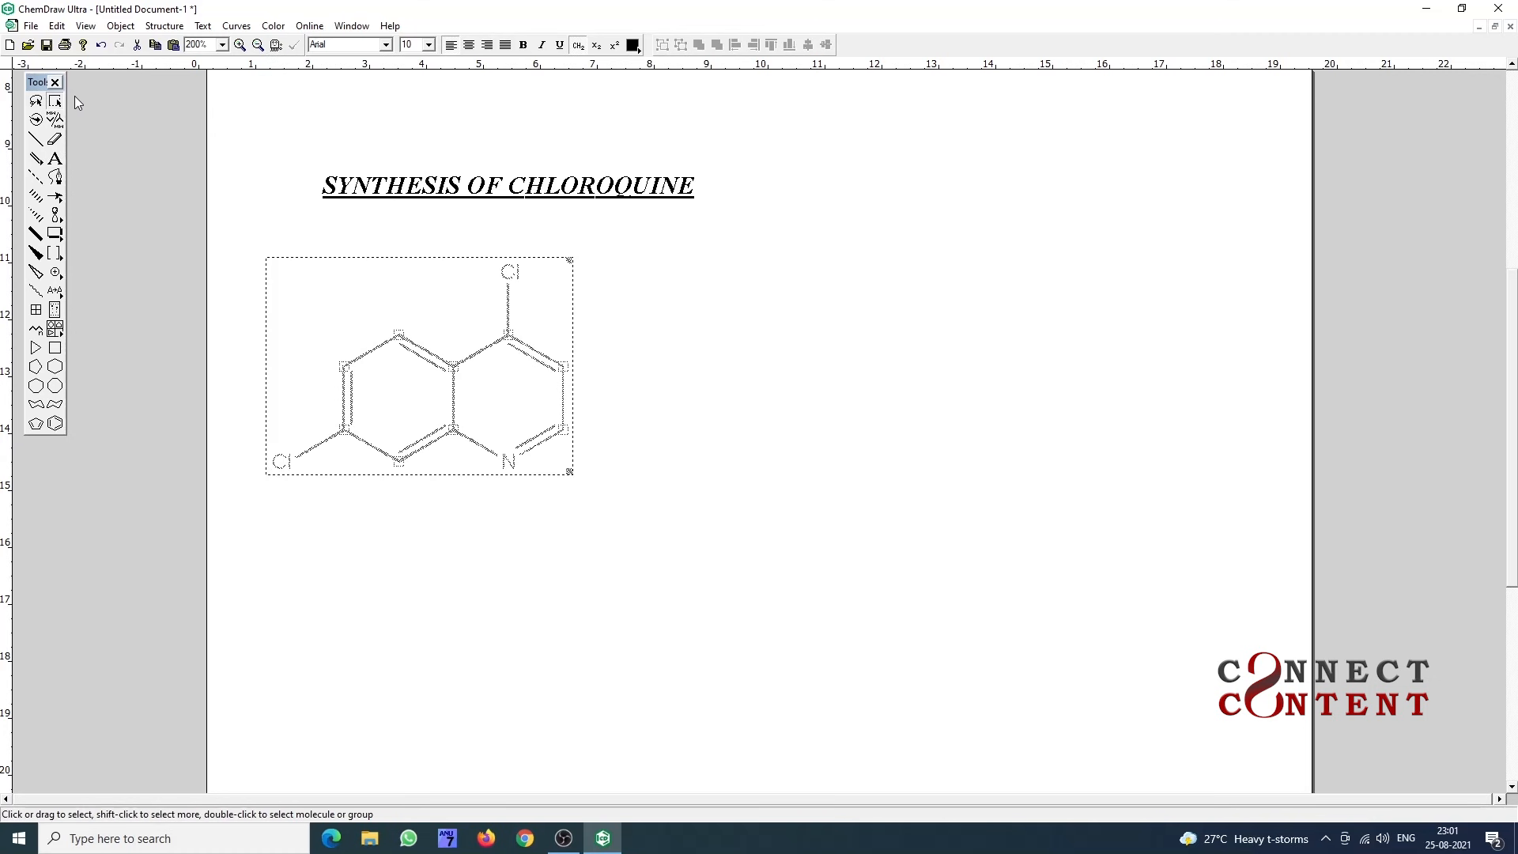
pyautogui.click(164, 25)
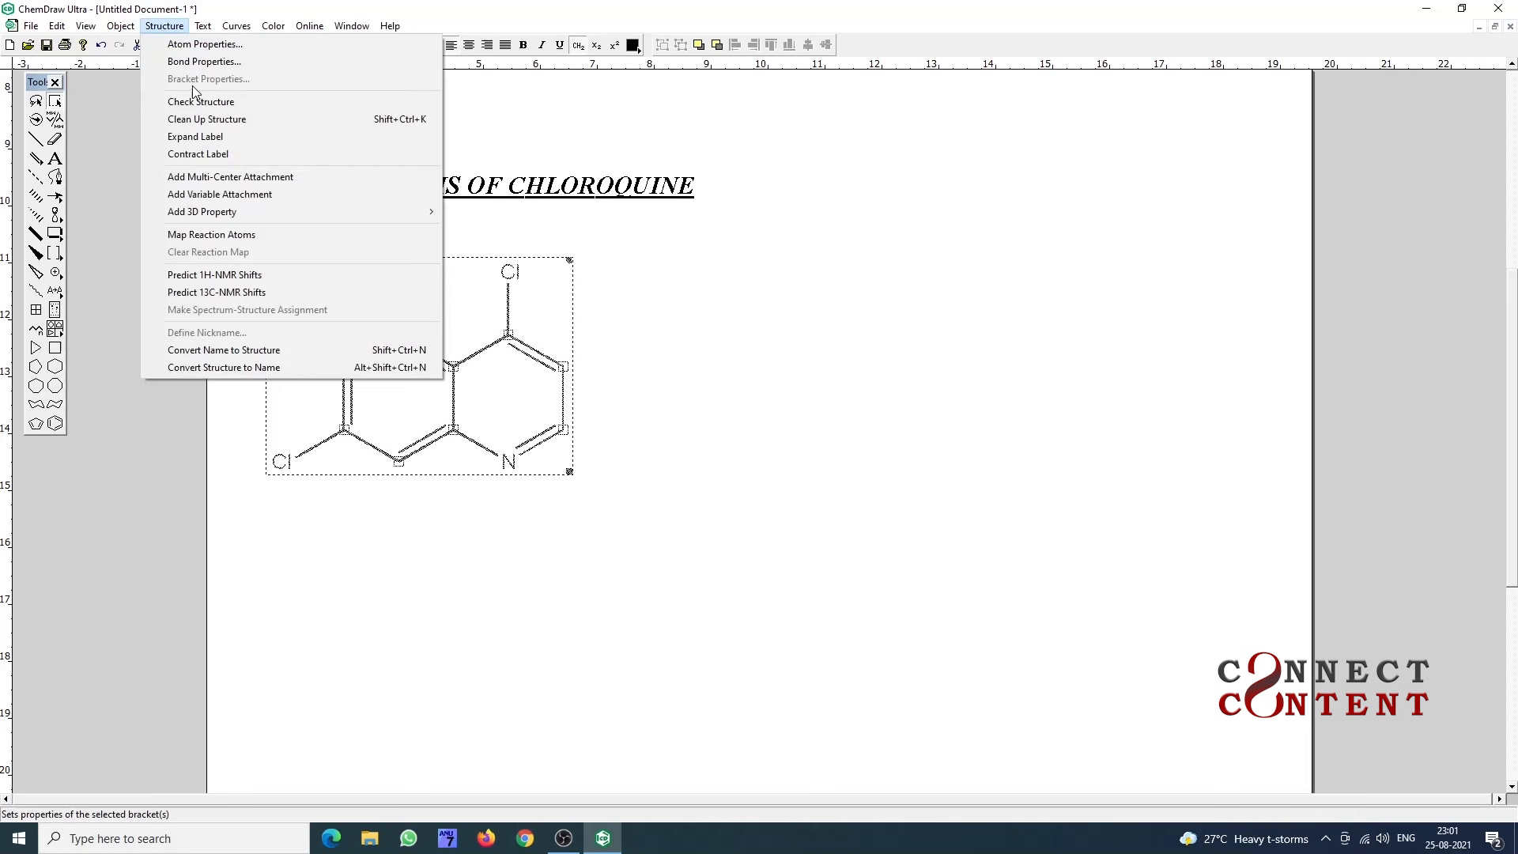
pyautogui.click(220, 370)
pyautogui.click(729, 530)
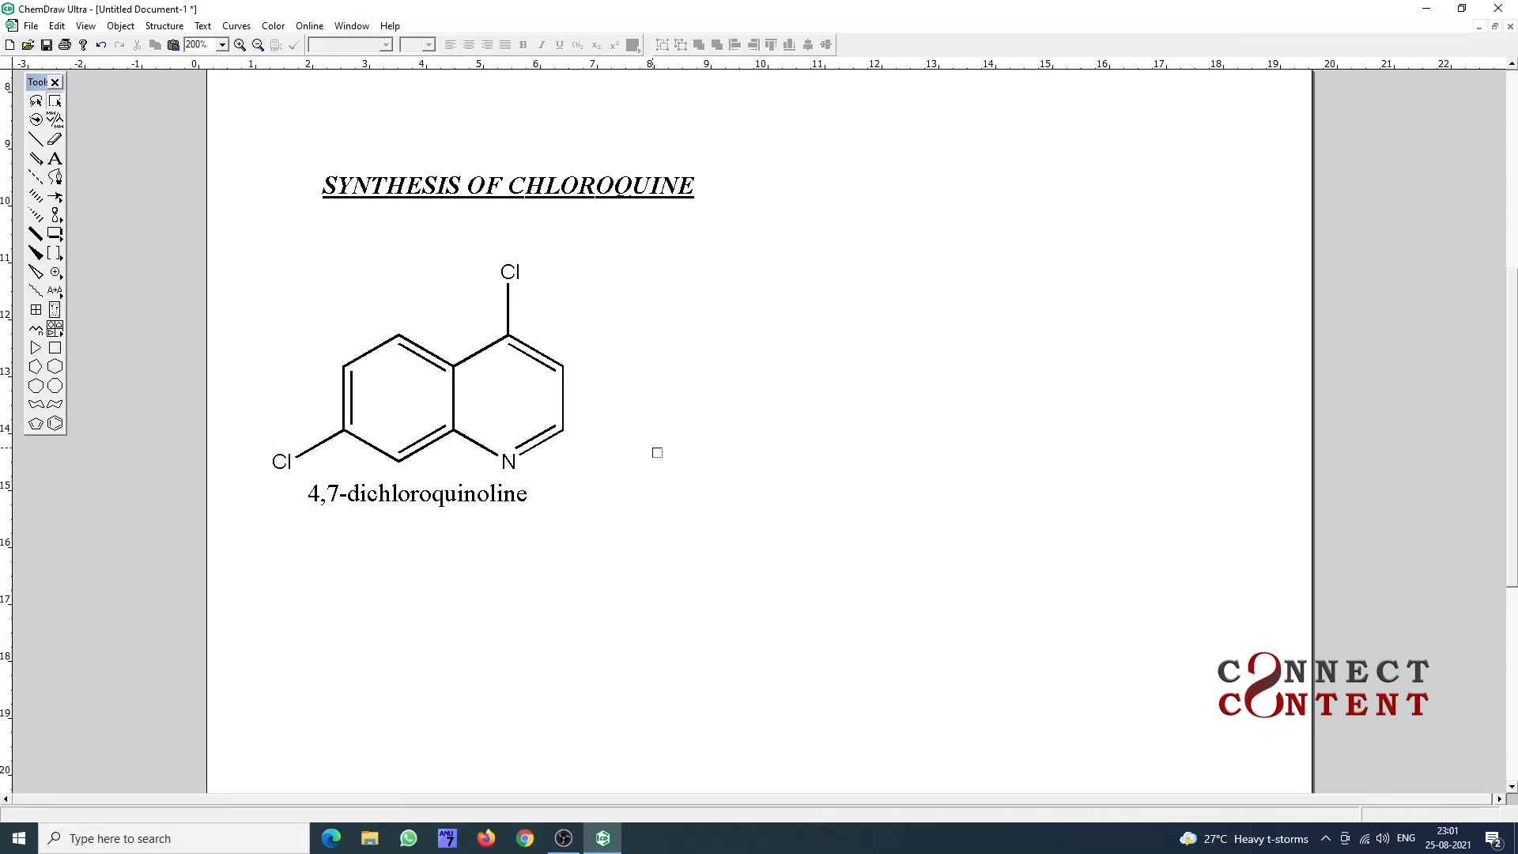
# - Scale down the dichloroquinoline structure together with its name, and try rotating them before turning them back to nearly upright
pyautogui.moveTo(249, 259); pyautogui.dragTo(479, 452)
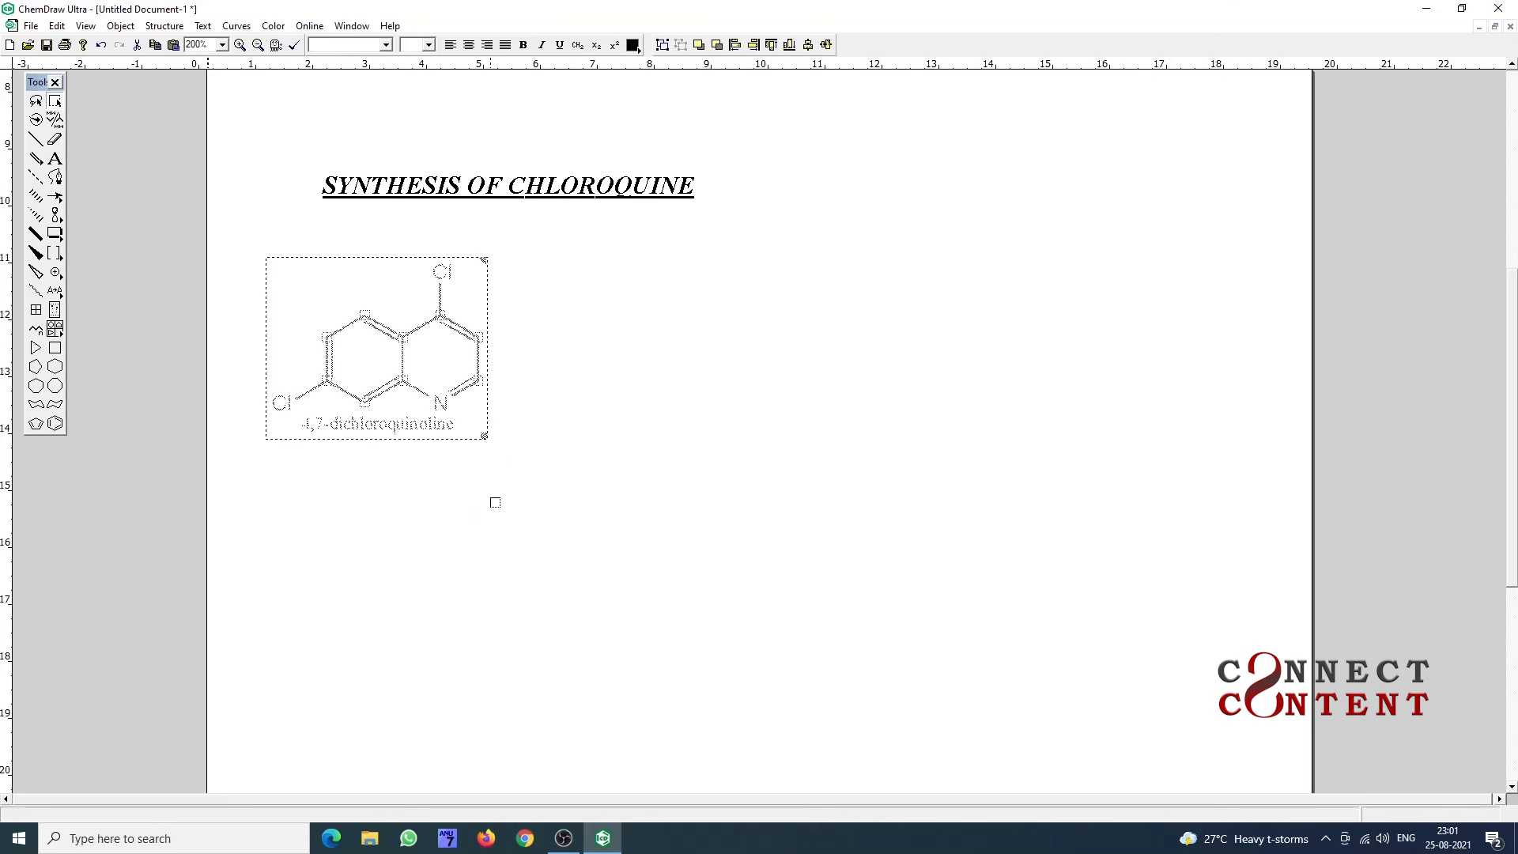
pyautogui.click(633, 521)
pyautogui.moveTo(233, 238); pyautogui.dragTo(478, 432)
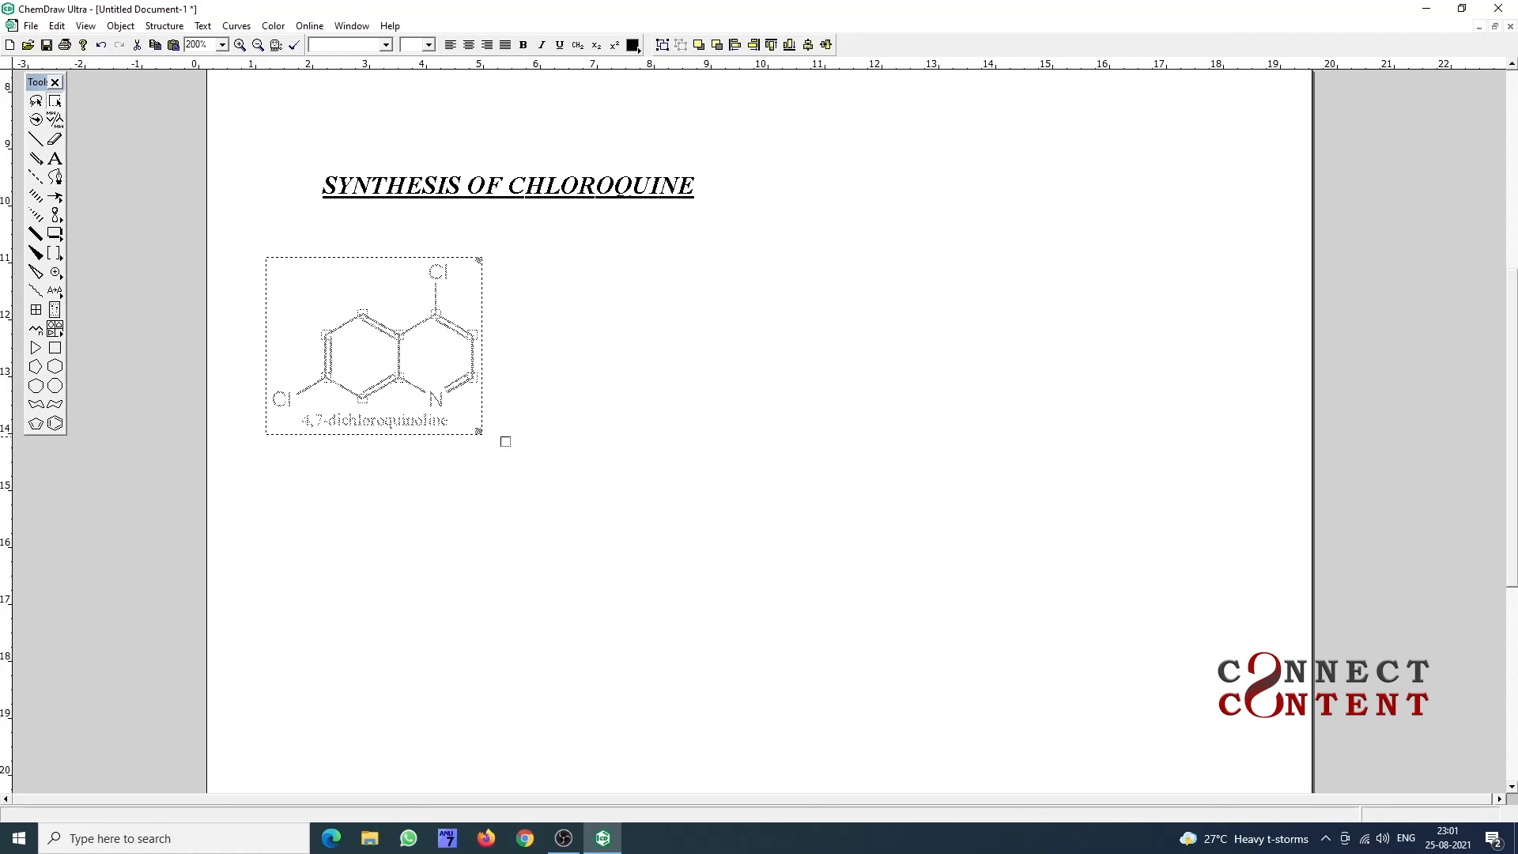
pyautogui.moveTo(477, 429)
pyautogui.mouseDown()
pyautogui.moveTo(559, 528)
pyautogui.moveTo(490, 441)
pyautogui.mouseUp()
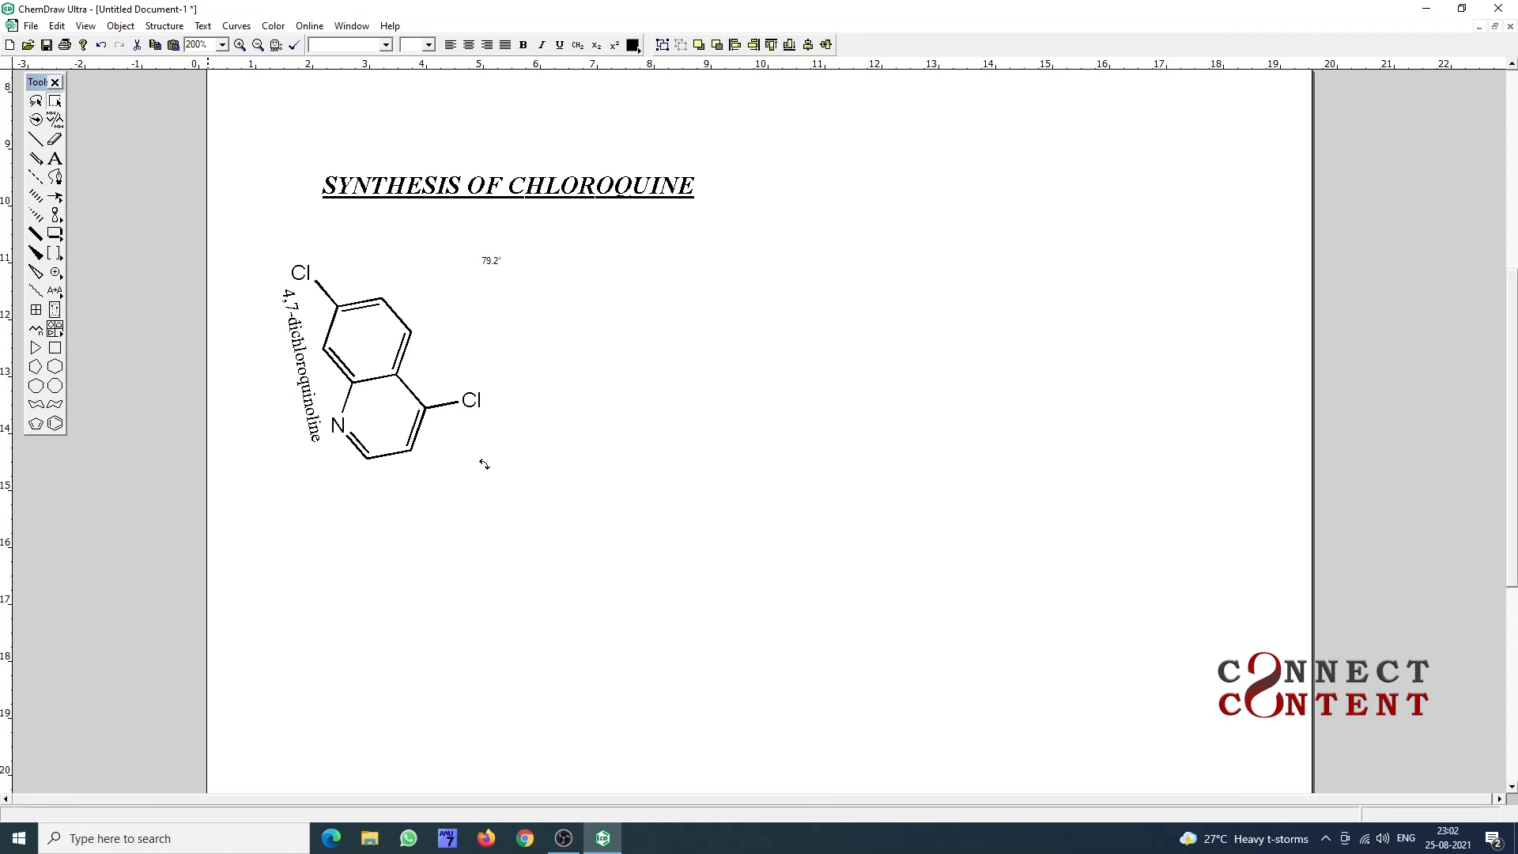
pyautogui.moveTo(484, 464); pyautogui.dragTo(502, 257)
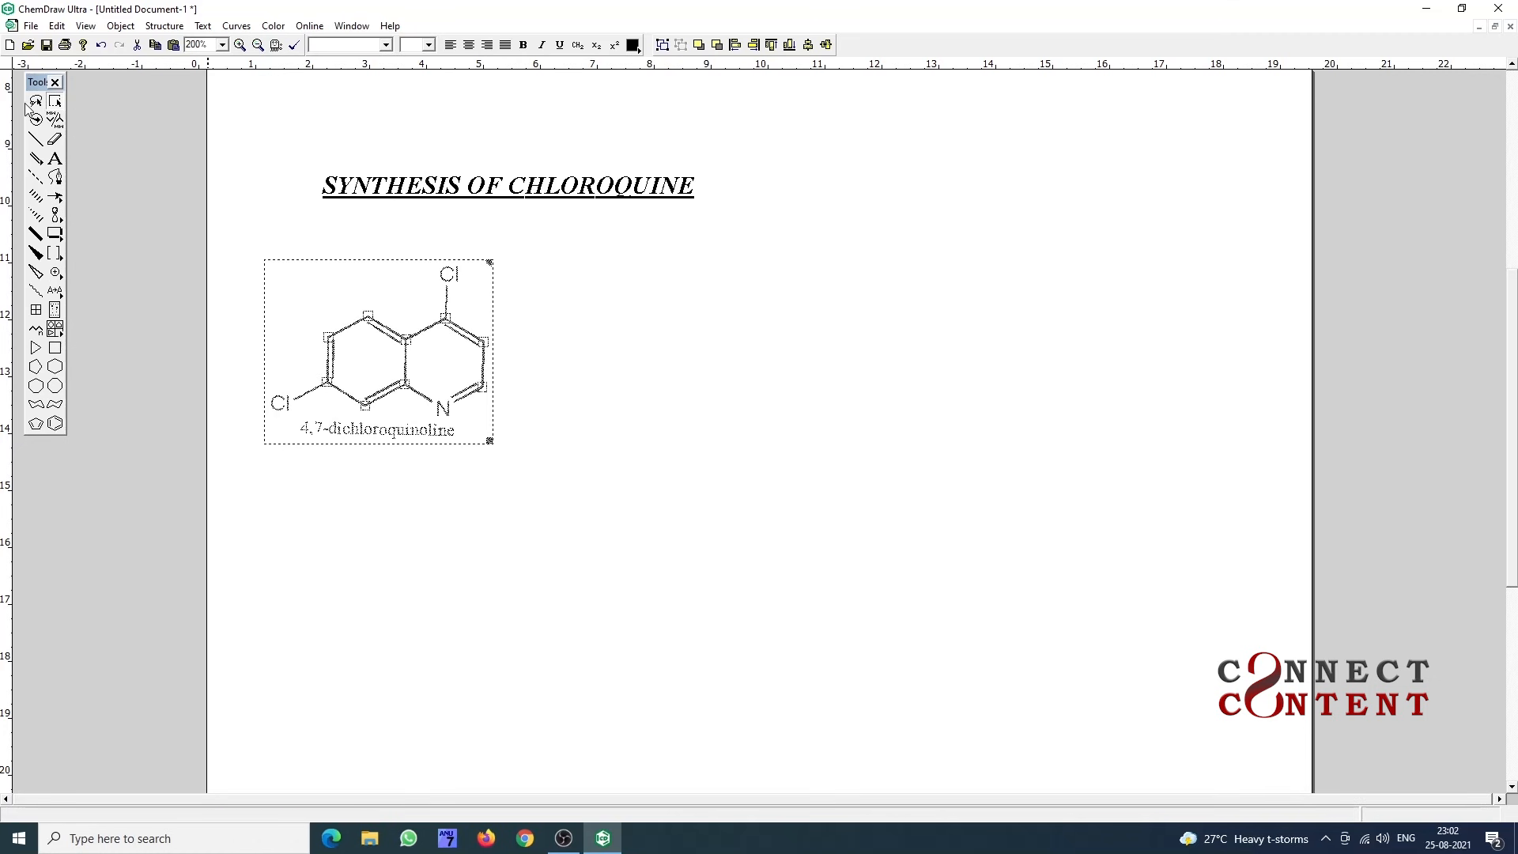
# - Add a bold plus sign to the right of the dichloroquinoline structure, followed by an NH2 caption
pyautogui.click(56, 160)
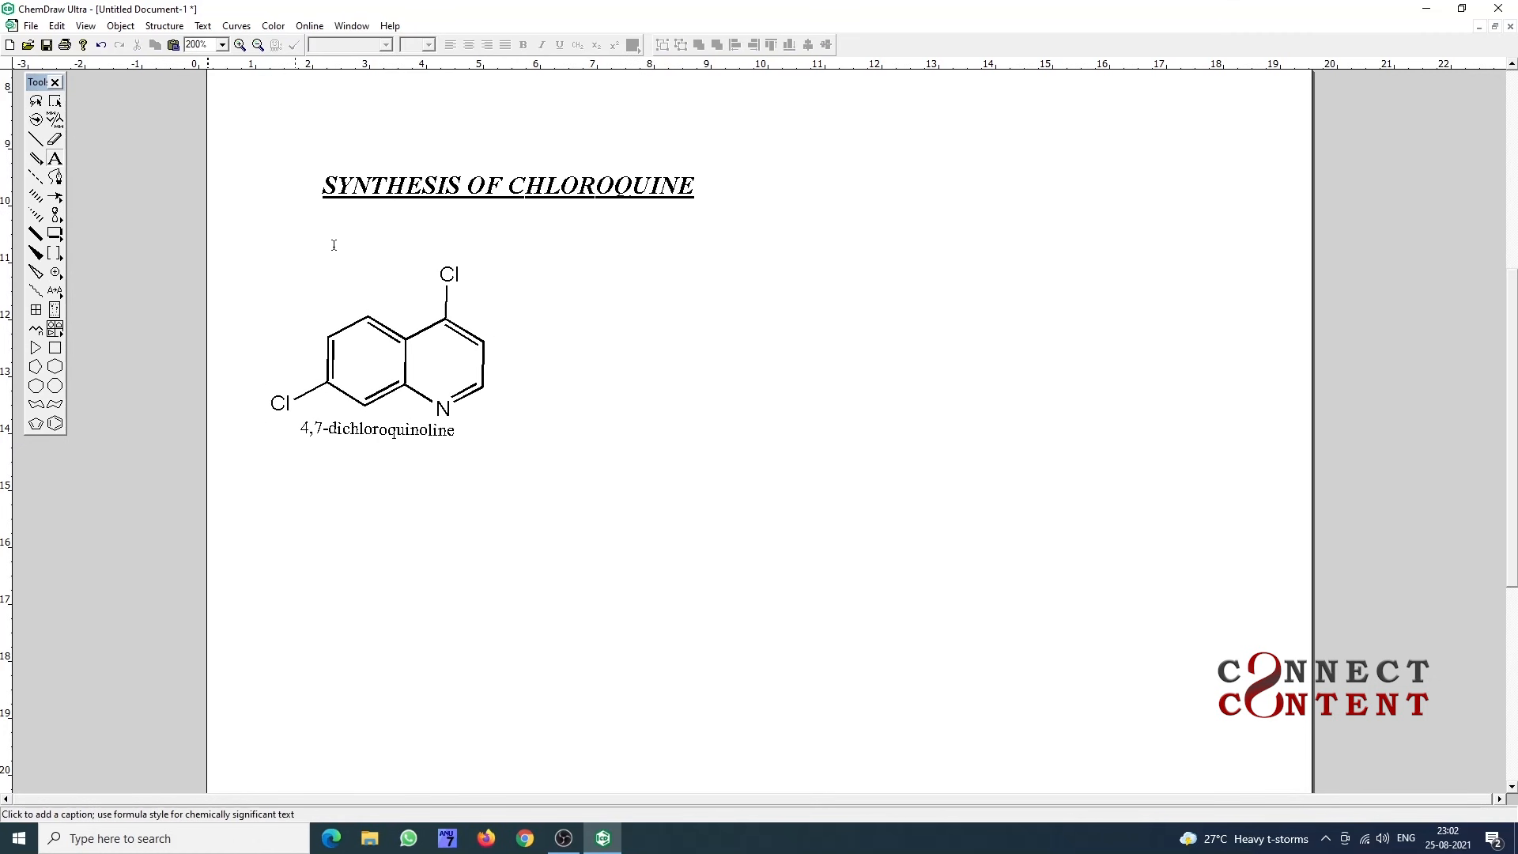
pyautogui.click(531, 367)
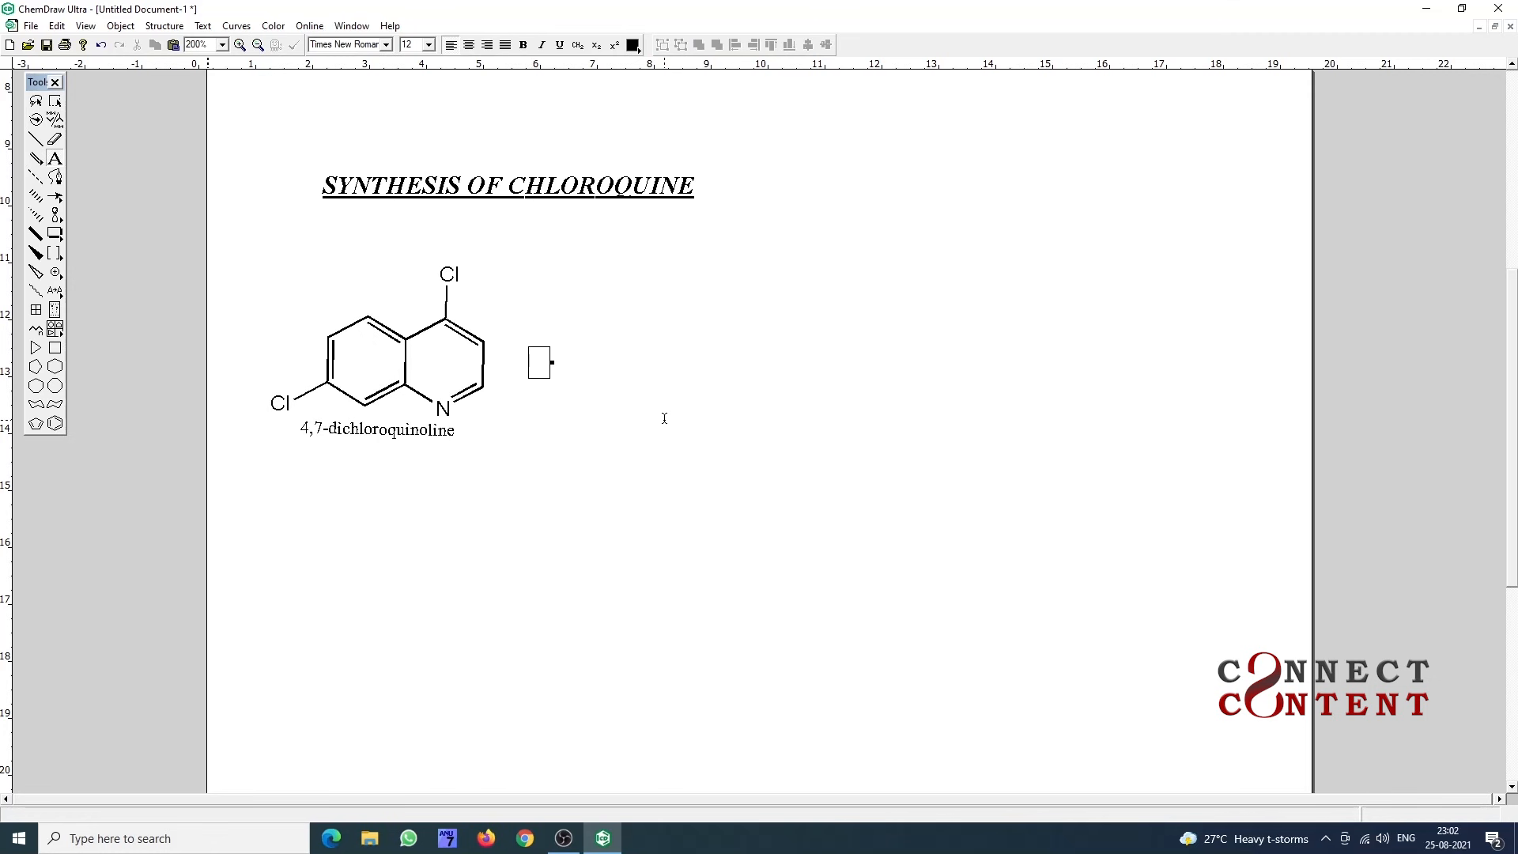
pyautogui.write('+')
pyautogui.hotkey('ctrl', 'a')
pyautogui.hotkey('ctrl', 'b')
pyautogui.click(624, 376)
pyautogui.click(583, 360)
pyautogui.write('NH2')
# - Try to draw a single bond from the nitrogen of the NH2 caption, and undo it
pyautogui.click(36, 138)
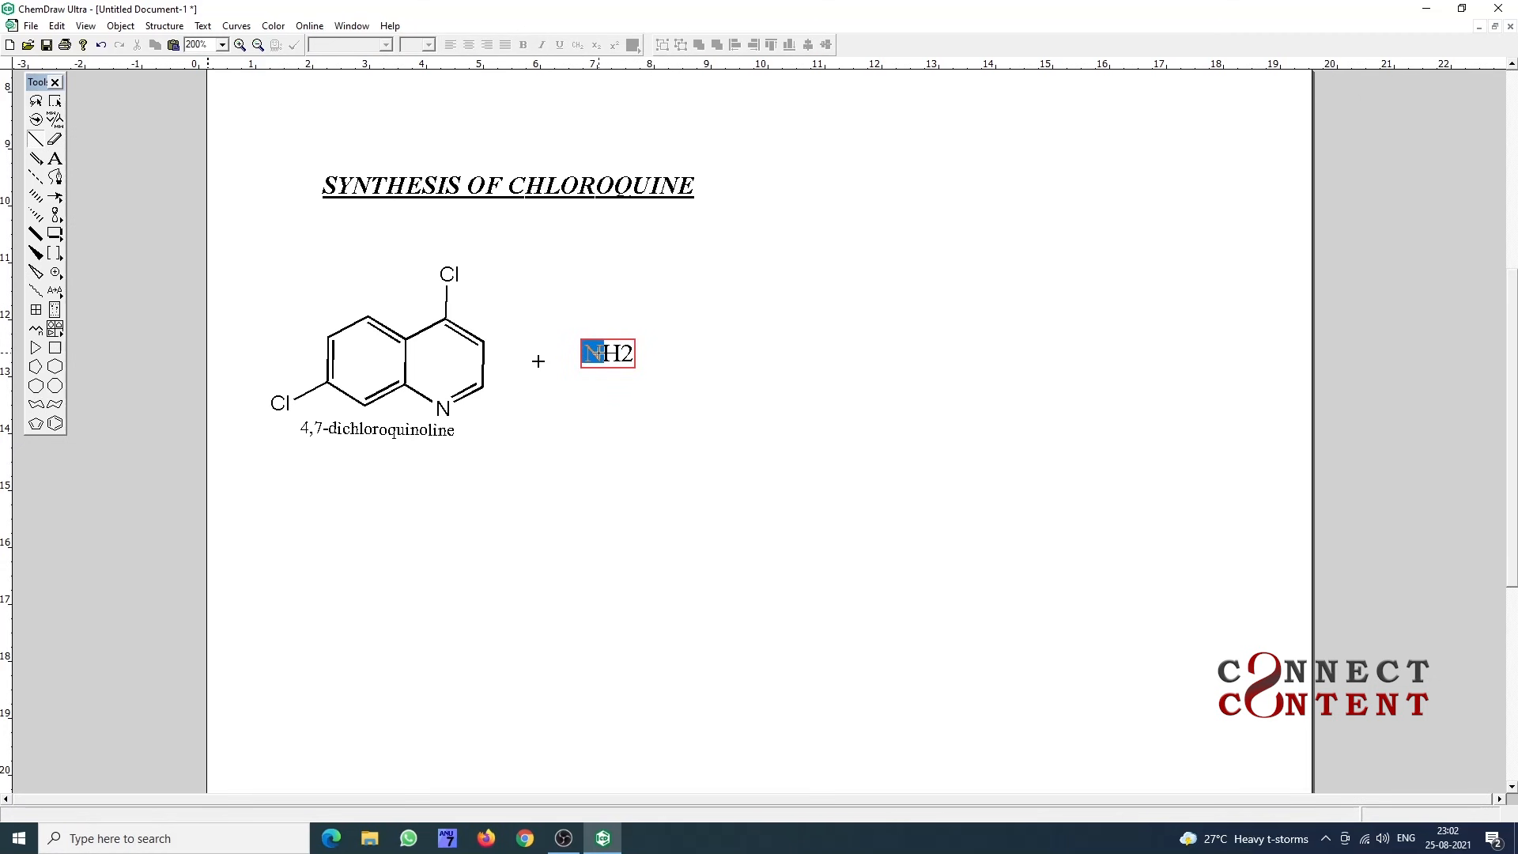
pyautogui.moveTo(593, 353); pyautogui.dragTo(644, 353)
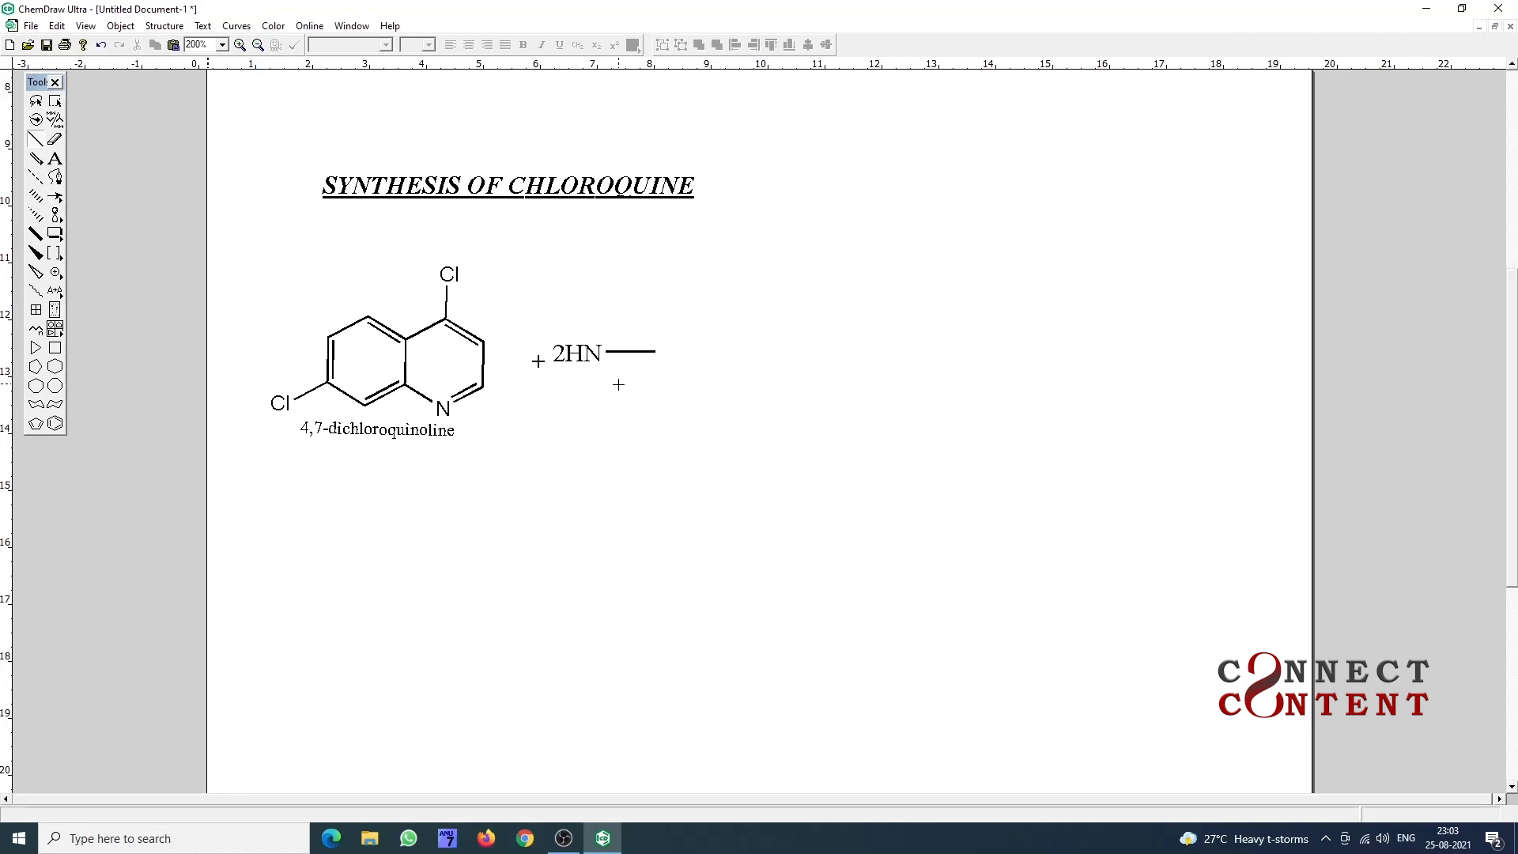
pyautogui.hotkey('ctrl', 'z')
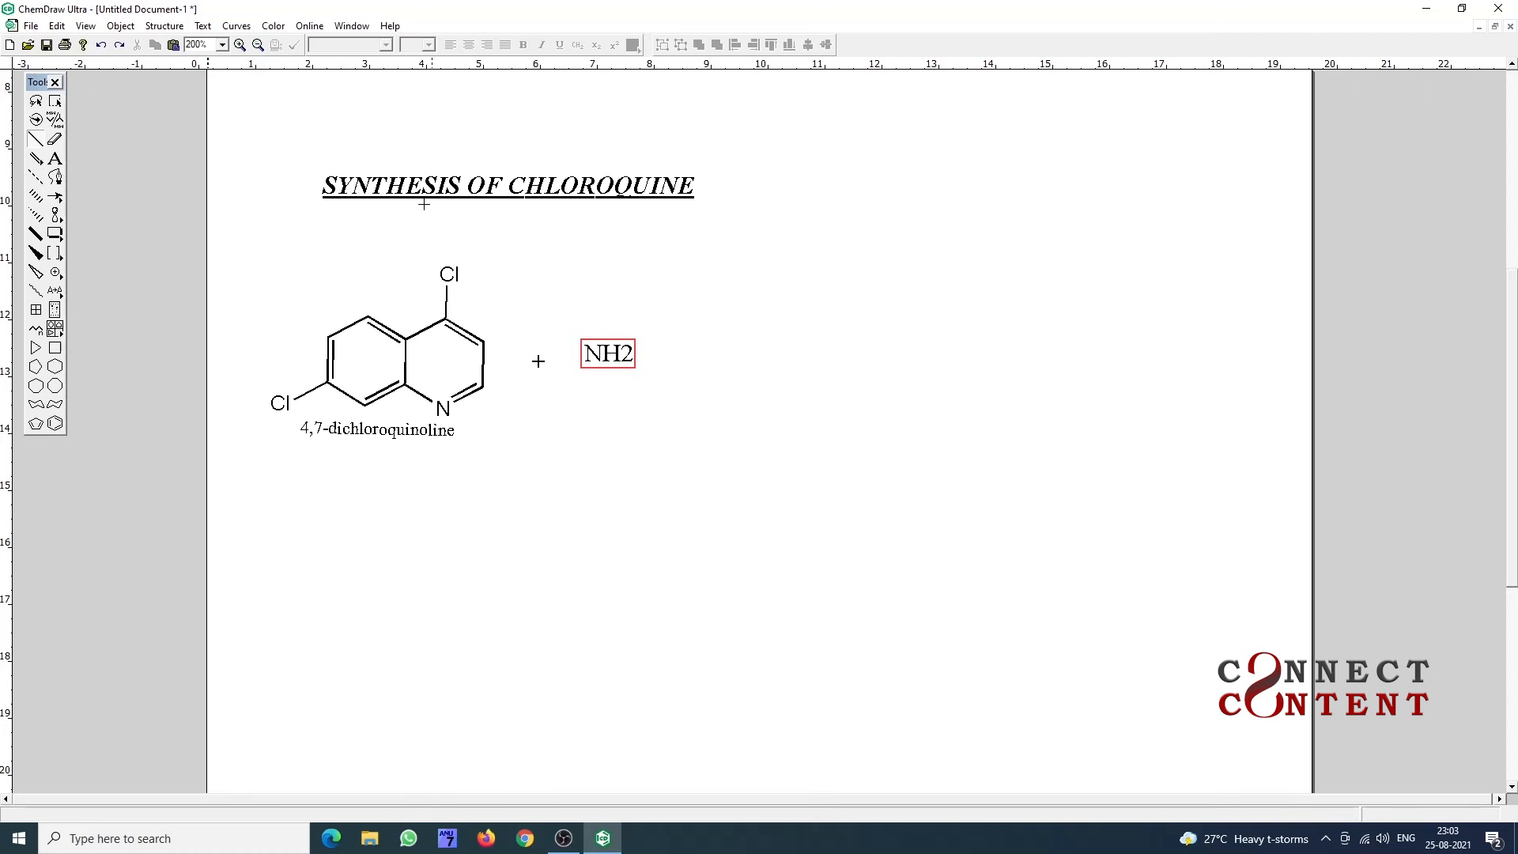
# - Format the 2 of the NH2 caption as a chemical formula subscript
pyautogui.click(55, 158)
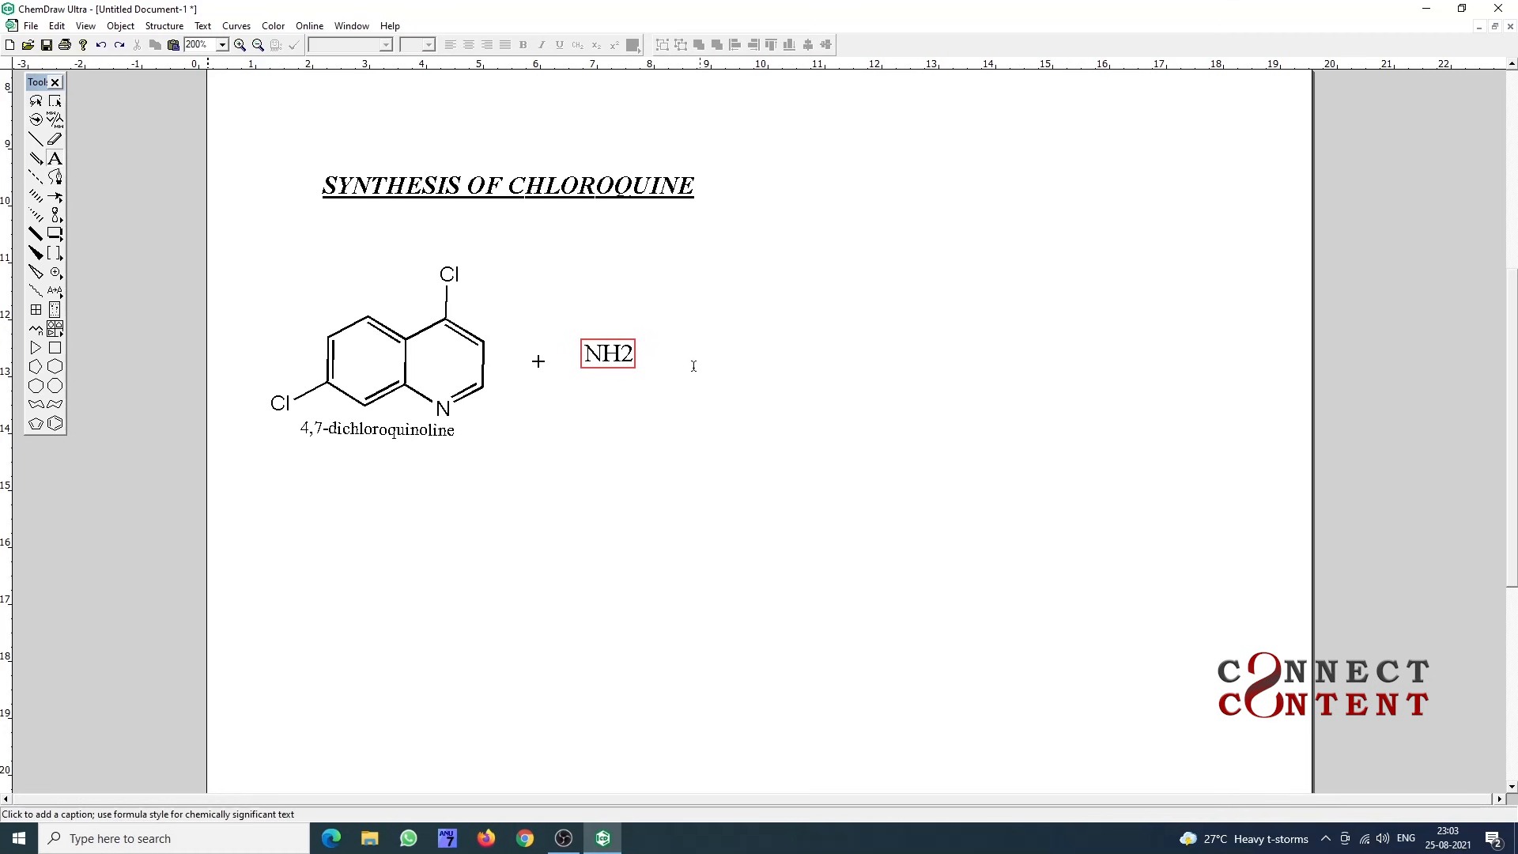
pyautogui.click(623, 354)
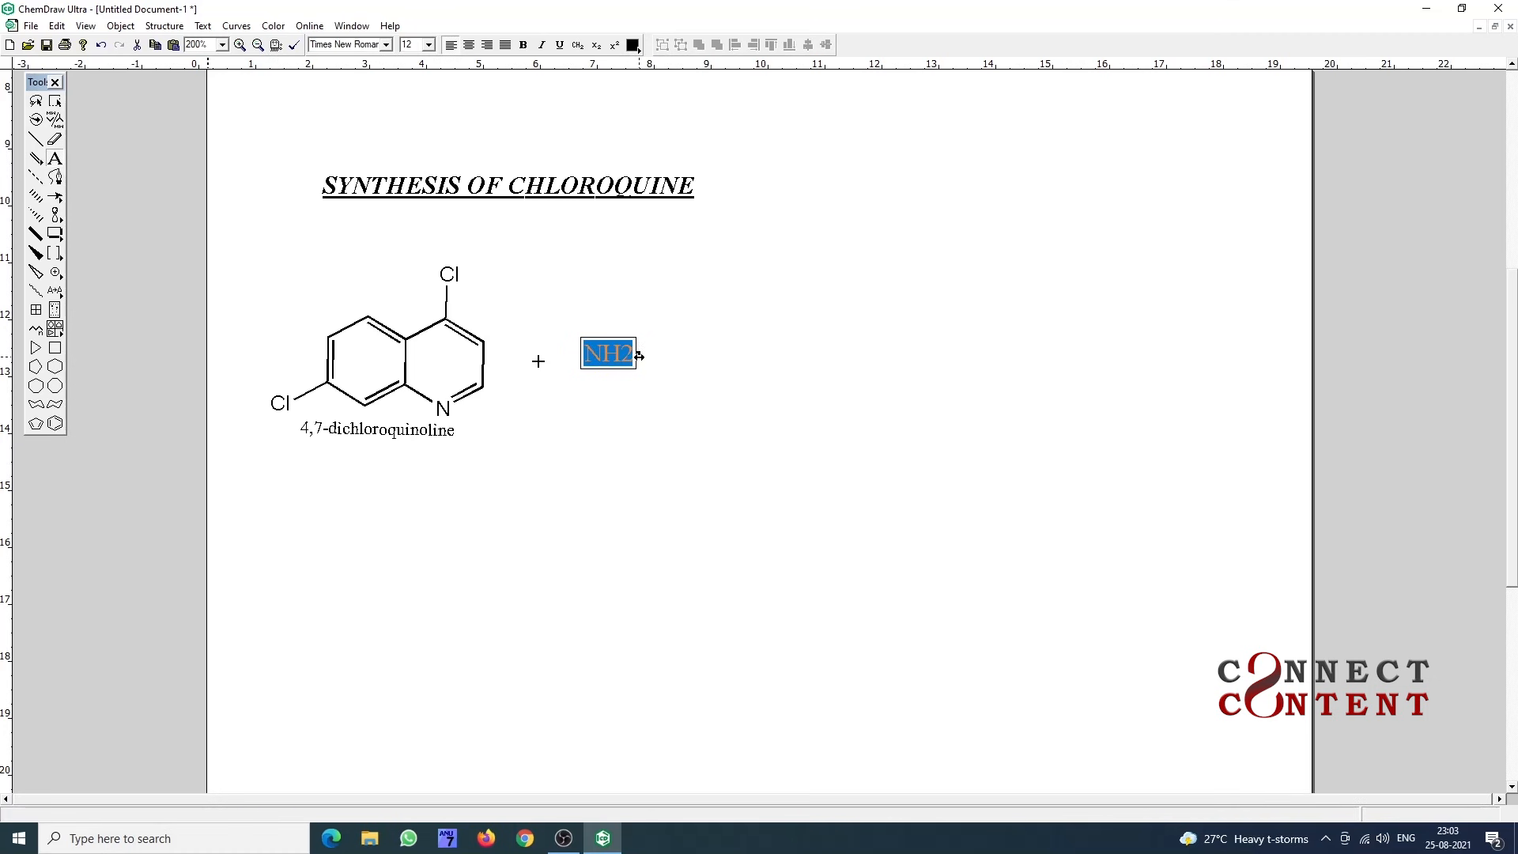
pyautogui.moveTo(622, 354); pyautogui.dragTo(631, 356)
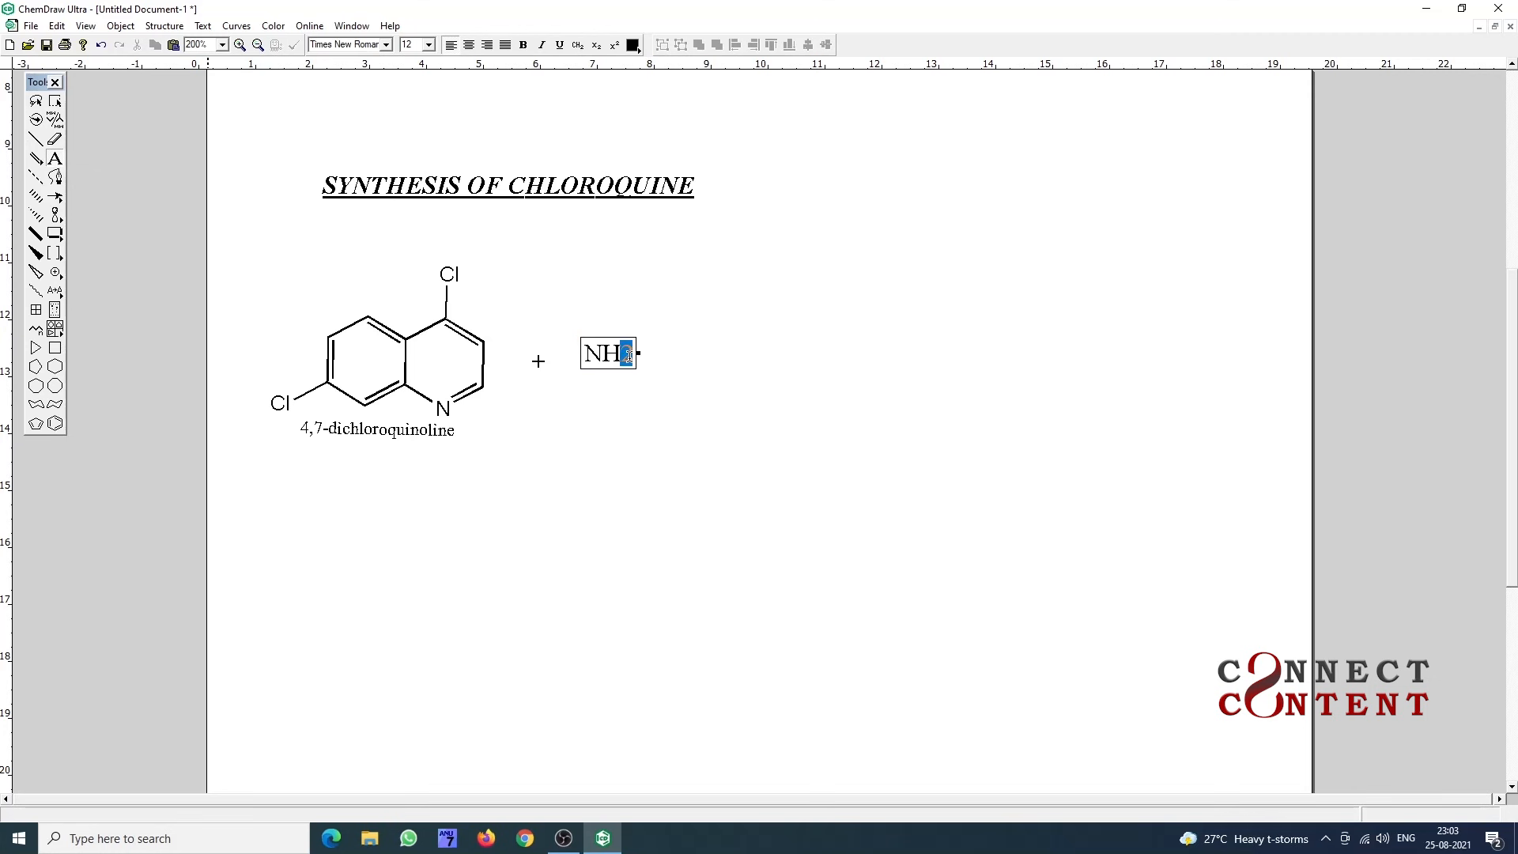
pyautogui.click(582, 46)
# - Draw a horizontal single bond from the nitrogen of the NH2 group and label its free end CH
pyautogui.click(36, 139)
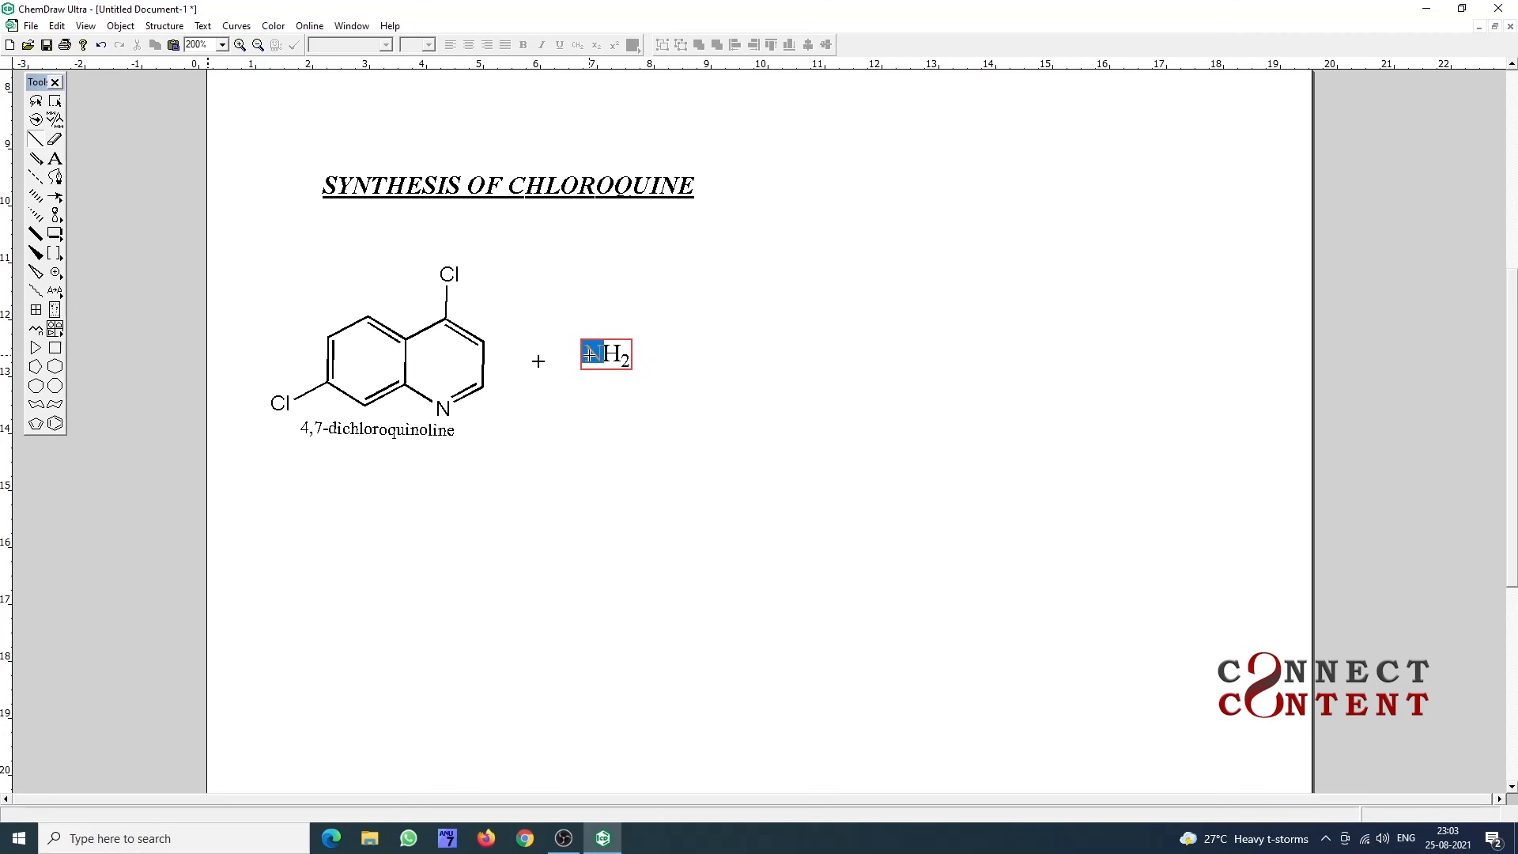
pyautogui.moveTo(591, 354); pyautogui.dragTo(642, 350)
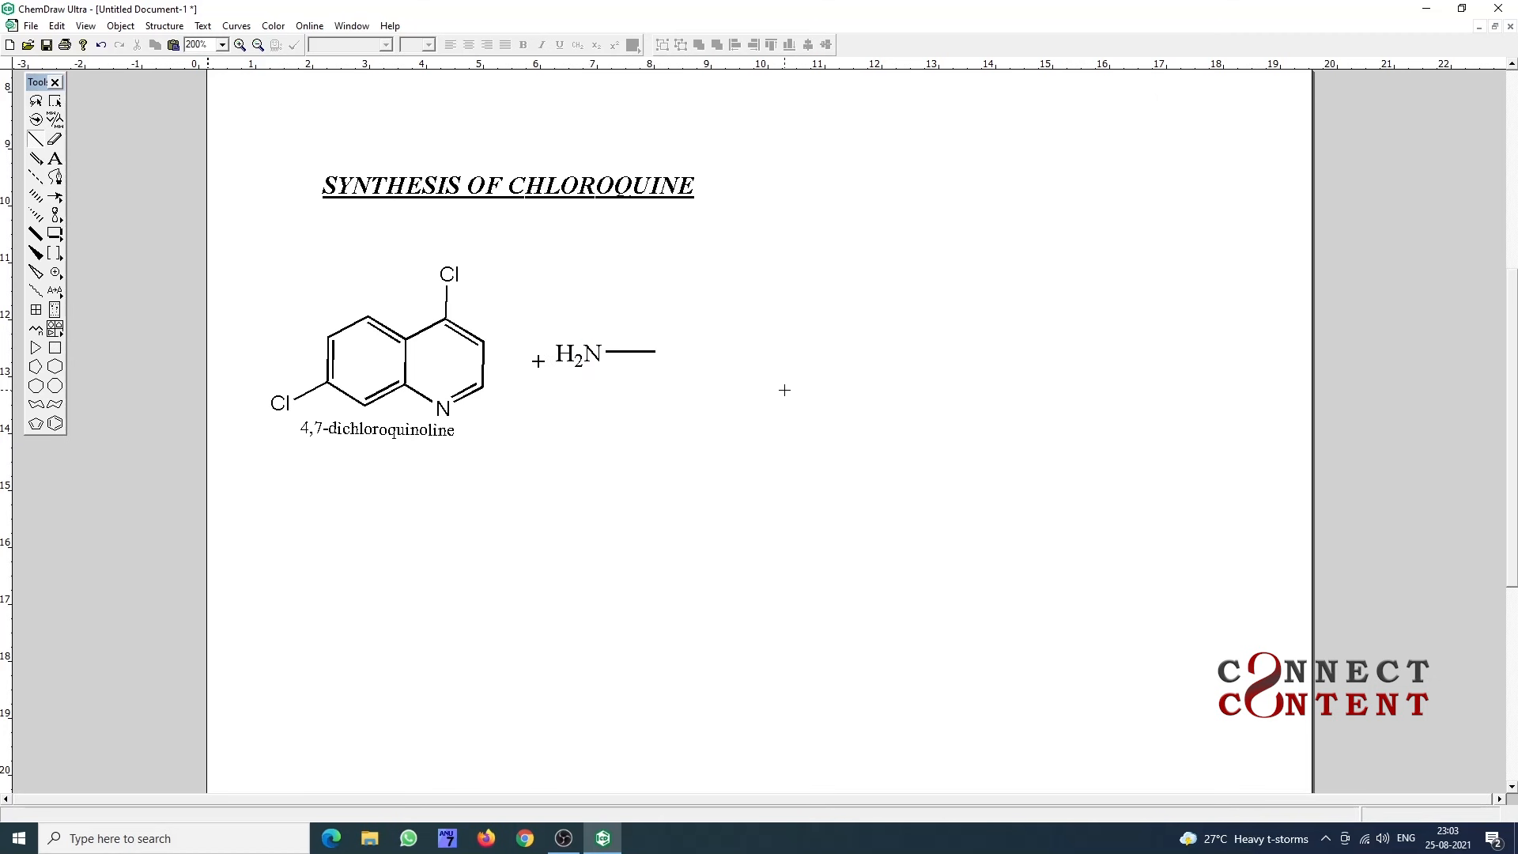
pyautogui.click(55, 158)
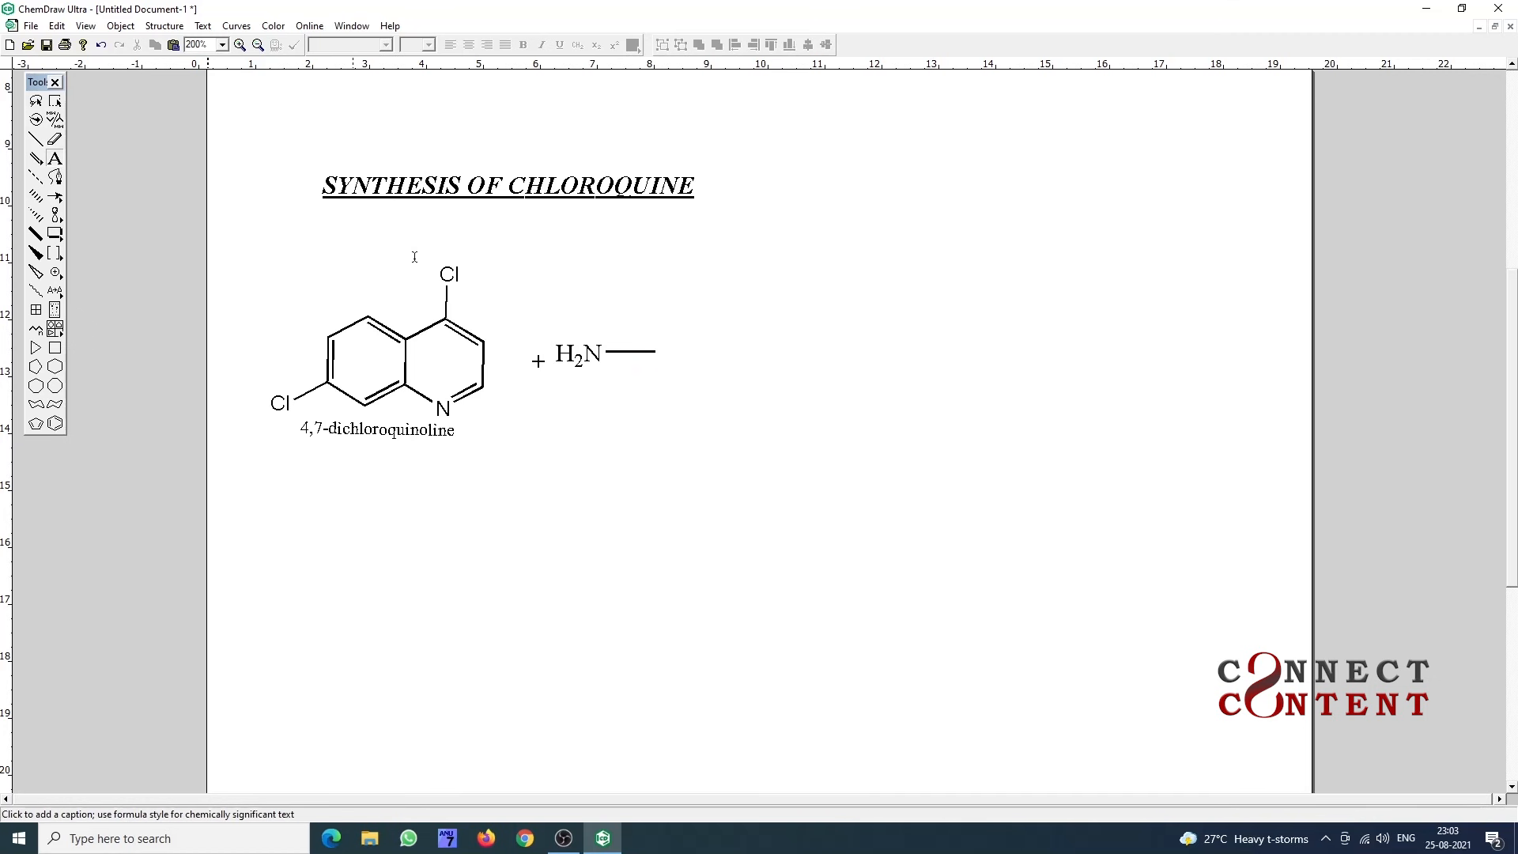
pyautogui.click(656, 351)
pyautogui.write('CH')
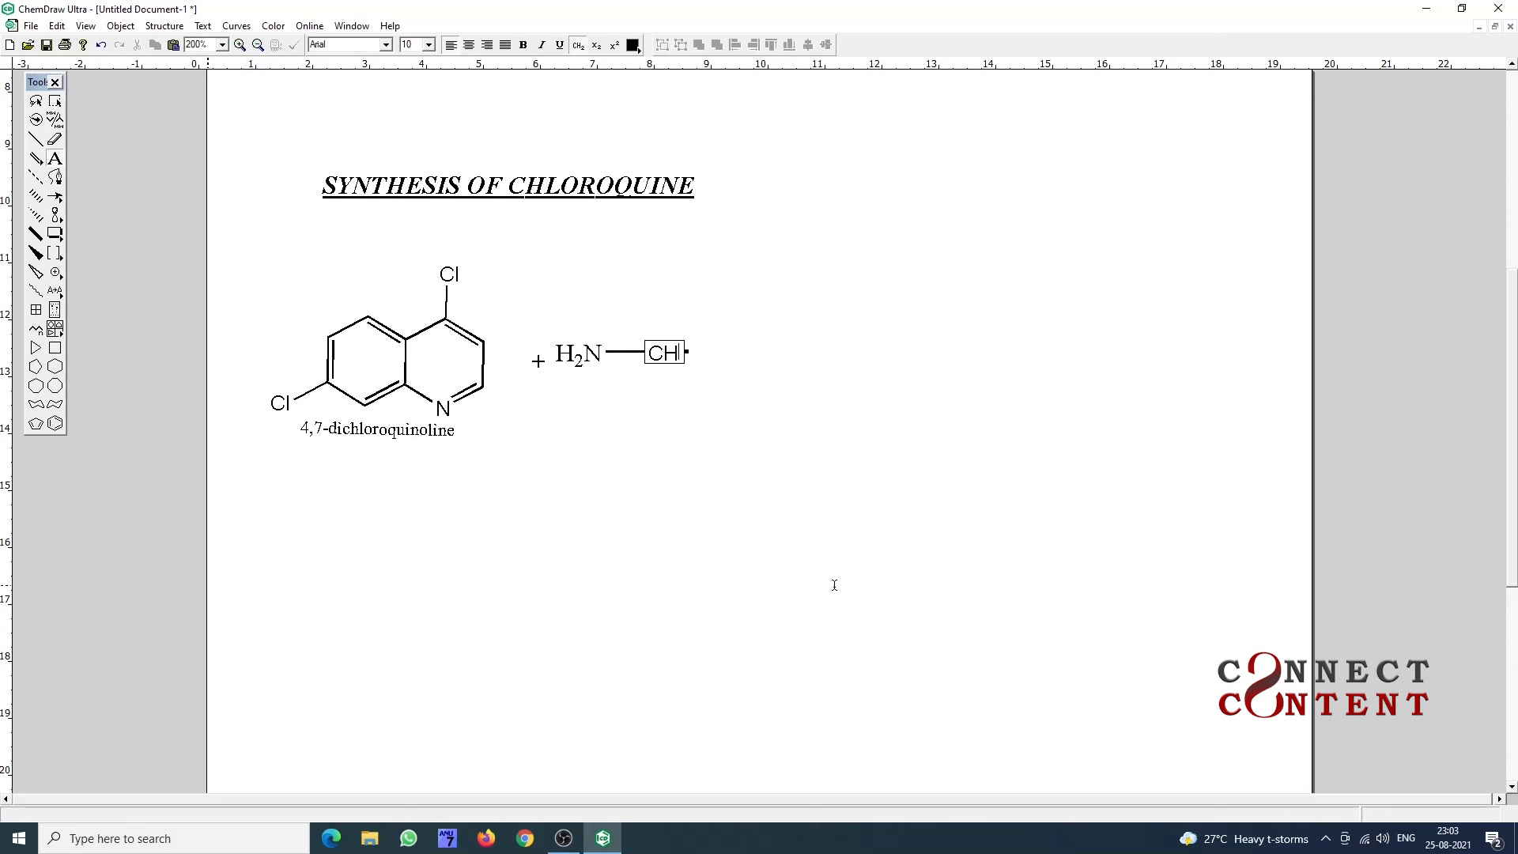
# - Draw two single bonds from the CH carbon, one pointing straight up and one extending away from the amine
pyautogui.click(35, 141)
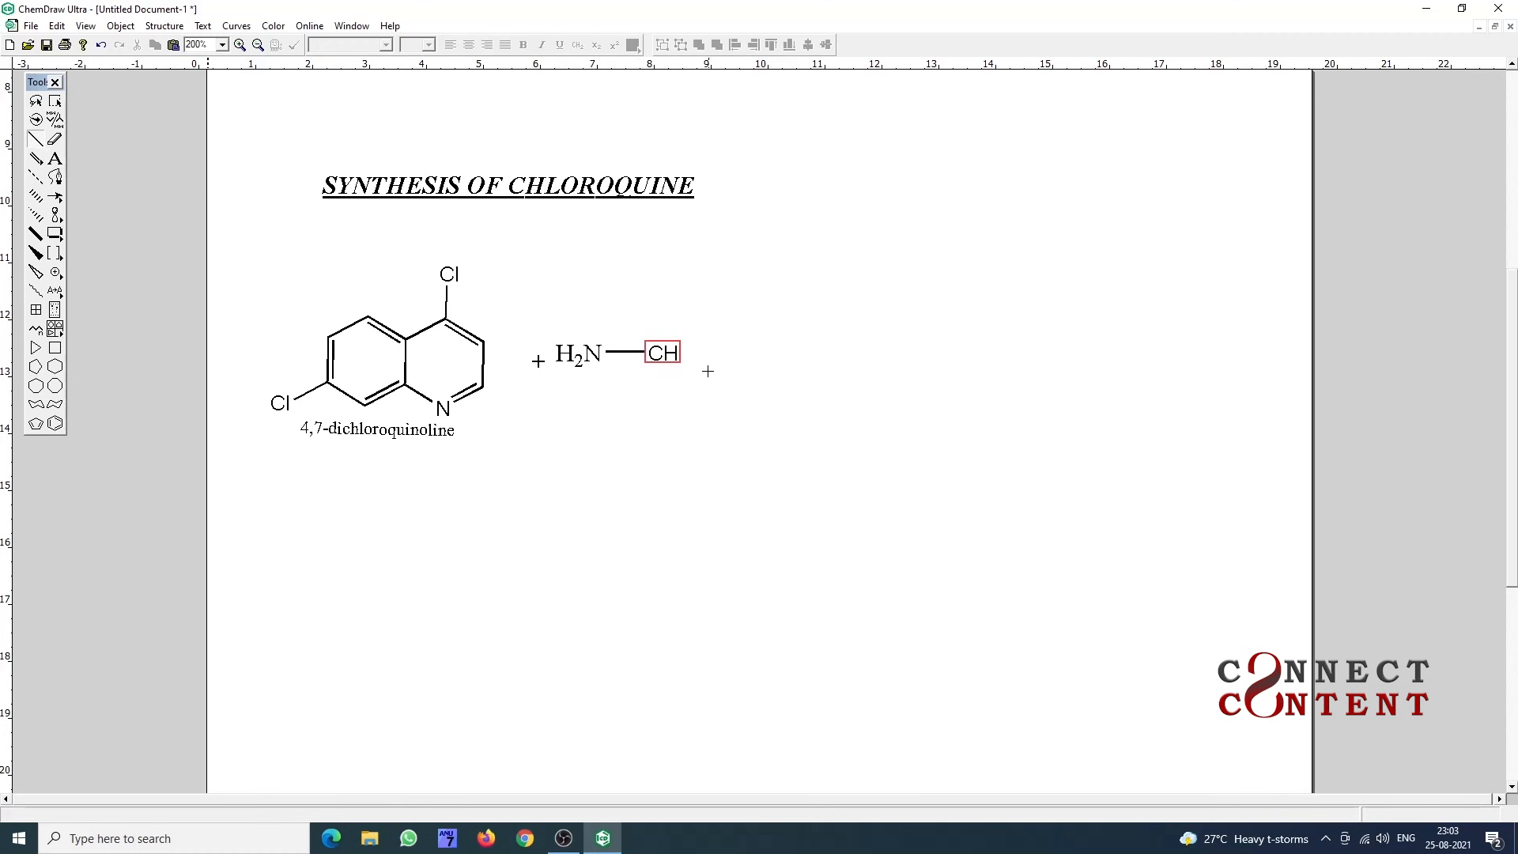
pyautogui.click(656, 352)
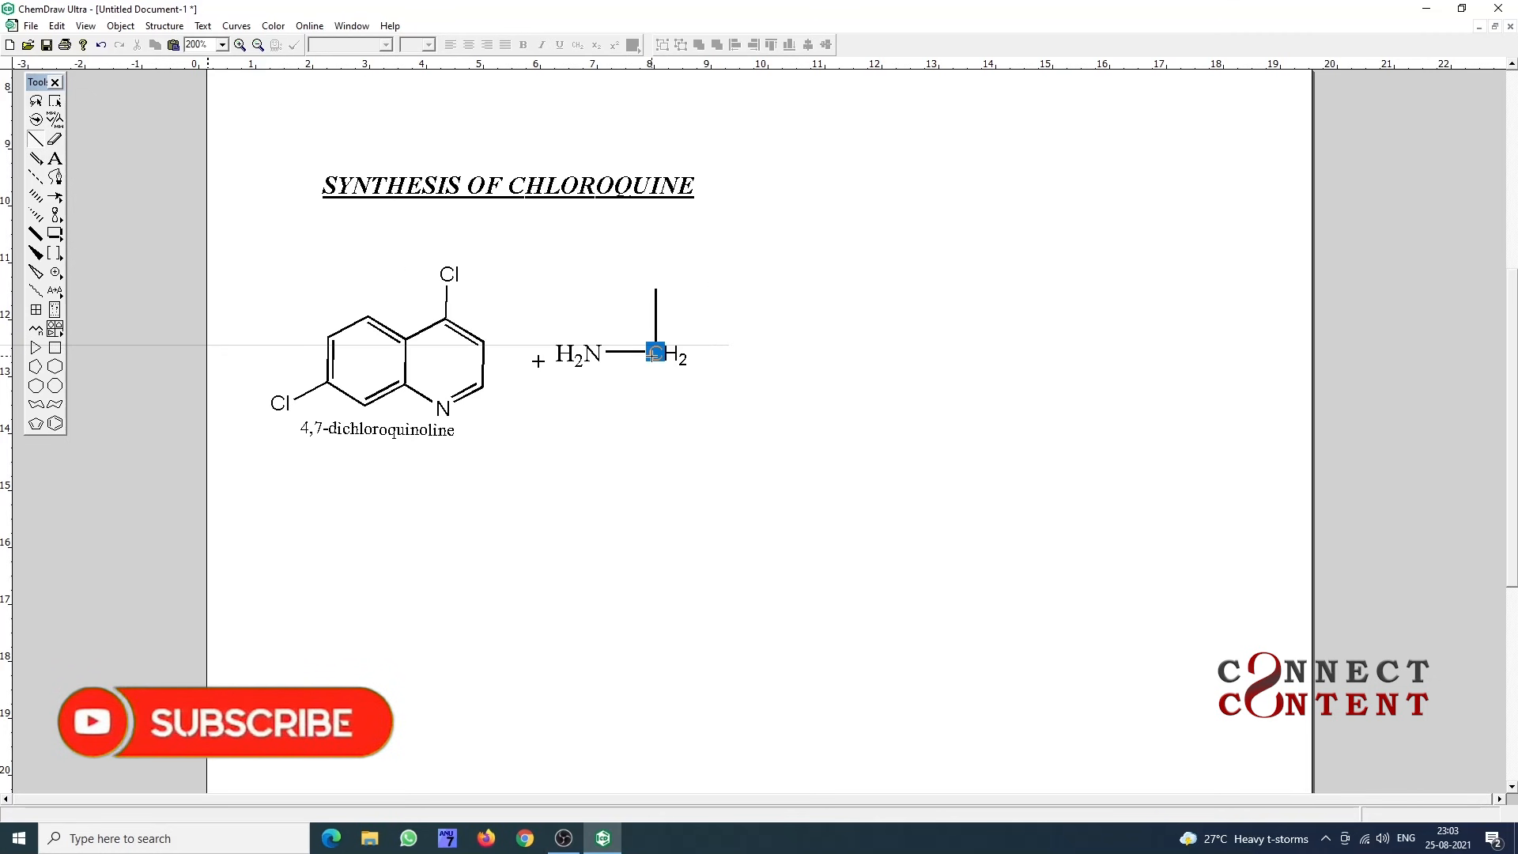
pyautogui.click(656, 353)
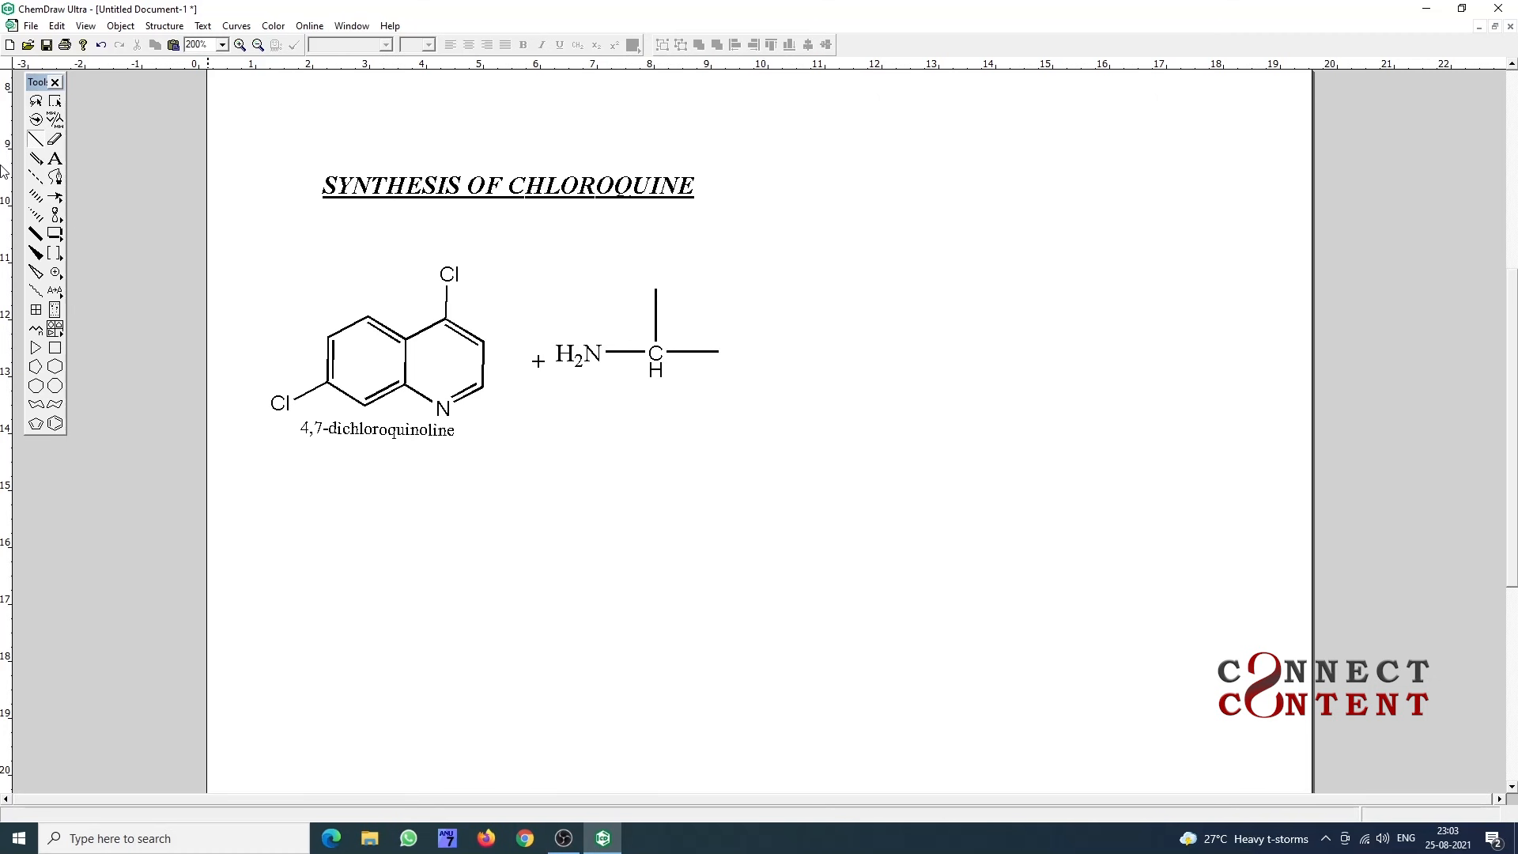
# - Label the end of the upward bond CH3 and the end of the horizontal bond CH2
pyautogui.click(54, 159)
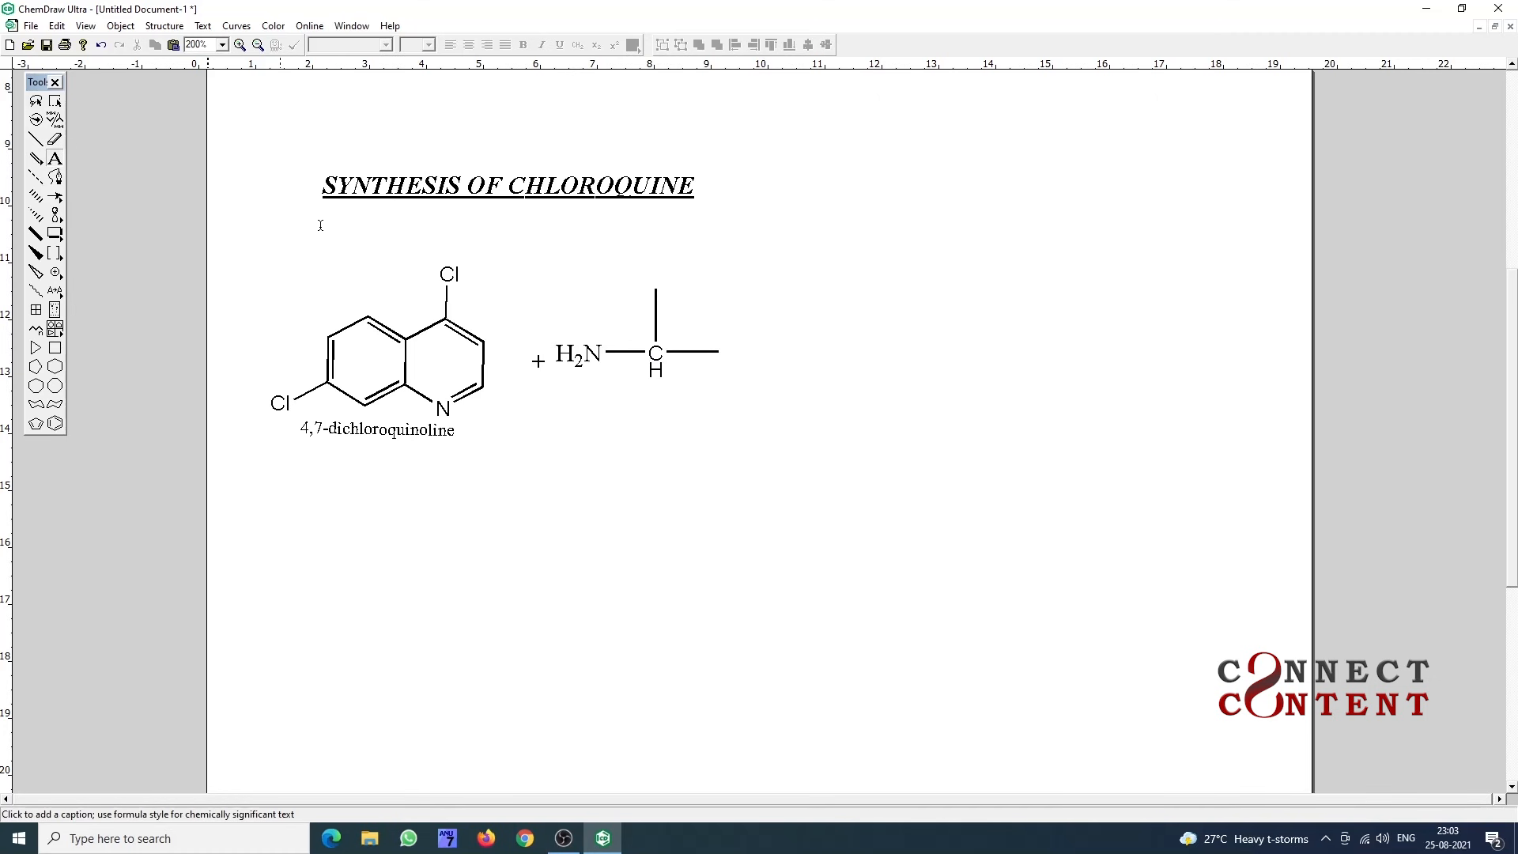
pyautogui.click(656, 288)
pyautogui.write('CH')
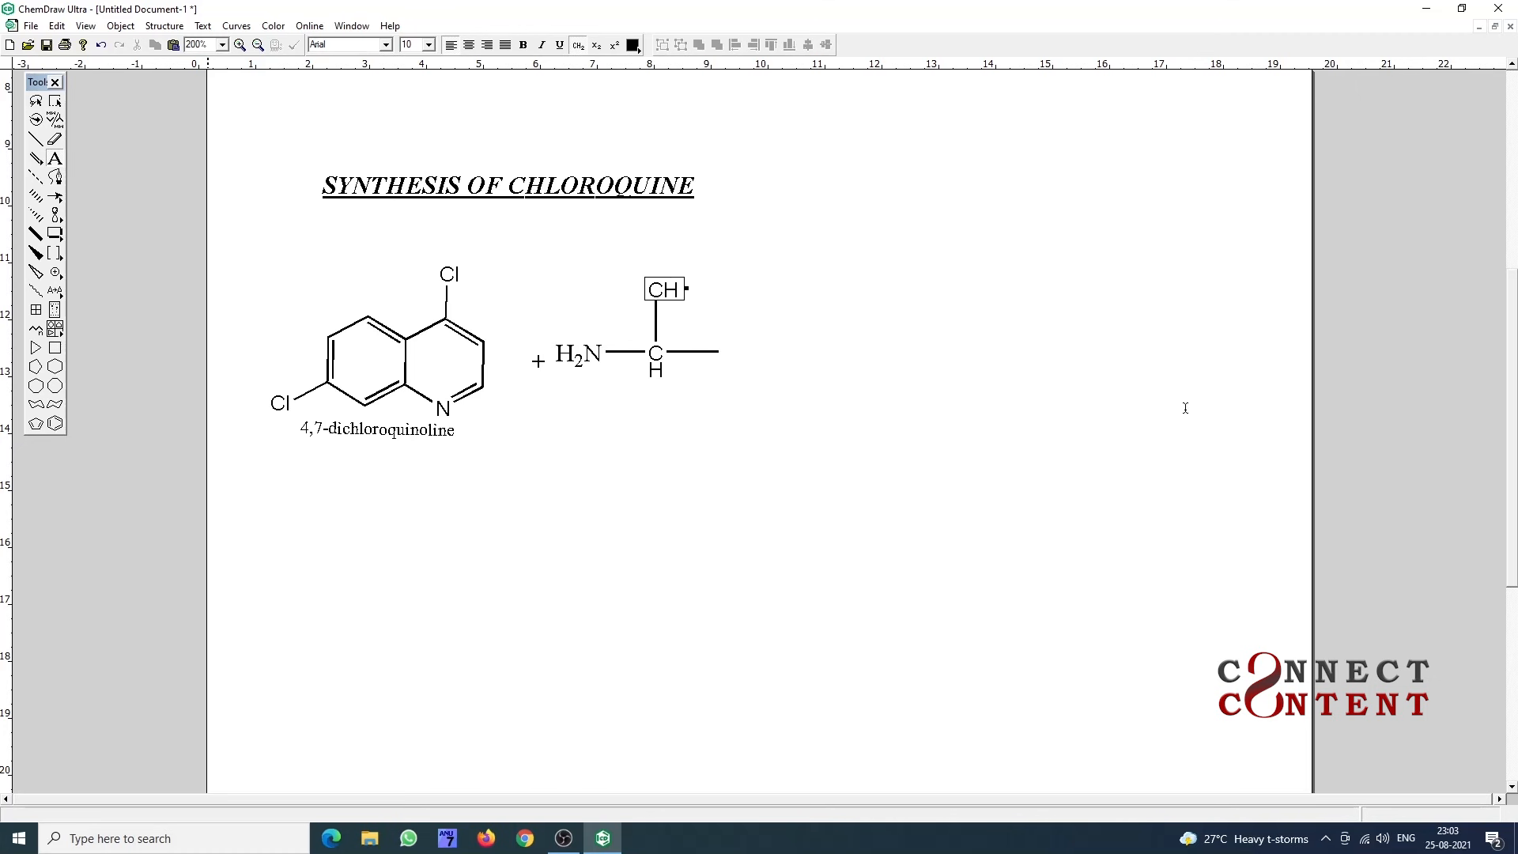
pyautogui.write('3')
pyautogui.click(719, 352)
pyautogui.write('CH')
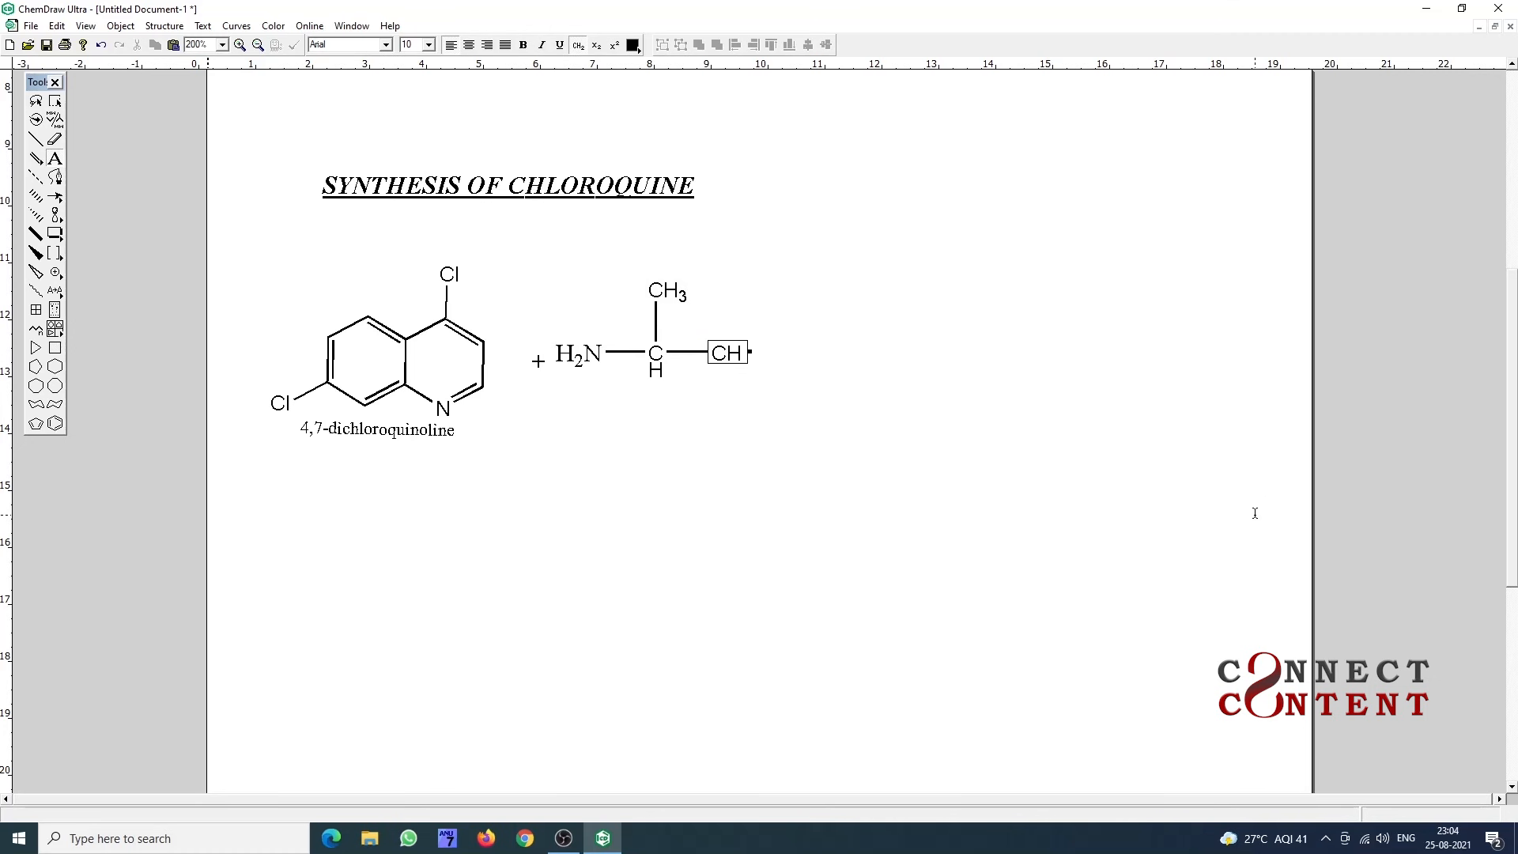
pyautogui.write('2')
pyautogui.click(1026, 512)
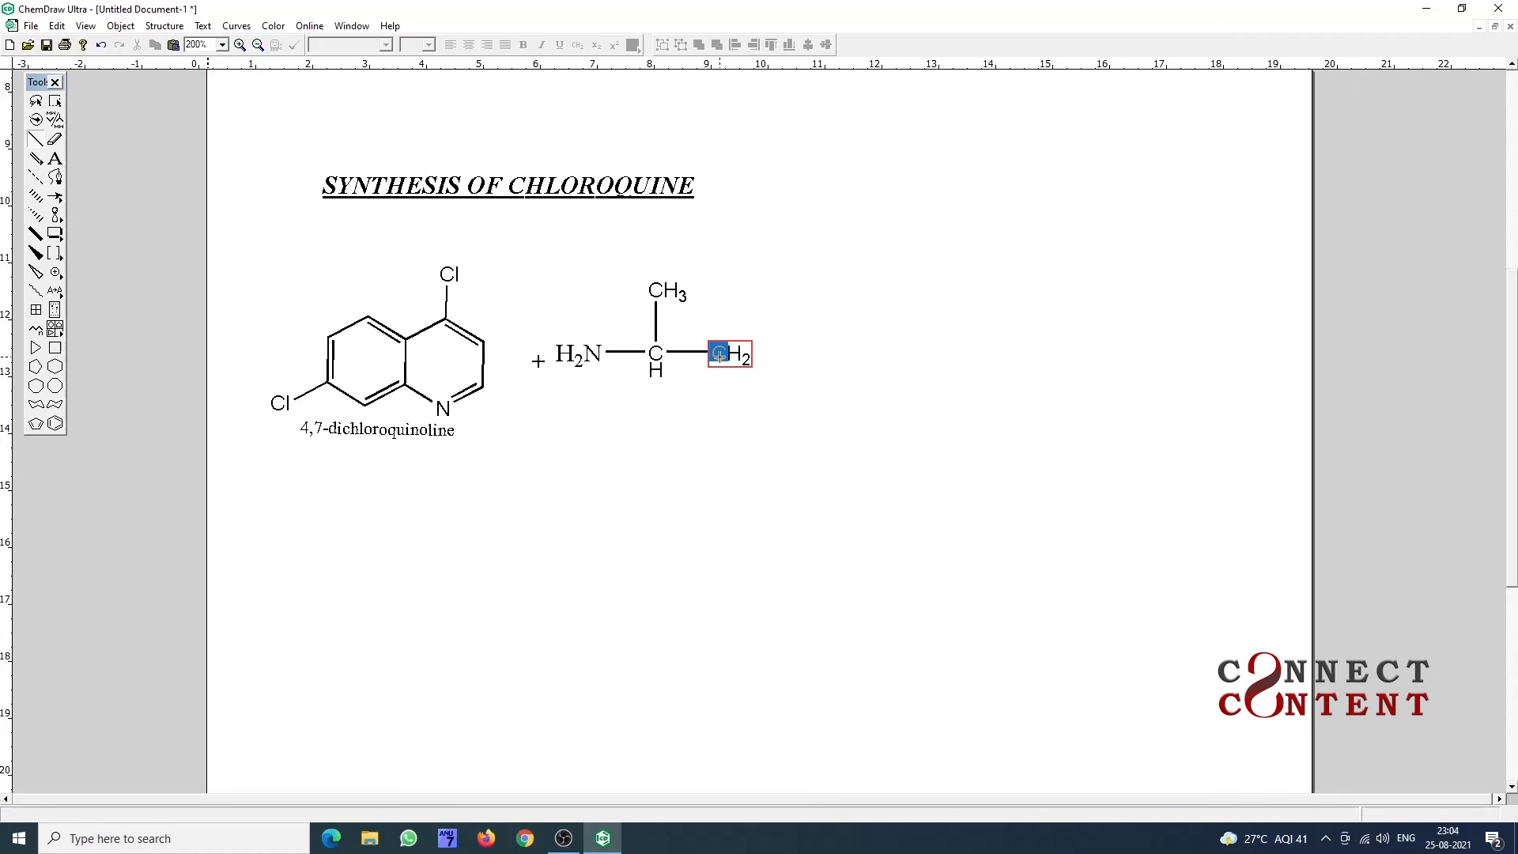
# - Extend the chain from the CH2 group with two consecutive horizontal single bonds, labelling each new end C
pyautogui.click(719, 354)
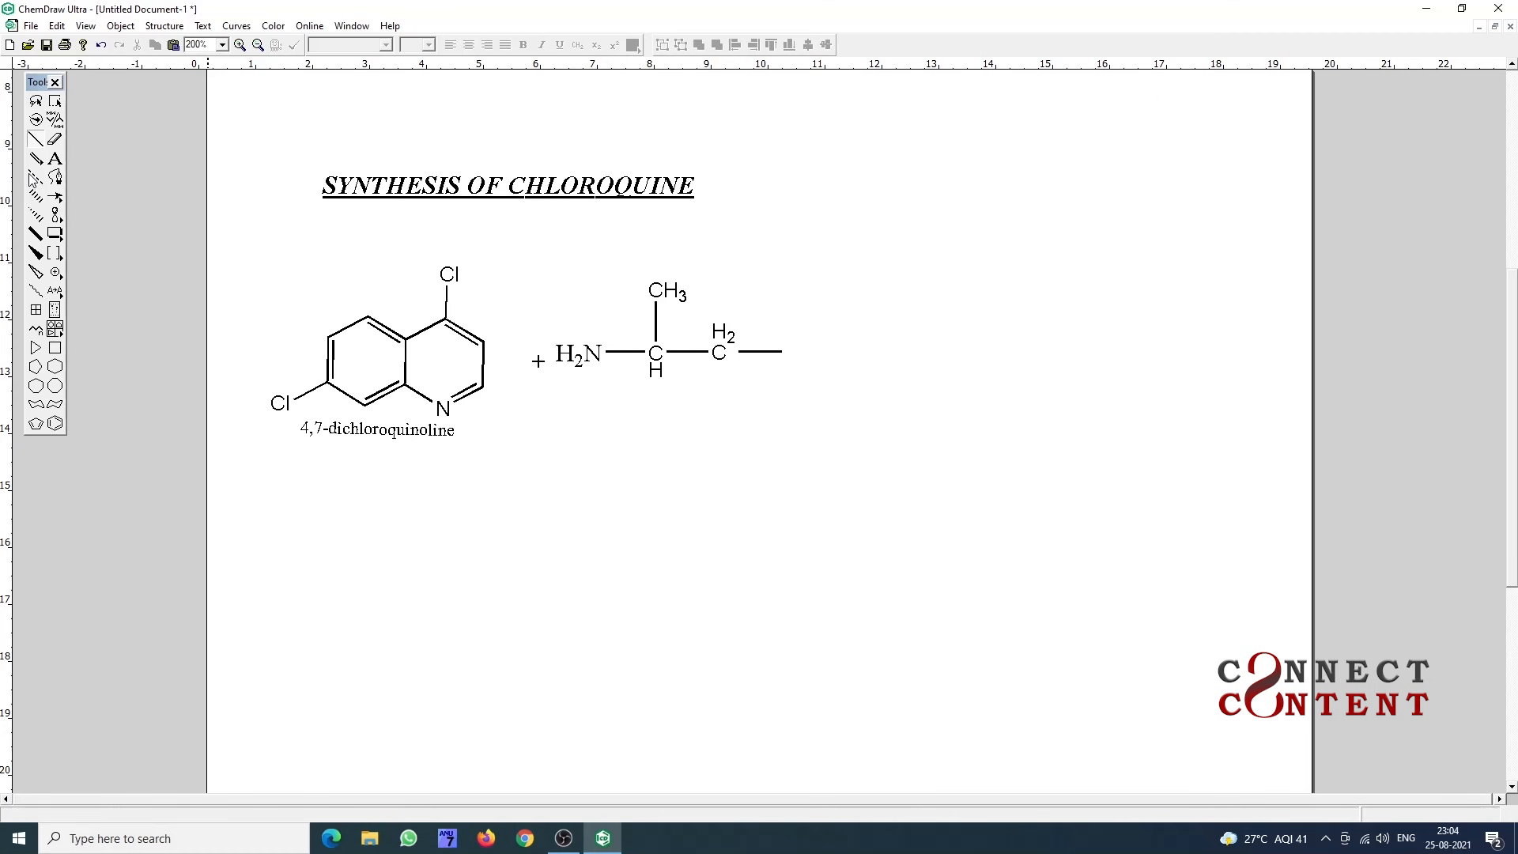
pyautogui.click(54, 158)
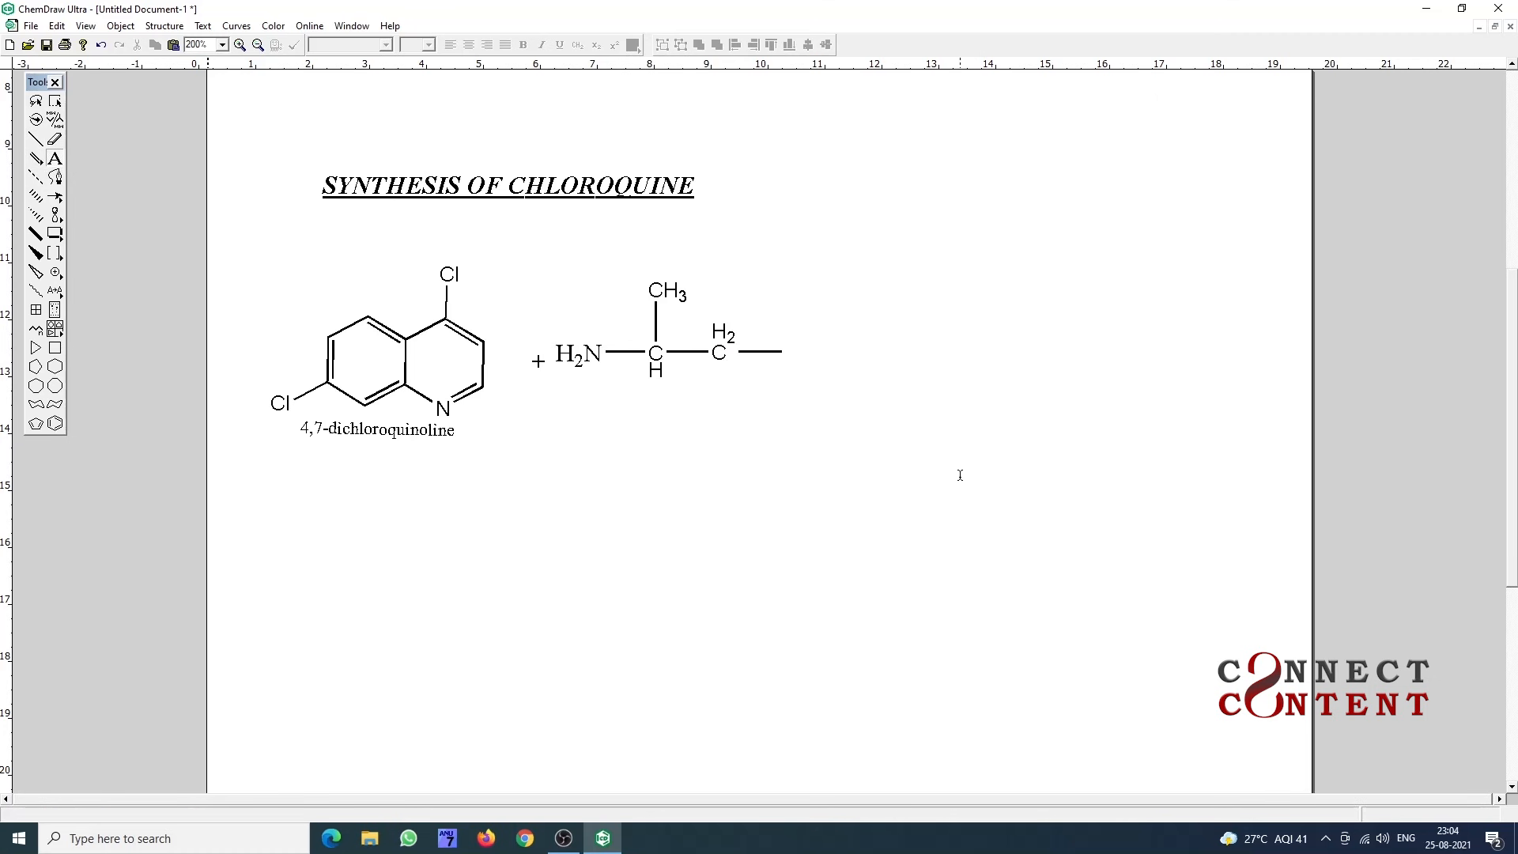
pyautogui.click(778, 351)
pyautogui.write('C')
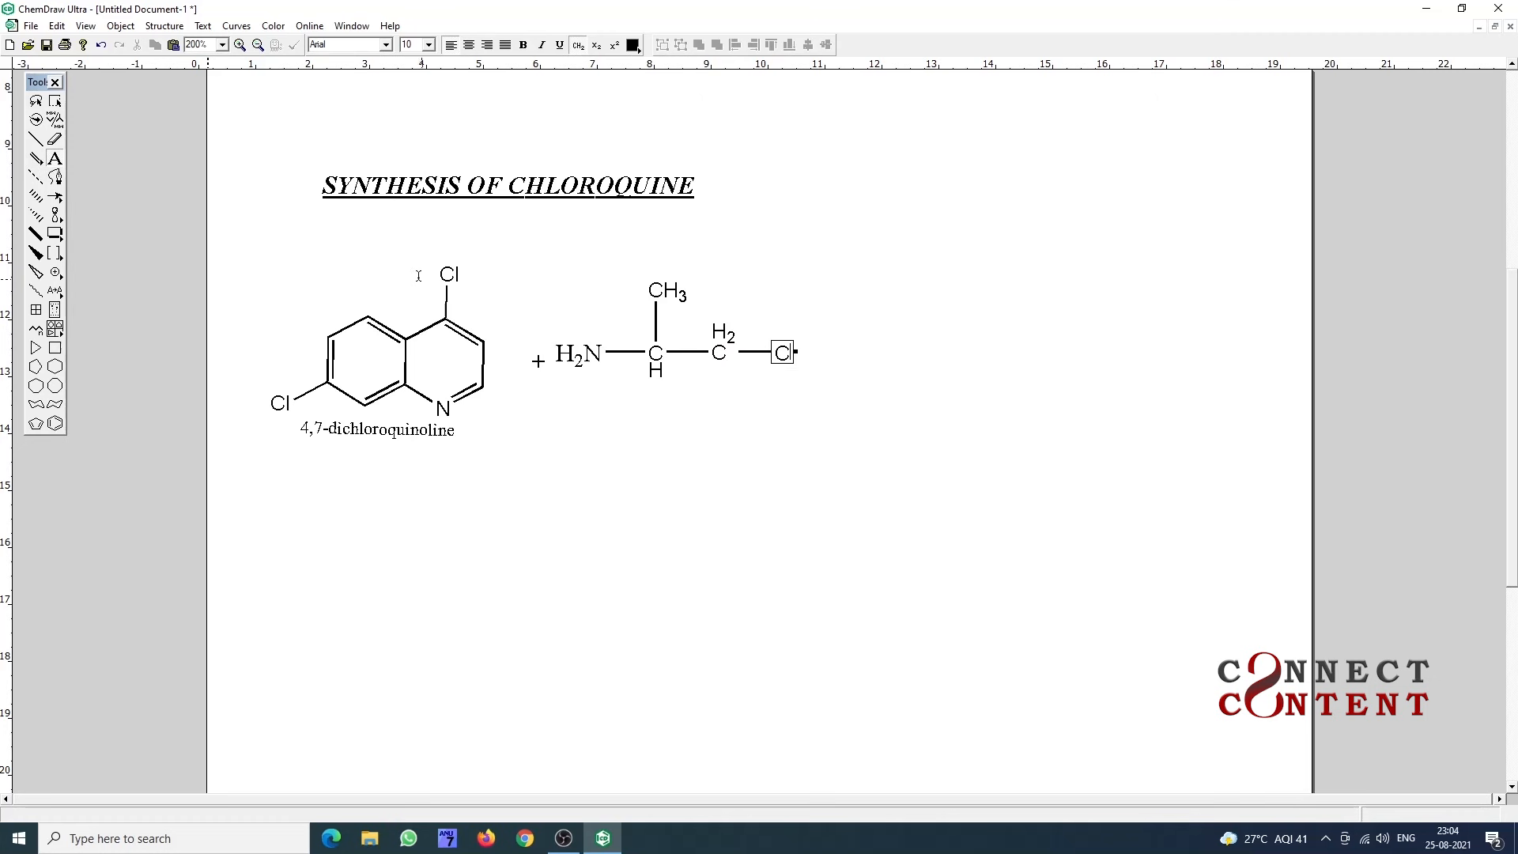
pyautogui.click(36, 139)
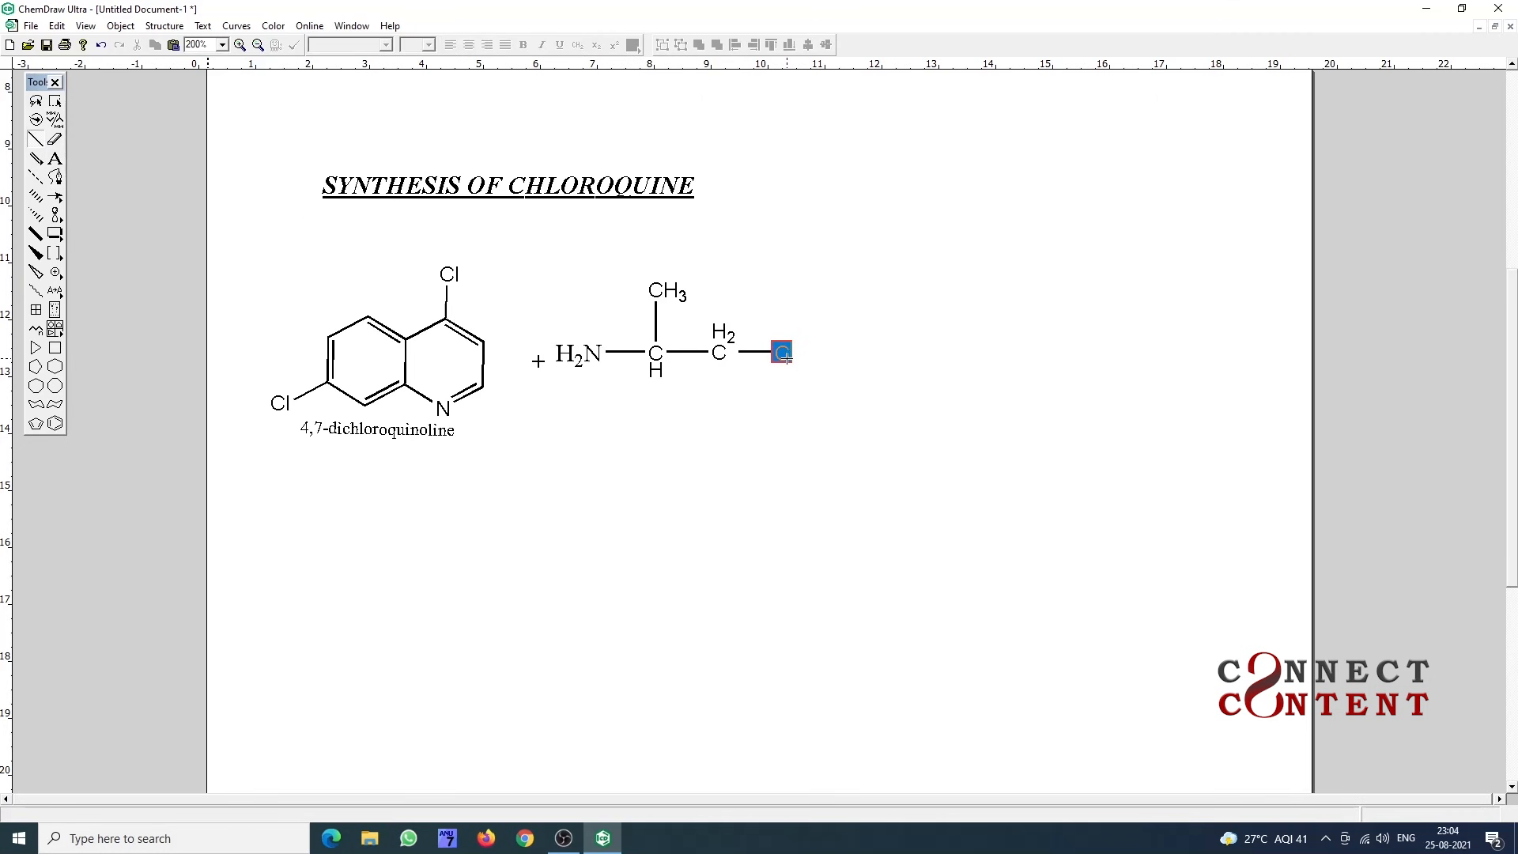
pyautogui.moveTo(780, 352); pyautogui.dragTo(844, 350)
pyautogui.click(59, 158)
pyautogui.click(845, 351)
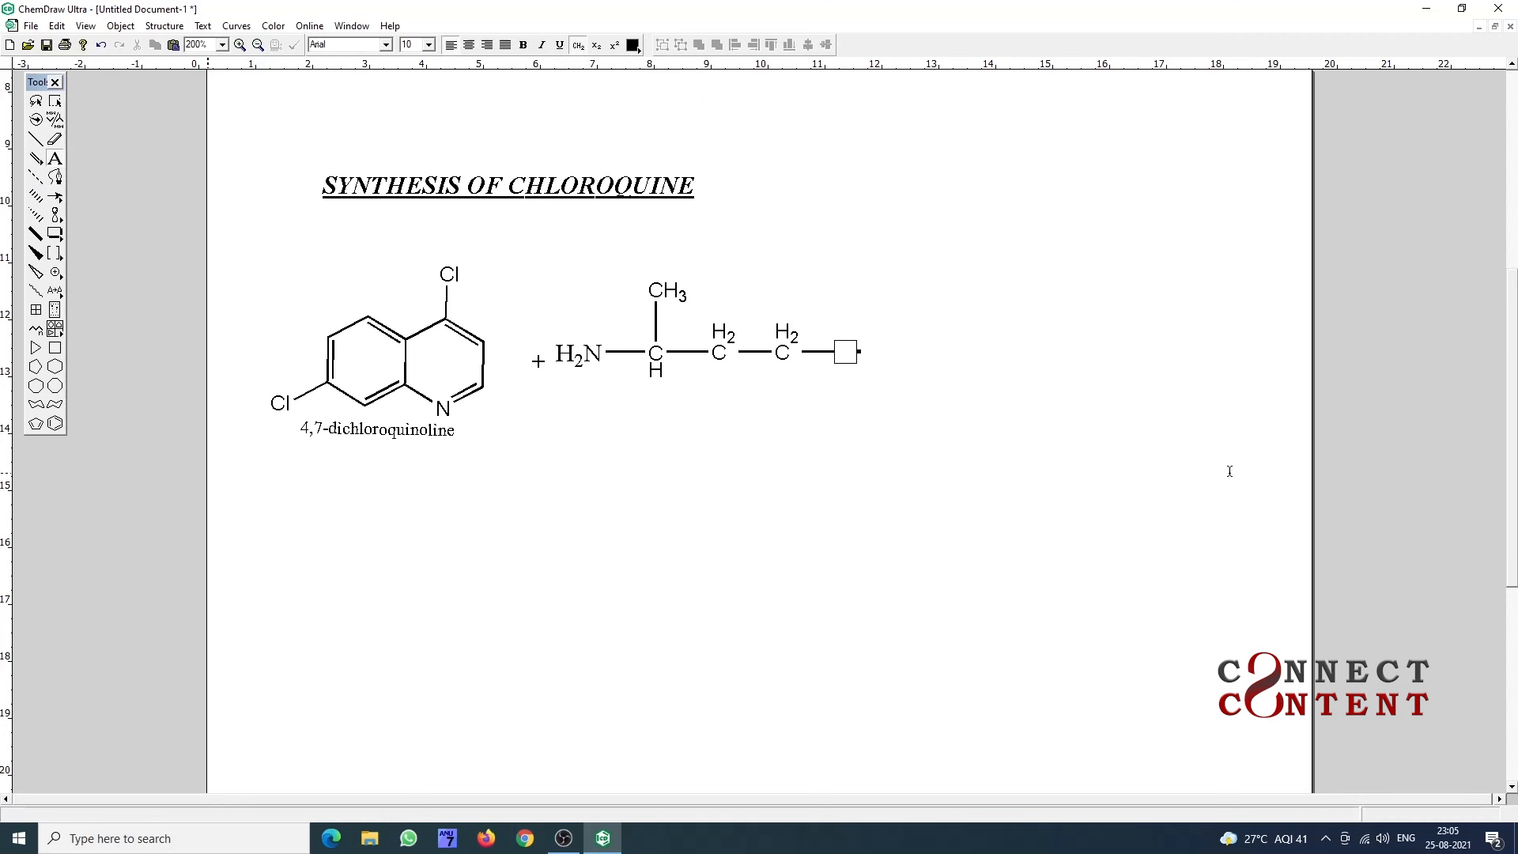
pyautogui.write('C')
# - Draw another horizontal single bond from the last carbon of the chain and label its end N
pyautogui.click(36, 140)
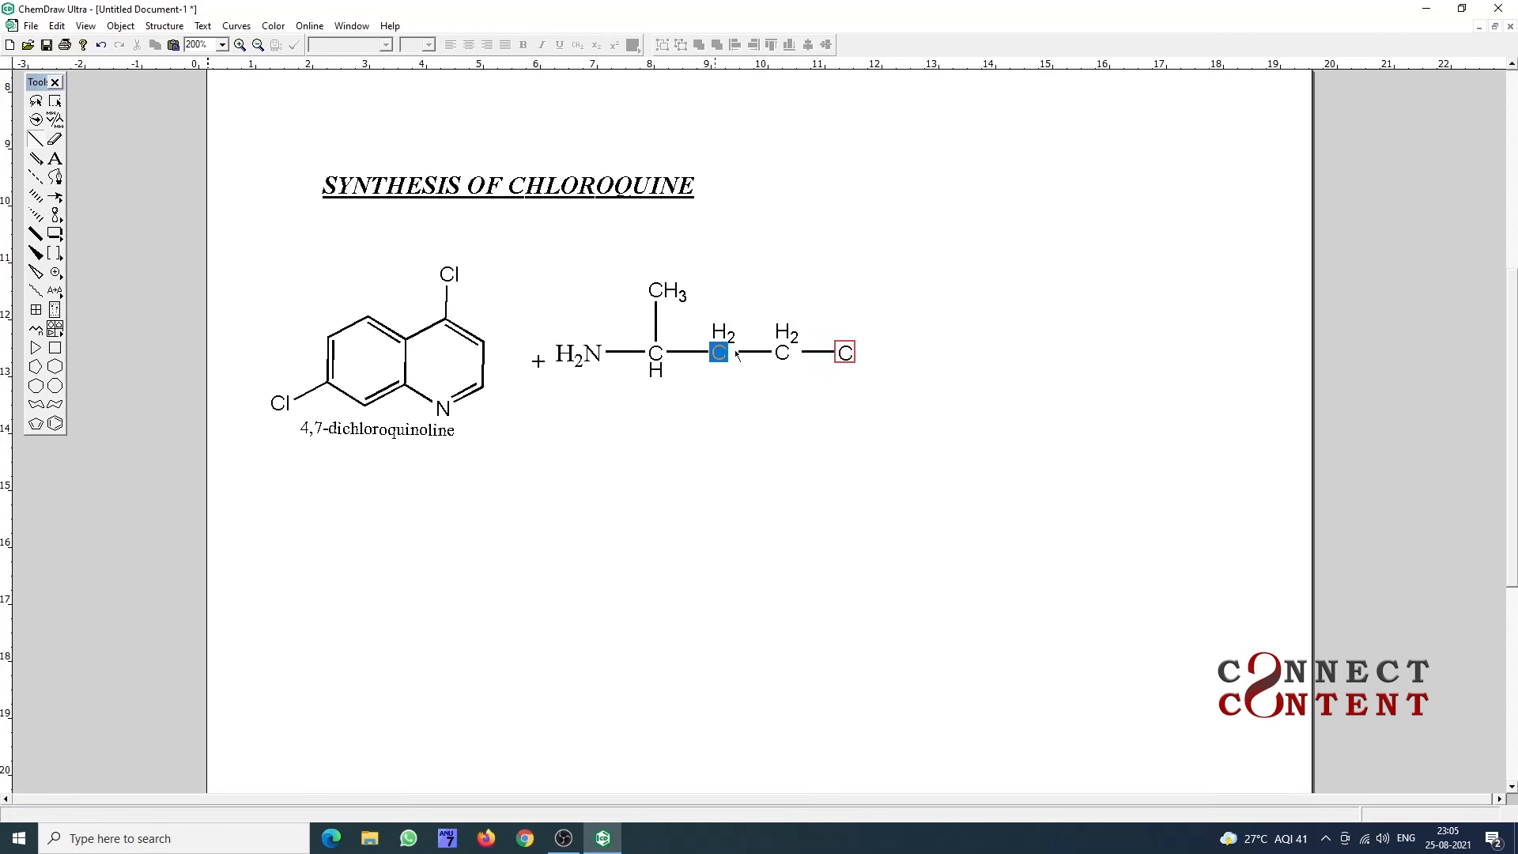
pyautogui.click(845, 353)
pyautogui.click(54, 161)
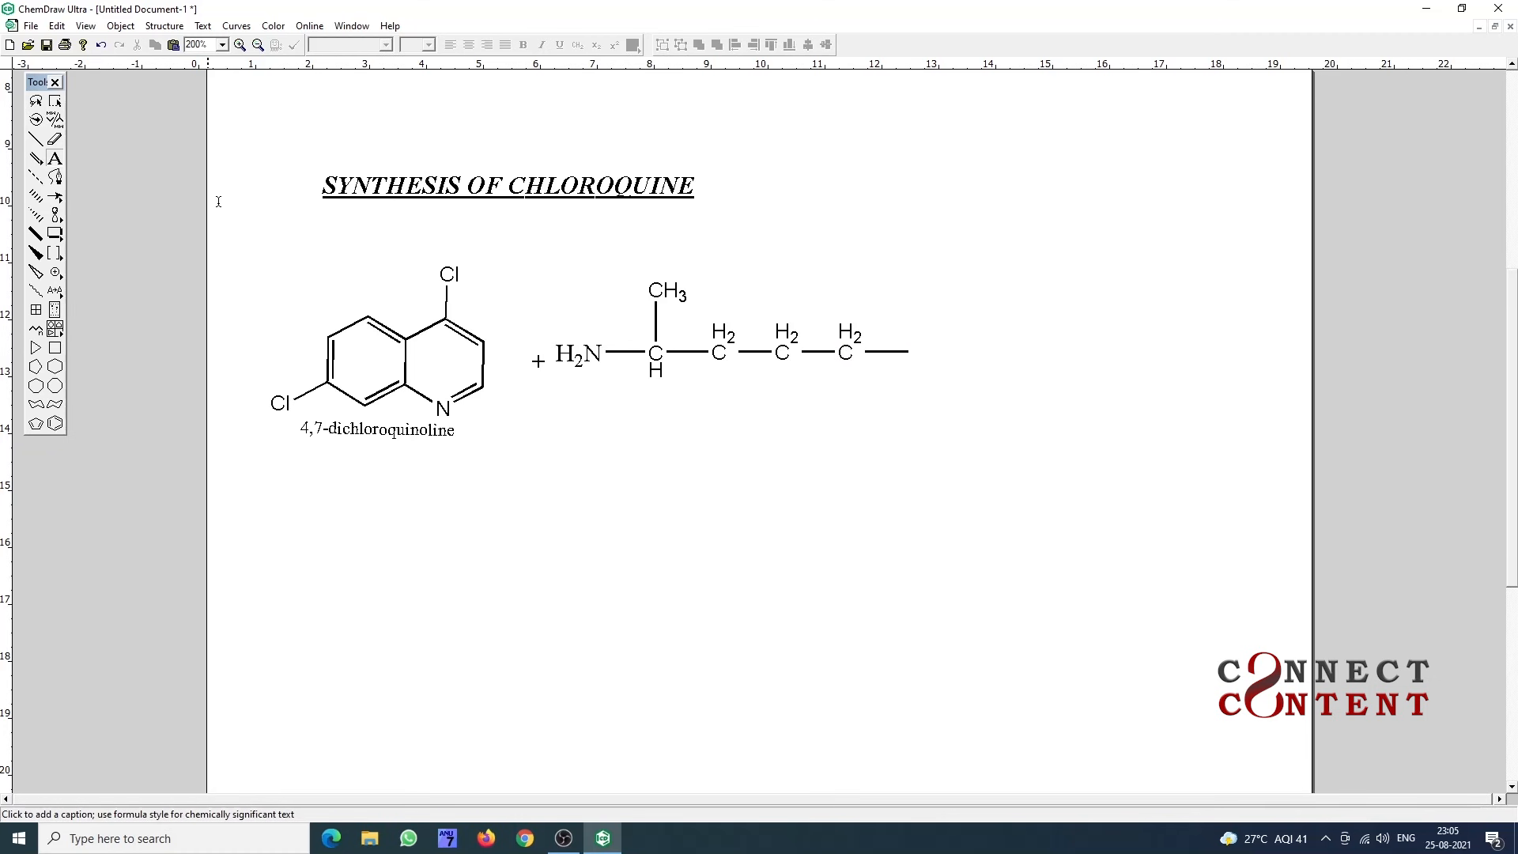
pyautogui.click(909, 352)
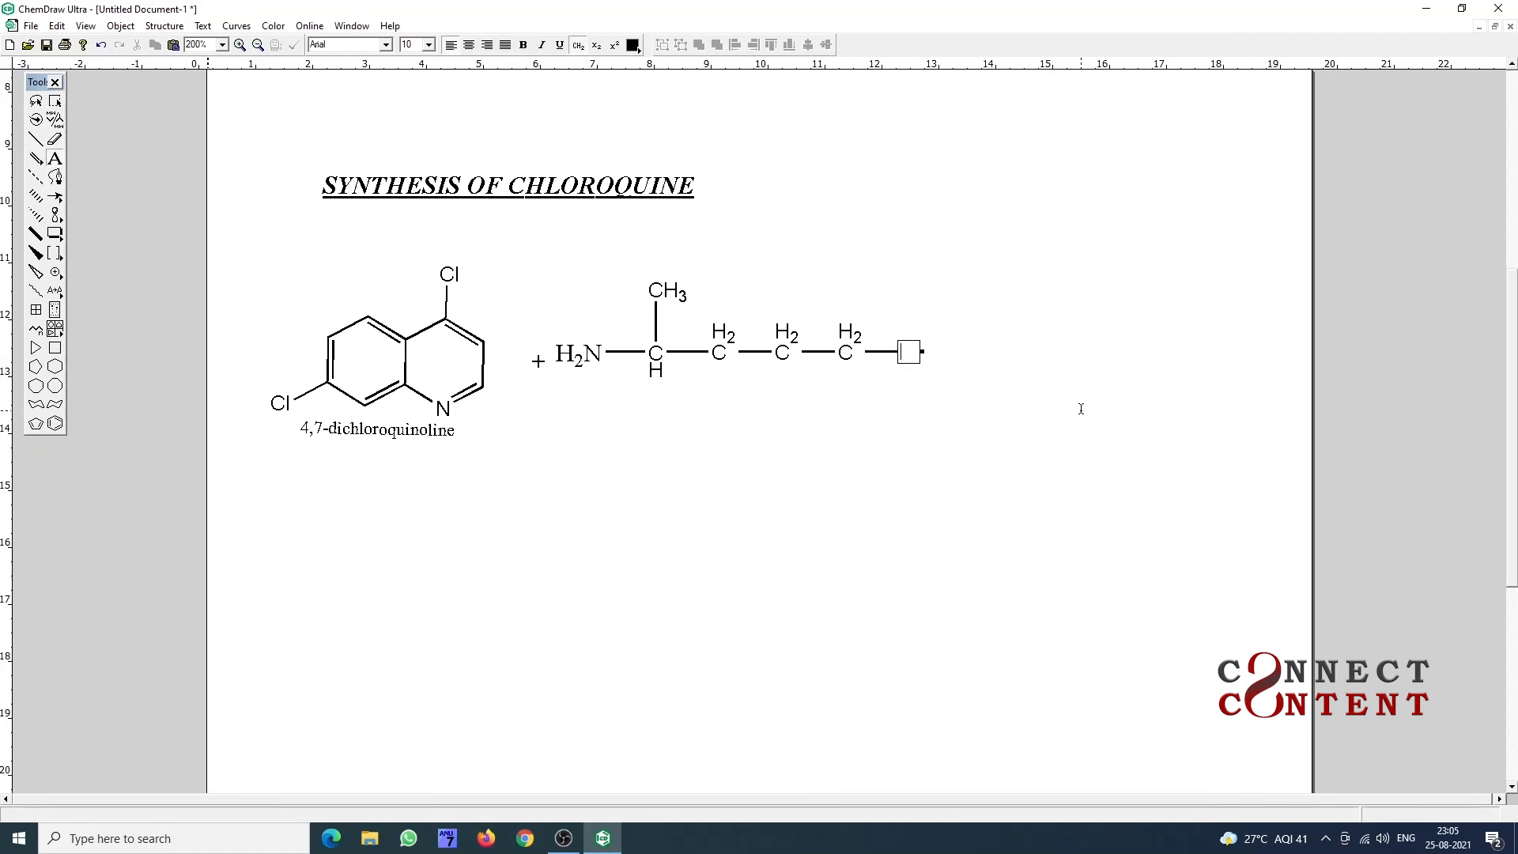
pyautogui.write('N')
# - Draw two diagonal single bonds from the terminal nitrogen, one slanting up and one slanting down
pyautogui.click(35, 139)
pyautogui.click(910, 356)
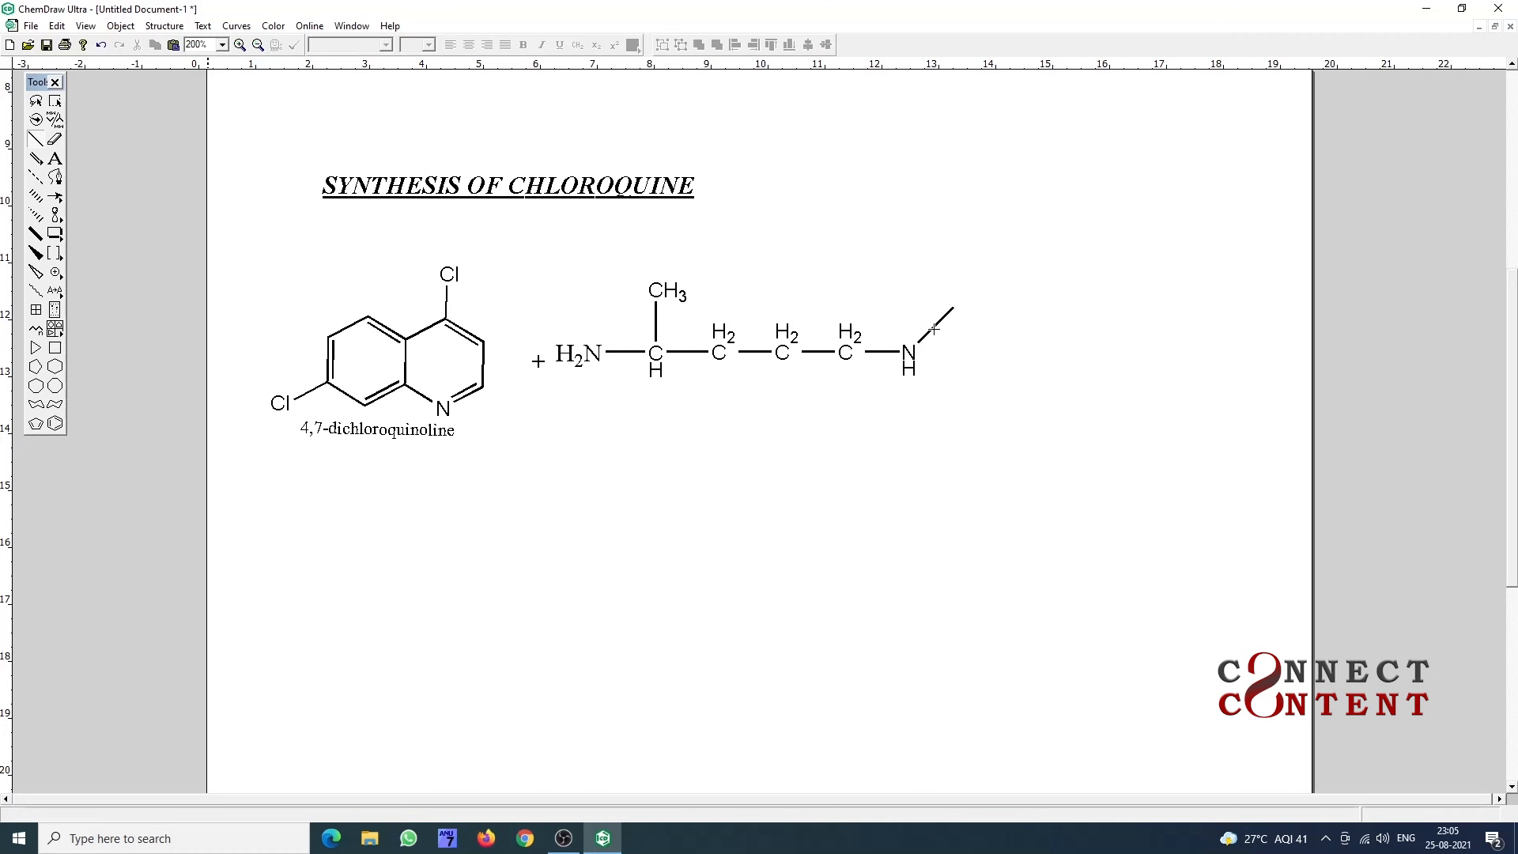
pyautogui.click(910, 354)
# - Label the ends of both diagonal bonds on the terminal nitrogen C2H5
pyautogui.click(54, 159)
pyautogui.click(953, 306)
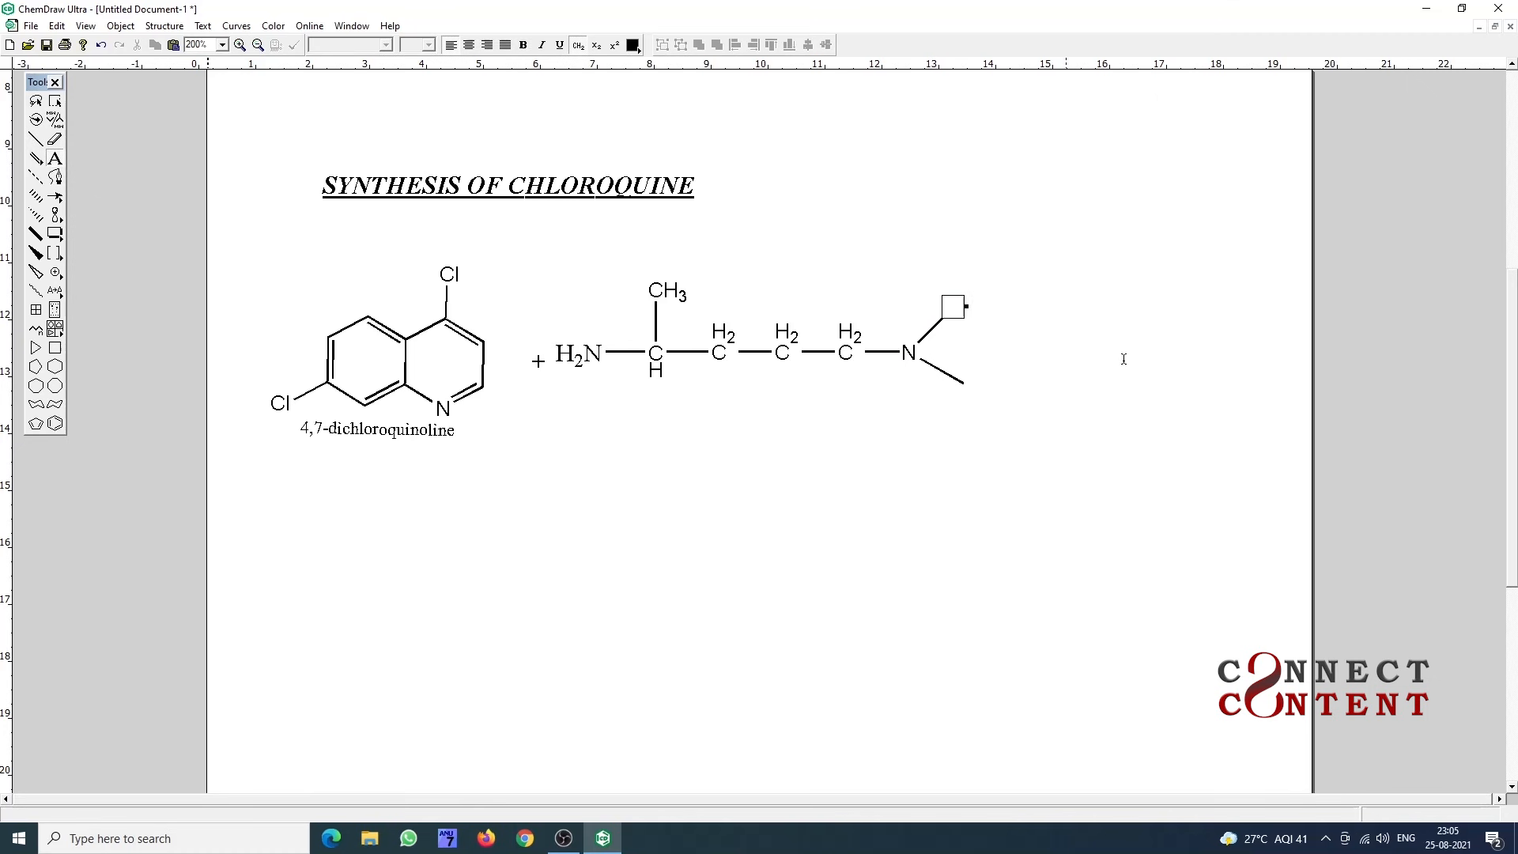
pyautogui.write('C2')
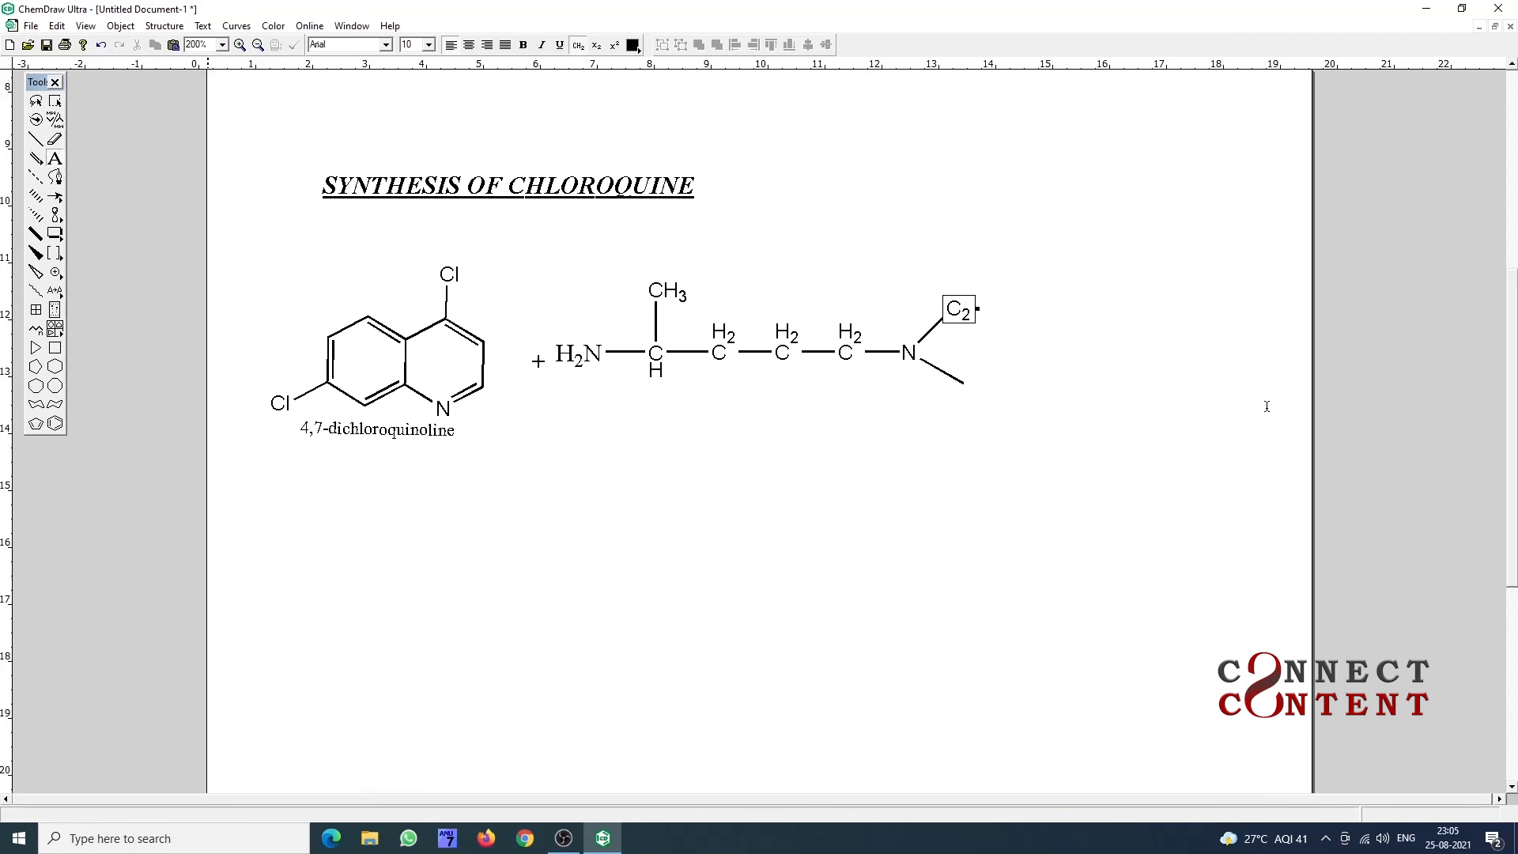
pyautogui.write('H5')
pyautogui.click(963, 384)
pyautogui.write('C2H5')
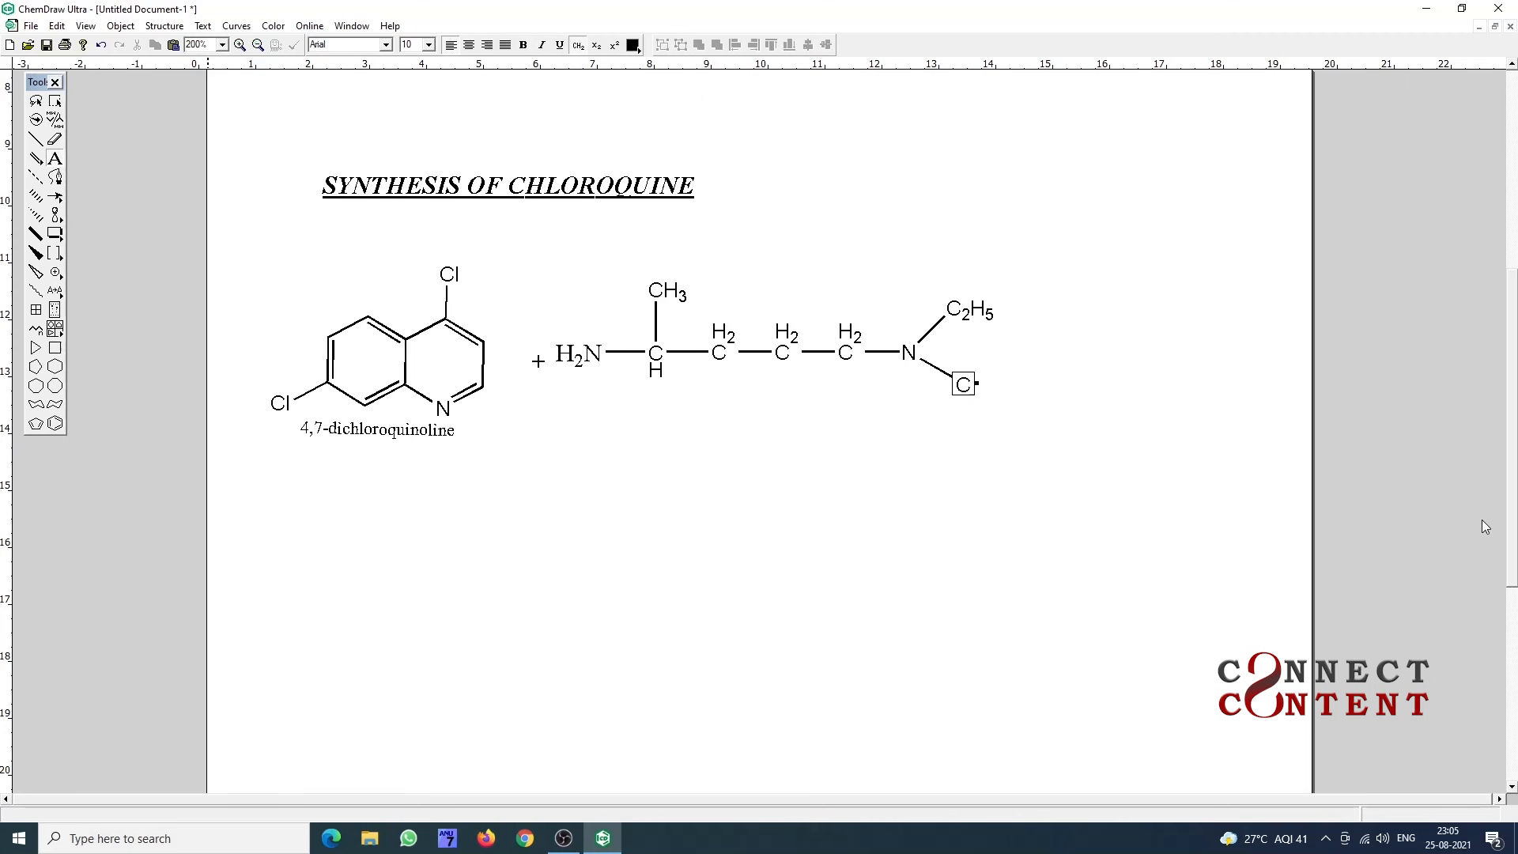